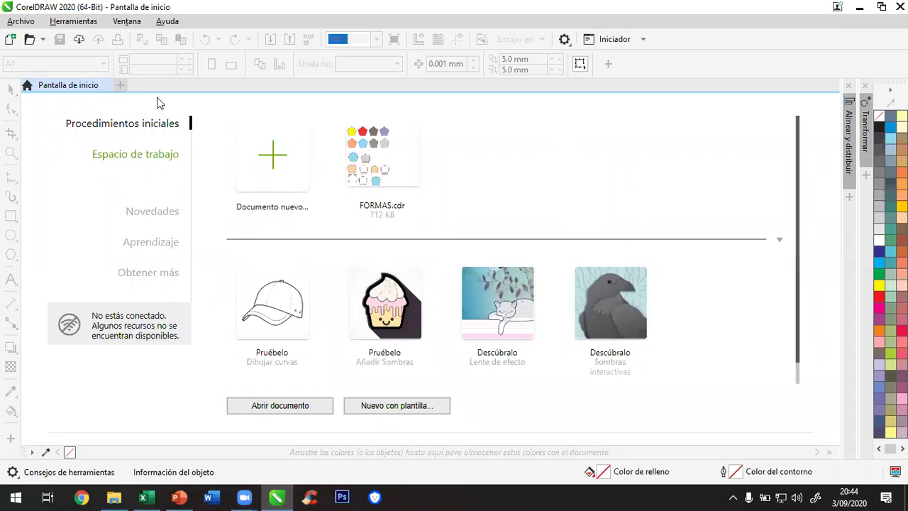
# Close the welcome screen so that the workspace is empty
pyautogui.click(107, 85)
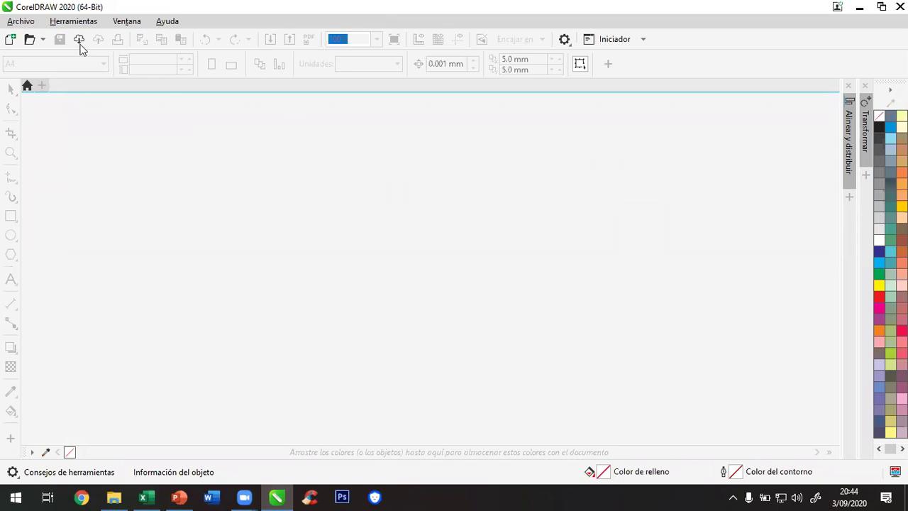
pyautogui.click(30, 27)
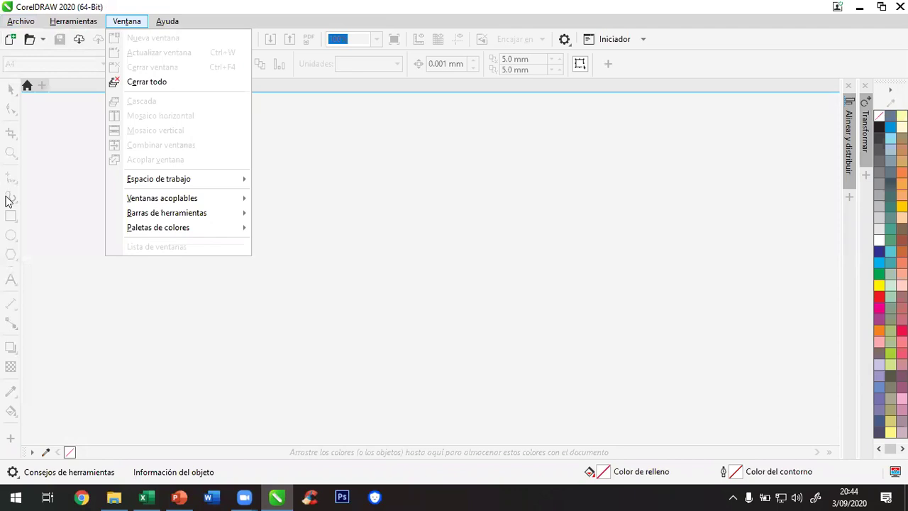
pyautogui.click(436, 6)
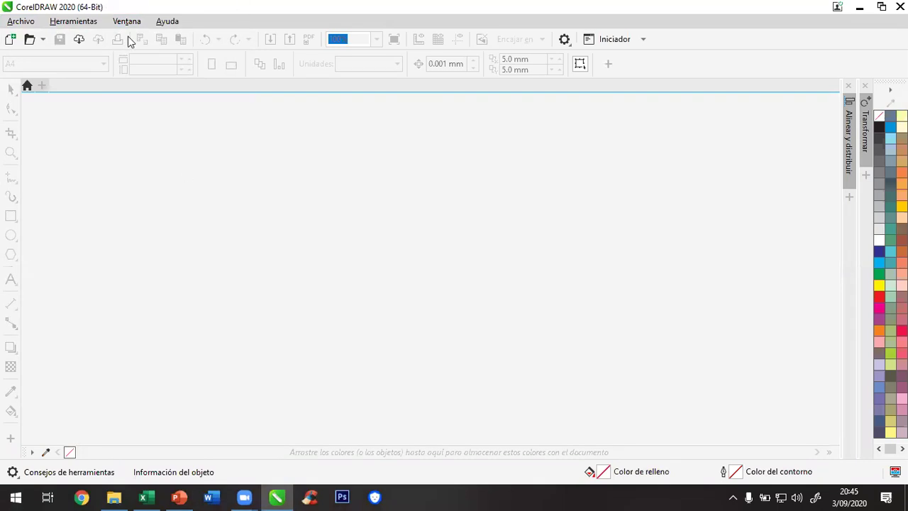
# Open the settings for creating a new document and select the text of its name
pyautogui.click(24, 23)
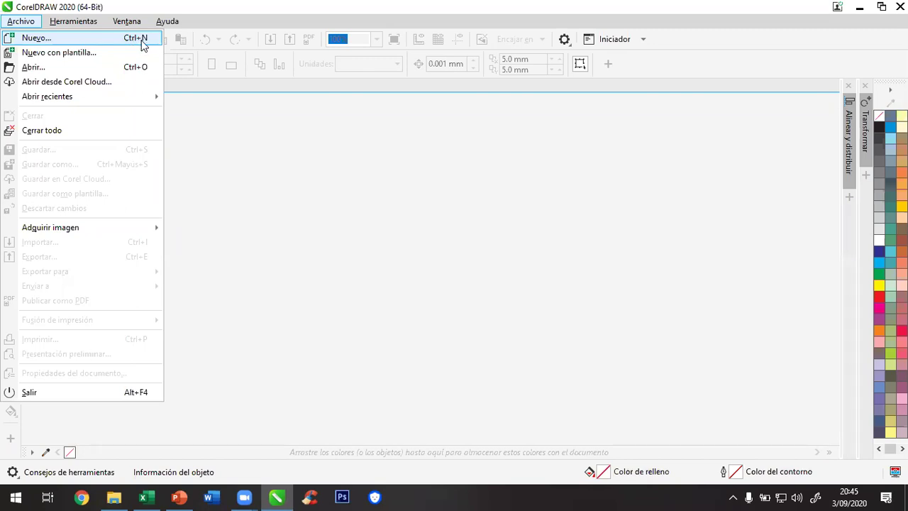
pyautogui.click(103, 40)
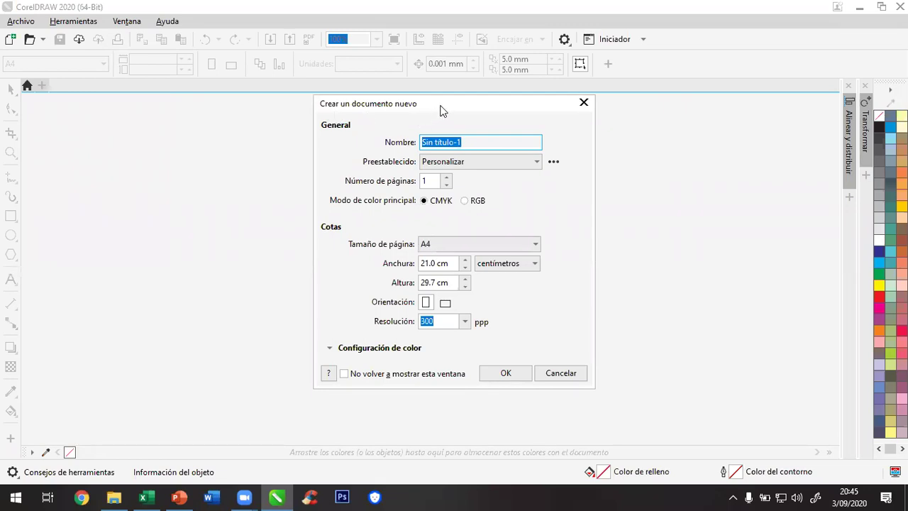
pyautogui.moveTo(440, 110); pyautogui.dragTo(436, 111)
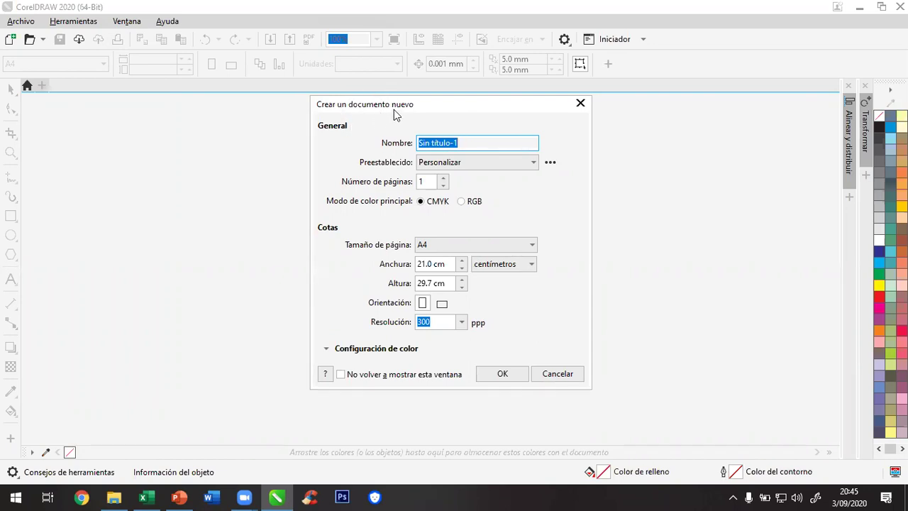
pyautogui.moveTo(400, 109); pyautogui.dragTo(400, 112)
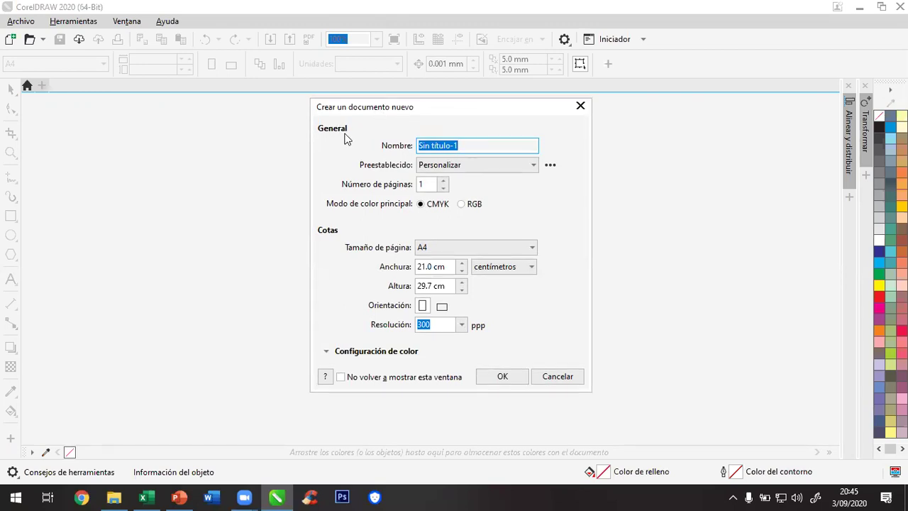
pyautogui.click(464, 144)
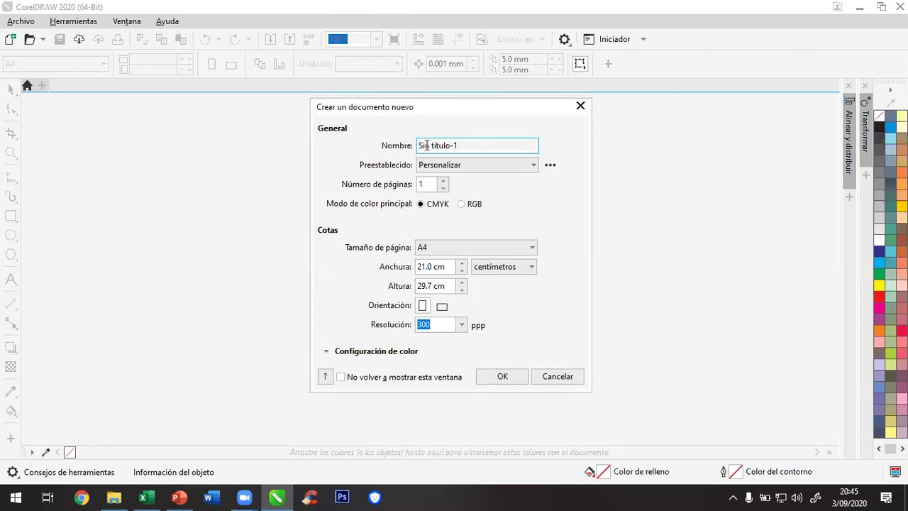
pyautogui.moveTo(468, 144); pyautogui.dragTo(419, 145)
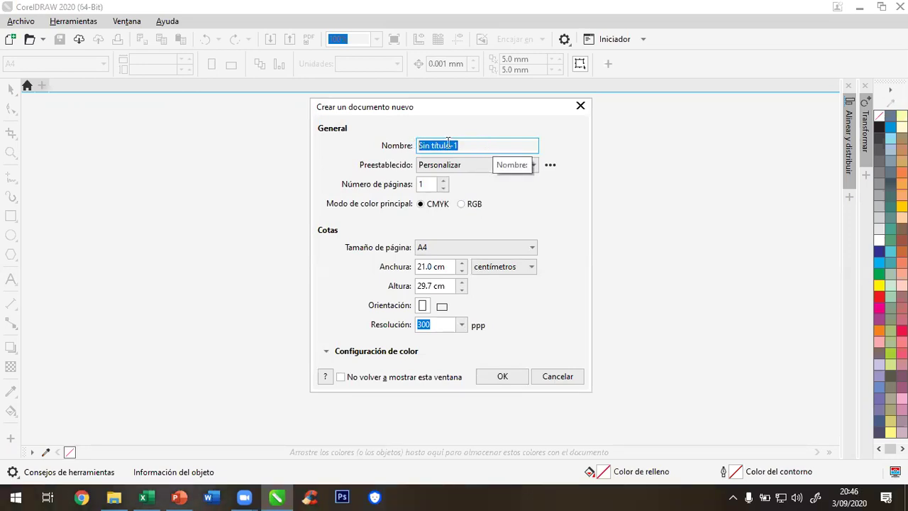
# Examine the presets offered for the new document, leaving Personalizar selected
pyautogui.click(532, 166)
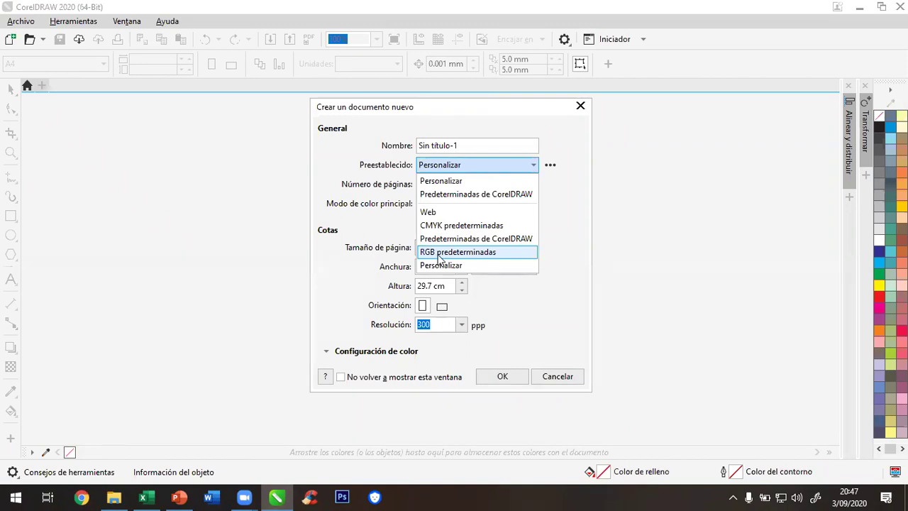
pyautogui.click(518, 98)
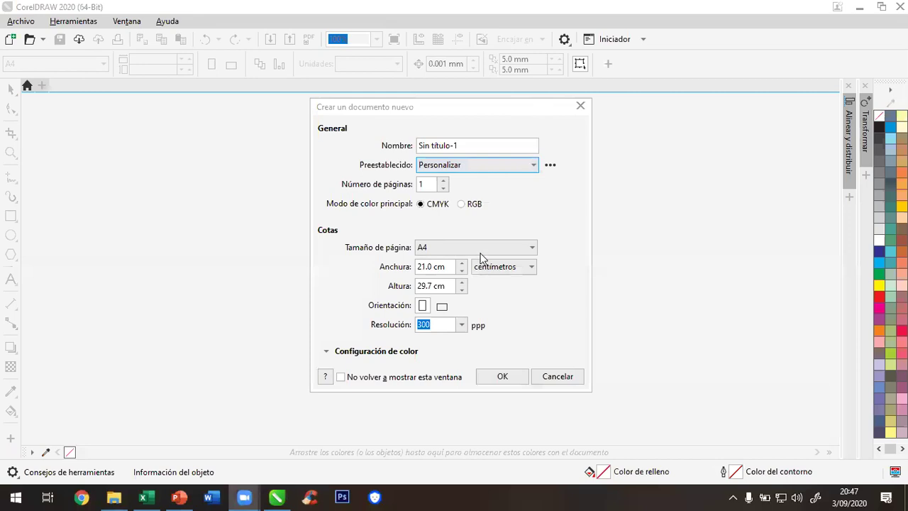
pyautogui.click(488, 169)
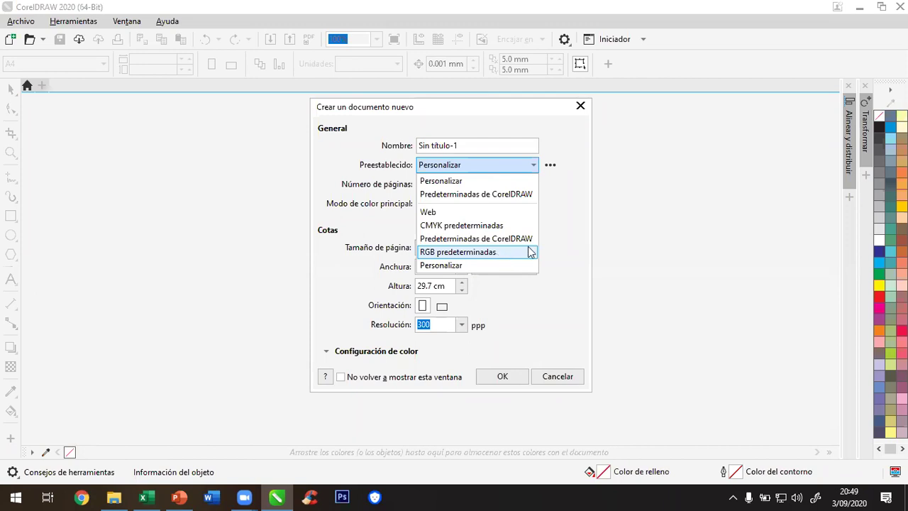
pyautogui.click(568, 180)
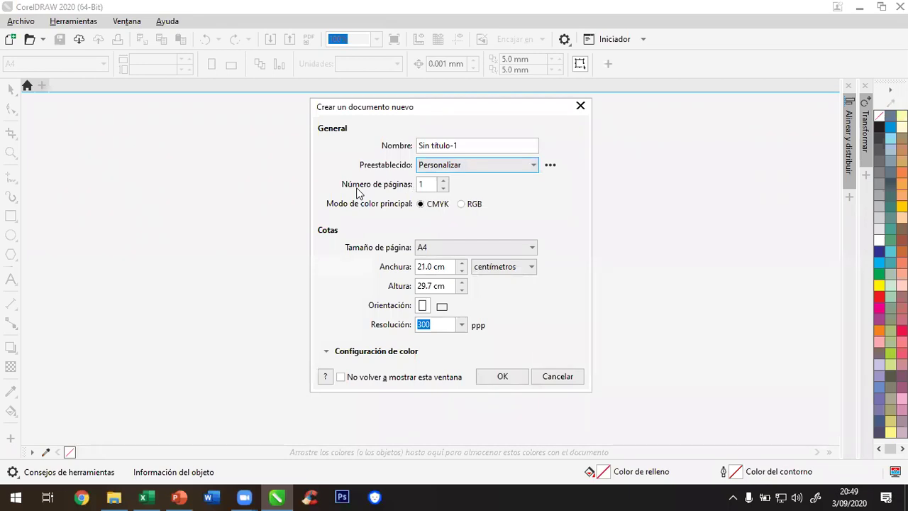
# Try a higher page count and the RGB color mode, restoring 1 page and CMYK
pyautogui.click(442, 180)
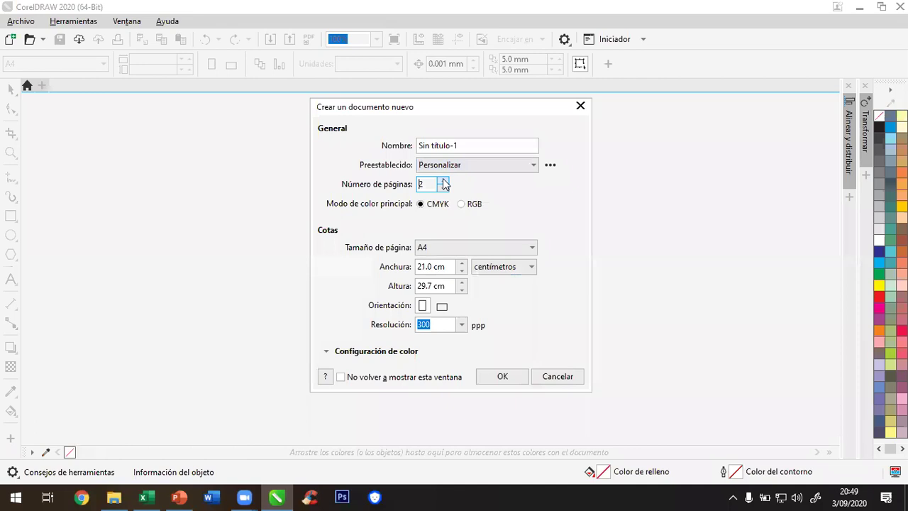
pyautogui.click(442, 181)
pyautogui.click(441, 181)
pyautogui.click(442, 181)
pyautogui.click(443, 188)
pyautogui.click(442, 187)
pyautogui.click(443, 187)
pyautogui.click(442, 187)
pyautogui.click(443, 188)
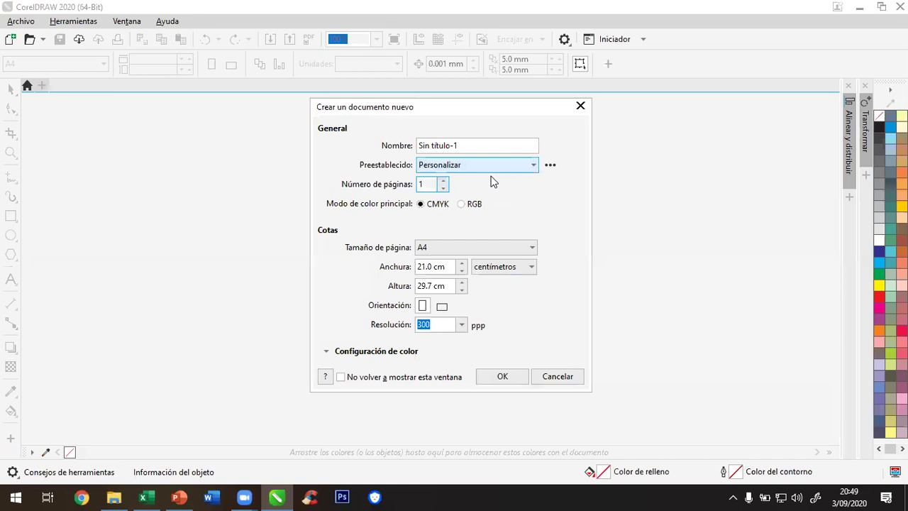
pyautogui.click(461, 205)
pyautogui.click(435, 204)
# Examine the page sizes available for the new document, keeping A4
pyautogui.click(469, 247)
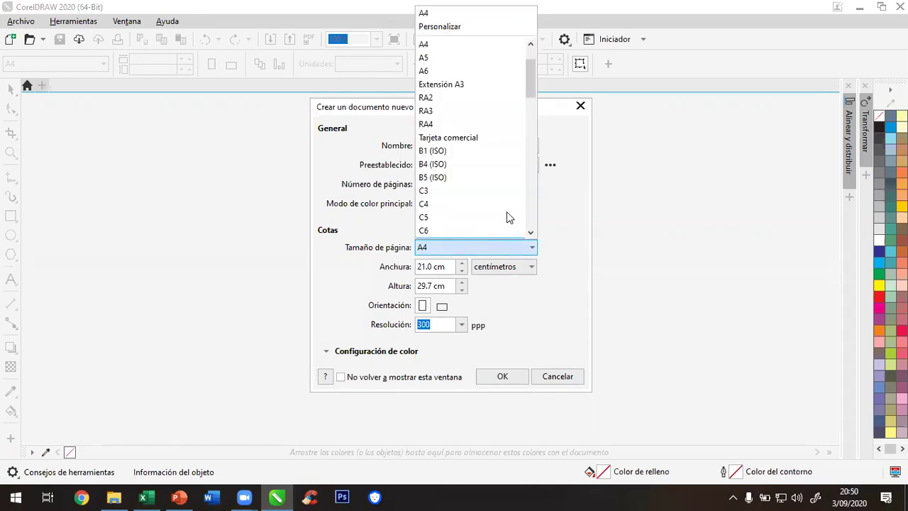
pyautogui.moveTo(529, 76); pyautogui.dragTo(536, 52)
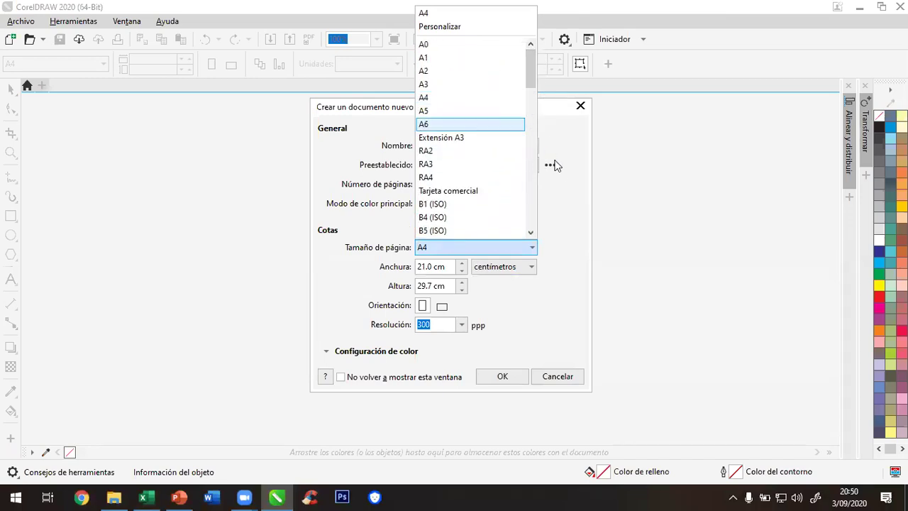
pyautogui.click(563, 214)
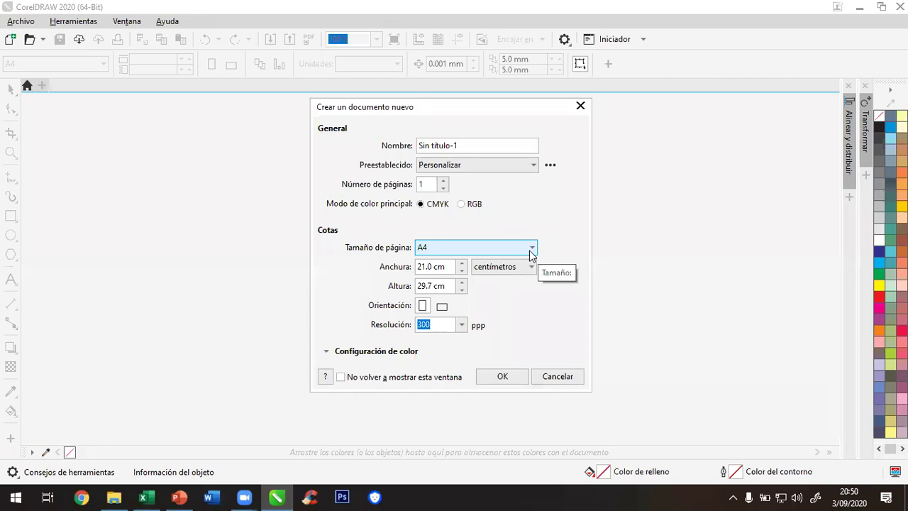
pyautogui.click(529, 249)
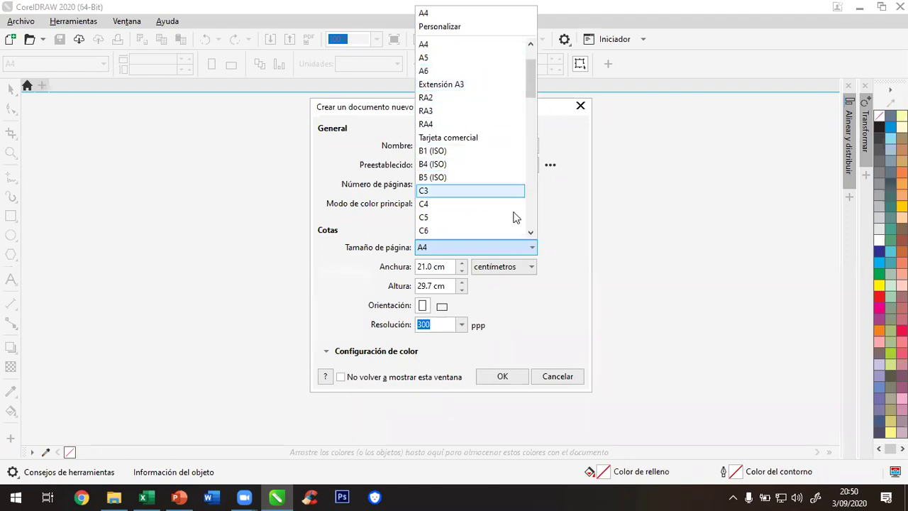
pyautogui.click(576, 247)
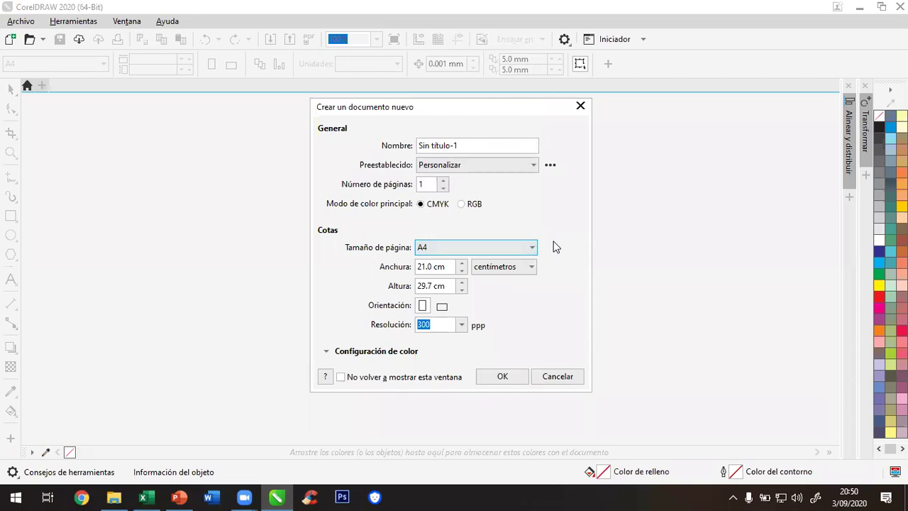
# Review the measurement unit and resolution options, keeping centímetros and 300 ppp, and dismiss the document settings without creating a document
pyautogui.click(513, 272)
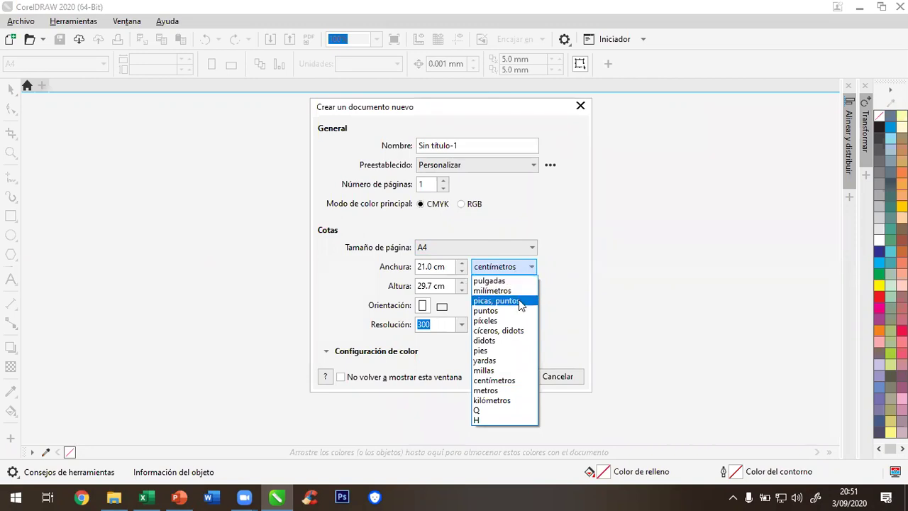
pyautogui.click(516, 380)
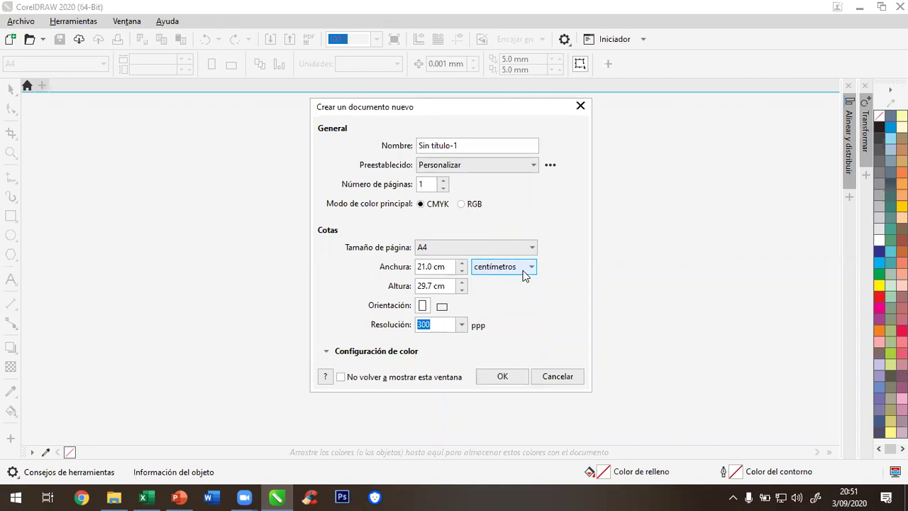
pyautogui.click(460, 325)
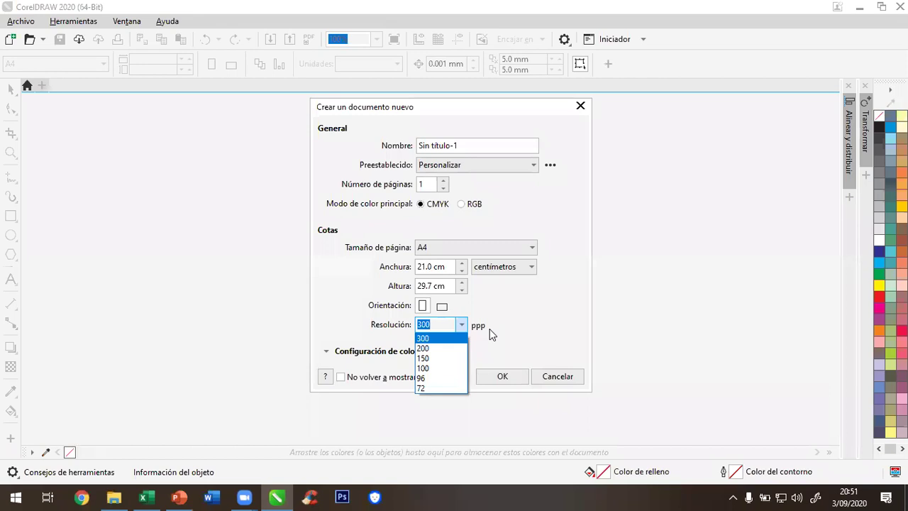
pyautogui.click(564, 237)
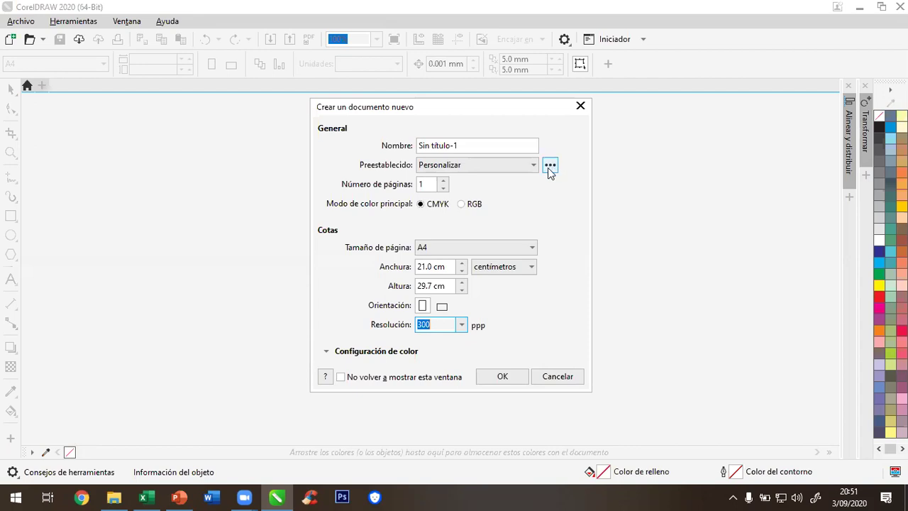
pyautogui.click(446, 322)
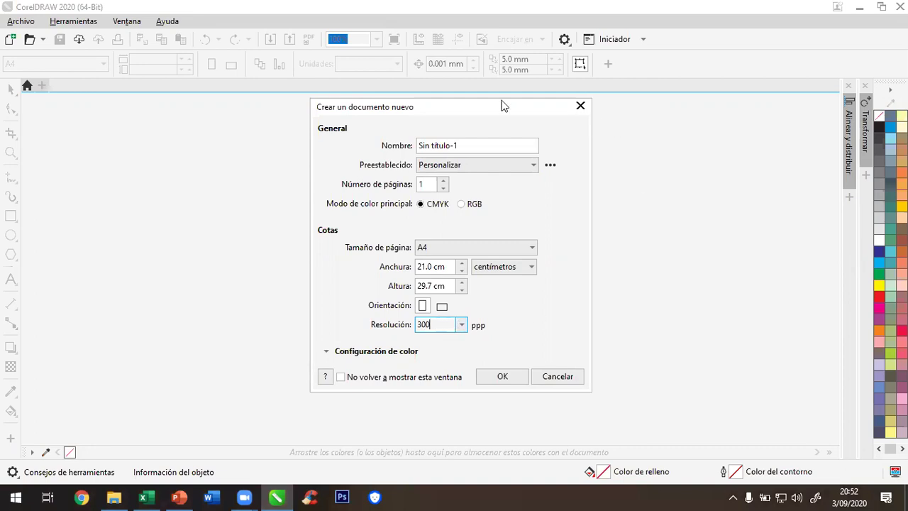
pyautogui.click(580, 105)
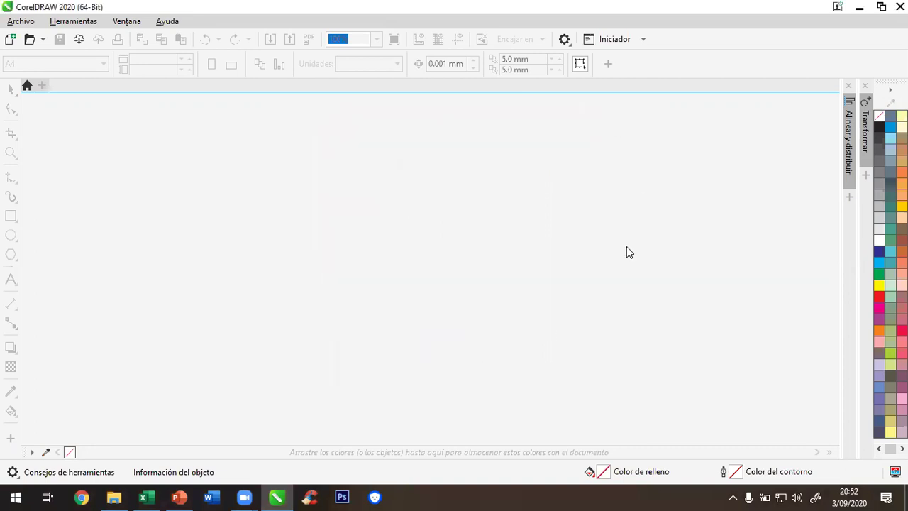
# Create a new one-page A4 portrait document in CMYK at 300 ppp, using centimeters
pyautogui.click(21, 21)
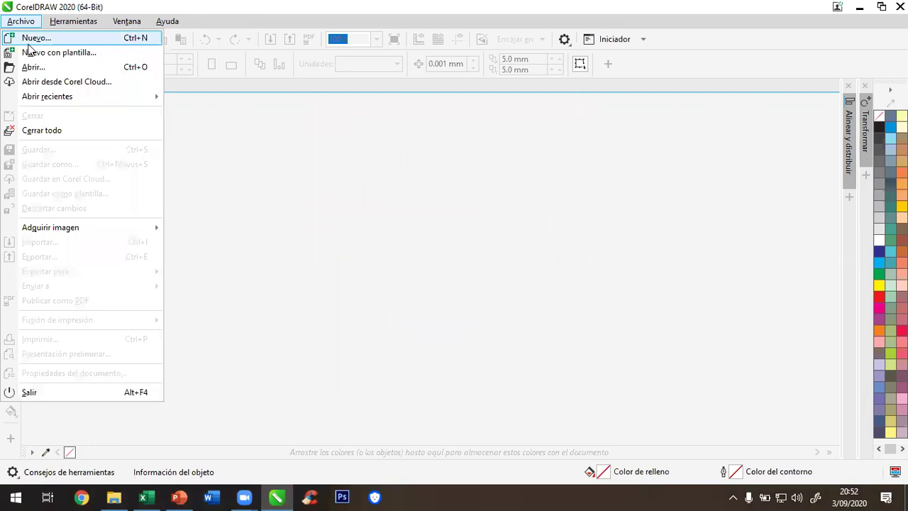
pyautogui.click(28, 41)
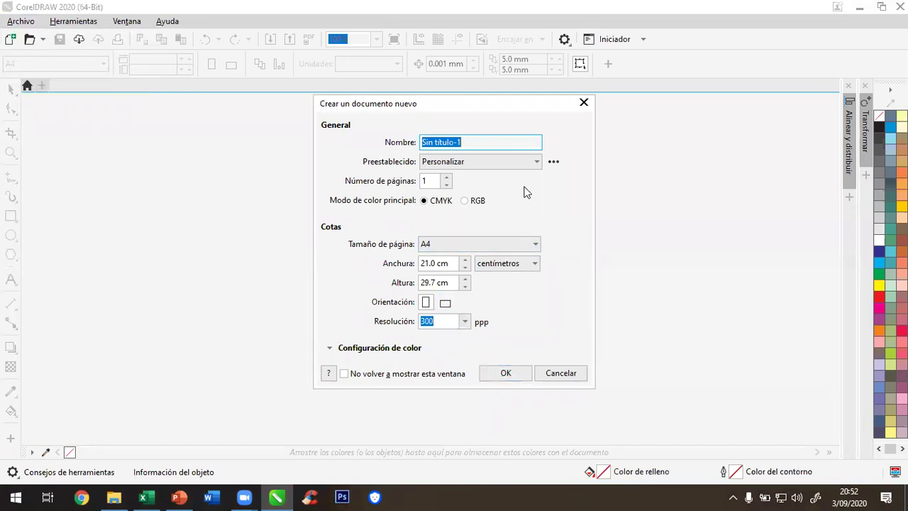
pyautogui.click(516, 371)
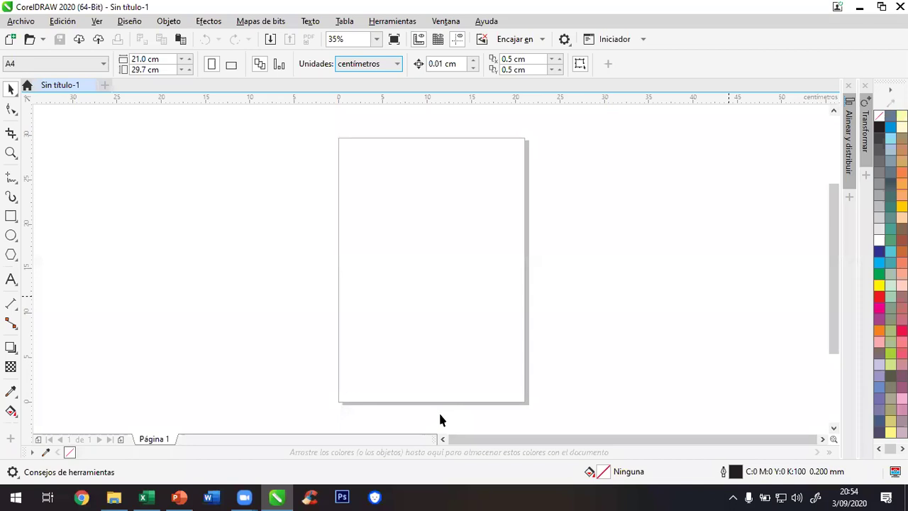
# Change the page size to Carta and replace it with Oficio
pyautogui.click(70, 64)
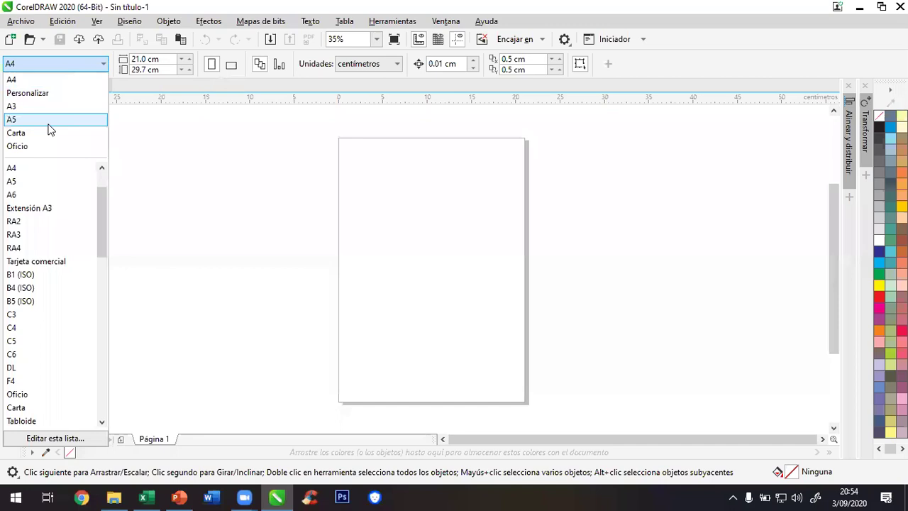
pyautogui.click(44, 132)
pyautogui.click(63, 63)
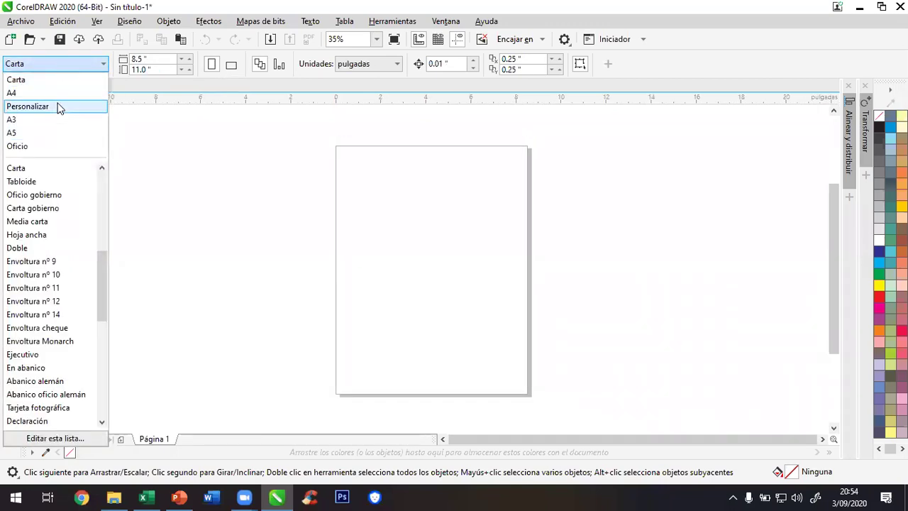
pyautogui.click(46, 142)
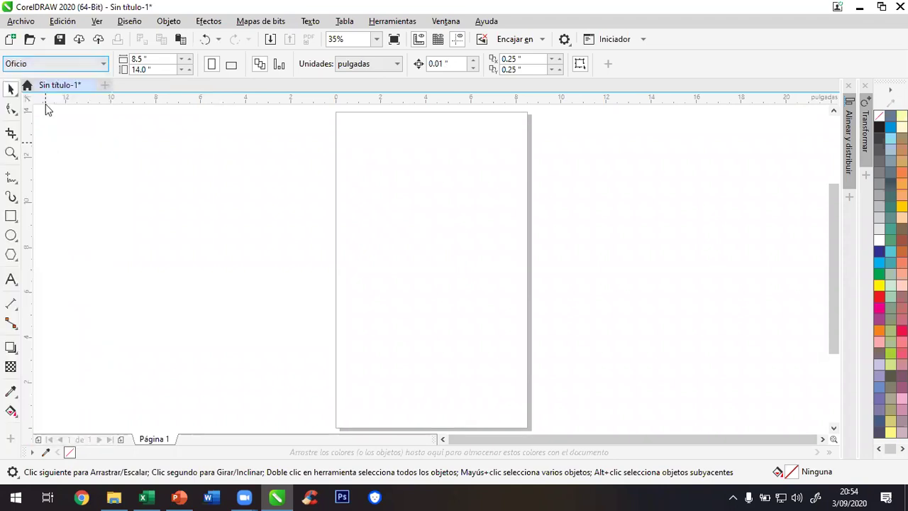
# Browse the page size presets and switch the page size to Personalizar
pyautogui.click(47, 65)
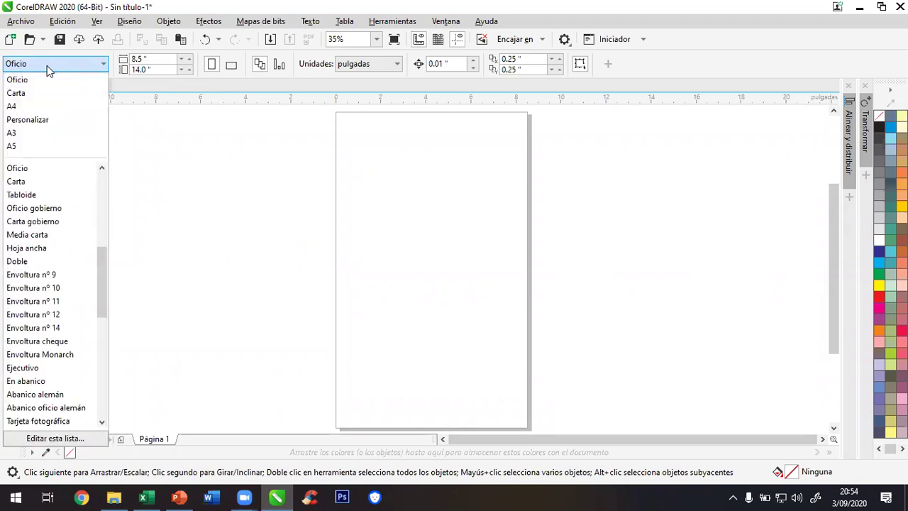
pyautogui.scroll(-9, 63, 347)
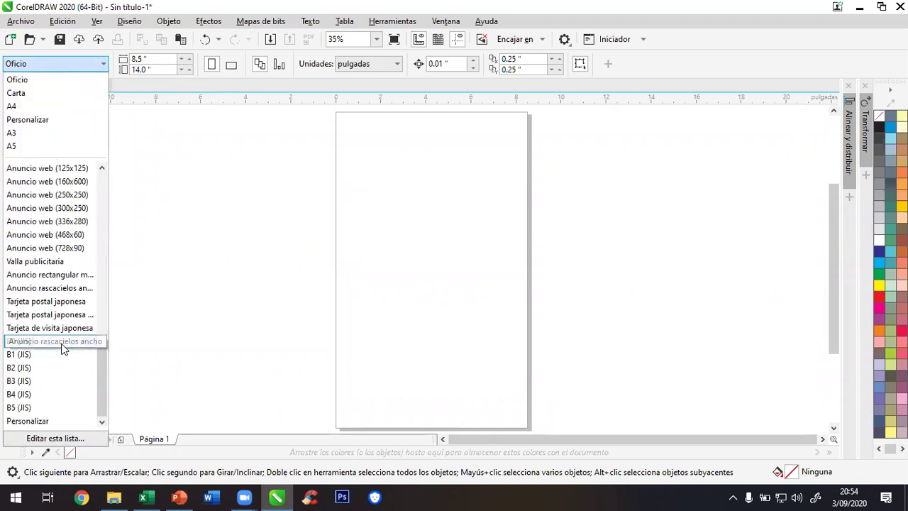
pyautogui.scroll(10, 62, 348)
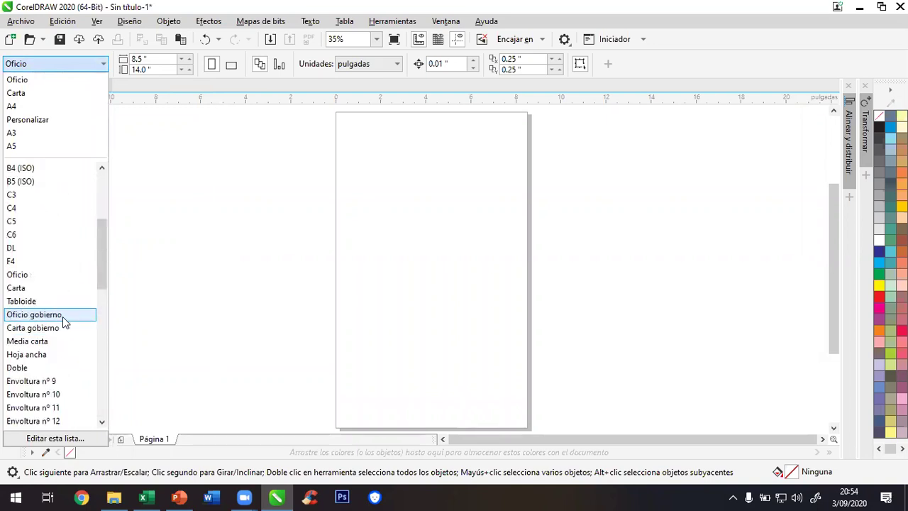
pyautogui.scroll(5, 63, 318)
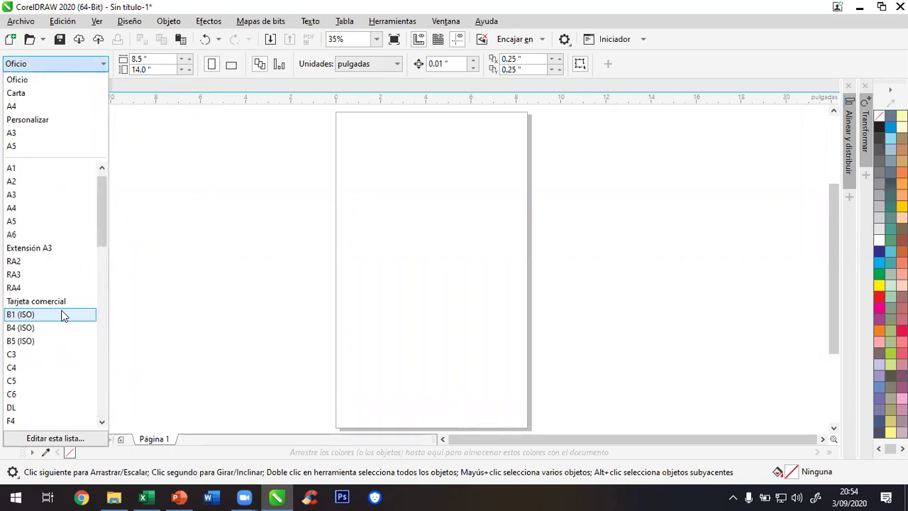
pyautogui.click(61, 121)
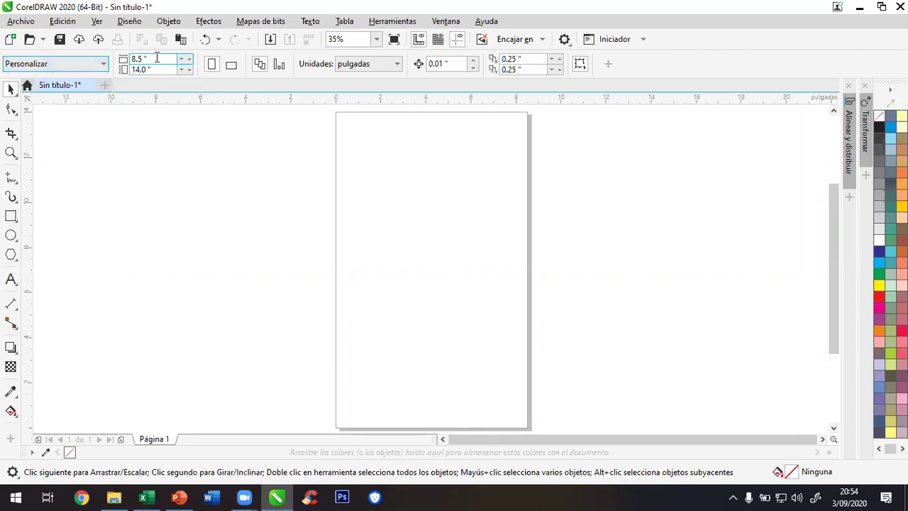
# Set the drawing units to metros and make the custom page 5 m wide by 4 m high
pyautogui.click(363, 65)
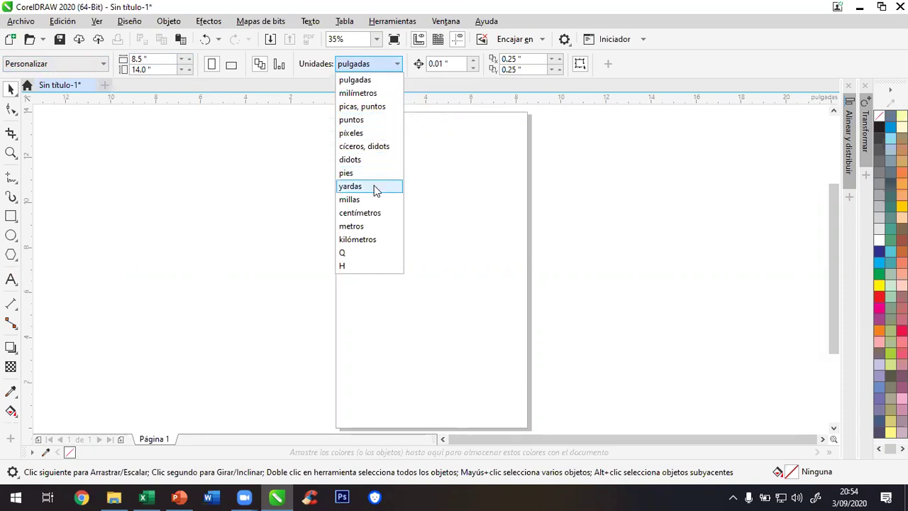
pyautogui.click(374, 228)
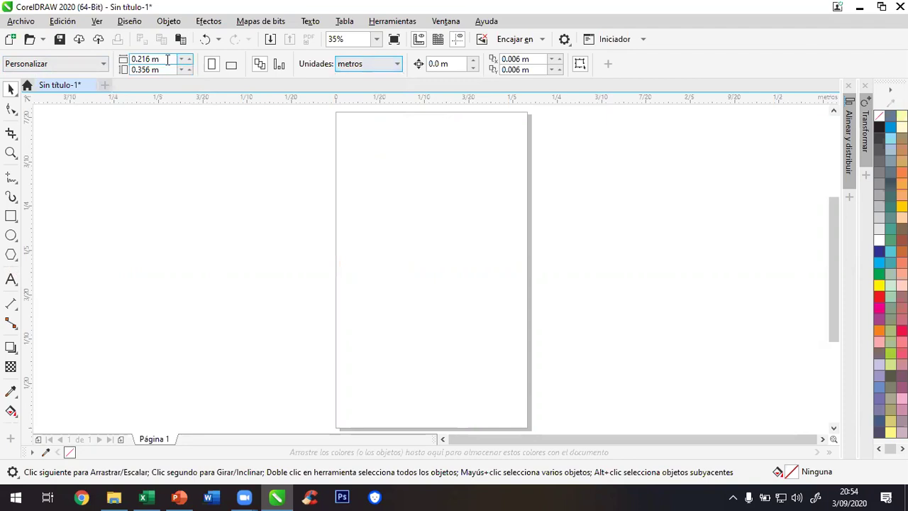
pyautogui.moveTo(172, 59); pyautogui.dragTo(122, 66)
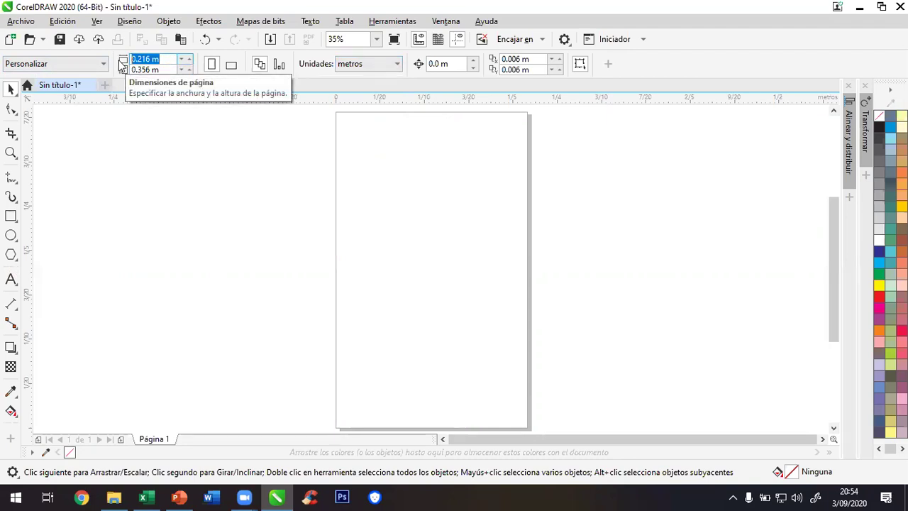
pyautogui.write('5')
pyautogui.press('Tab')
pyautogui.write('4')
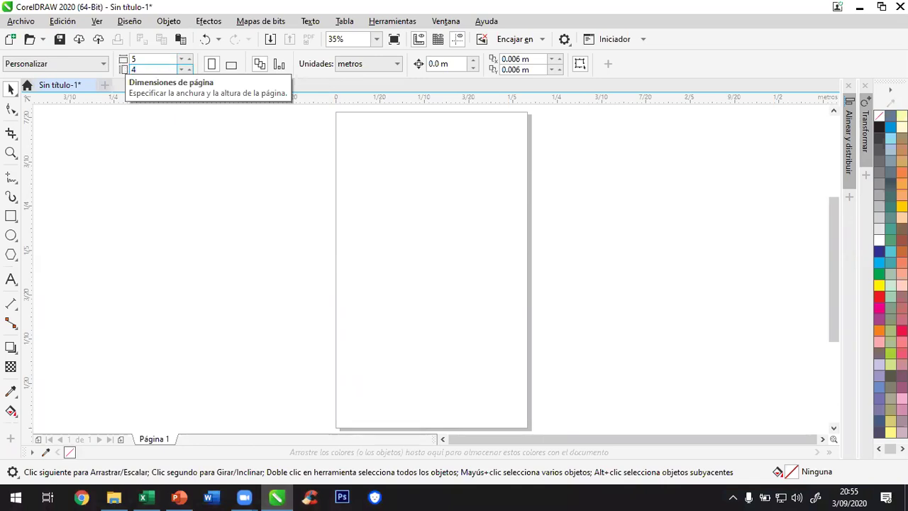
pyautogui.press('Return')
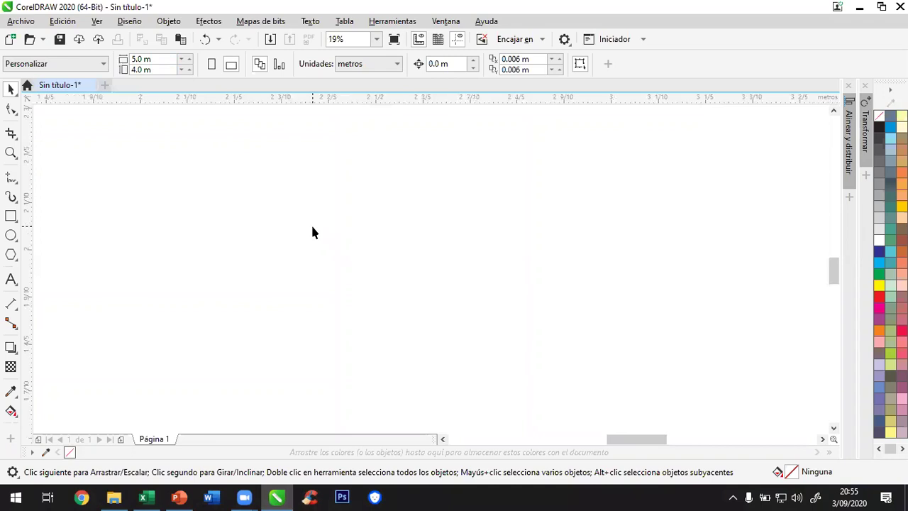
pyautogui.scroll(-5, 312, 232)
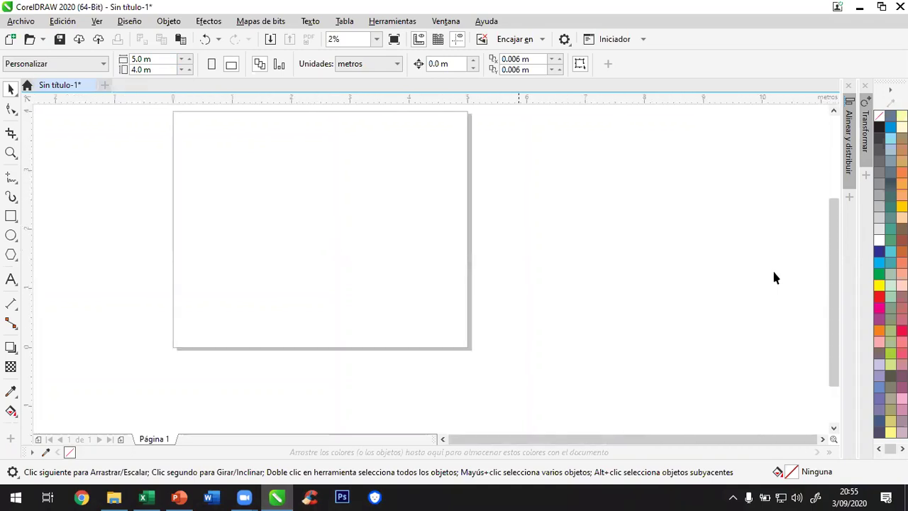
pyautogui.moveTo(833, 256); pyautogui.dragTo(834, 238)
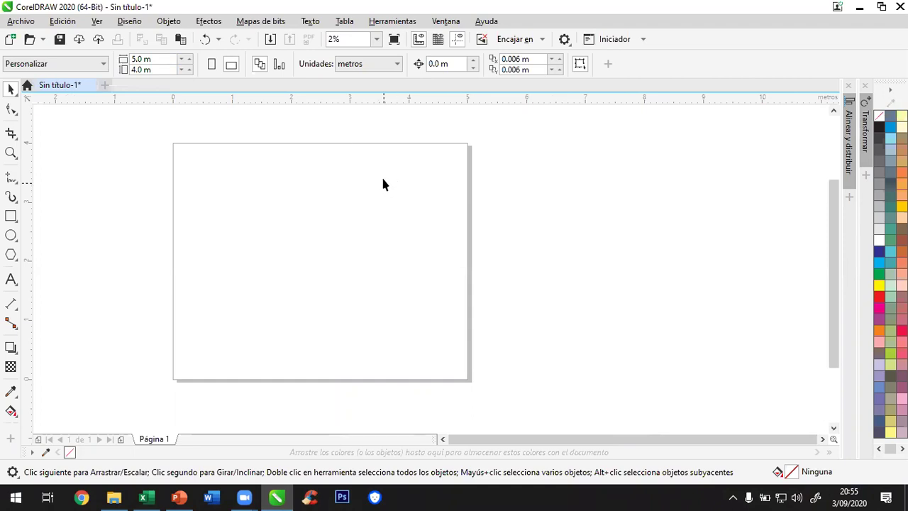
# Switch the drawing units to centímetros, yardas and milímetros in turn to compare how the page dimensions are expressed
pyautogui.click(369, 64)
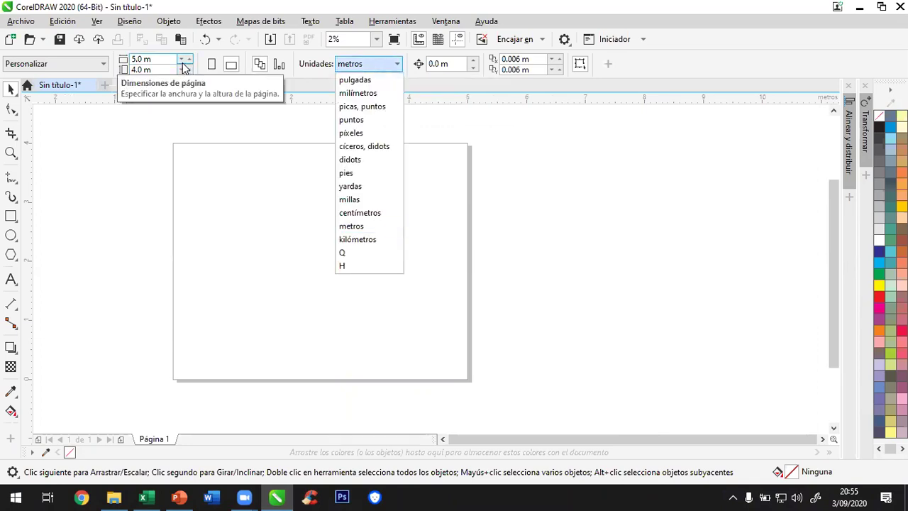
pyautogui.click(376, 213)
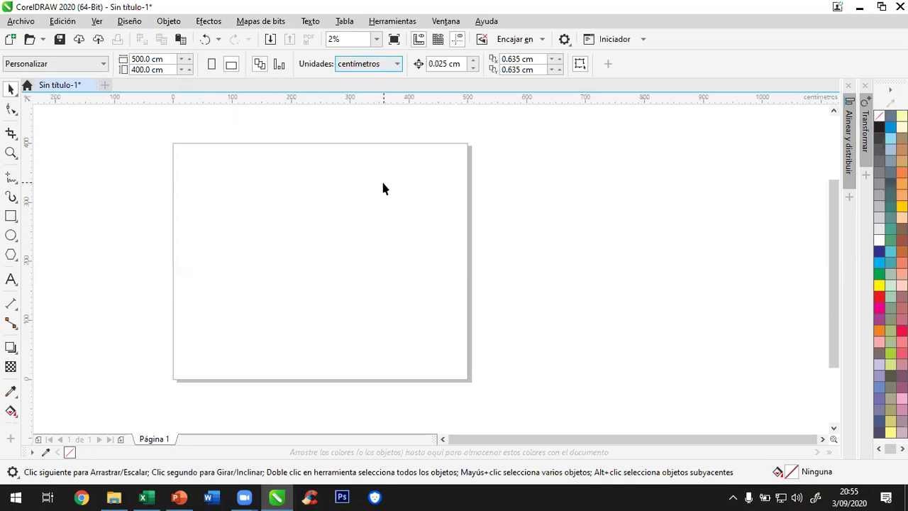
pyautogui.click(379, 64)
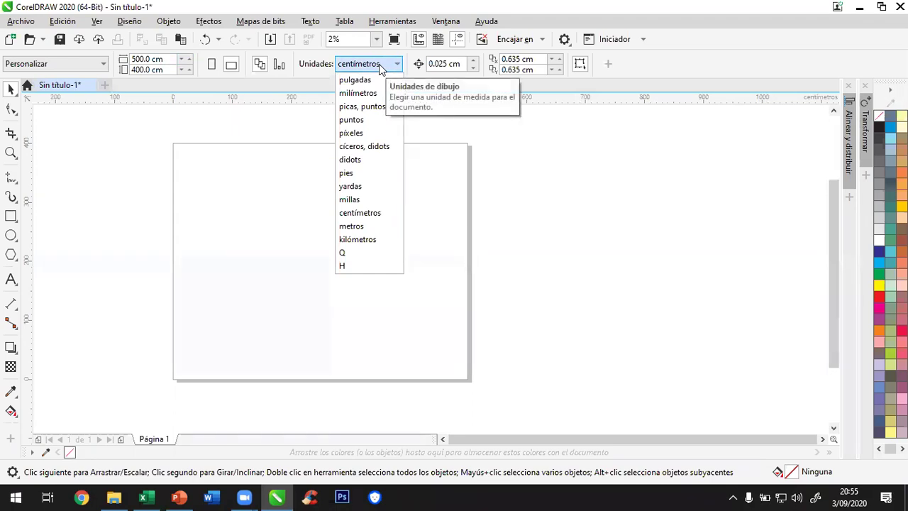
pyautogui.click(367, 187)
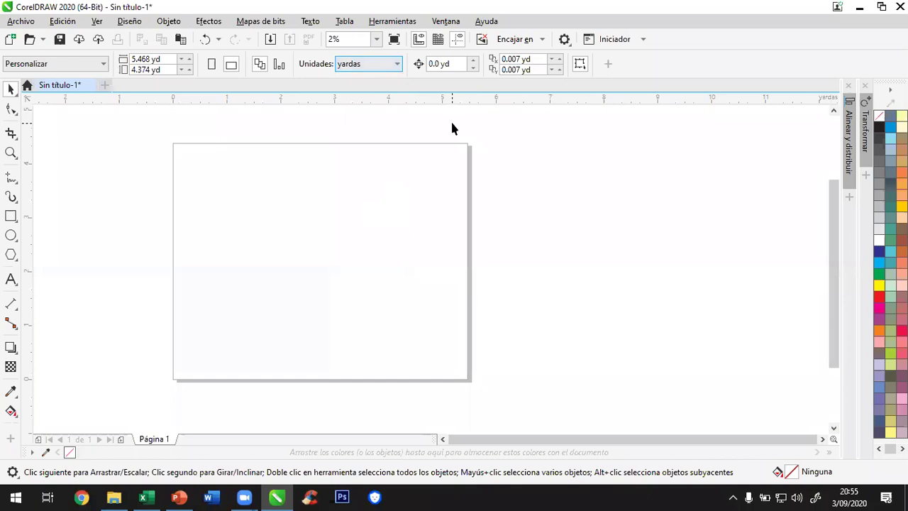
pyautogui.click(369, 62)
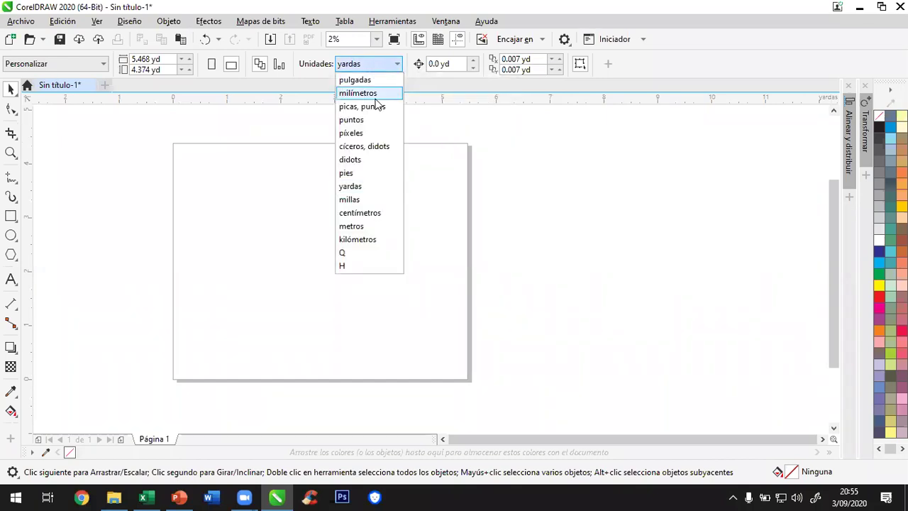
pyautogui.click(368, 93)
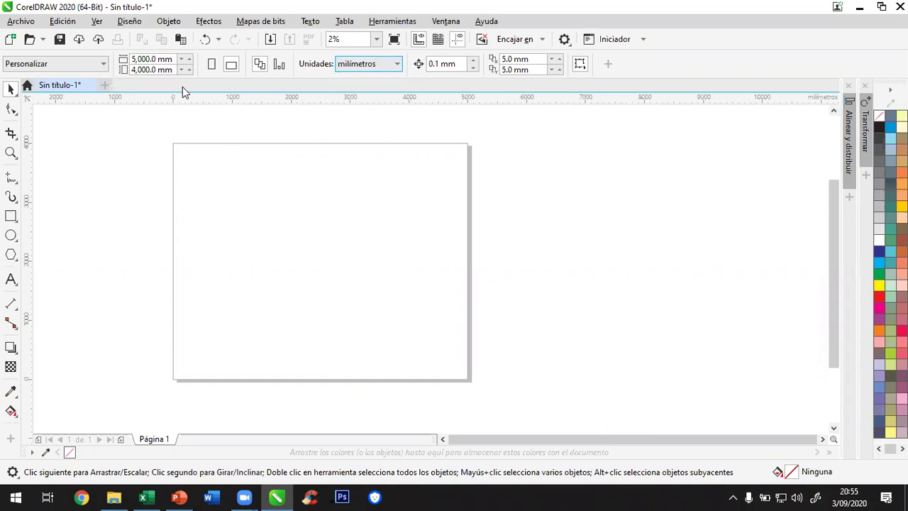
# Change the drawing units back to centímetros and try picas, puntos
pyautogui.click(367, 65)
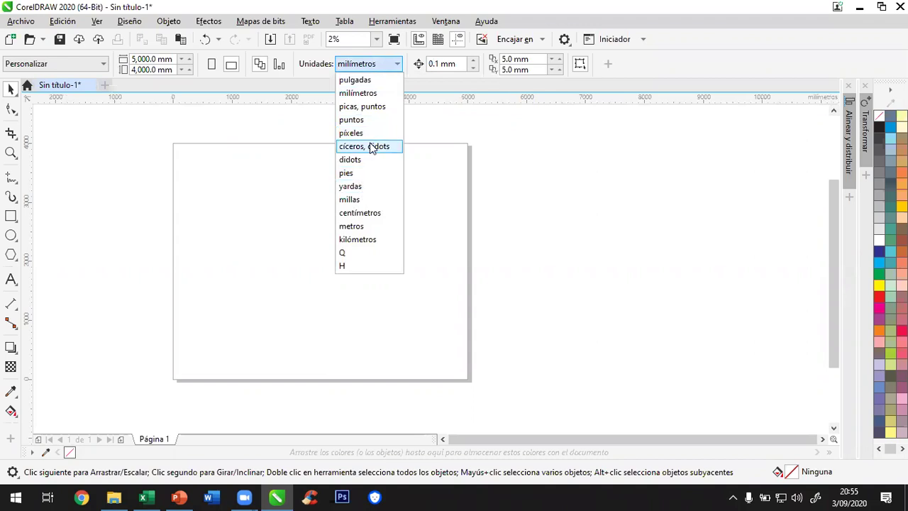
pyautogui.click(361, 213)
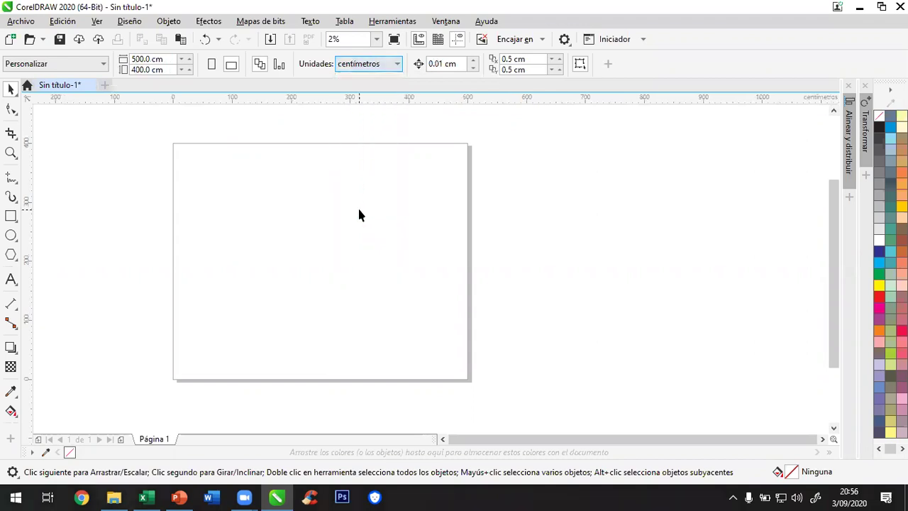
pyautogui.click(377, 68)
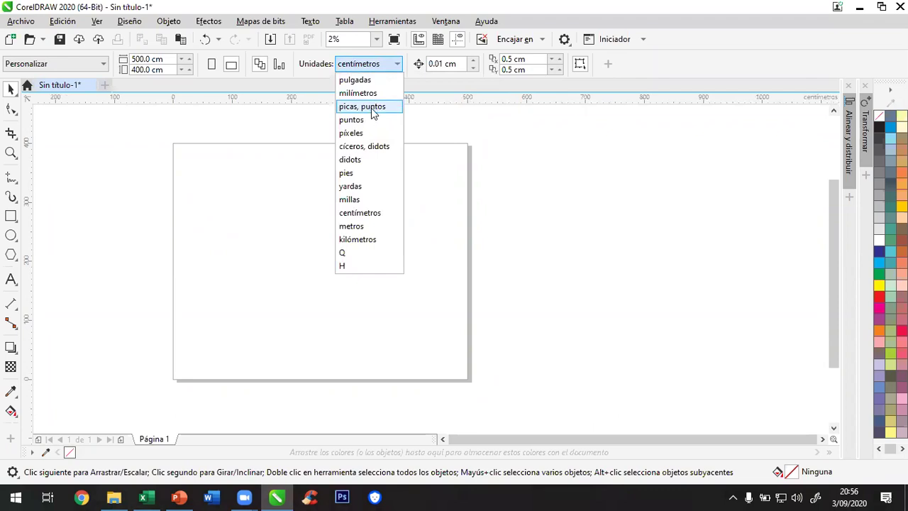
pyautogui.click(371, 107)
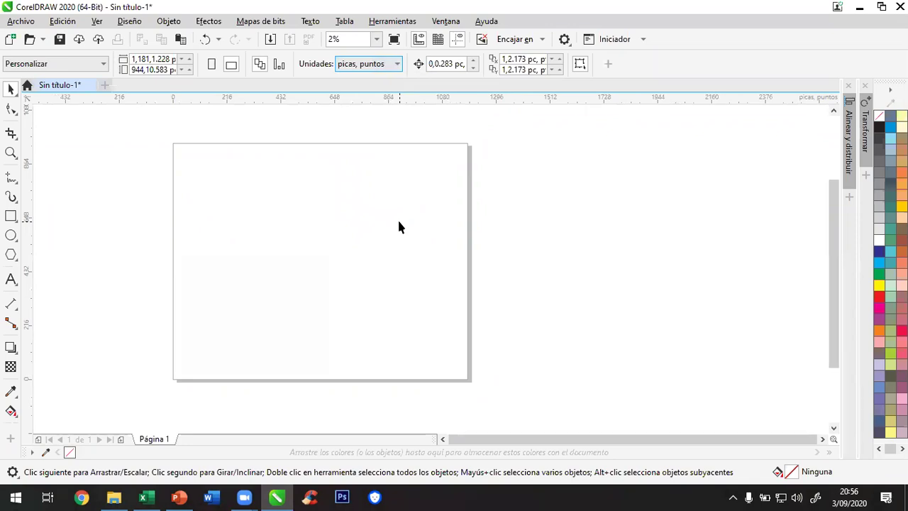
pyautogui.click(376, 65)
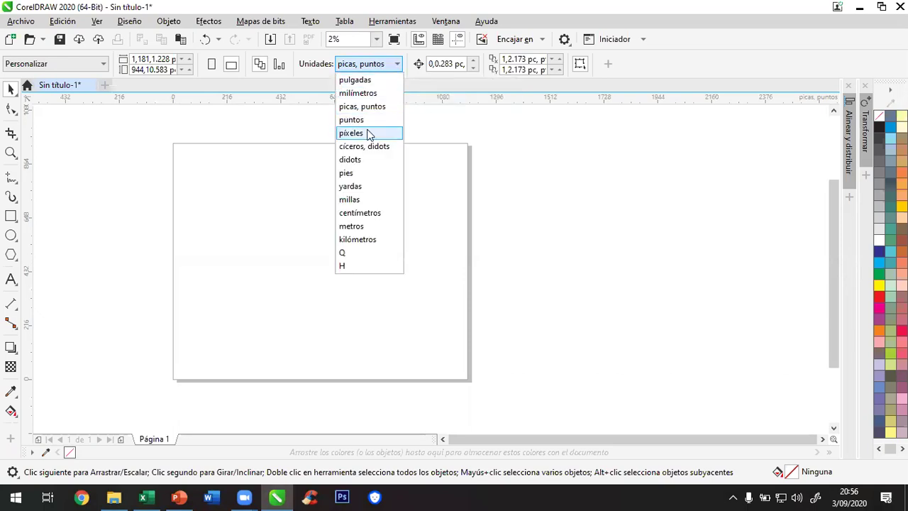
# Change the page size to the A4 preset and set the drawing units to centímetros
pyautogui.click(102, 66)
pyautogui.click(102, 65)
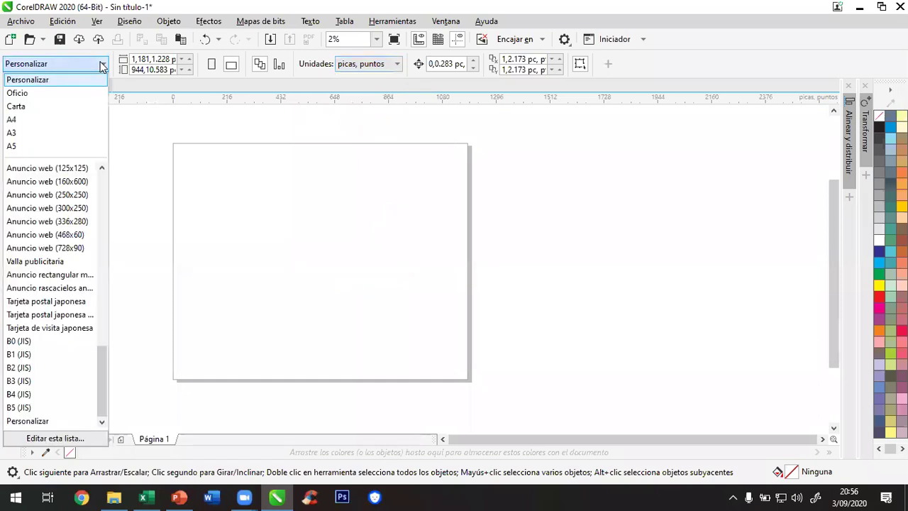
pyautogui.click(82, 121)
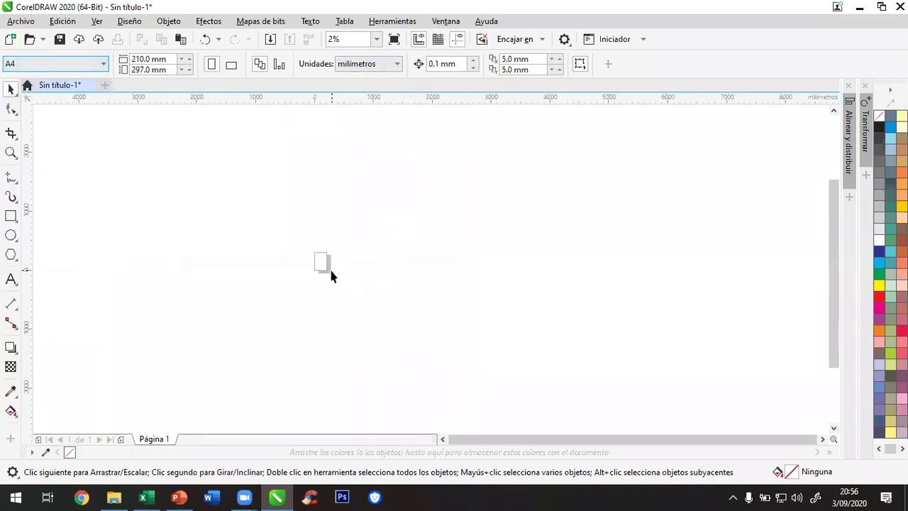
pyautogui.click(377, 39)
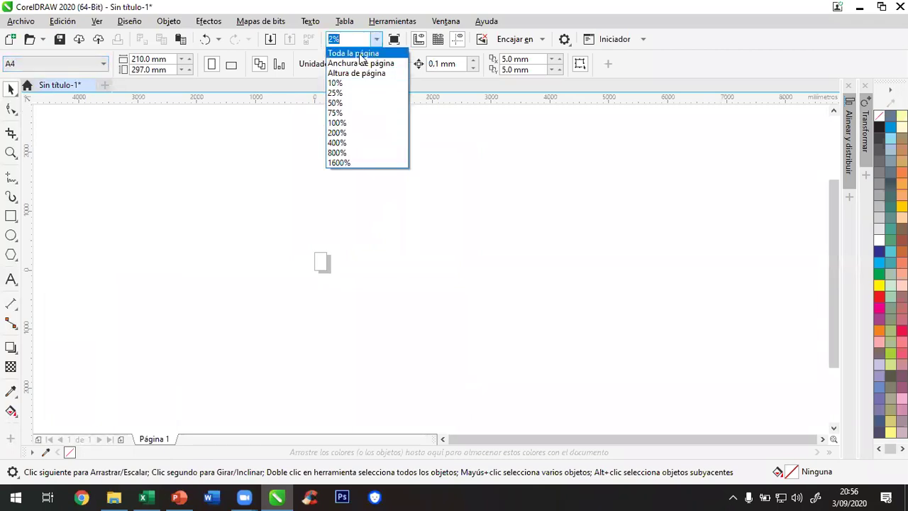
pyautogui.click(365, 55)
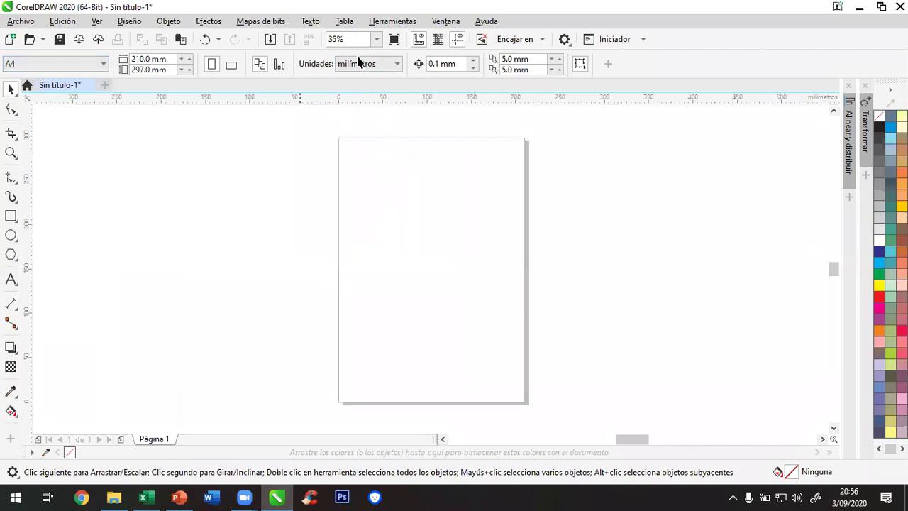
pyautogui.click(361, 64)
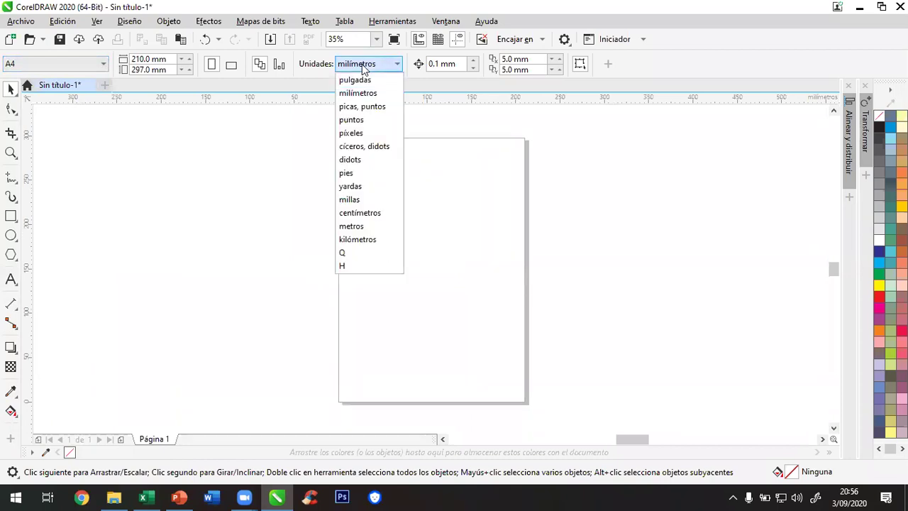
pyautogui.click(368, 213)
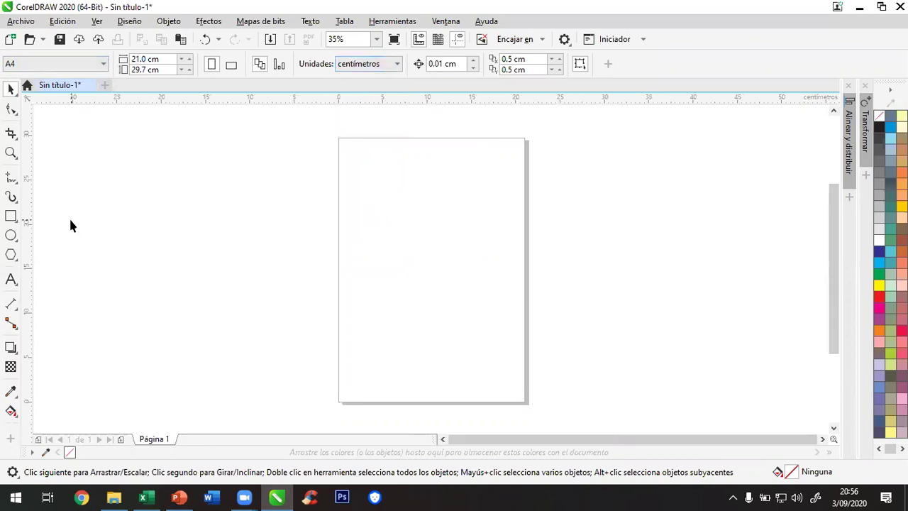
# Switch the A4 page to landscape orientation and return it to portrait
pyautogui.click(231, 64)
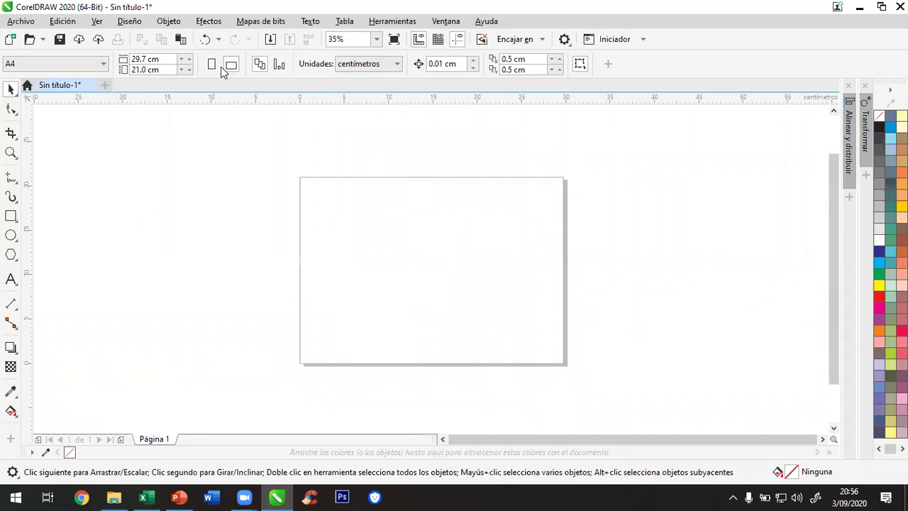
pyautogui.click(210, 65)
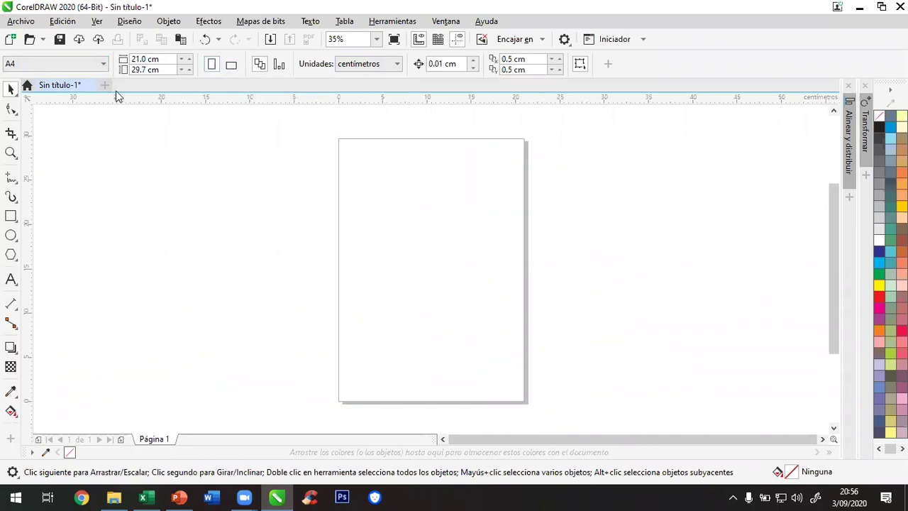
pyautogui.click(98, 63)
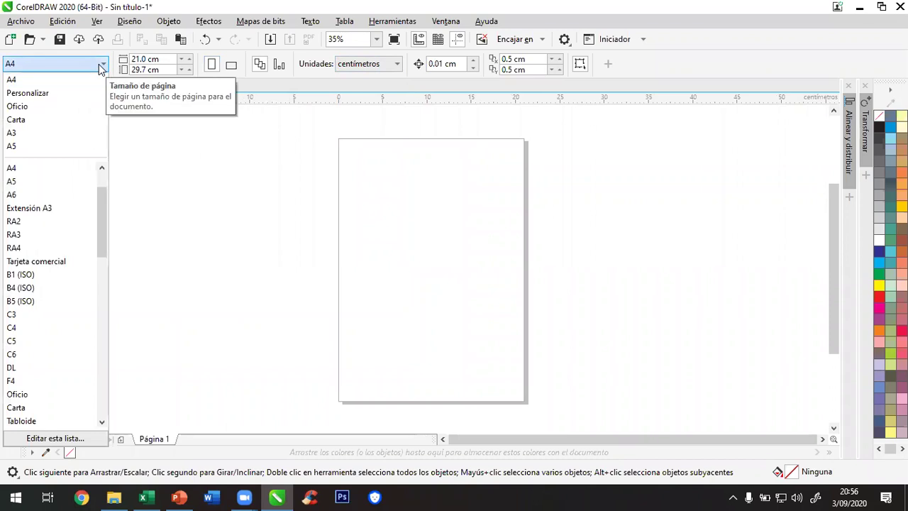
pyautogui.click(232, 209)
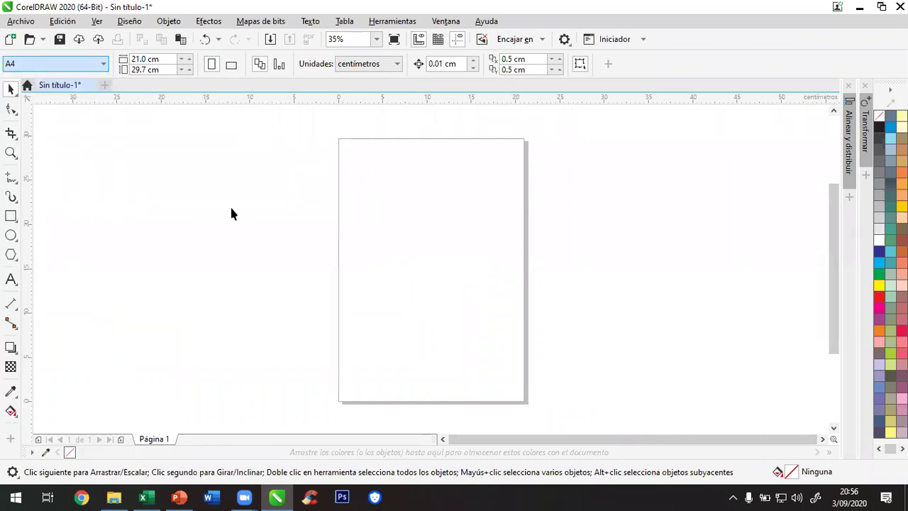
pyautogui.click(88, 64)
pyautogui.click(363, 63)
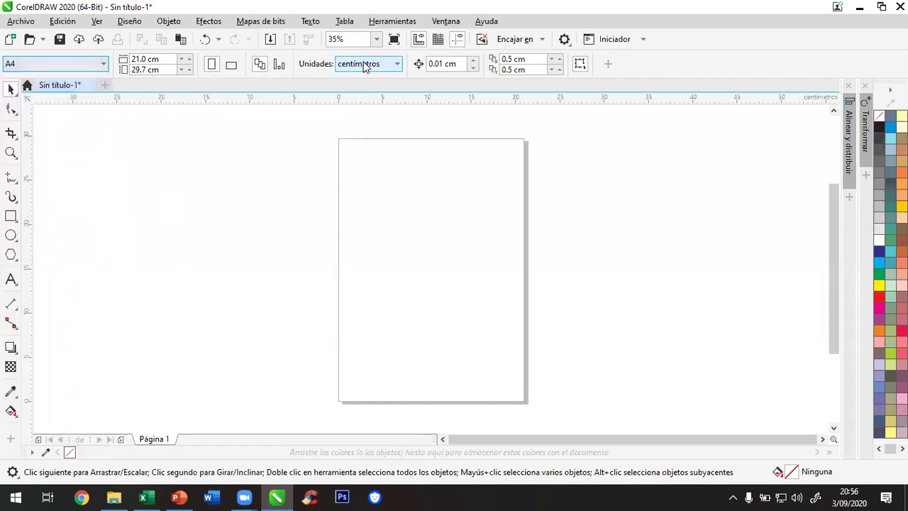
pyautogui.click(382, 66)
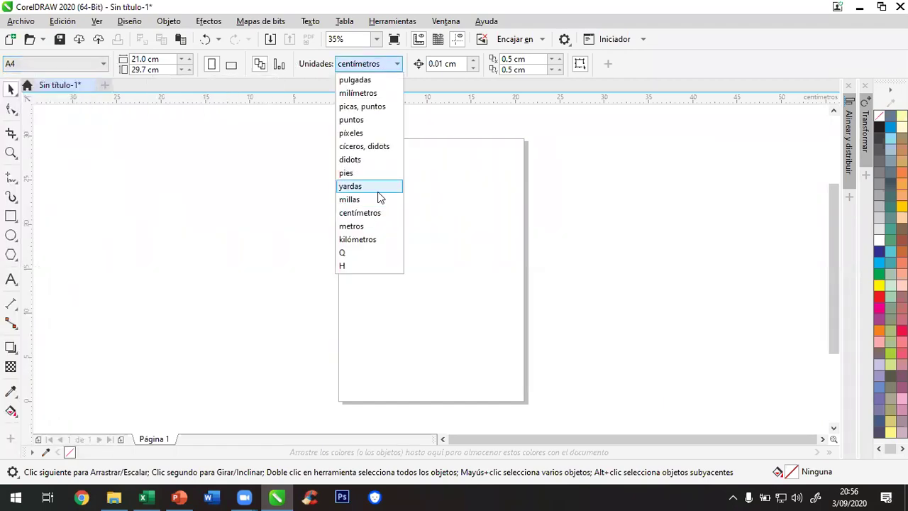
# Compare the A4 page in landscape orientation, restoring portrait orientation at the end
pyautogui.click(174, 60)
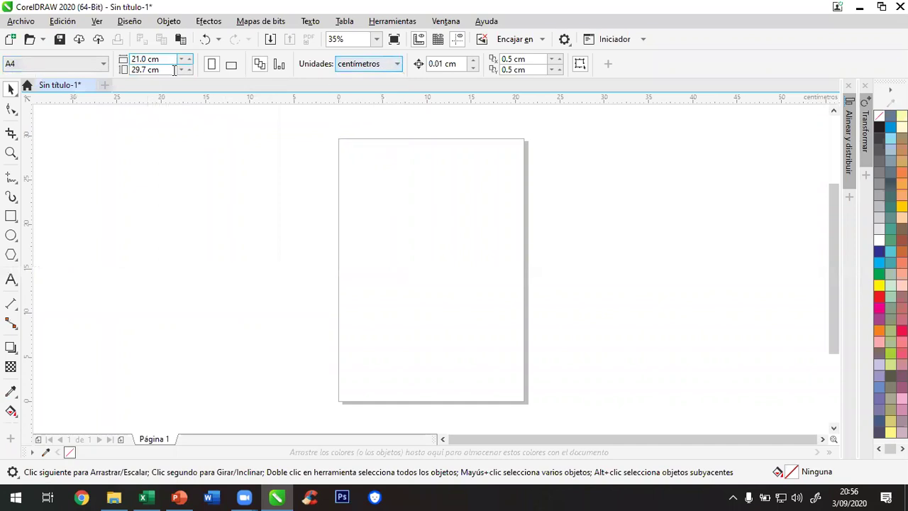
pyautogui.click(232, 66)
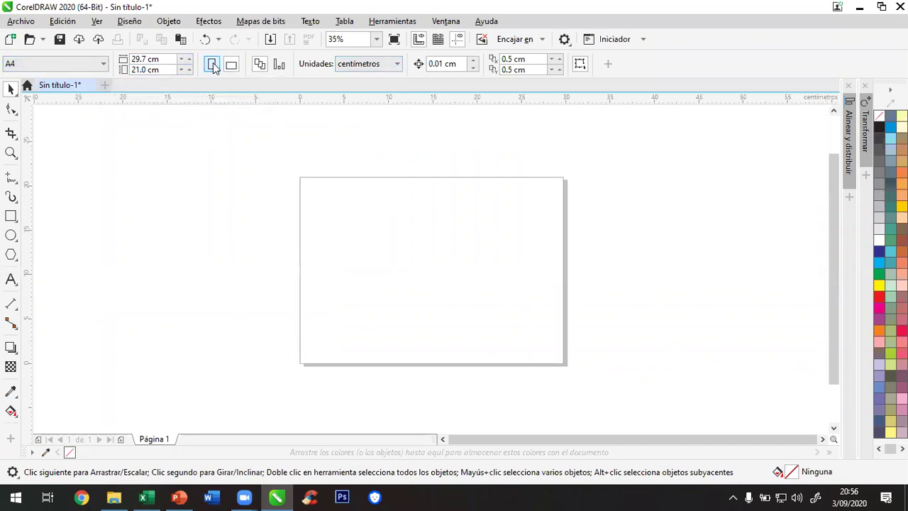
pyautogui.click(214, 64)
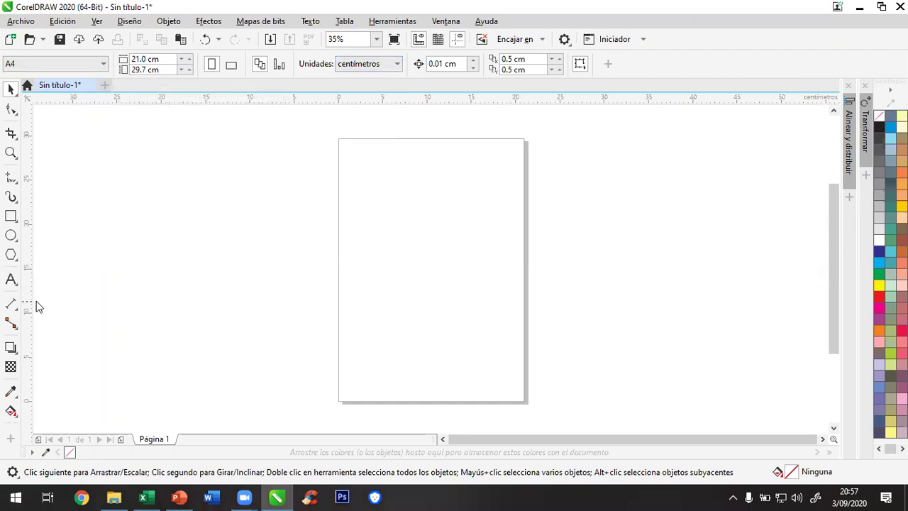
# Draw a rectangle about 19.1 × 26.2 cm inside the A4 page and shift it slightly upward
pyautogui.click(14, 219)
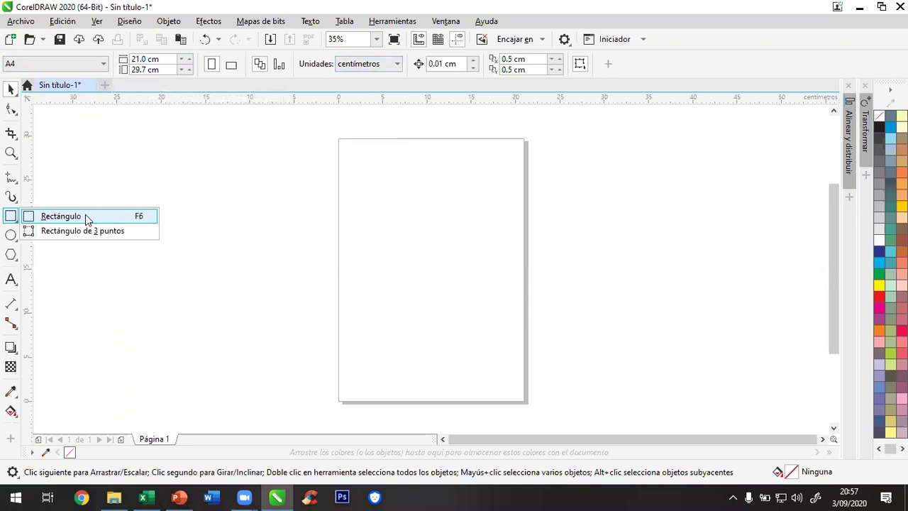
pyautogui.click(64, 217)
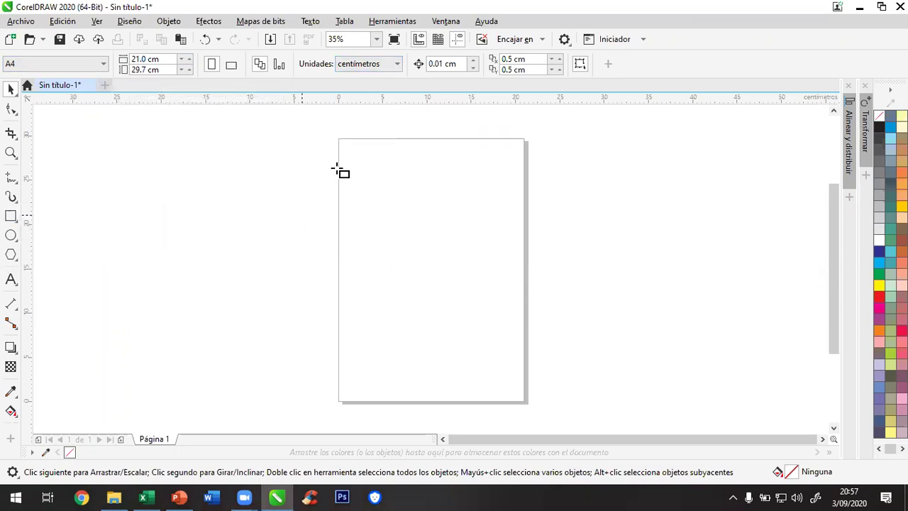
pyautogui.moveTo(349, 156); pyautogui.dragTo(519, 389)
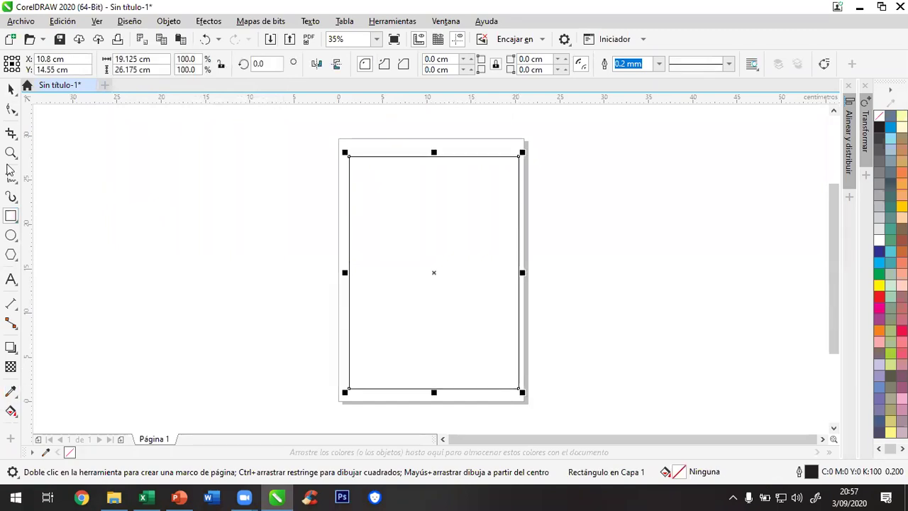
pyautogui.click(11, 91)
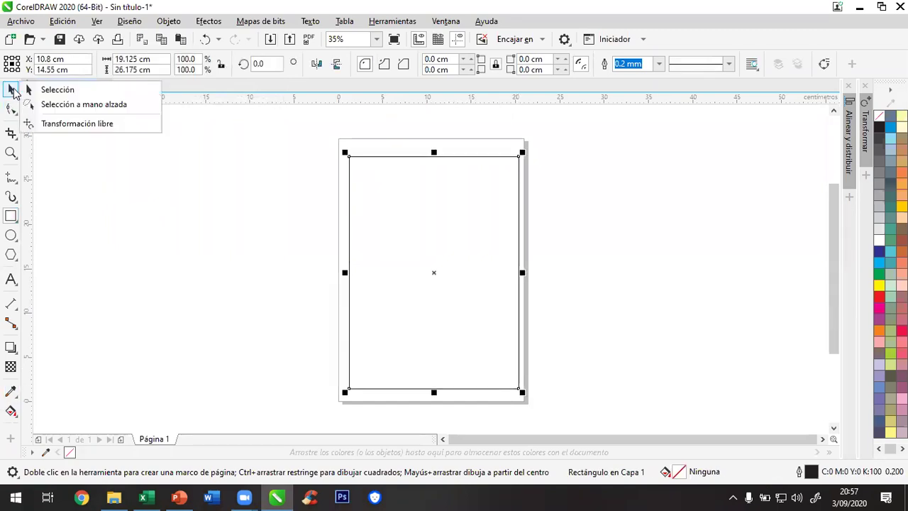
pyautogui.click(67, 90)
pyautogui.moveTo(437, 182); pyautogui.dragTo(442, 177)
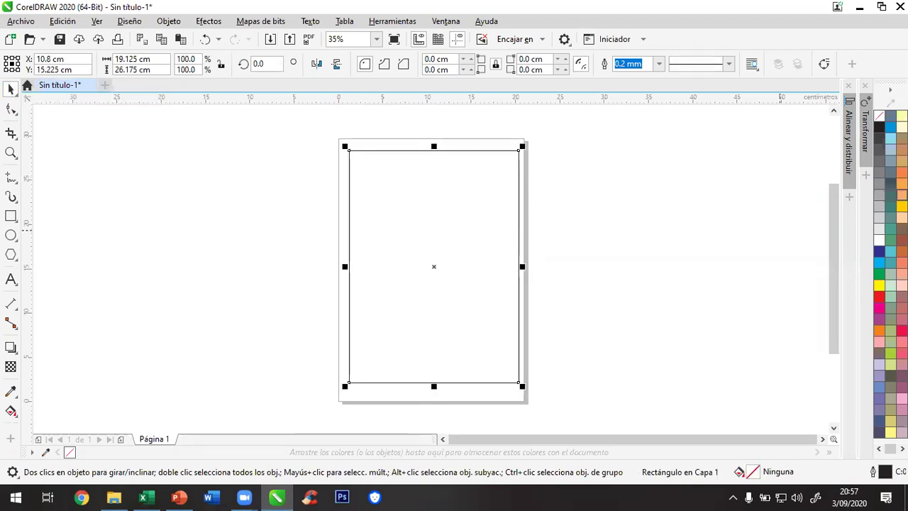
# Fill the rectangle with the orange palette color (C:0 M:60 Y:80 K:0) and deselect it
pyautogui.click(901, 172)
pyautogui.click(664, 182)
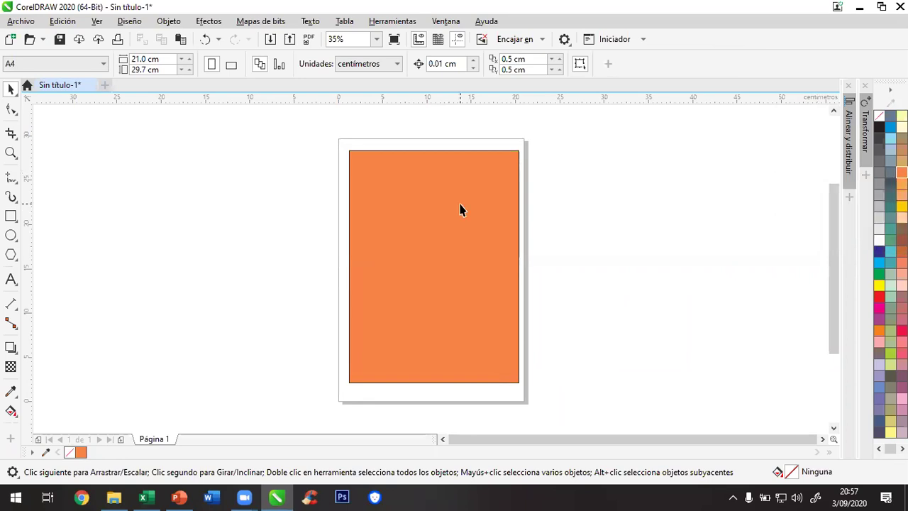
pyautogui.click(494, 227)
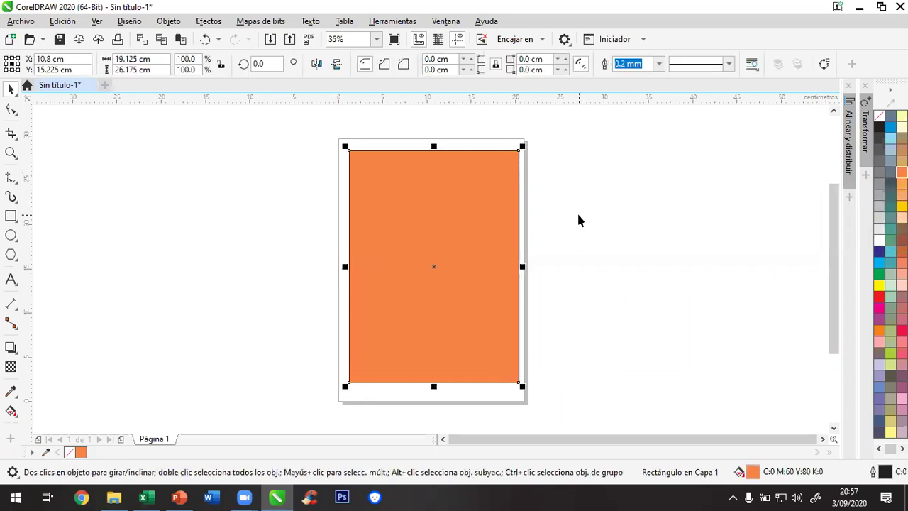
pyautogui.click(278, 157)
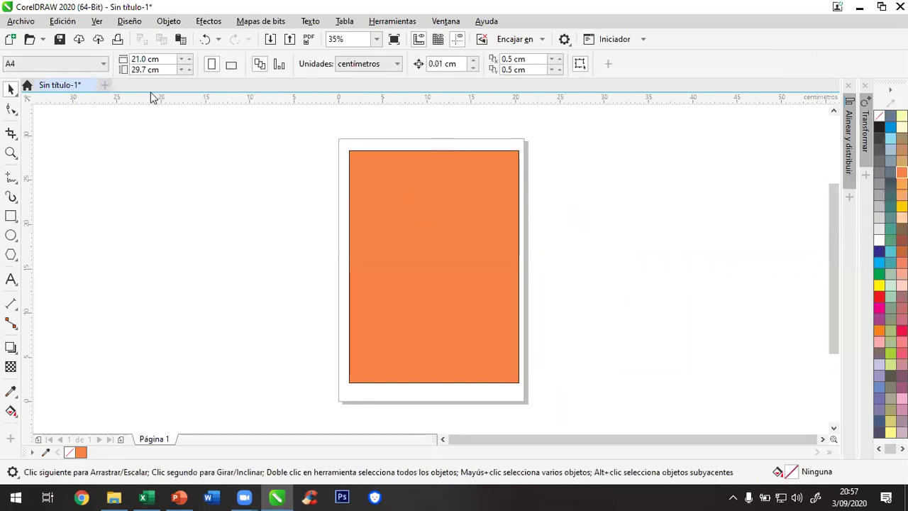
# Change the page size to the Oficio preset and stretch the orange rectangle upward and downward to fit the taller page
pyautogui.click(103, 63)
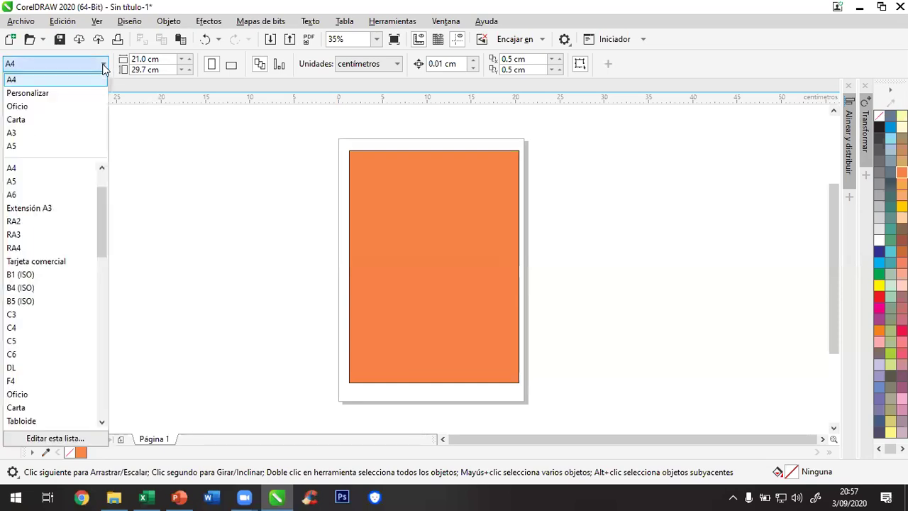
pyautogui.click(80, 106)
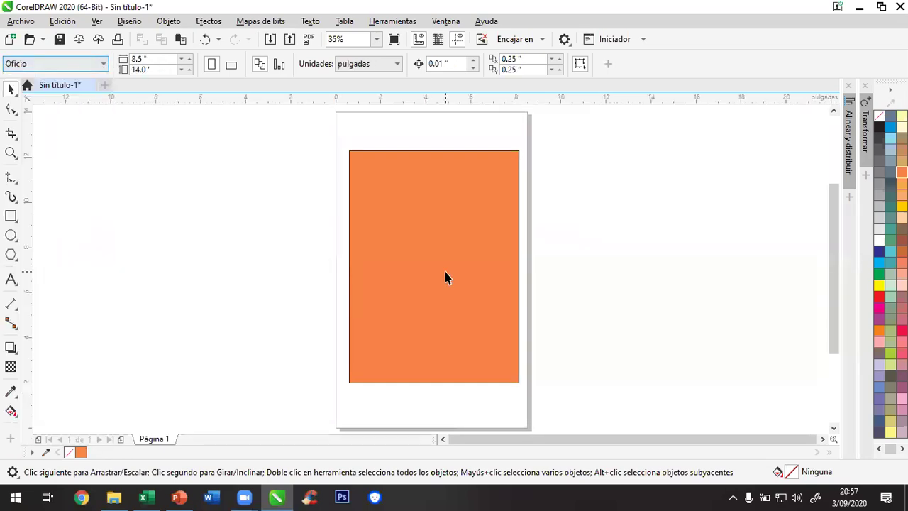
pyautogui.click(445, 243)
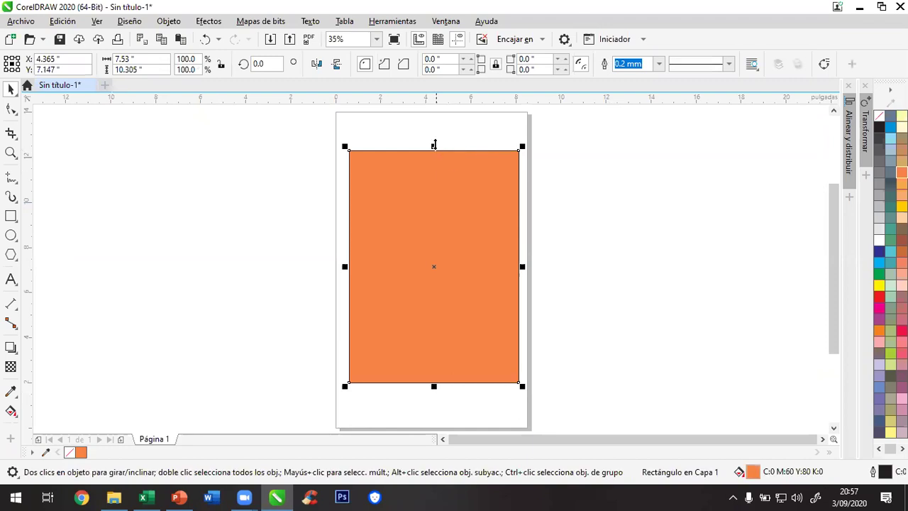
pyautogui.moveTo(434, 145); pyautogui.dragTo(437, 115)
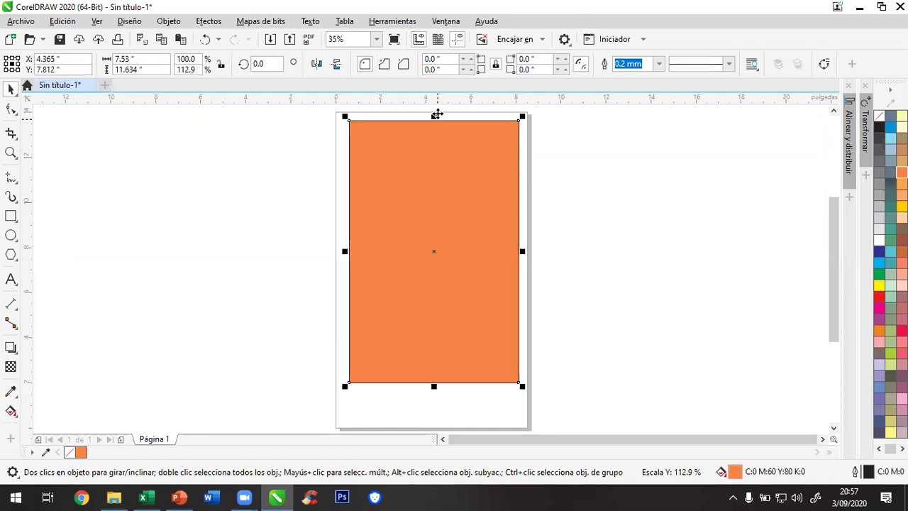
pyautogui.moveTo(433, 386); pyautogui.dragTo(436, 420)
pyautogui.click(199, 272)
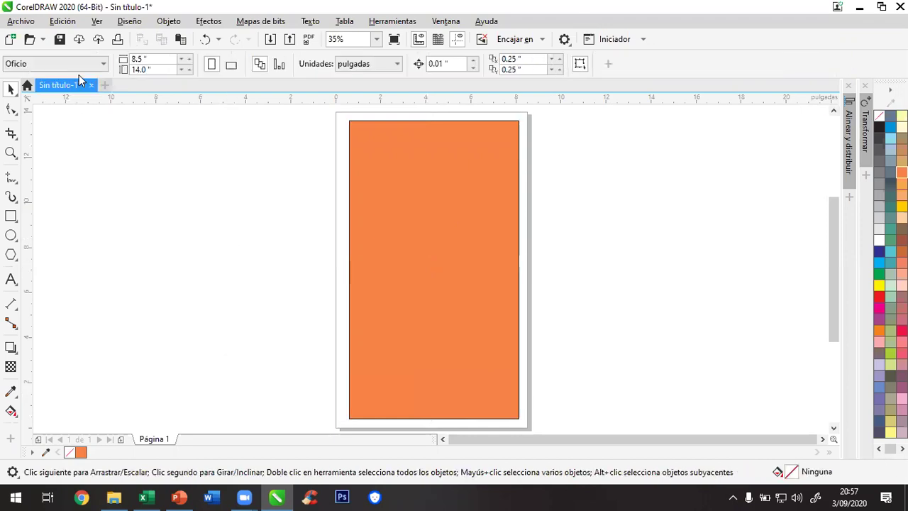
# Set the drawing units to metros and the page dimensions to 3 m wide by 2 m high
pyautogui.click(390, 65)
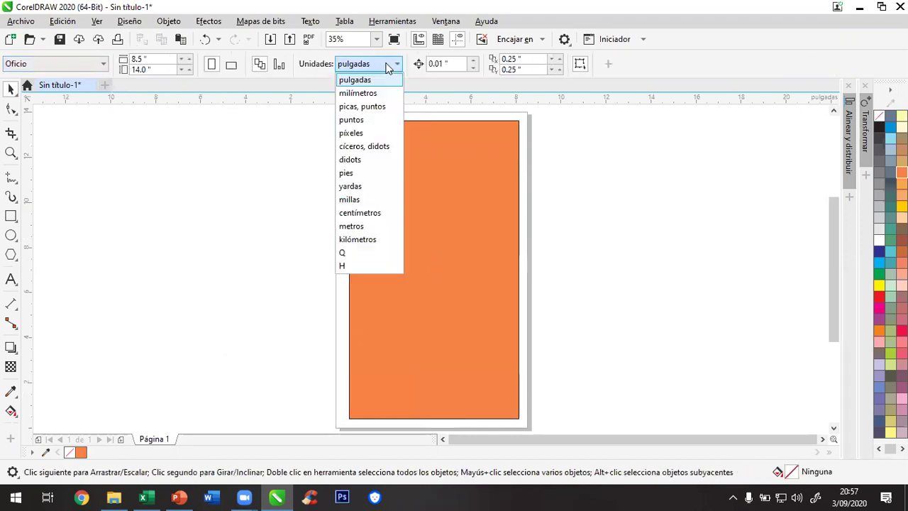
pyautogui.click(382, 229)
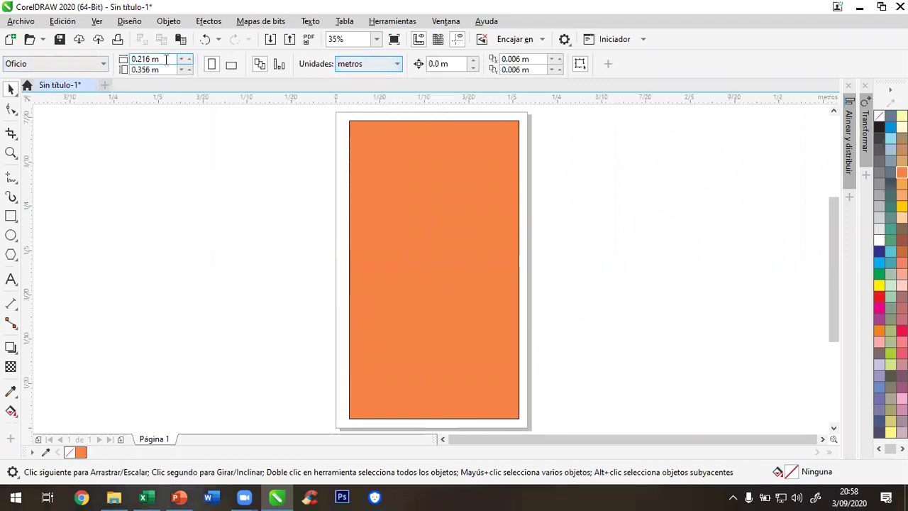
pyautogui.click(125, 60)
pyautogui.write('3')
pyautogui.press('Tab')
pyautogui.write('2')
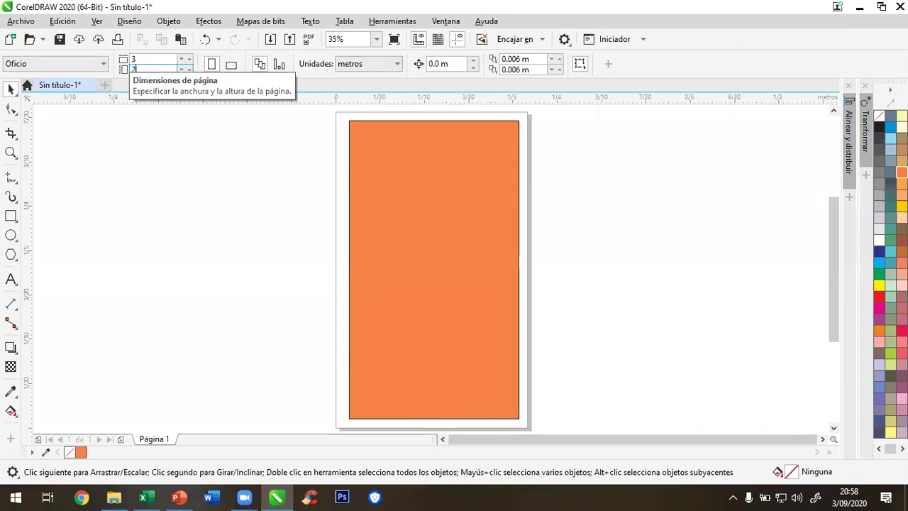
pyautogui.press('Return')
pyautogui.scroll(-2, 336, 197)
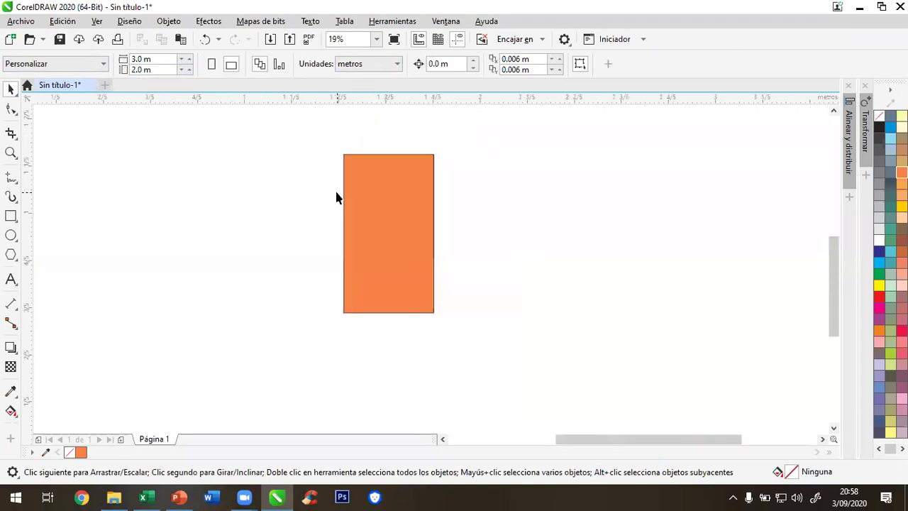
pyautogui.scroll(-2, 336, 197)
pyautogui.scroll(-2, 346, 227)
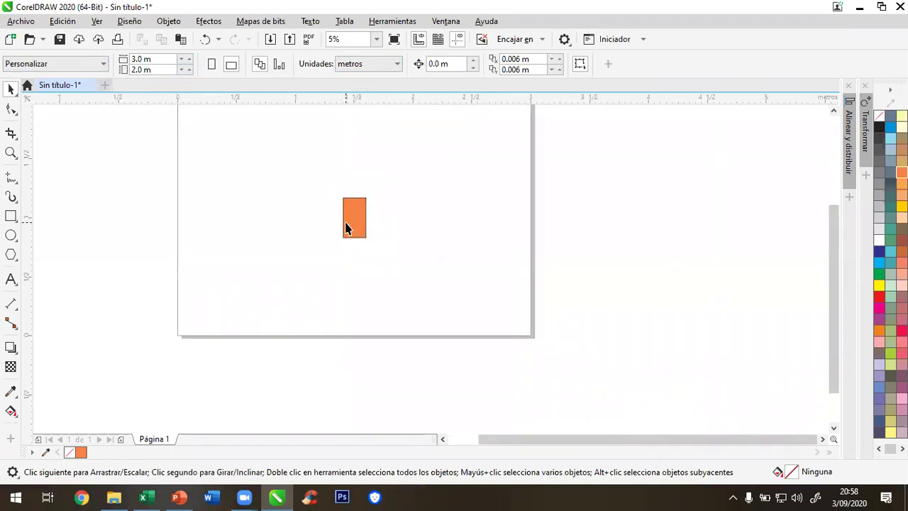
pyautogui.moveTo(831, 225); pyautogui.dragTo(833, 189)
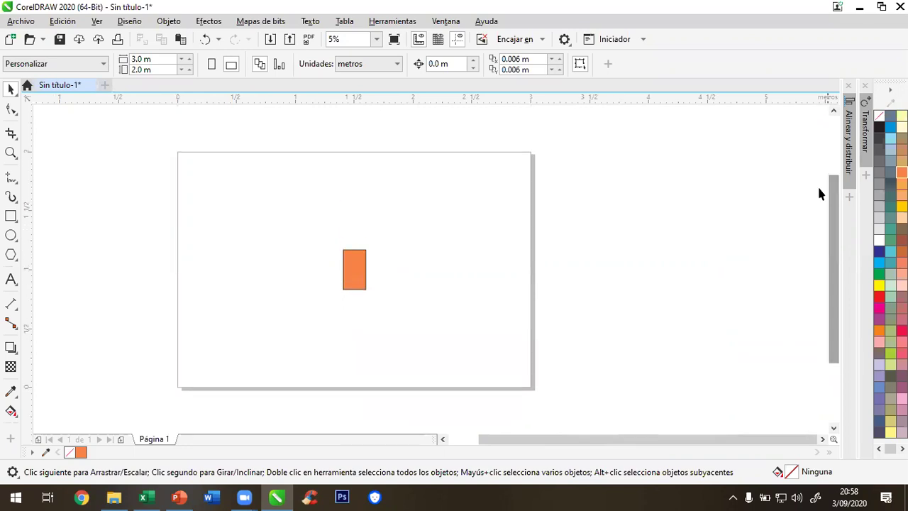
# Enlarge the orange rectangle to about 1.08 × 1.9 m and place it on the left half of the page
pyautogui.moveTo(365, 279); pyautogui.dragTo(454, 385)
pyautogui.moveTo(281, 284); pyautogui.dragTo(264, 268)
pyautogui.rightClick(264, 268)
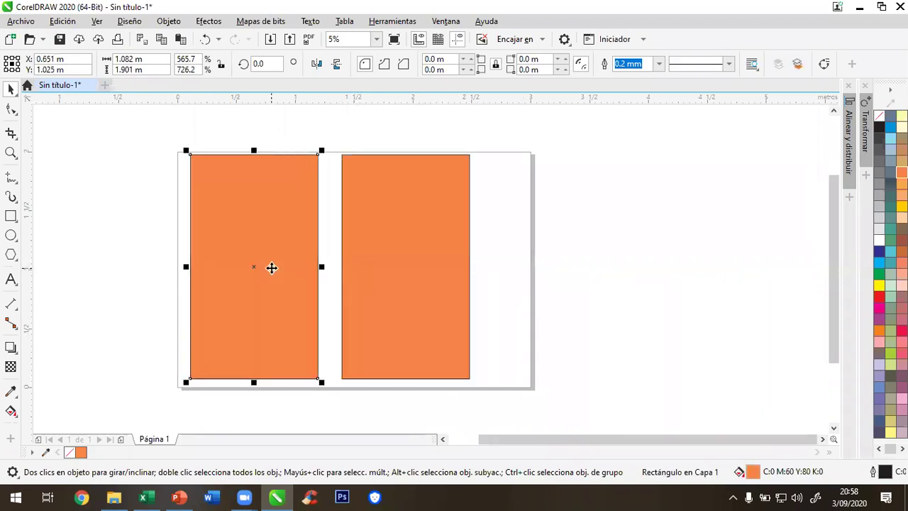
# Place a duplicate of the rectangle beside the original, remove it, and reselect the original
pyautogui.rightClick(399, 265)
pyautogui.click(450, 150)
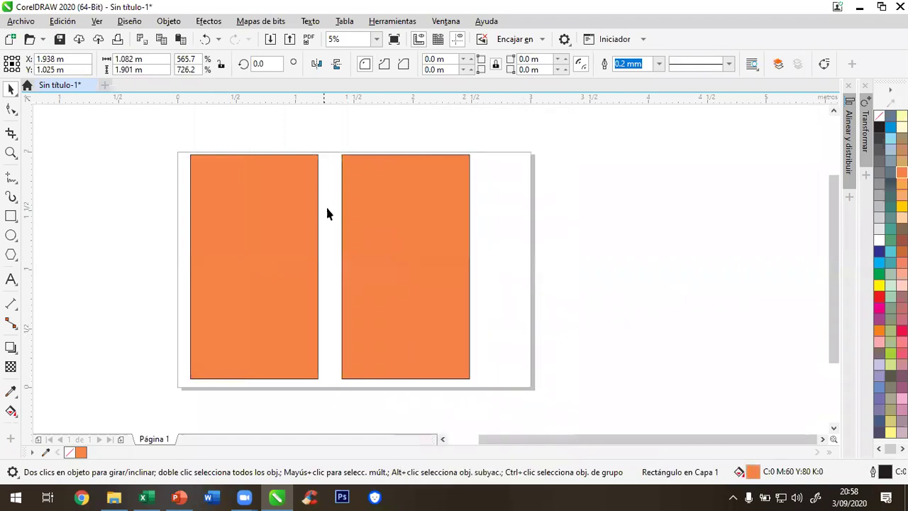
pyautogui.click(289, 217)
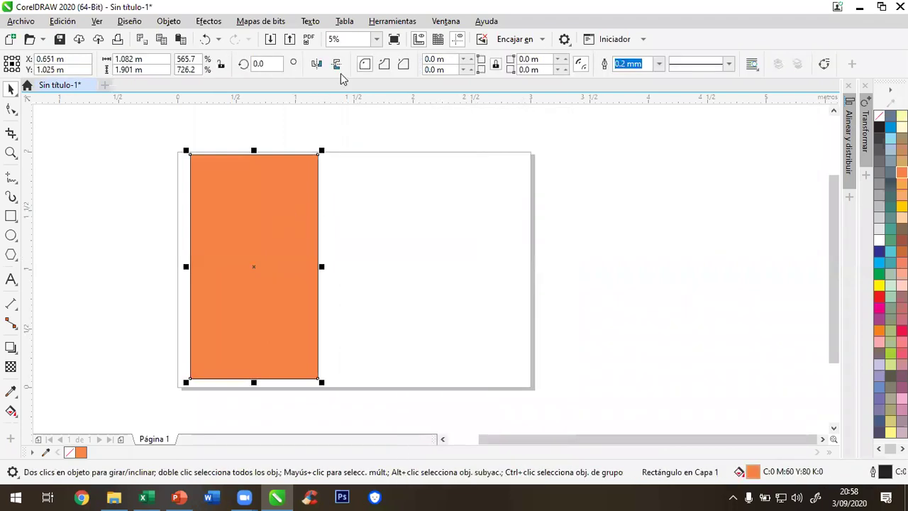
# Rotate the rectangle 90 degrees, enlarge it to about 2.92 × 1.66 m, and center it on the page
pyautogui.doubleClick(273, 64)
pyautogui.write('90')
pyautogui.press('Return')
pyautogui.moveTo(243, 240); pyautogui.dragTo(281, 190)
pyautogui.moveTo(407, 286); pyautogui.dragTo(529, 384)
pyautogui.moveTo(458, 288); pyautogui.dragTo(460, 305)
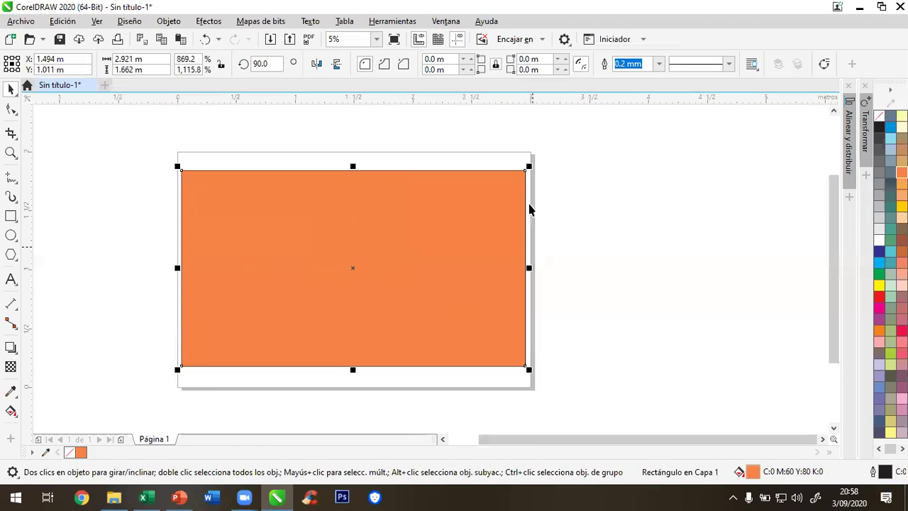
pyautogui.click(713, 238)
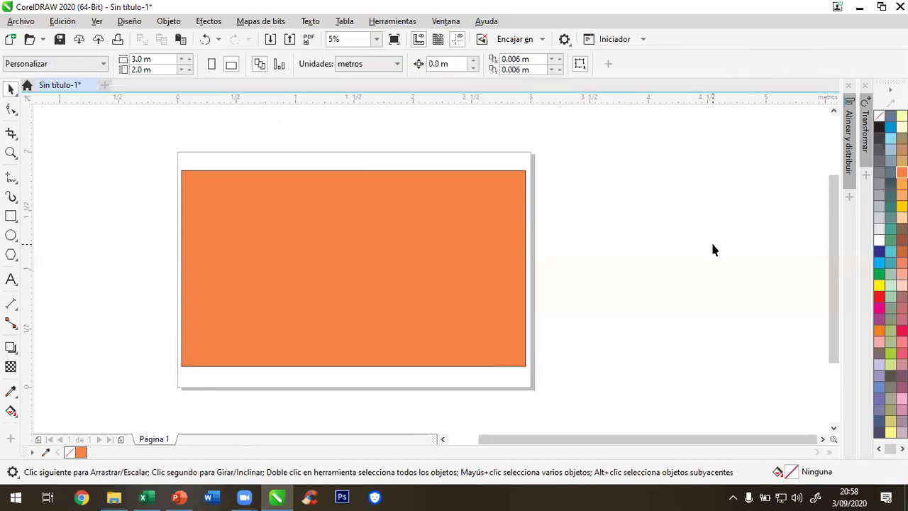
# Duplicate the large orange rectangle and shrink the copy to about 0.05 × 0.03 m outside the page's right edge
pyautogui.click(385, 216)
pyautogui.moveTo(384, 214); pyautogui.dragTo(449, 229)
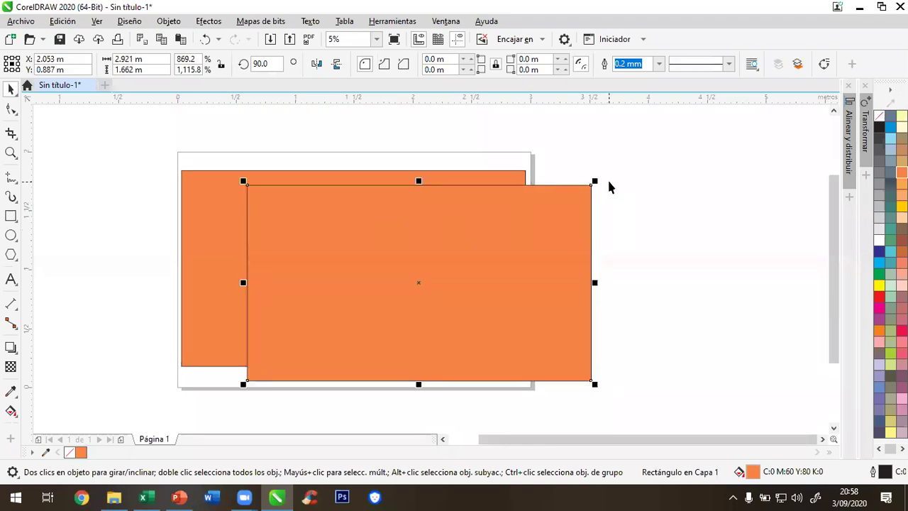
pyautogui.moveTo(597, 180); pyautogui.dragTo(356, 369)
pyautogui.moveTo(348, 371); pyautogui.dragTo(249, 377)
pyautogui.moveTo(456, 302); pyautogui.dragTo(568, 249)
pyautogui.moveTo(547, 203); pyautogui.dragTo(623, 304)
pyautogui.click(622, 303)
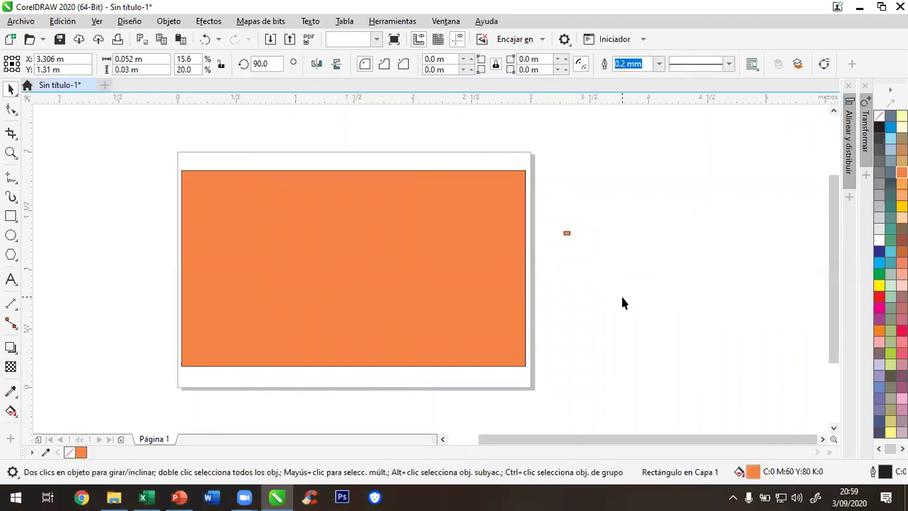
# Enlarge a duplicate of the tiny rectangle to about 3.08 × 1.75 m, overlapping the lower part of the page
pyautogui.press('Tab')
pyautogui.moveTo(633, 237); pyautogui.dragTo(278, 407)
pyautogui.moveTo(443, 294); pyautogui.dragTo(315, 377)
pyautogui.click(602, 279)
pyautogui.click(468, 243)
# Examine the enlarged copy's fill and edges at magnifications up to 600% to judge how vector scaling affects quality
pyautogui.scroll(4, 465, 254)
pyautogui.scroll(6, 461, 264)
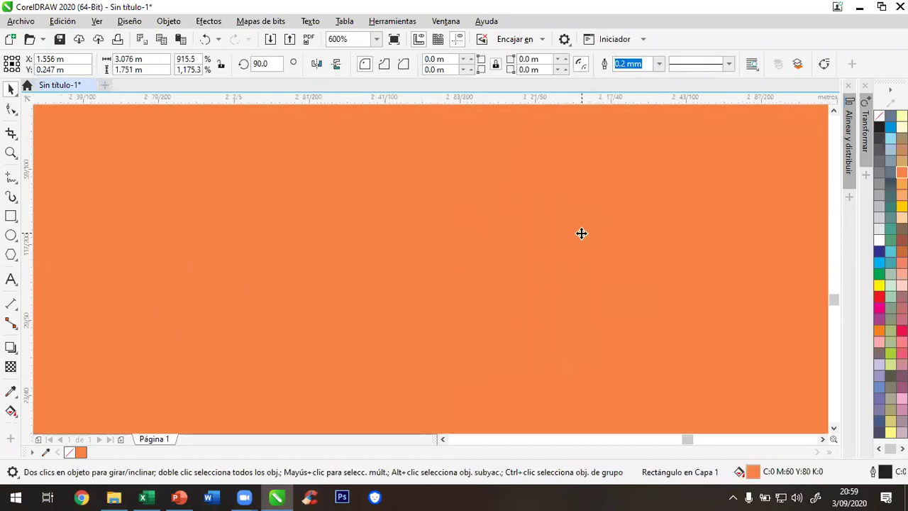
pyautogui.press('h')
pyautogui.moveTo(534, 304); pyautogui.dragTo(437, 295)
pyautogui.scroll(-8, 355, 203)
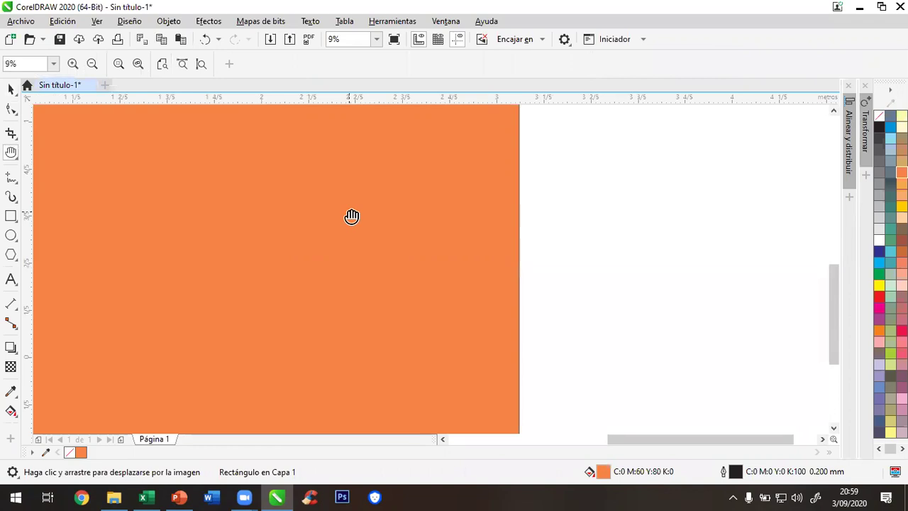
pyautogui.moveTo(489, 259); pyautogui.dragTo(637, 268)
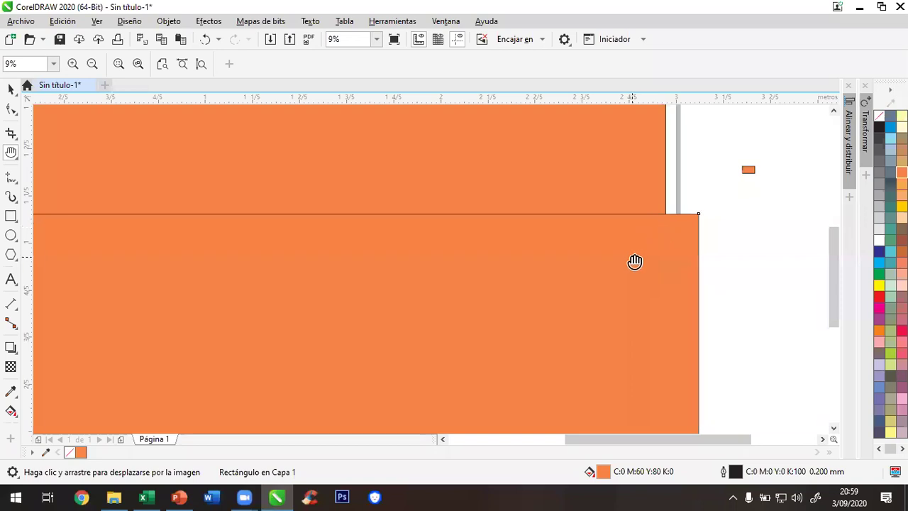
pyautogui.scroll(-3, 634, 262)
# Delete the enlarged copy and the tiny copy outside the page, and select the remaining rectangle
pyautogui.moveTo(592, 289); pyautogui.dragTo(530, 316)
pyautogui.press('space')
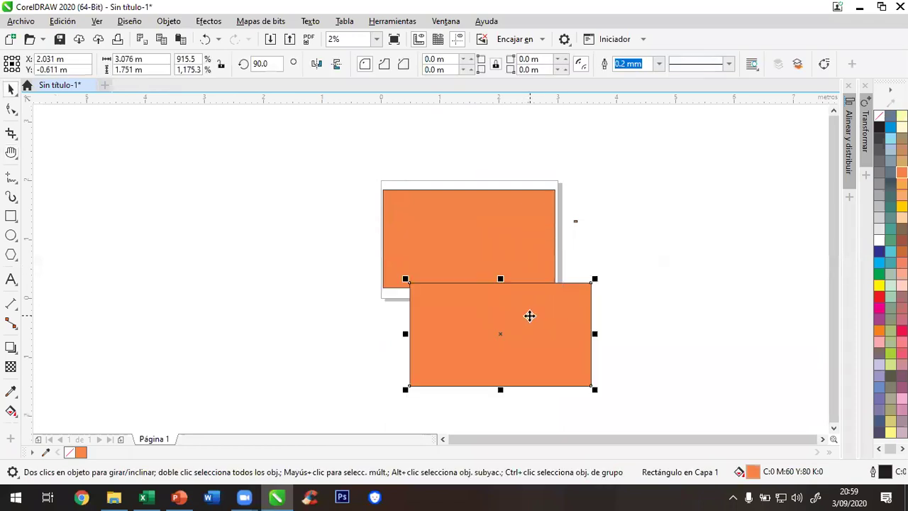
pyautogui.press('Delete')
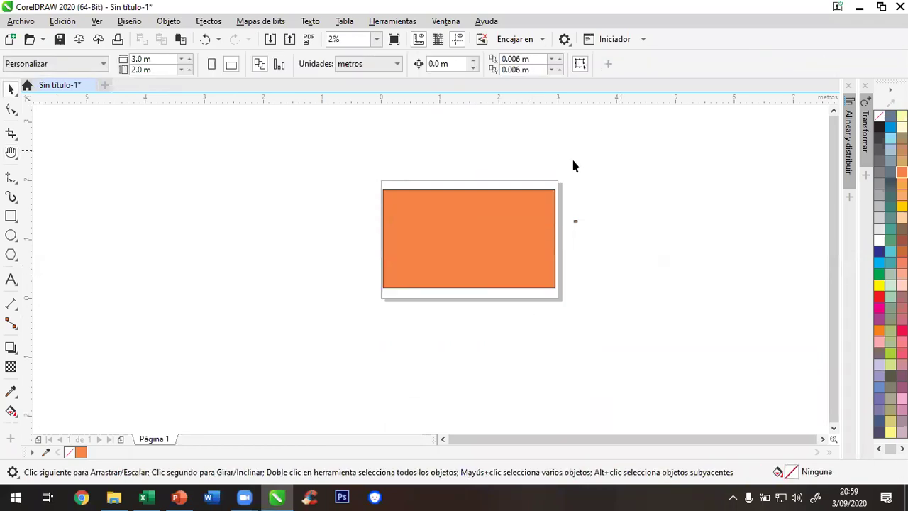
pyautogui.moveTo(628, 282); pyautogui.dragTo(628, 281)
pyautogui.press('Delete')
pyautogui.hotkey('ctrl', 'a')
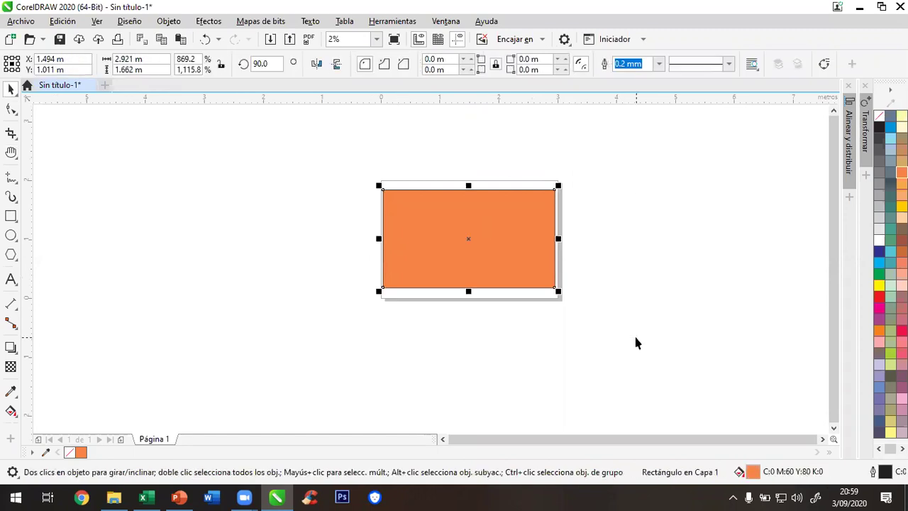
# Delete the remaining orange rectangle and set the page size to A4
pyautogui.press('Delete')
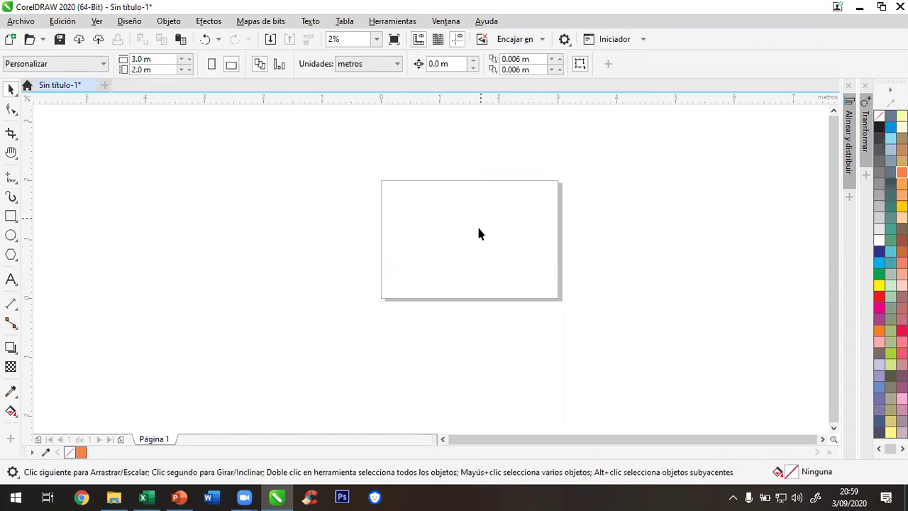
pyautogui.click(103, 64)
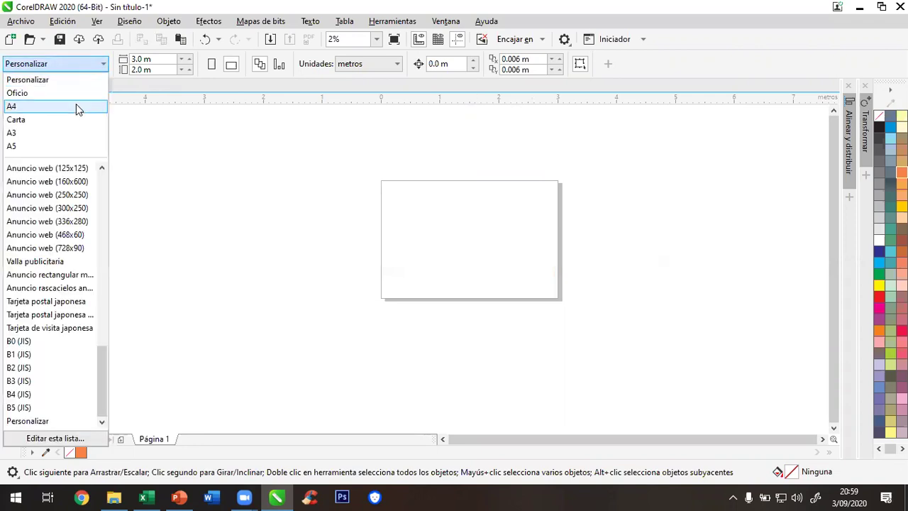
pyautogui.click(75, 106)
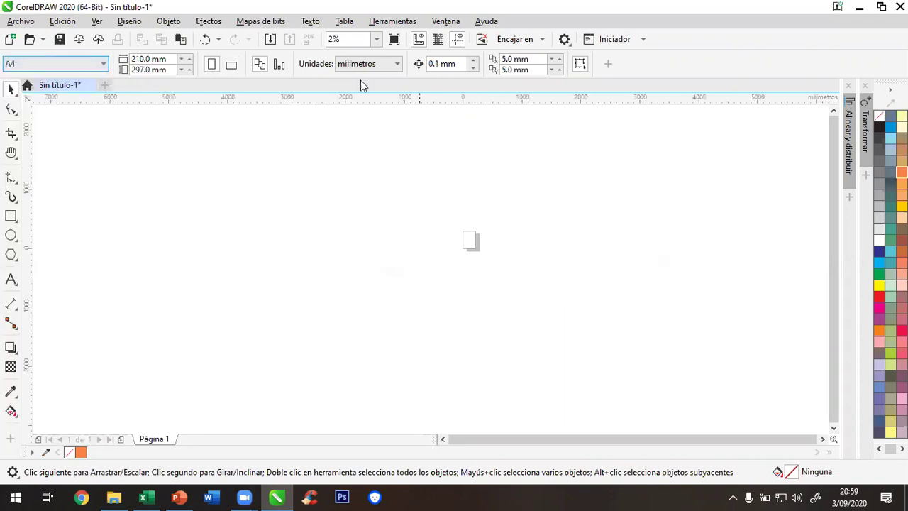
# Set the document units to centimetres for the A4 page
pyautogui.click(376, 39)
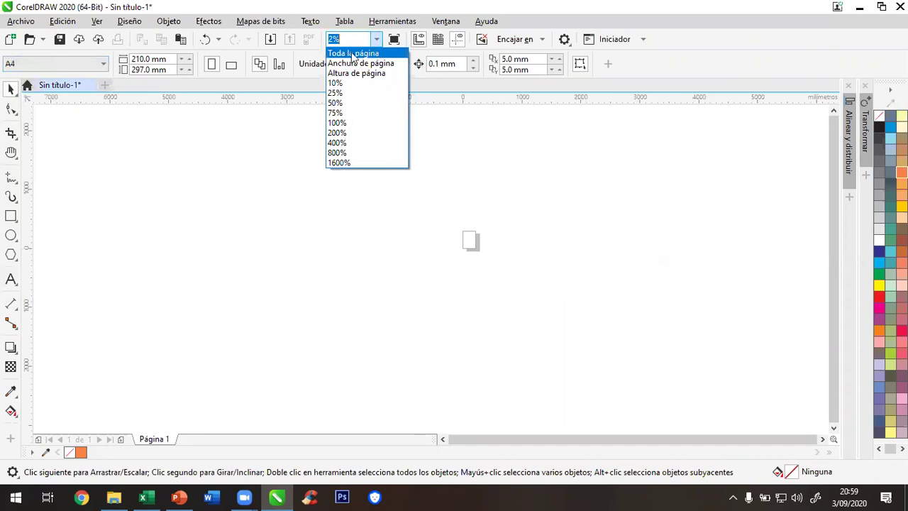
pyautogui.click(389, 55)
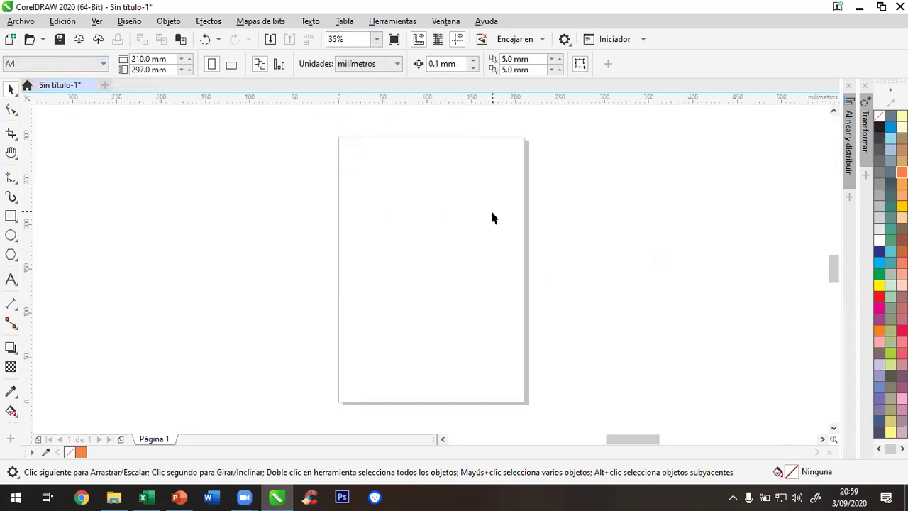
pyautogui.click(370, 63)
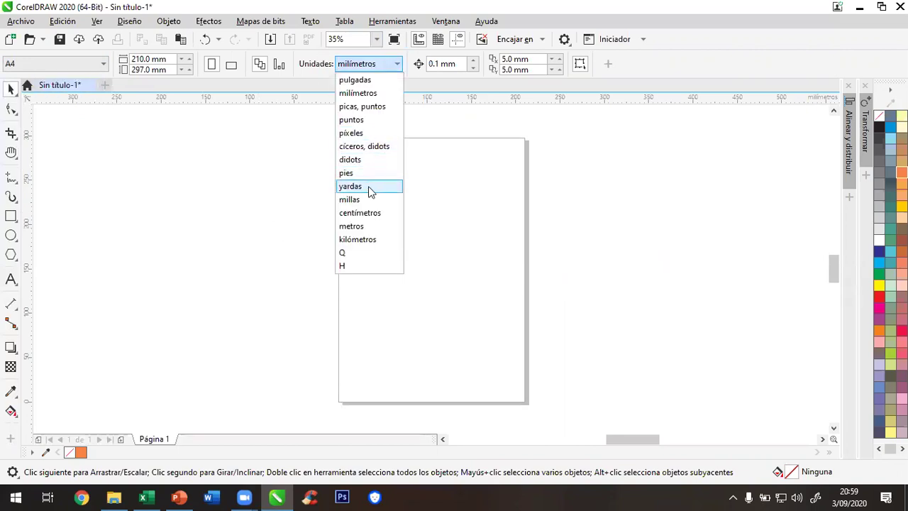
pyautogui.click(362, 212)
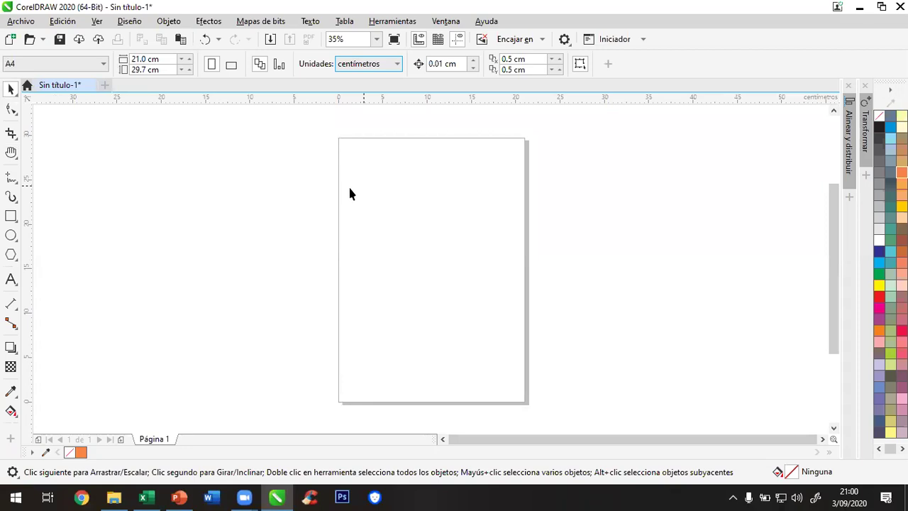
# Draw a small rectangle about 1.35 × 1.43 cm in the page's upper-left corner and check its selection
pyautogui.click(11, 216)
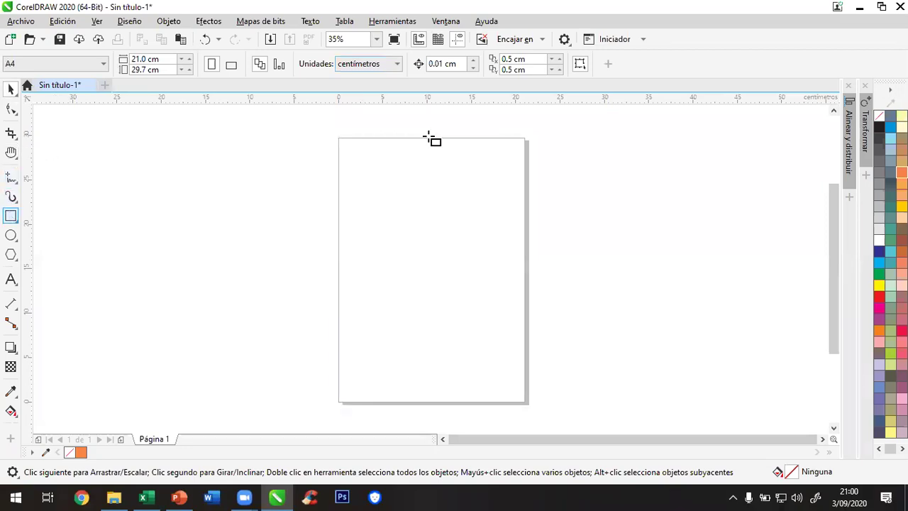
pyautogui.moveTo(347, 141); pyautogui.dragTo(359, 156)
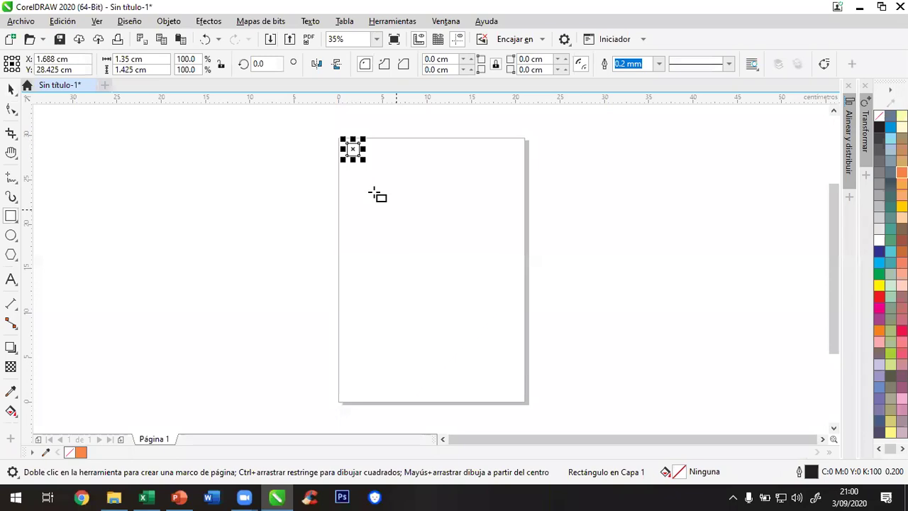
pyautogui.click(11, 88)
pyautogui.click(351, 159)
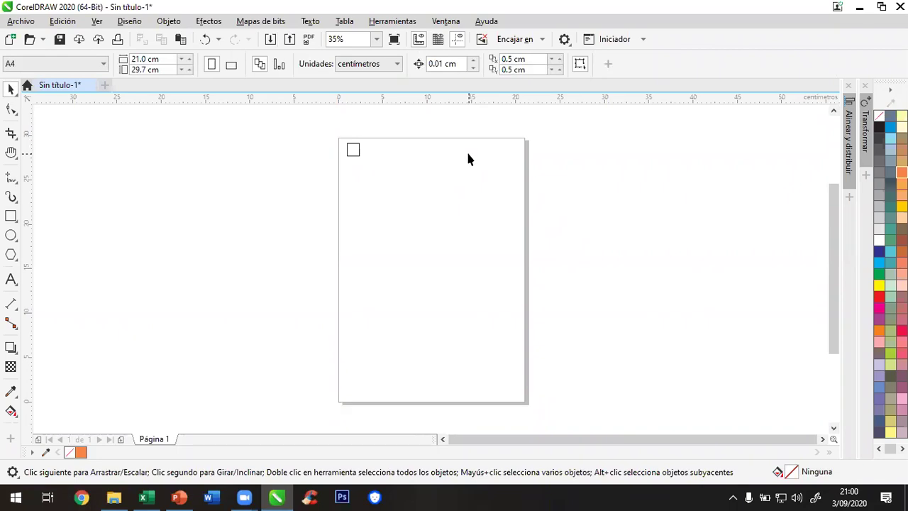
pyautogui.click(360, 154)
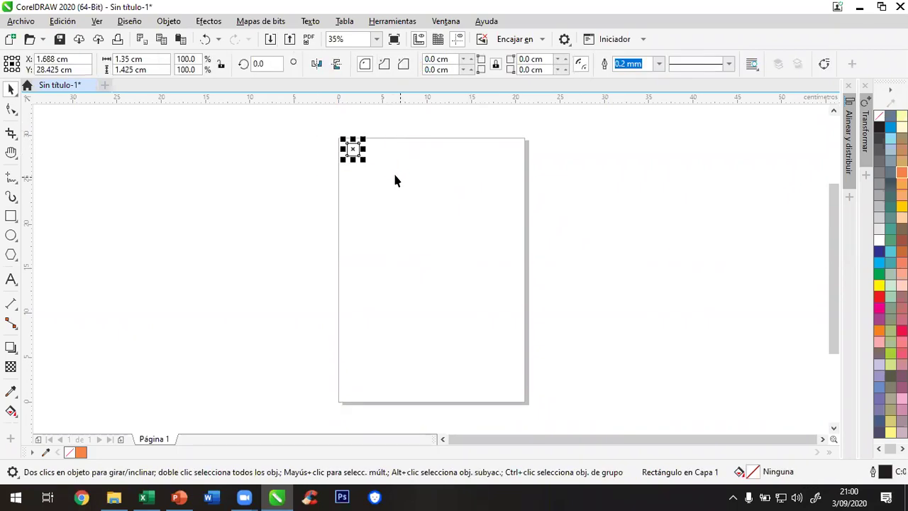
pyautogui.click(395, 174)
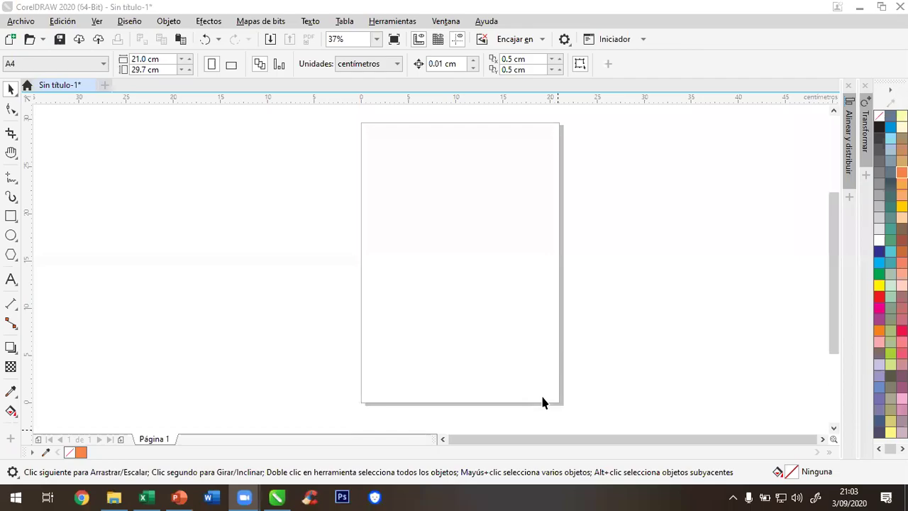
# Draw an upright ellipse about 10.7 × 17.6 cm on the page and shift it slightly right and down
pyautogui.click(11, 236)
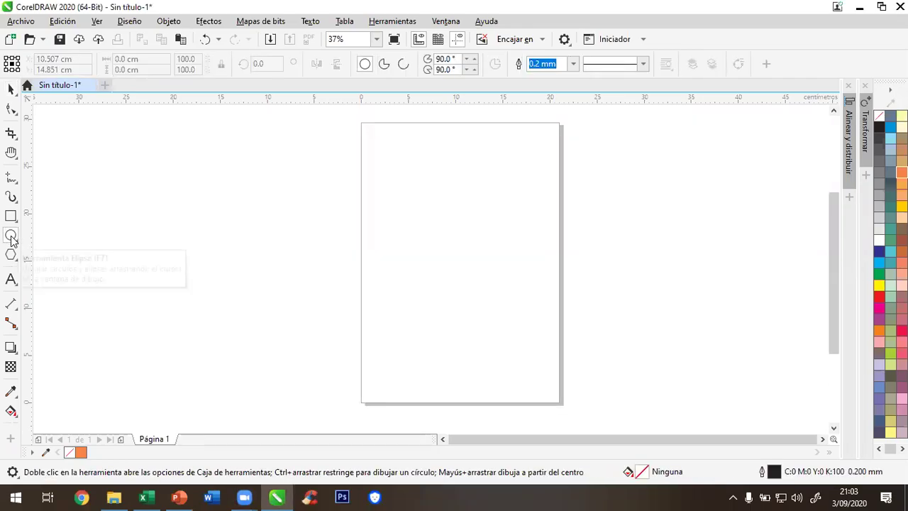
pyautogui.moveTo(389, 147); pyautogui.dragTo(497, 319)
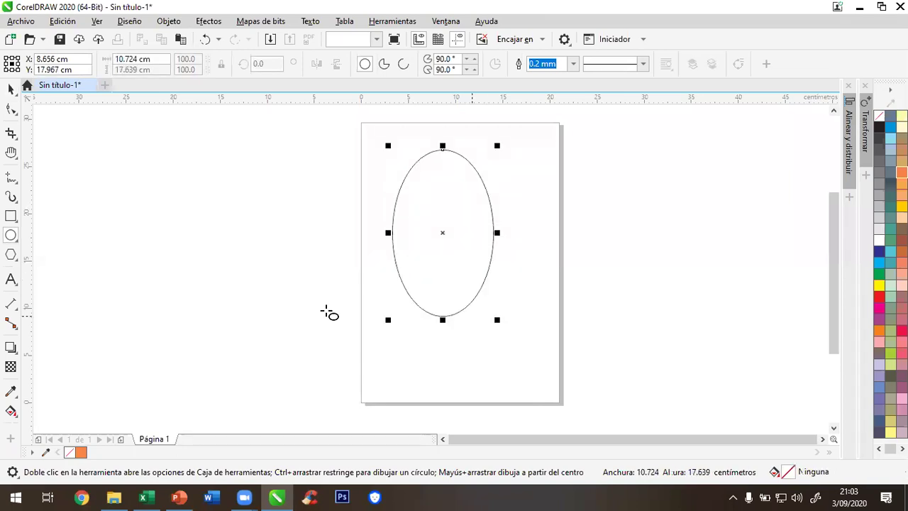
pyautogui.click(11, 88)
pyautogui.moveTo(467, 178); pyautogui.dragTo(481, 184)
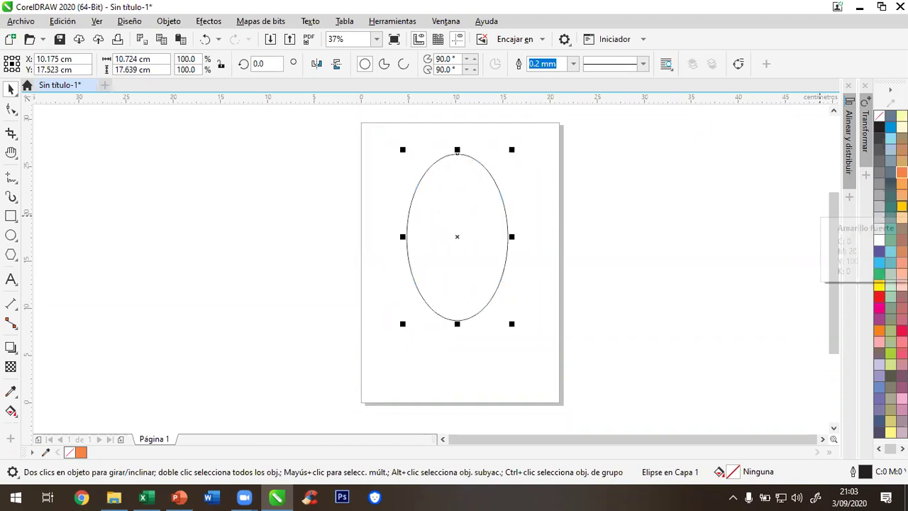
# Fill the ellipse with the deep yellow swatch Amarillo fuerte (C0 M20 Y100 K0)
pyautogui.click(900, 206)
pyautogui.click(543, 196)
pyautogui.click(441, 200)
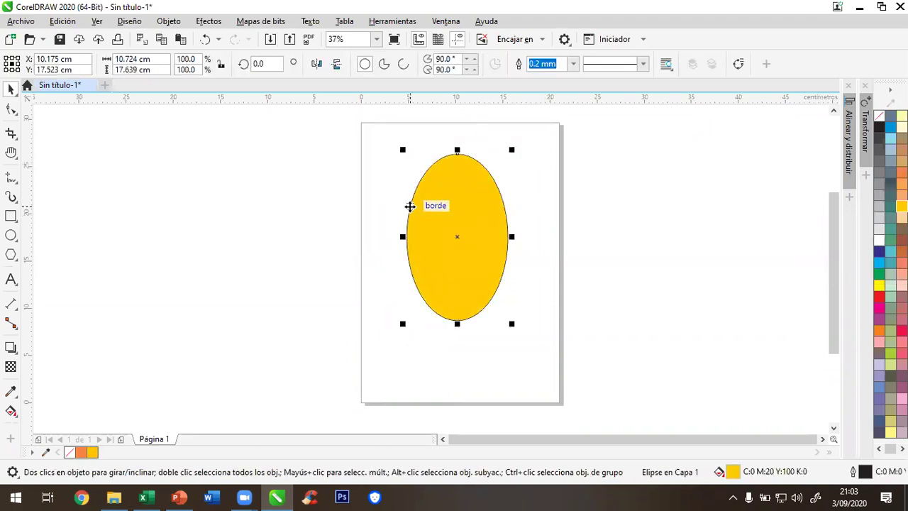
pyautogui.click(566, 200)
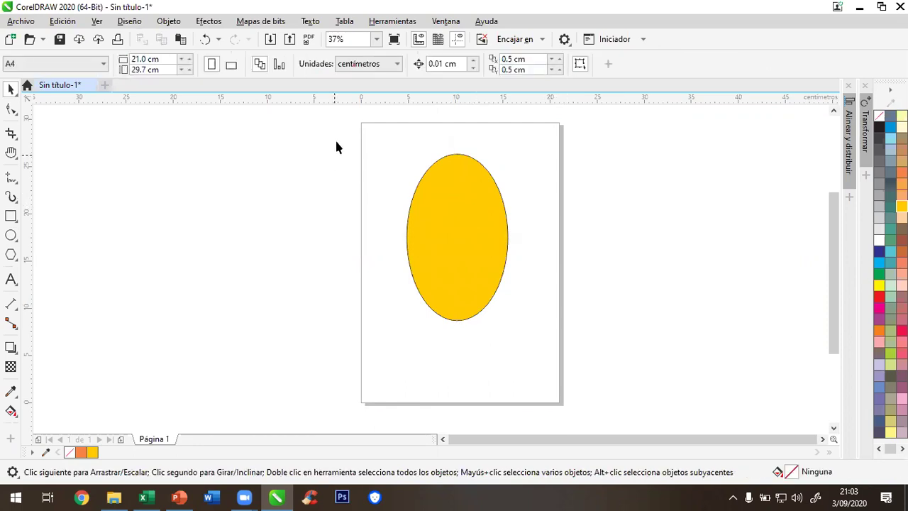
# Resize the yellow ellipse to 10 cm wide and 18 cm high
pyautogui.click(379, 65)
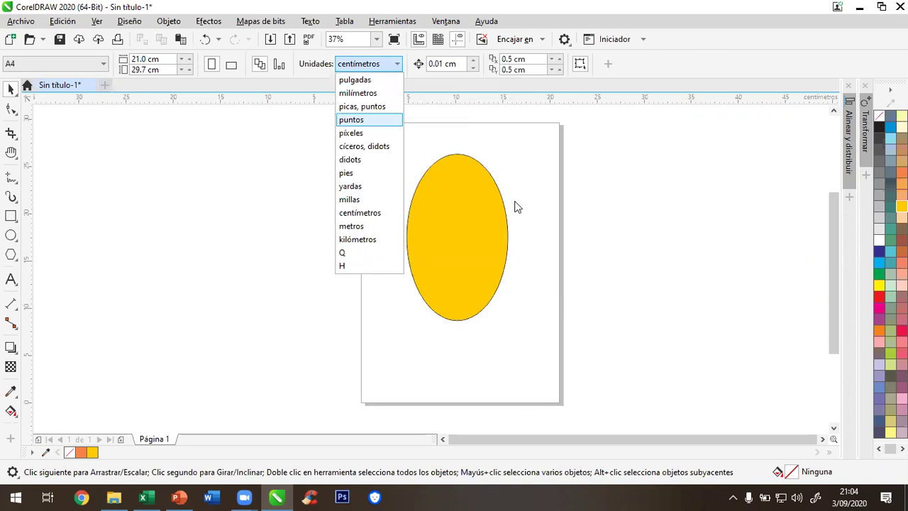
pyautogui.click(489, 203)
pyautogui.click(470, 201)
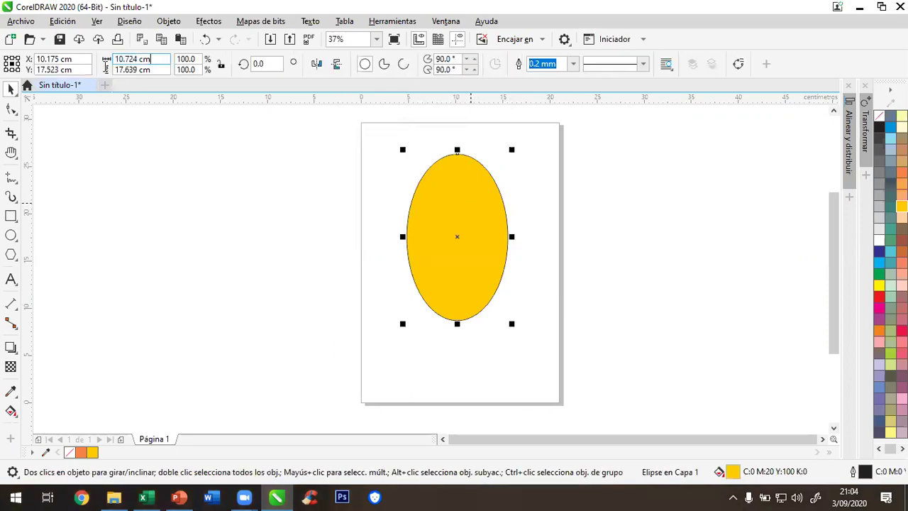
pyautogui.click(159, 63)
pyautogui.write('10')
pyautogui.press('Tab')
pyautogui.write('18')
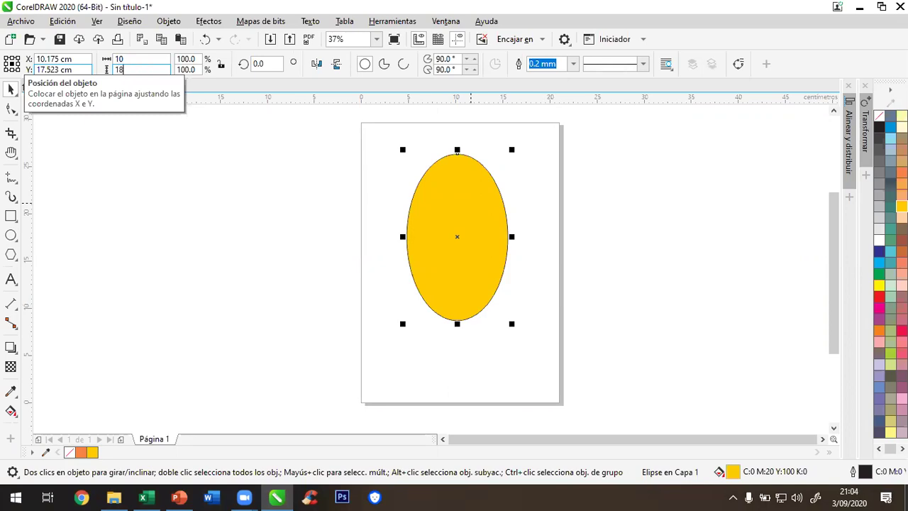
pyautogui.press('Return')
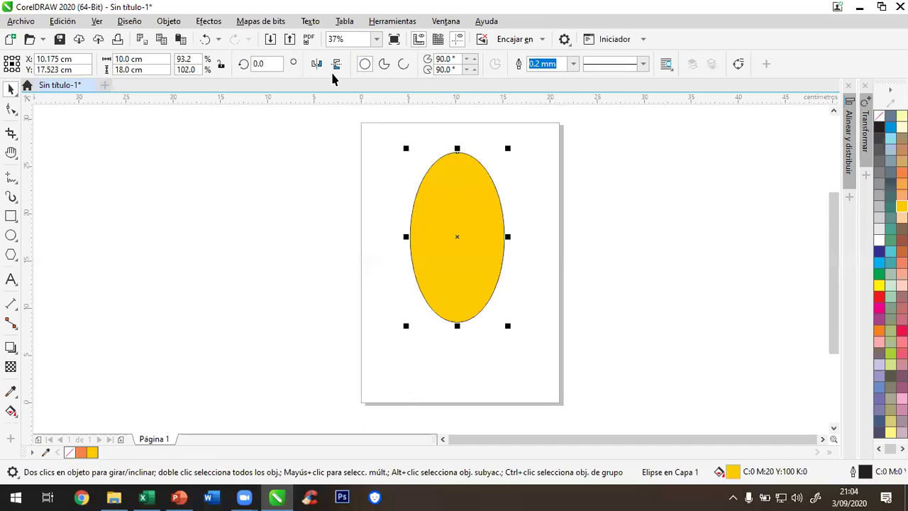
# Switch the document units from centimetres to pixels
pyautogui.click(287, 156)
pyautogui.click(358, 65)
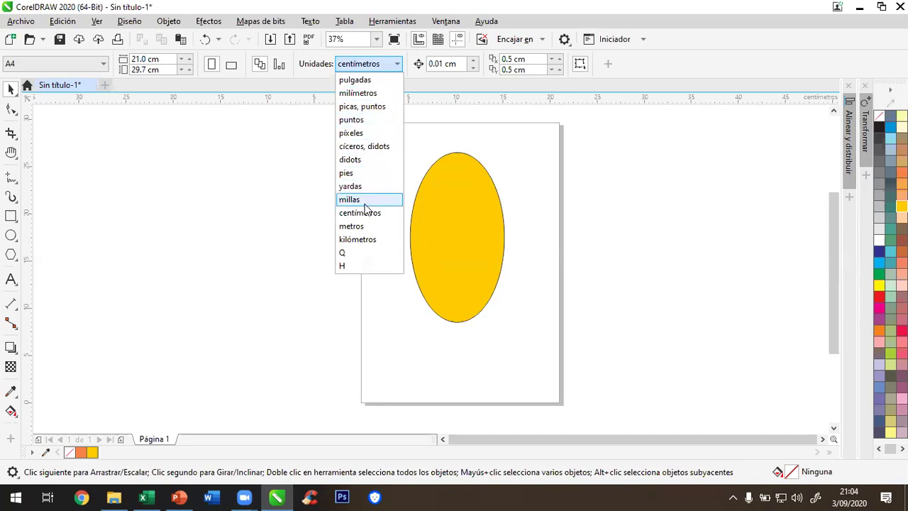
pyautogui.click(376, 134)
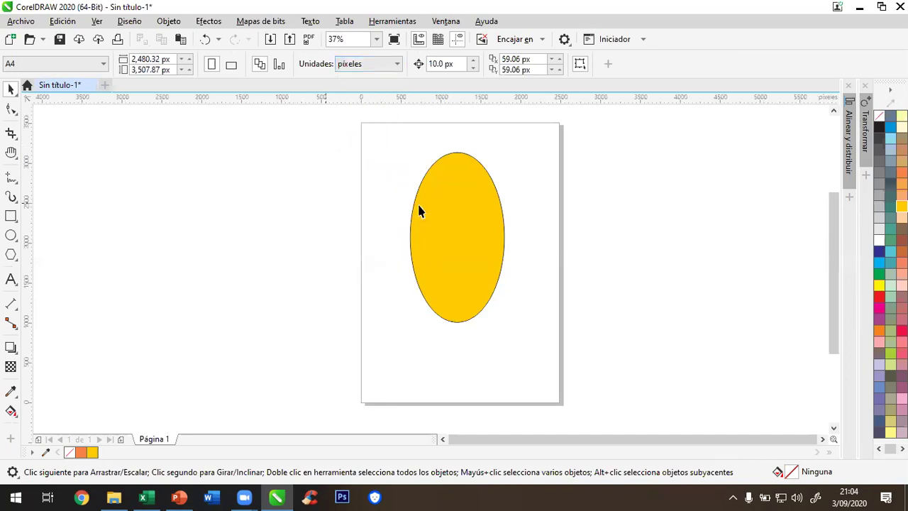
# Compare the ellipse's dimensions with the page's dimensions in pixels, and review the available measurement units
pyautogui.click(439, 190)
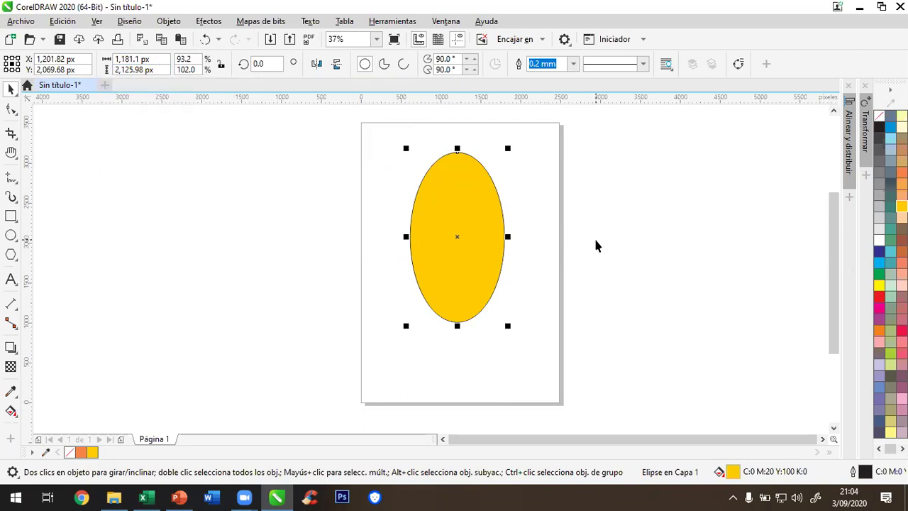
pyautogui.click(546, 228)
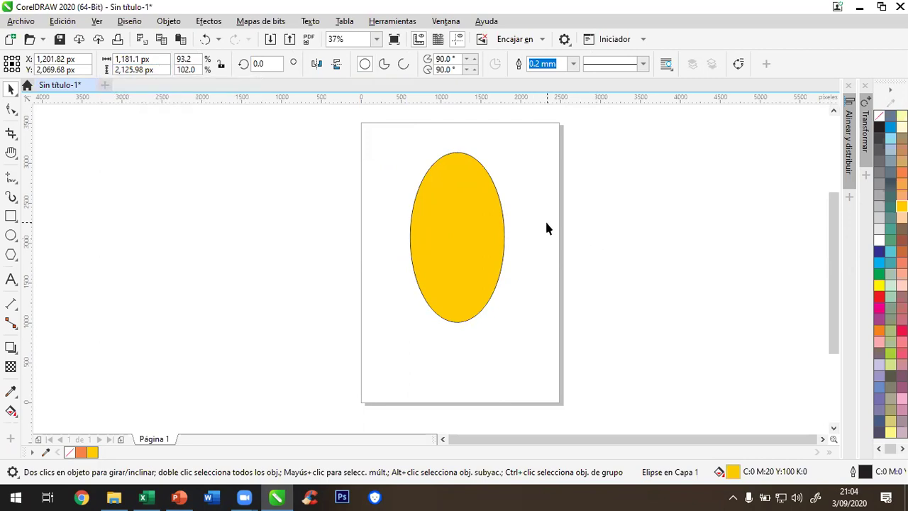
pyautogui.click(483, 222)
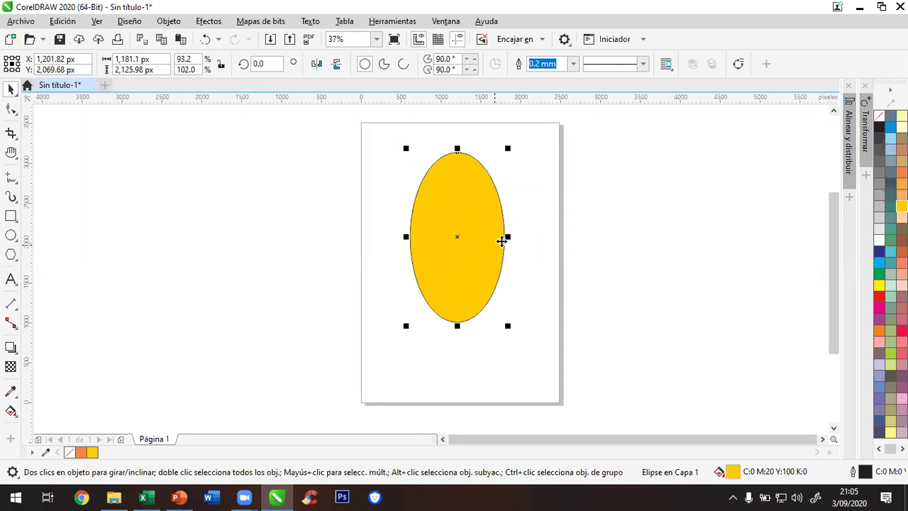
pyautogui.click(553, 173)
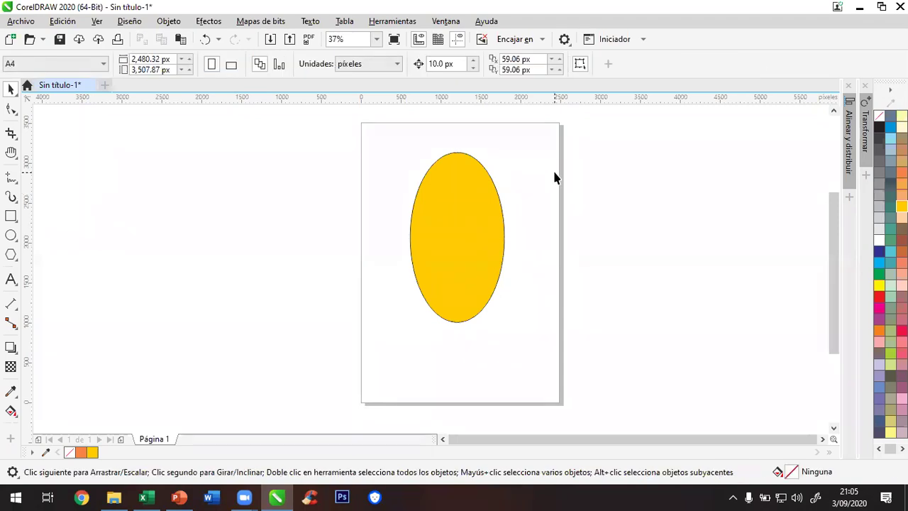
pyautogui.moveTo(461, 163); pyautogui.dragTo(560, 402)
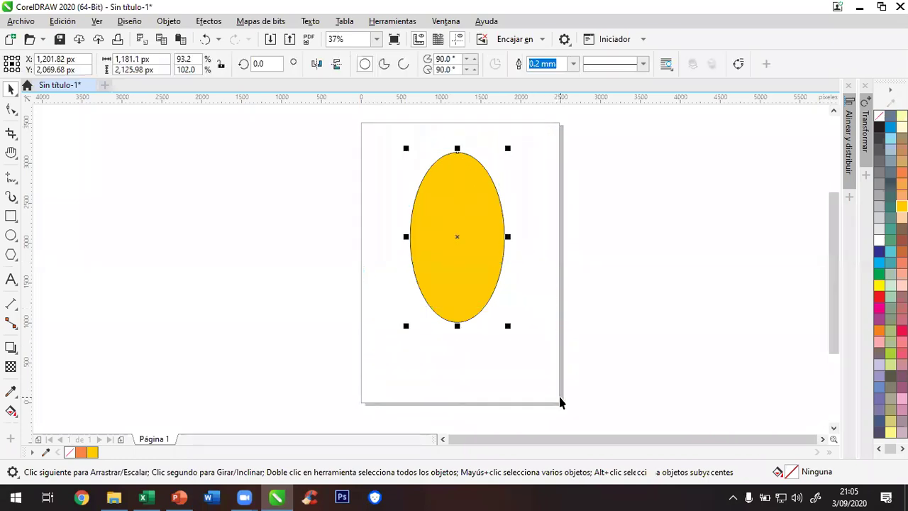
pyautogui.click(603, 302)
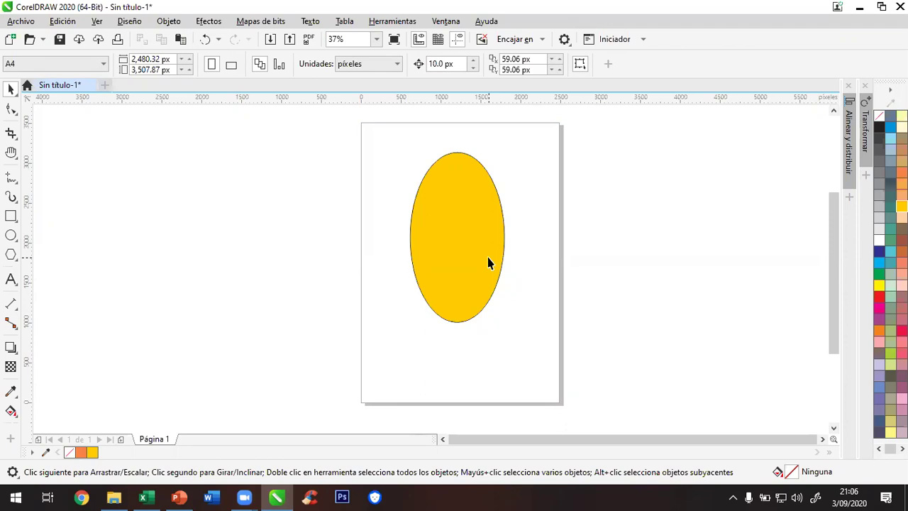
pyautogui.click(454, 259)
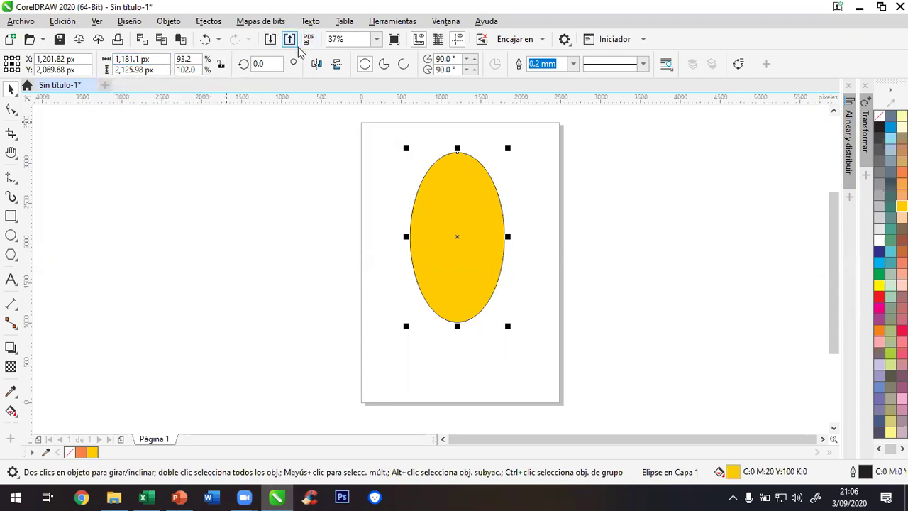
pyautogui.click(537, 139)
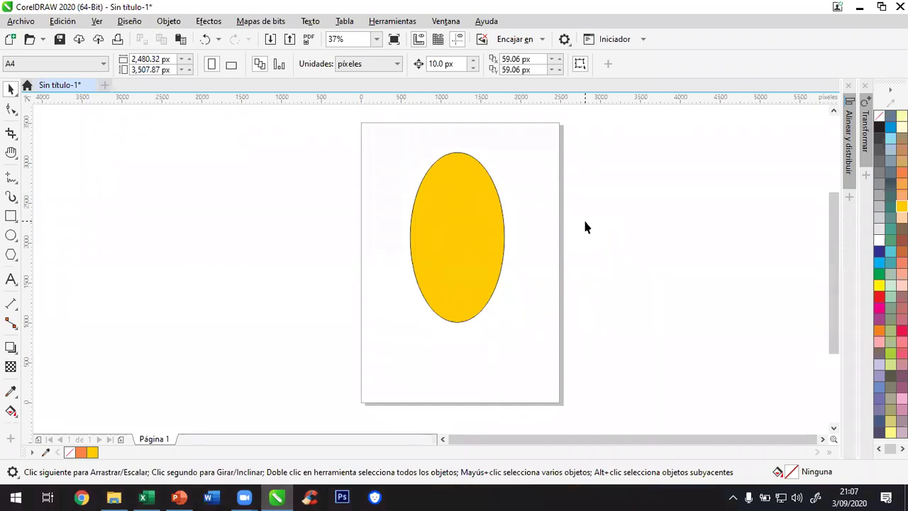
pyautogui.click(460, 217)
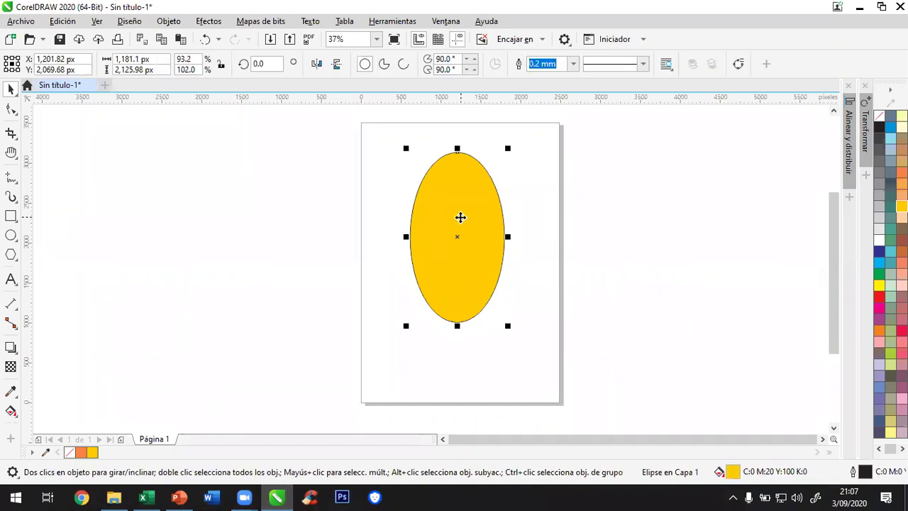
pyautogui.click(558, 196)
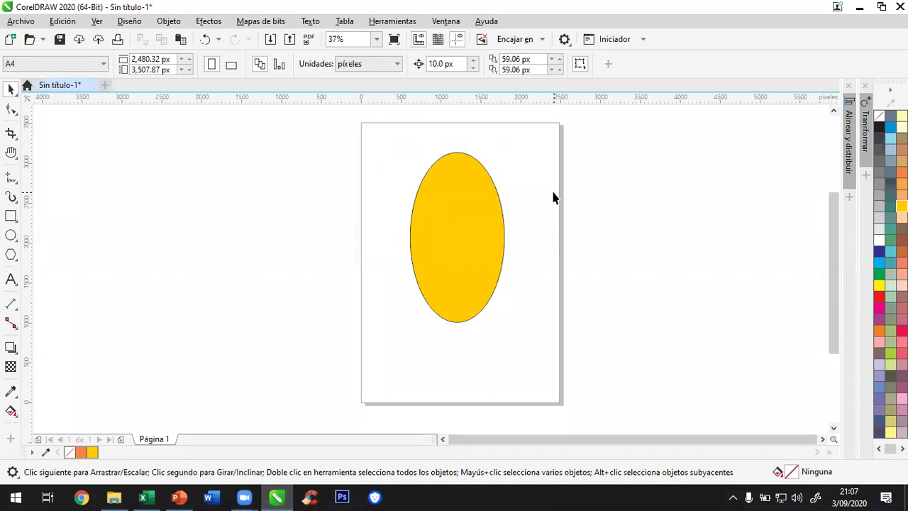
pyautogui.click(395, 64)
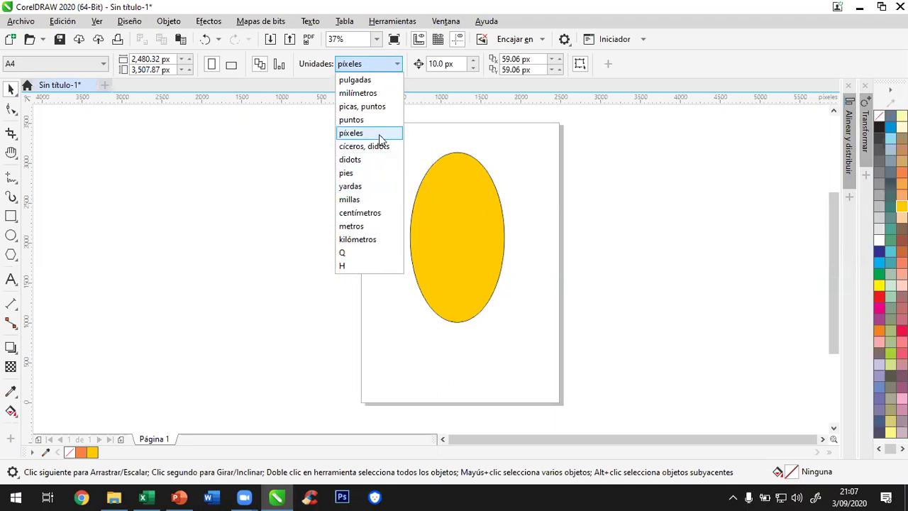
pyautogui.click(521, 152)
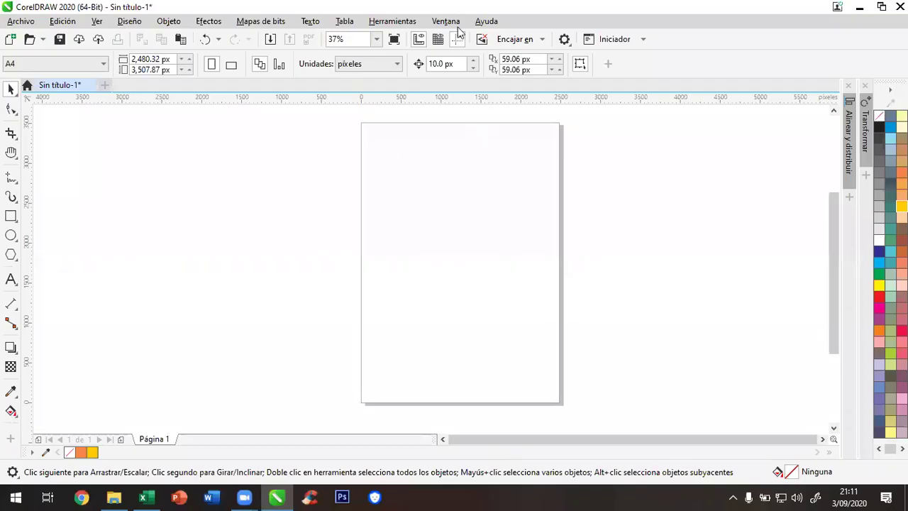
# Restore the CorelDRAW and Tarea folder windows to a smaller size so both are visible together
pyautogui.press('super+Down')
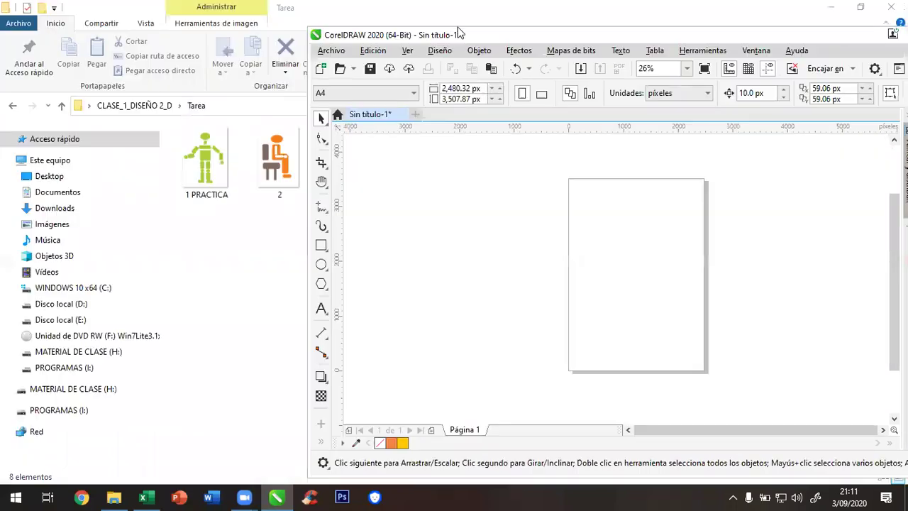
pyautogui.click(322, 23)
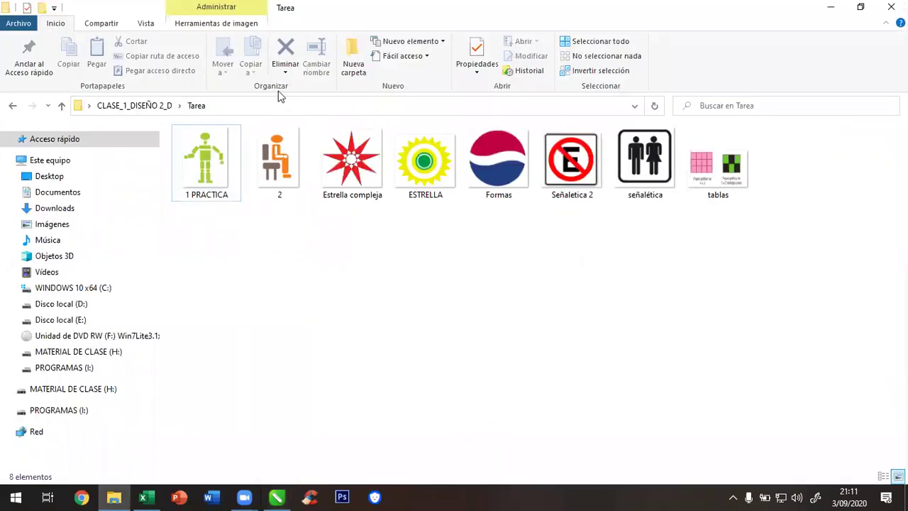
pyautogui.doubleClick(437, 22)
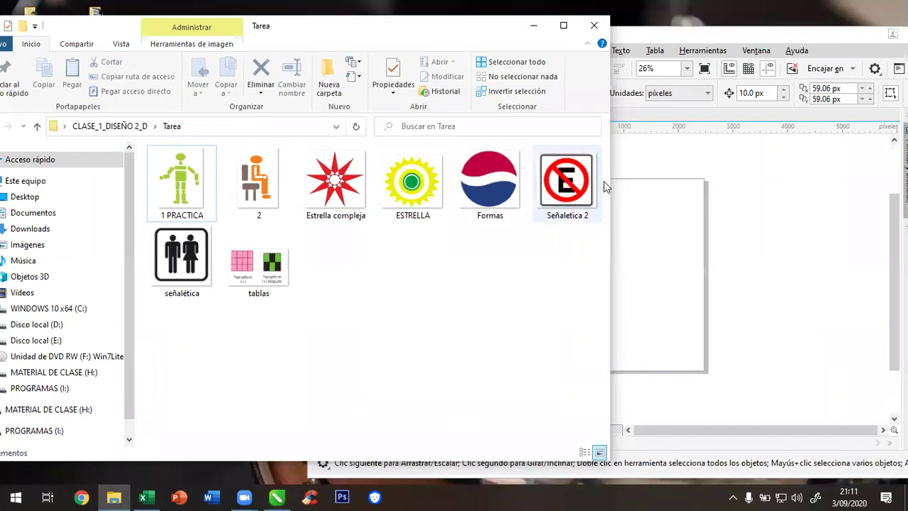
pyautogui.click(654, 196)
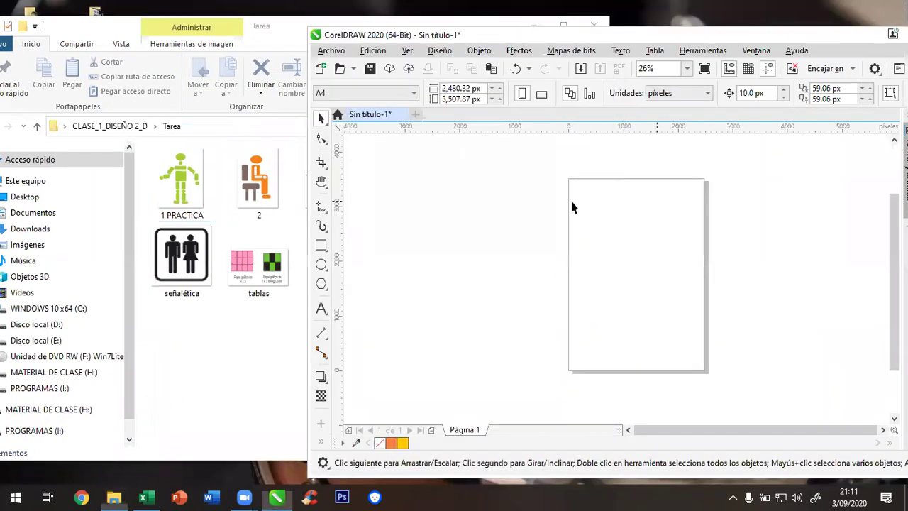
# Open the 1 PRACTICA image from the Tarea folder and examine the edges of its shapes at high magnification
pyautogui.click(187, 176)
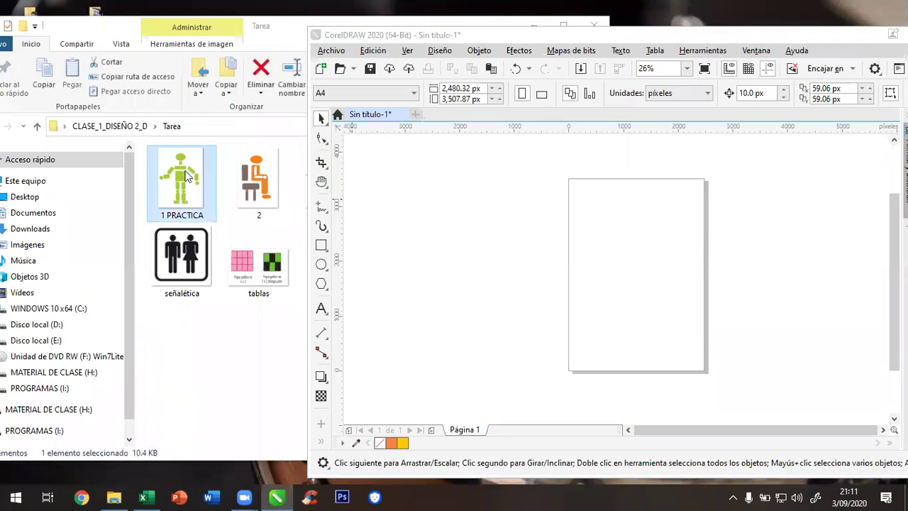
pyautogui.click(187, 176)
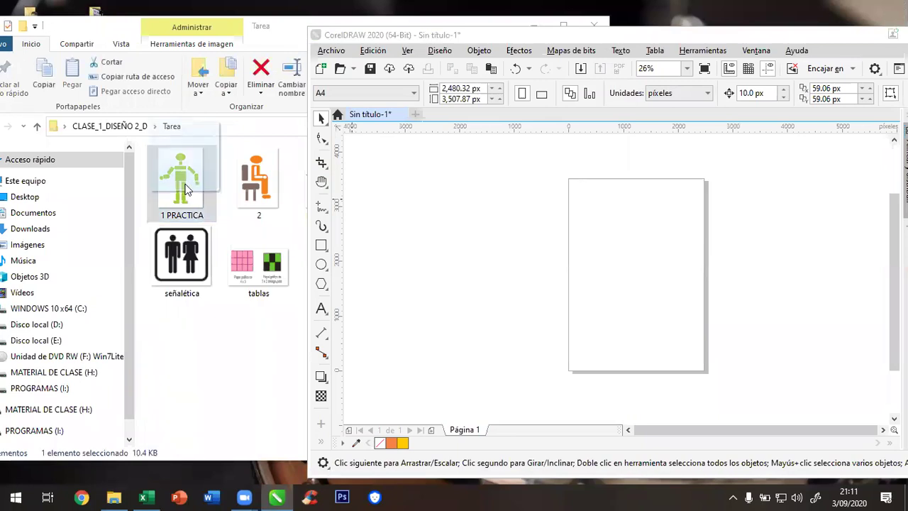
pyautogui.doubleClick(185, 185)
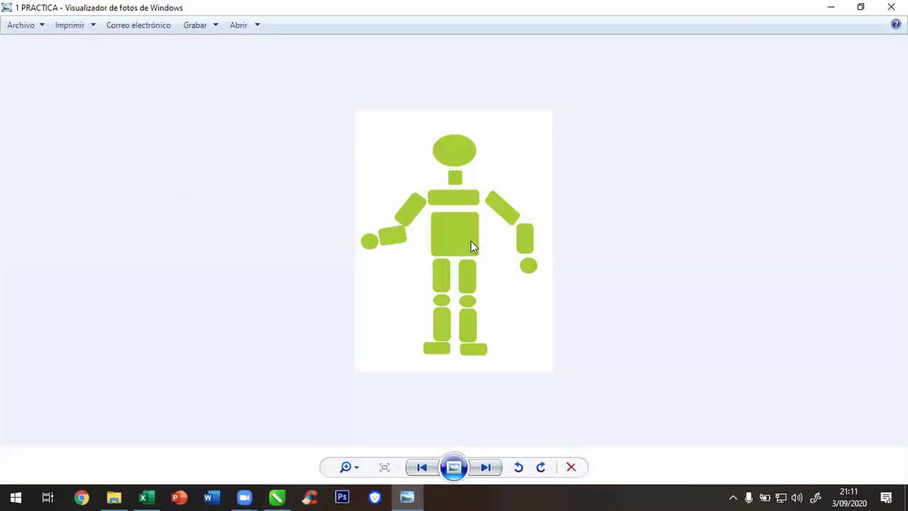
pyautogui.scroll(10, 450, 285)
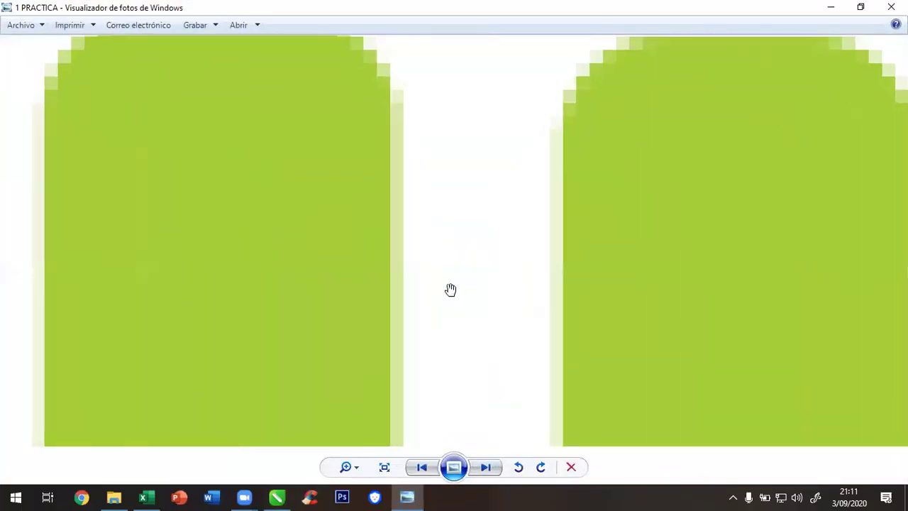
pyautogui.moveTo(422, 231); pyautogui.dragTo(522, 305)
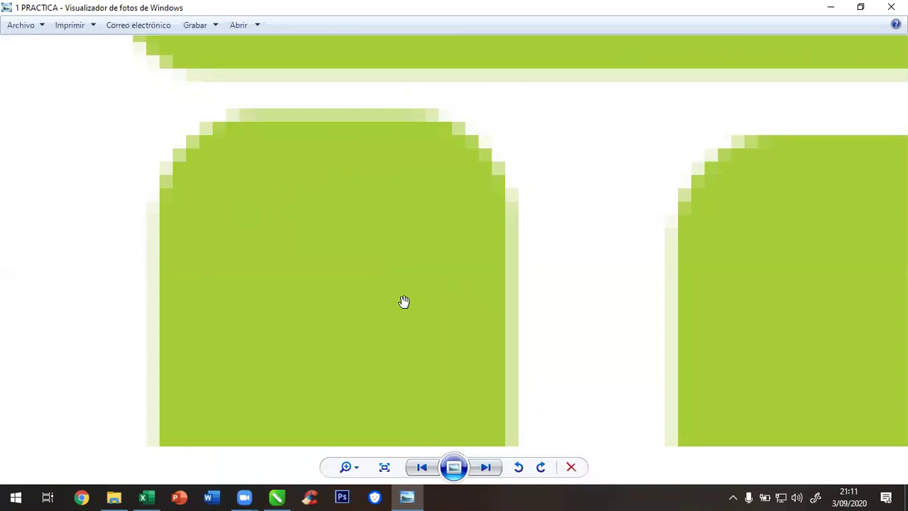
pyautogui.scroll(-3, 403, 303)
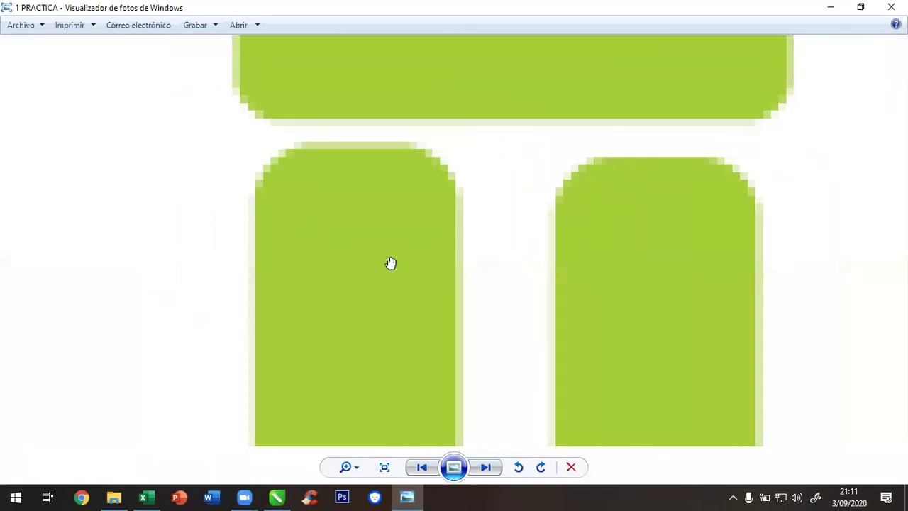
pyautogui.scroll(-5, 390, 263)
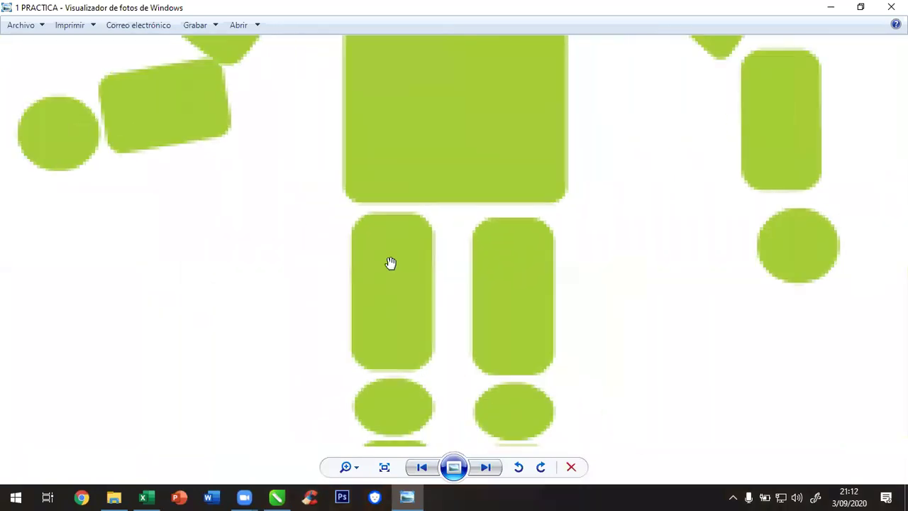
pyautogui.scroll(-5, 390, 264)
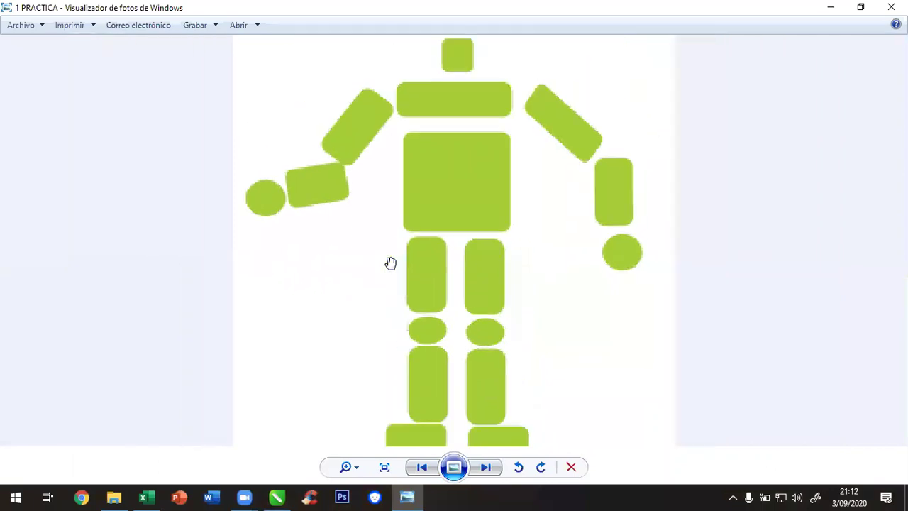
pyautogui.scroll(-2, 391, 263)
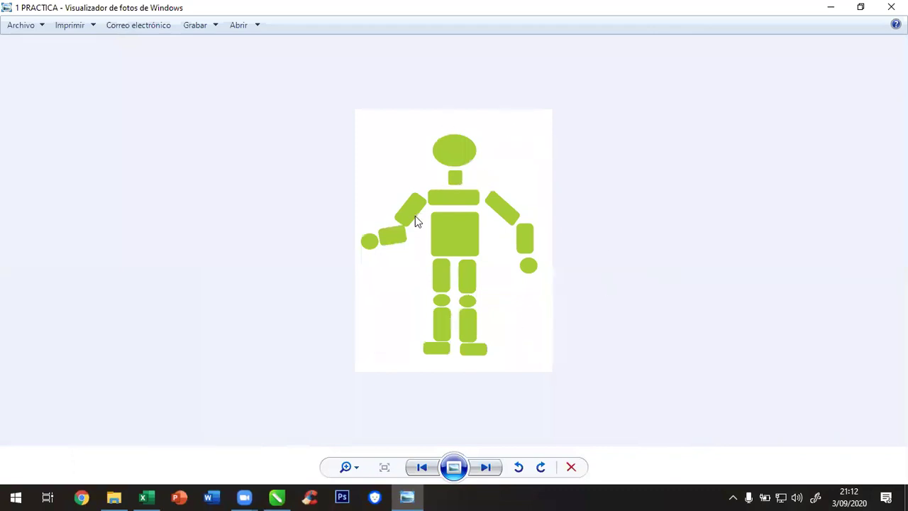
pyautogui.scroll(6, 478, 270)
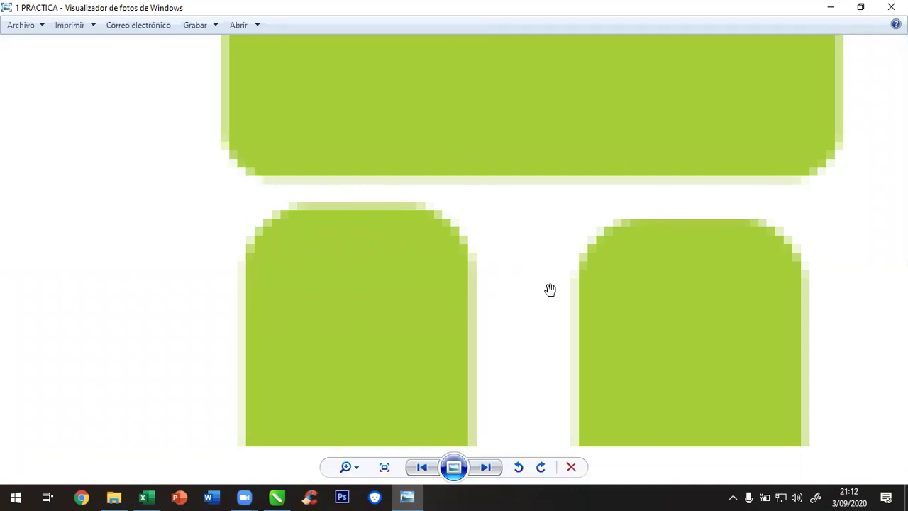
pyautogui.scroll(-5, 507, 331)
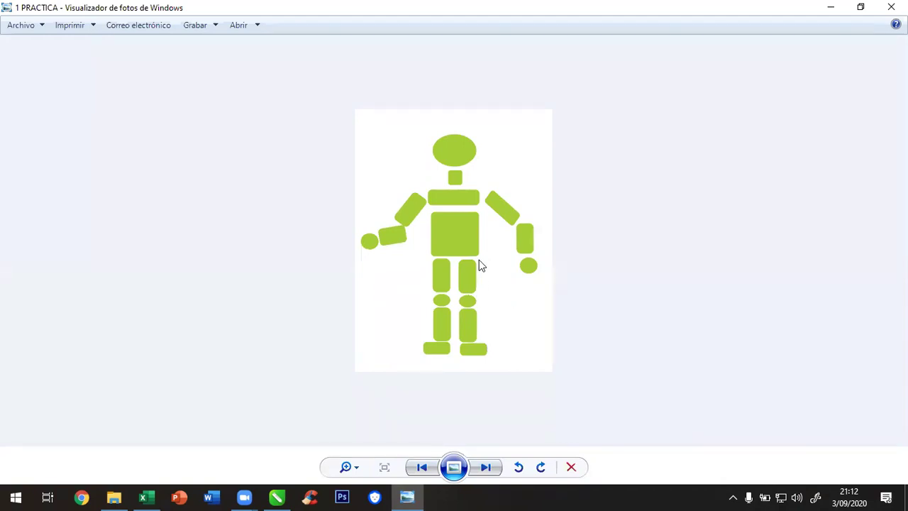
pyautogui.scroll(5, 454, 266)
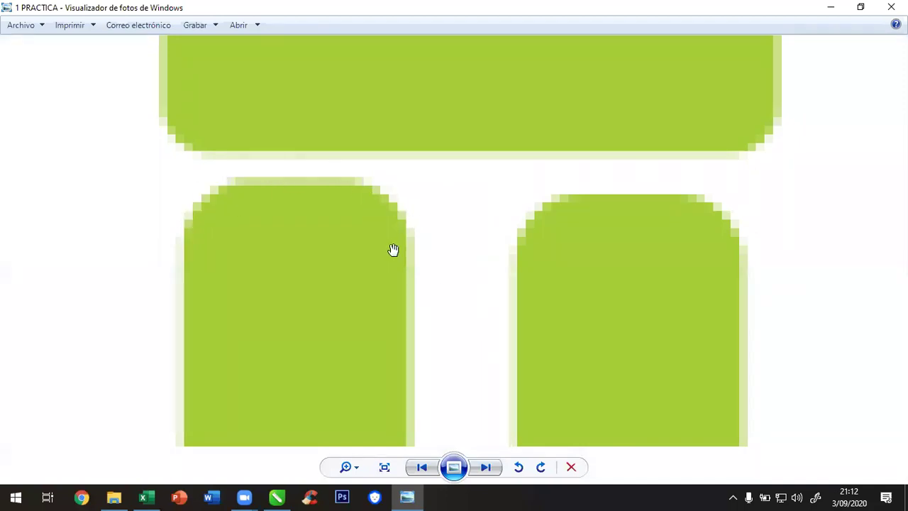
pyautogui.scroll(-5, 404, 294)
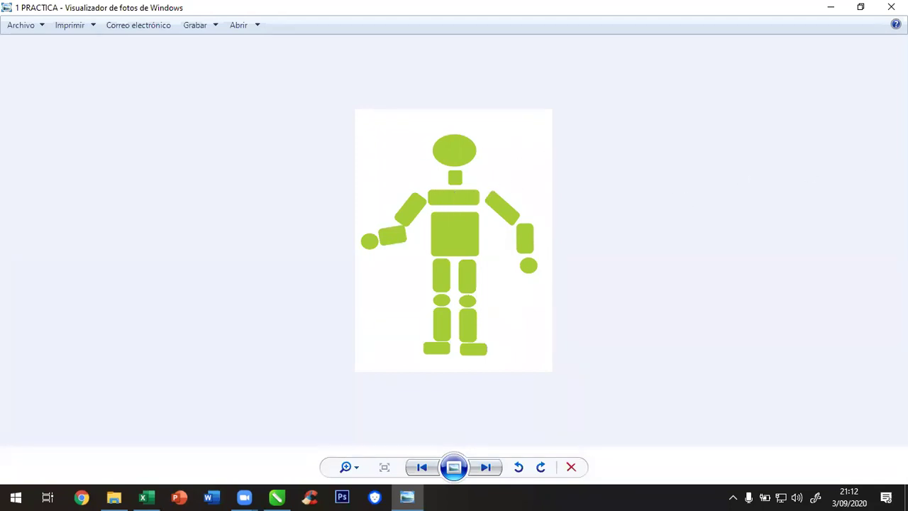
# Check the 1 PRACTICA image's file type in its properties, and close the image viewer
pyautogui.rightClick(495, 213)
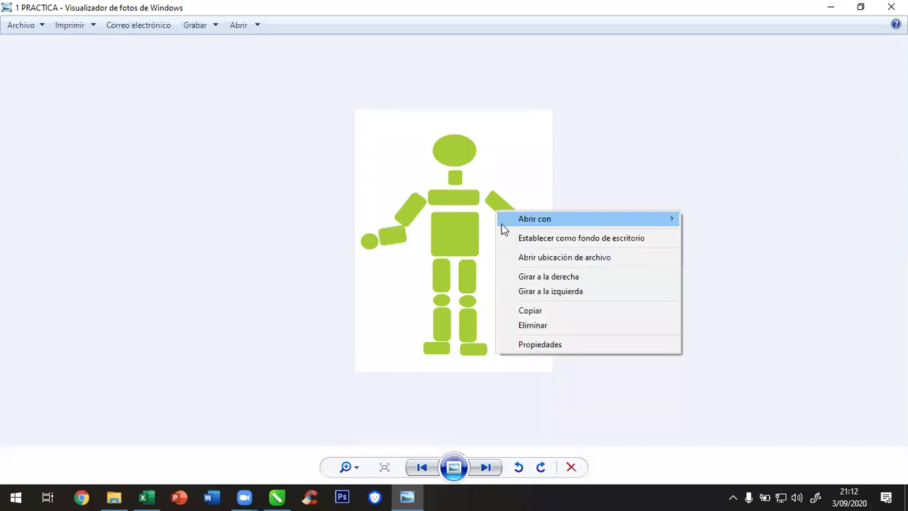
pyautogui.click(557, 343)
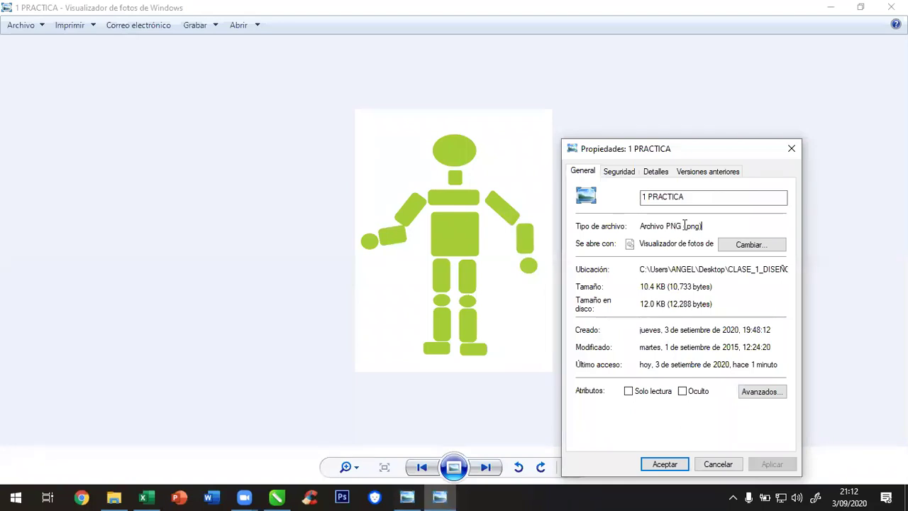
pyautogui.click(787, 149)
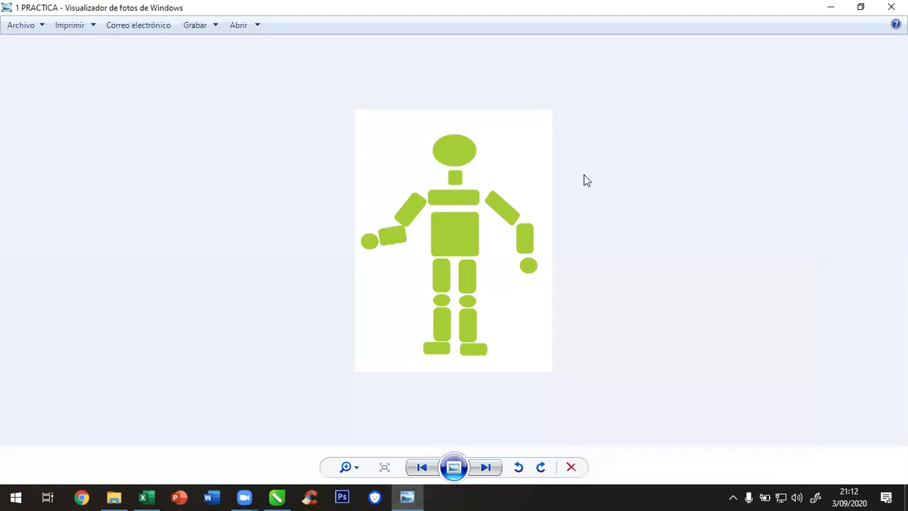
pyautogui.click(891, 7)
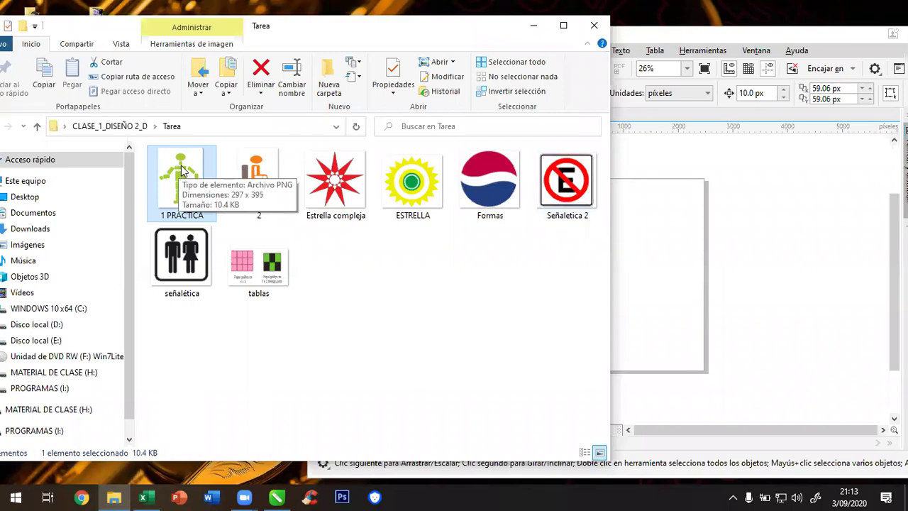
# Place the 1 PRACTICA image from the Tarea folder on the CorelDRAW page and move it to the page's upper-left area
pyautogui.moveTo(182, 176); pyautogui.dragTo(675, 232)
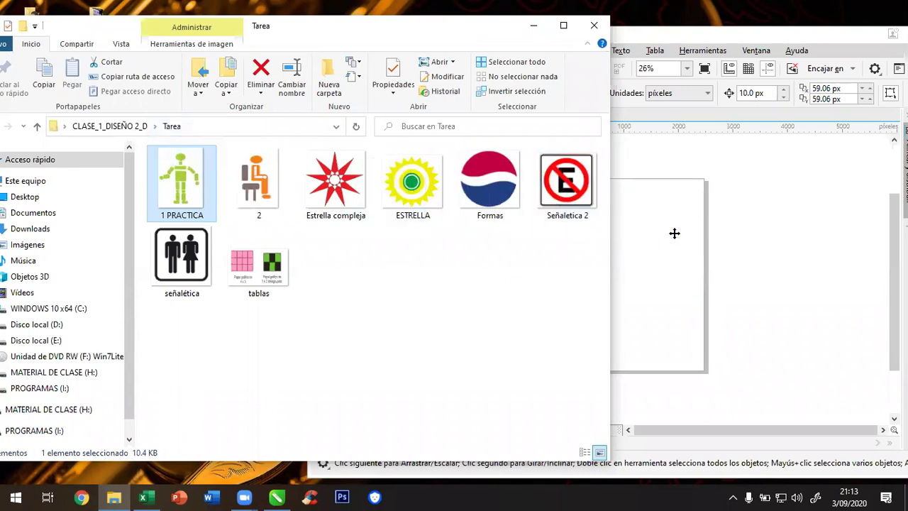
pyautogui.click(675, 232)
pyautogui.click(707, 225)
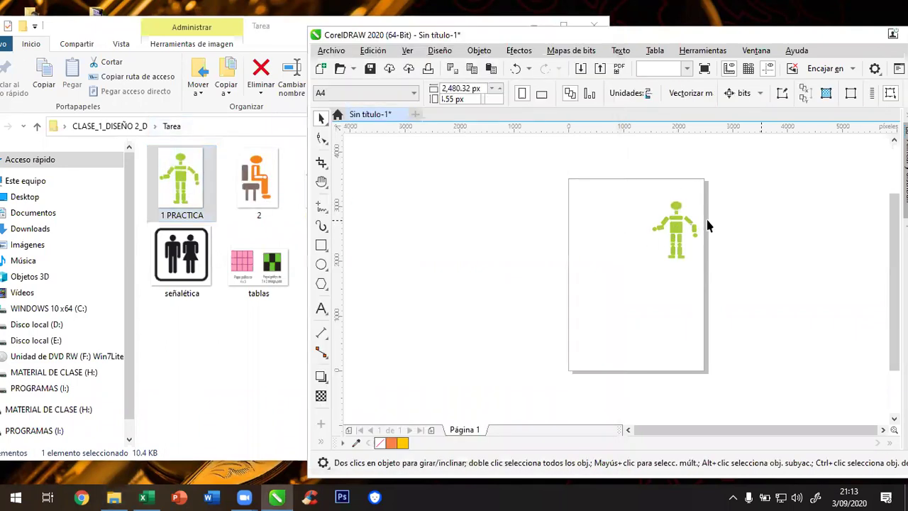
pyautogui.moveTo(674, 228); pyautogui.dragTo(597, 223)
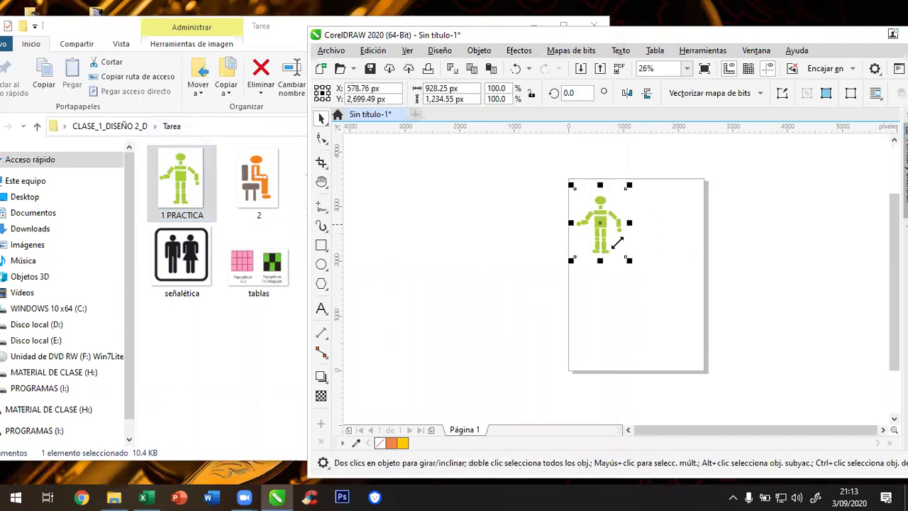
# Maximize the drawing window without the Tarea folder, and align the green figure closer to the page's upper-left corner
pyautogui.click(277, 32)
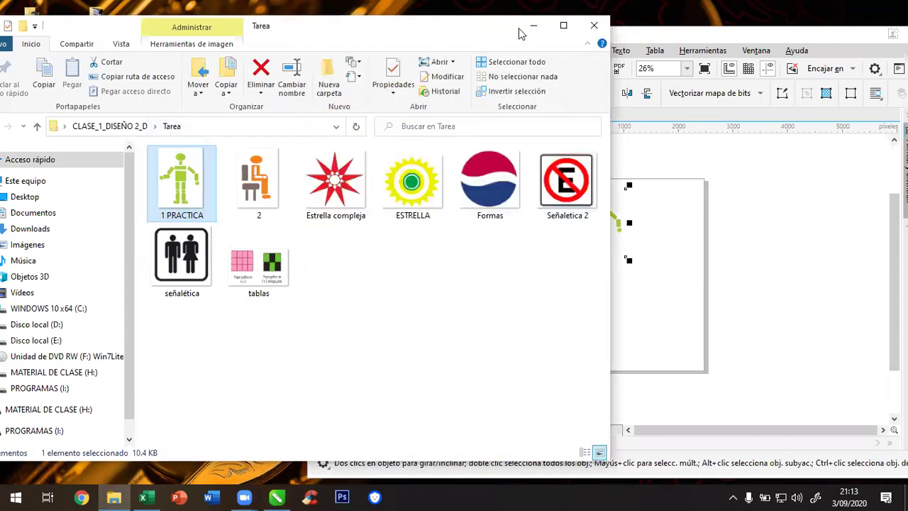
pyautogui.click(592, 26)
pyautogui.doubleClick(618, 32)
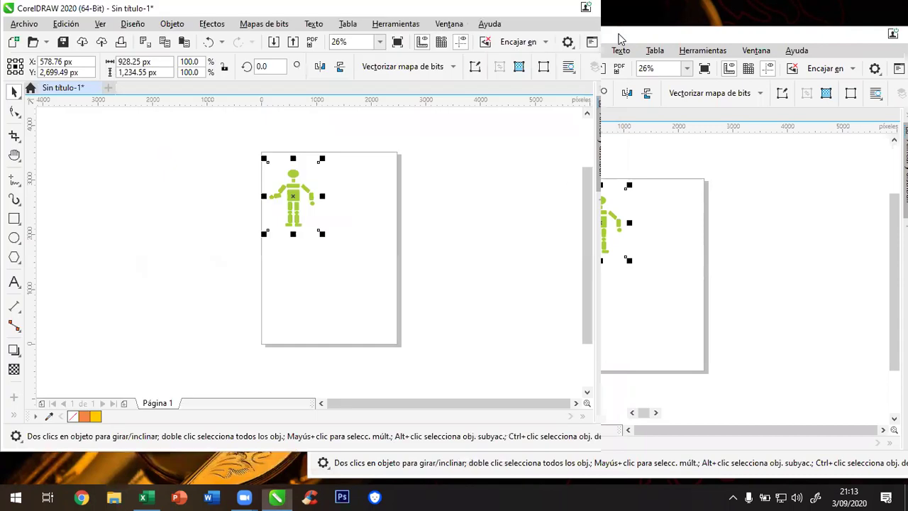
pyautogui.moveTo(414, 187); pyautogui.dragTo(408, 175)
# Try to open the image 2 from the Tarea folder inside CLASE_1_DISEÑO 2_D as a drawing
pyautogui.click(13, 24)
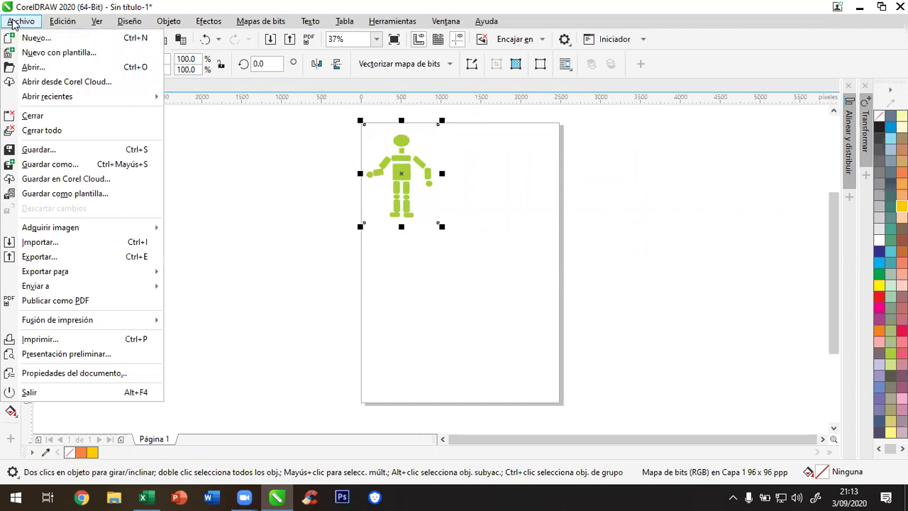
pyautogui.click(93, 67)
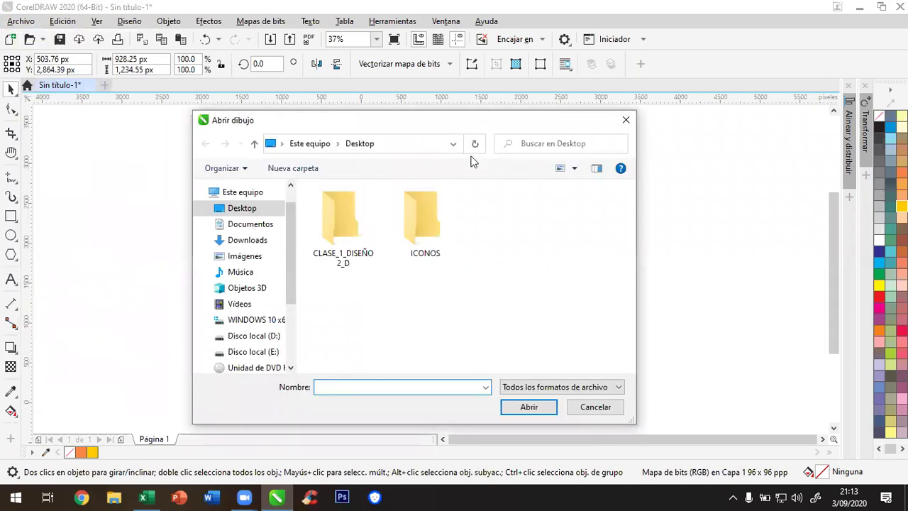
pyautogui.doubleClick(358, 212)
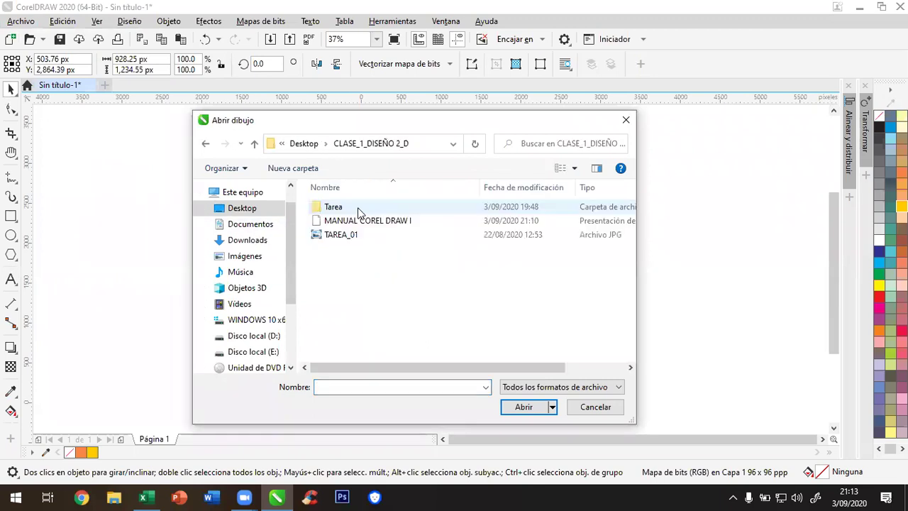
pyautogui.doubleClick(356, 209)
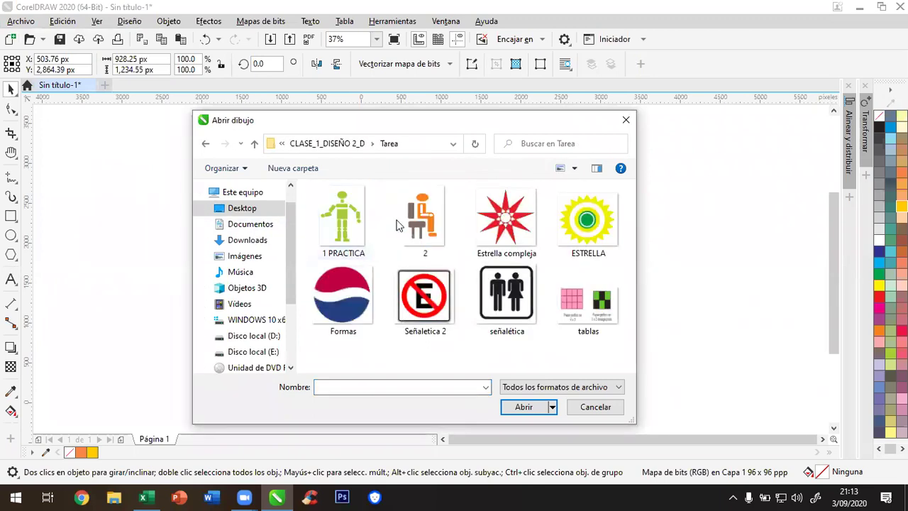
pyautogui.click(432, 212)
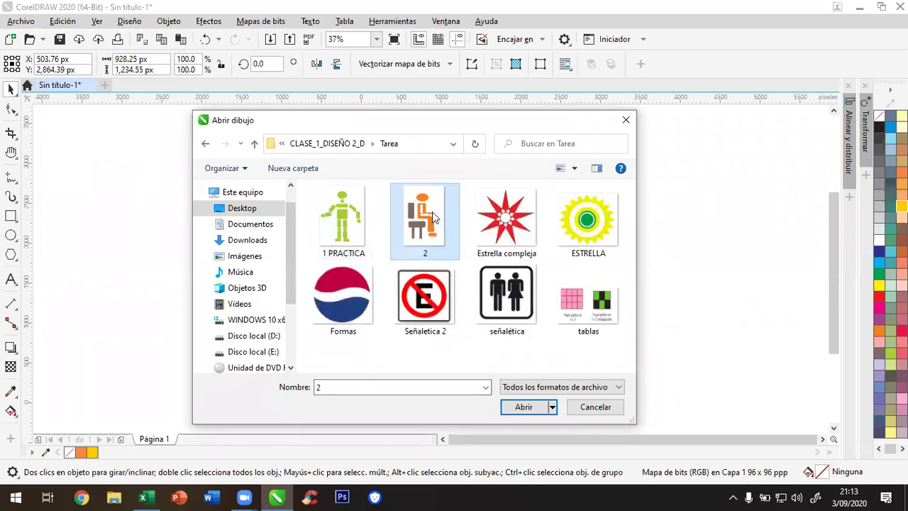
pyautogui.doubleClick(431, 211)
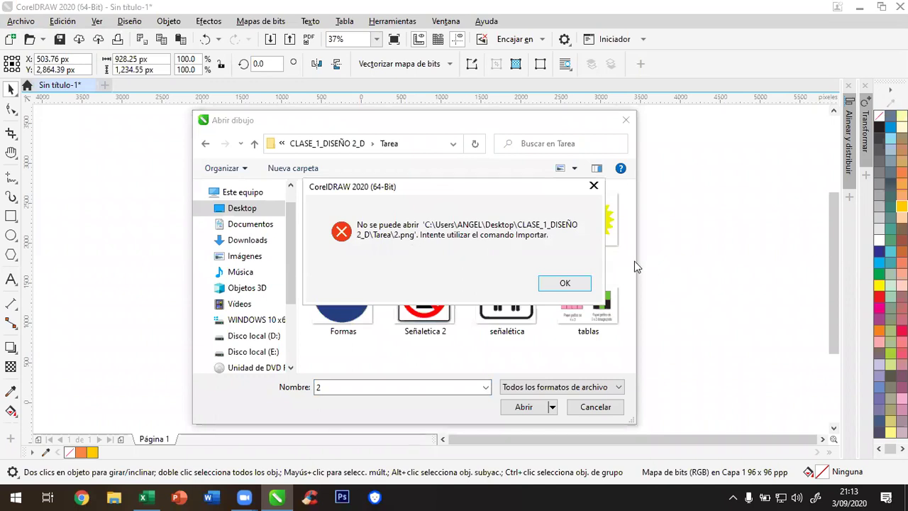
pyautogui.click(576, 284)
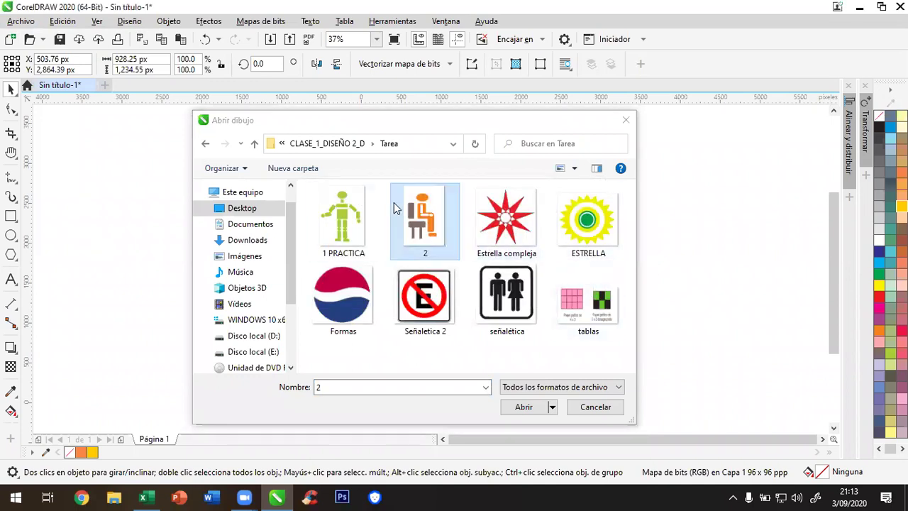
pyautogui.click(596, 406)
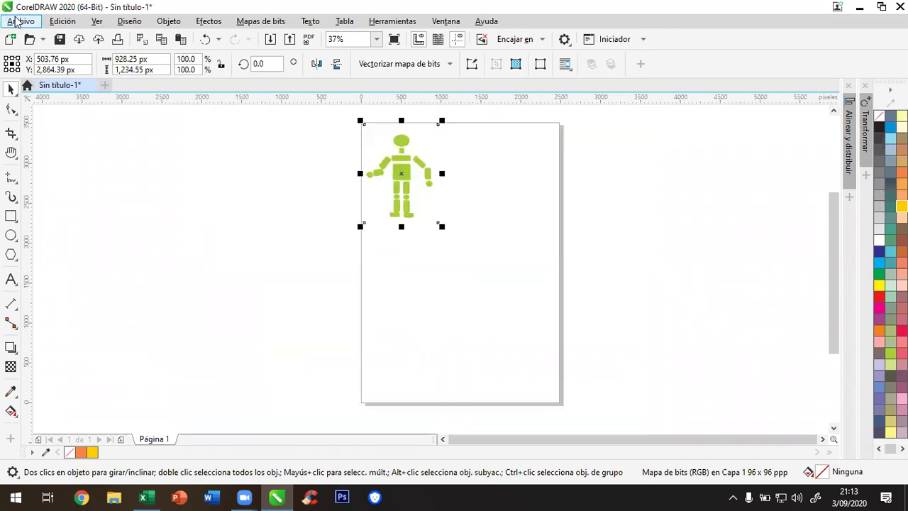
# Import the image 2 from the Tarea folder inside CLASE_1_DISEÑO 2_D and place it in the page's upper-right area
pyautogui.click(20, 20)
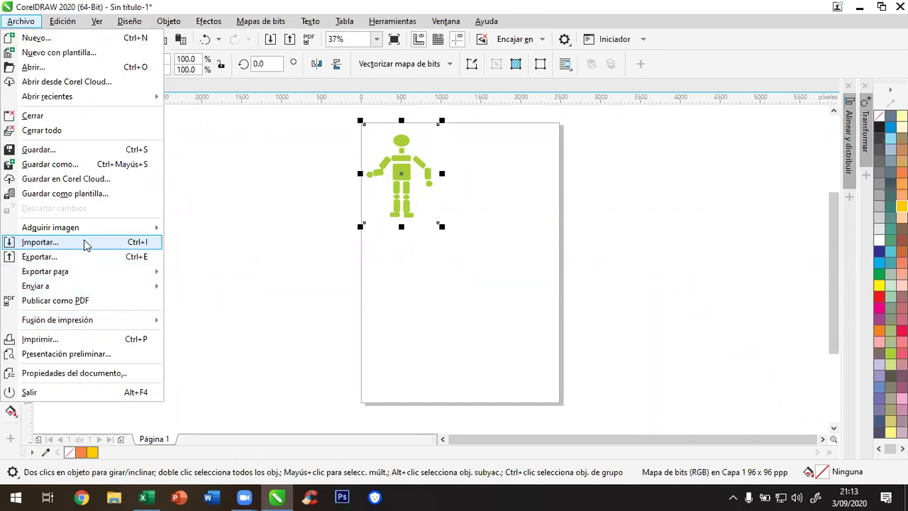
pyautogui.click(138, 243)
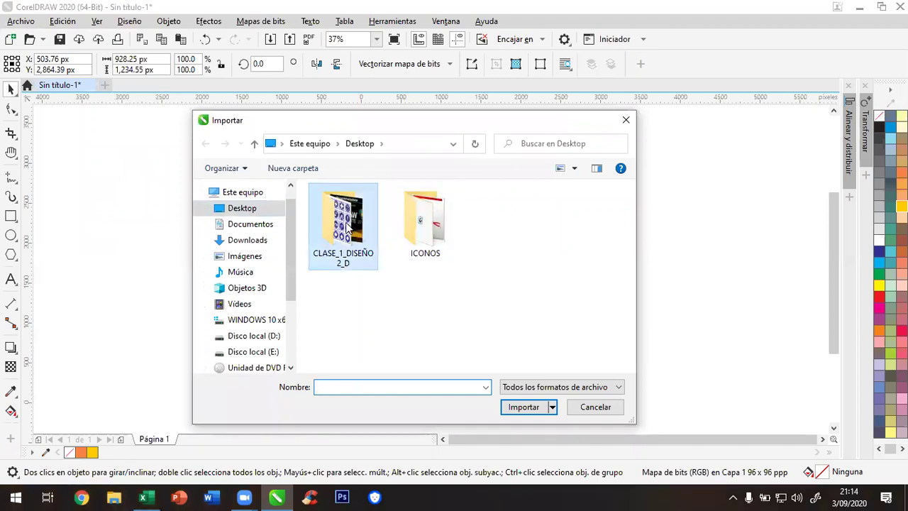
pyautogui.doubleClick(368, 225)
pyautogui.doubleClick(334, 207)
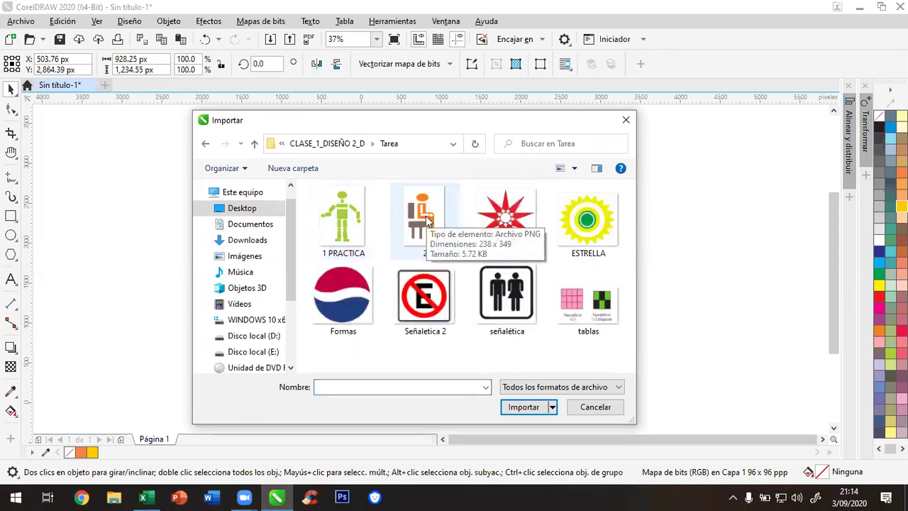
pyautogui.doubleClick(426, 216)
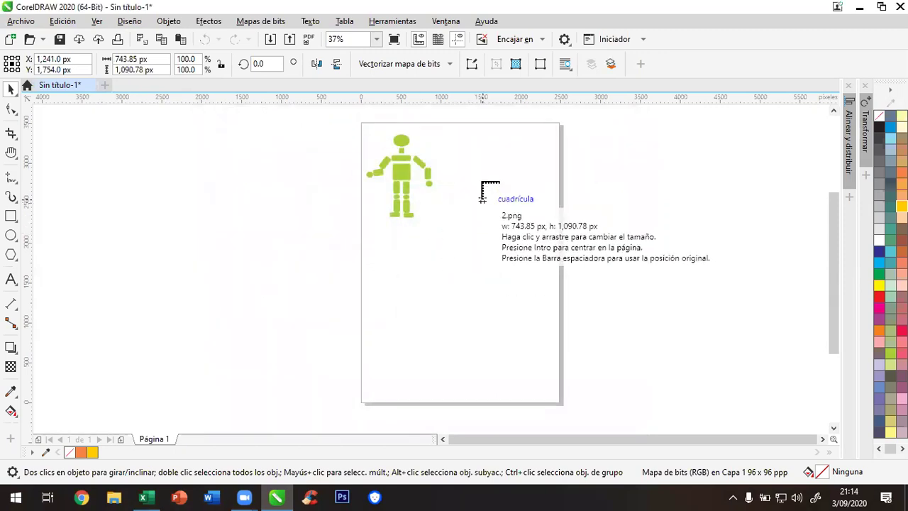
pyautogui.click(498, 238)
pyautogui.moveTo(511, 256); pyautogui.dragTo(499, 163)
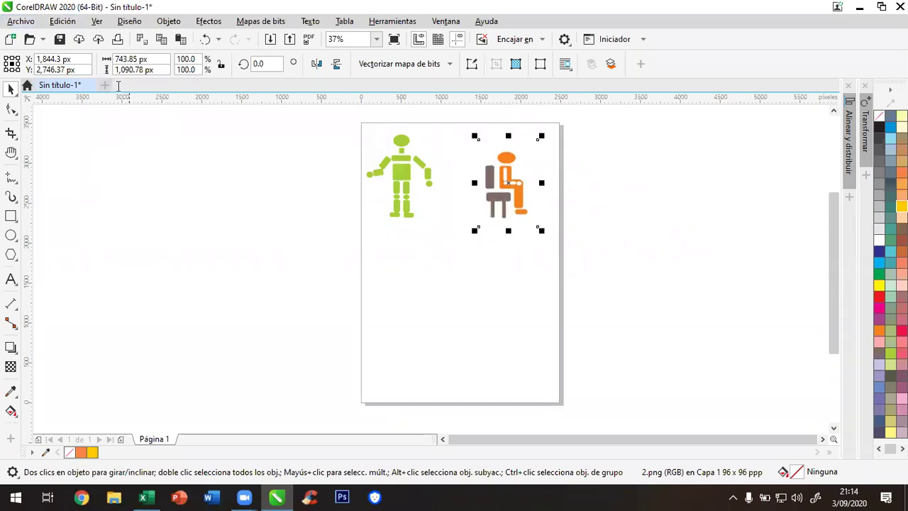
# Import the Estrella compleja image from the Tarea folder, scaled to about 2,022 by 1,948 px, in the page's lower half
pyautogui.click(20, 21)
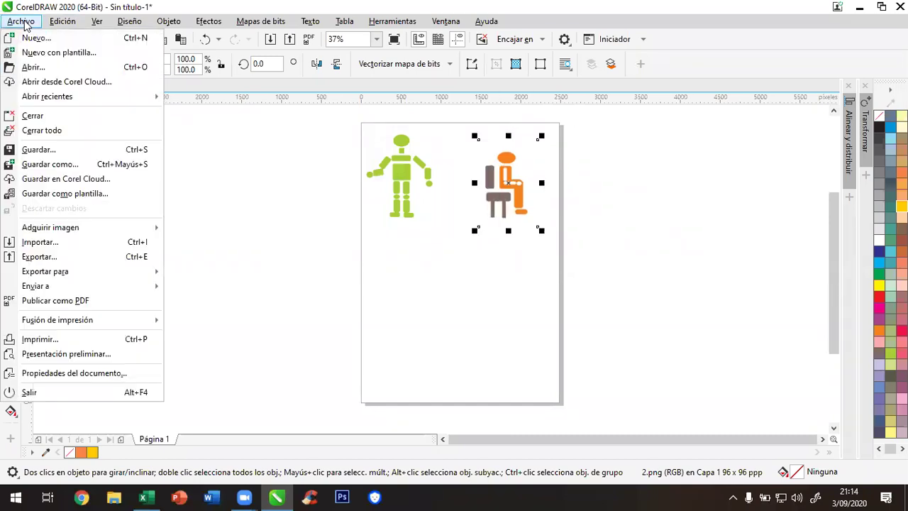
pyautogui.click(81, 245)
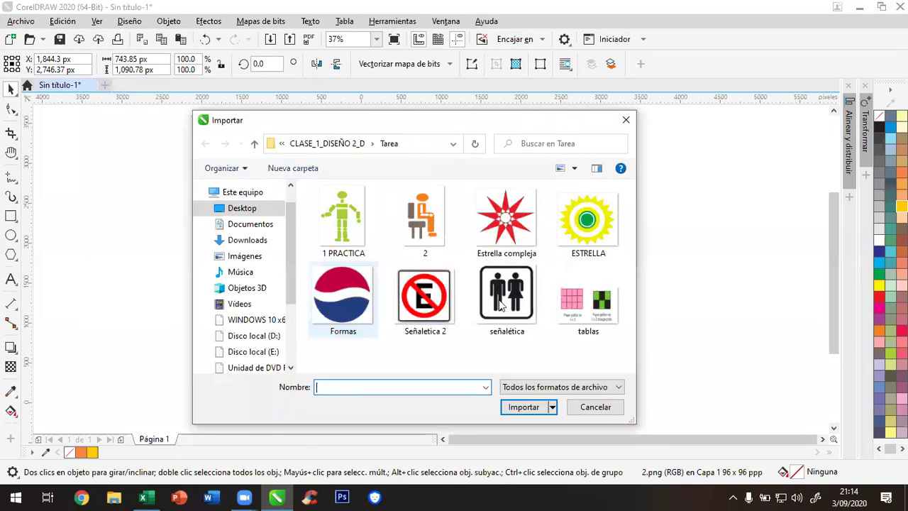
pyautogui.doubleClick(517, 217)
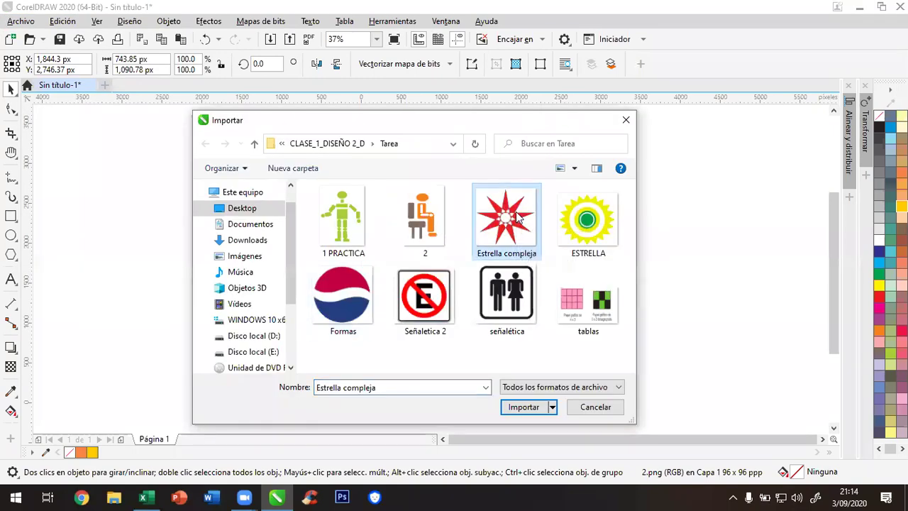
pyautogui.moveTo(381, 241); pyautogui.dragTo(613, 399)
pyautogui.click(601, 305)
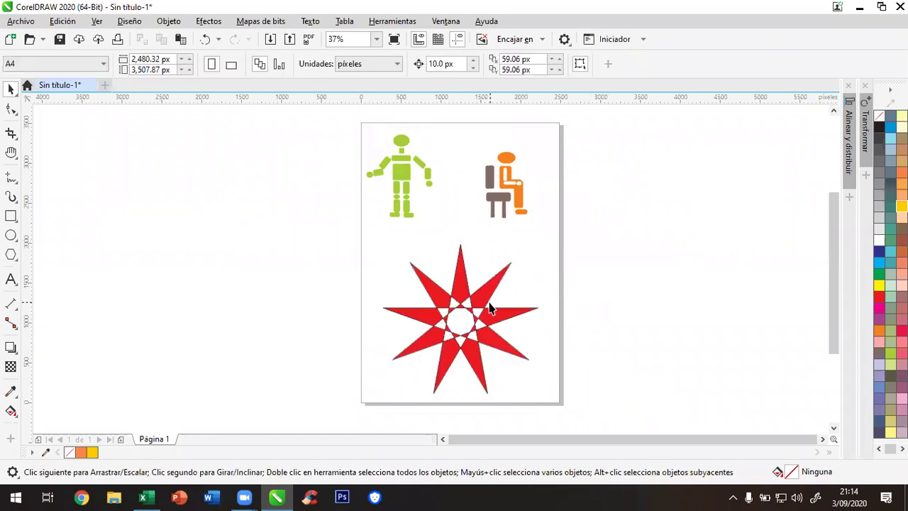
pyautogui.moveTo(489, 307); pyautogui.dragTo(491, 296)
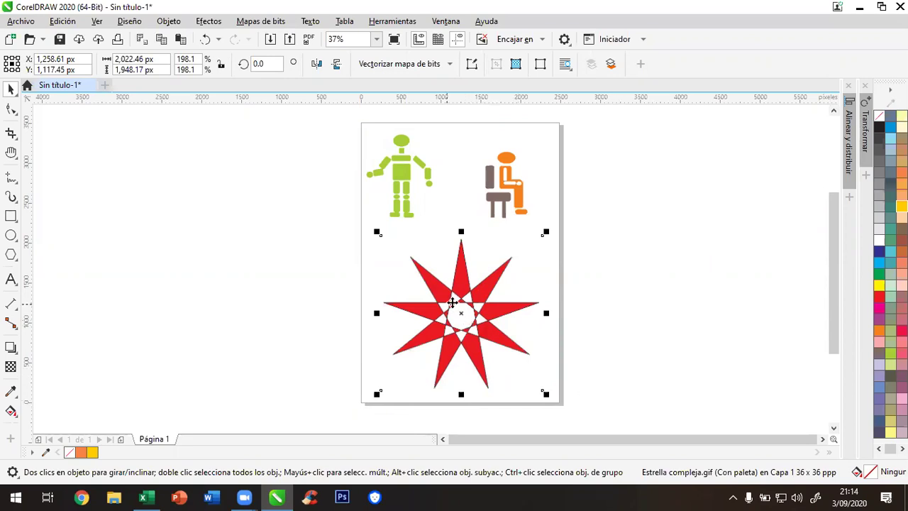
# Inspect the red star's edges up close, and cut the star and the orange seated figure from the page
pyautogui.scroll(6, 503, 338)
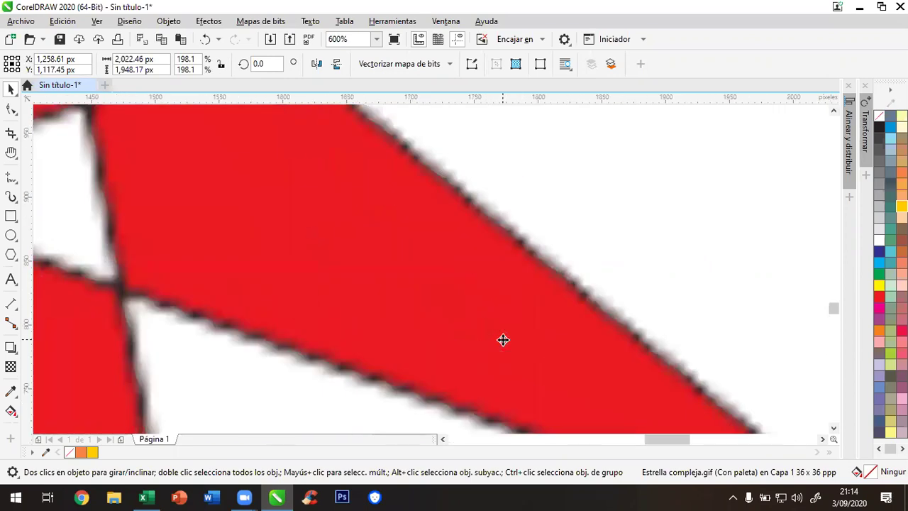
pyautogui.moveTo(213, 331); pyautogui.dragTo(346, 342)
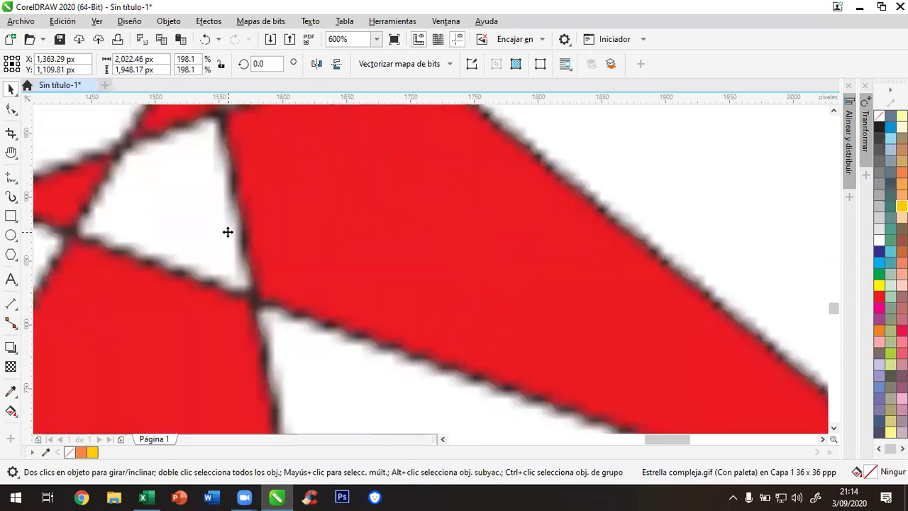
pyautogui.scroll(-6, 241, 312)
pyautogui.rightClick(248, 268)
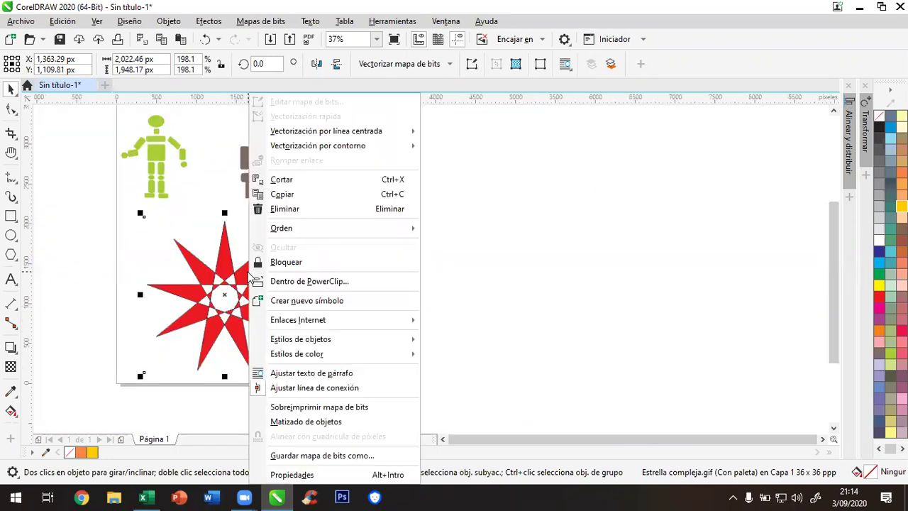
pyautogui.click(345, 180)
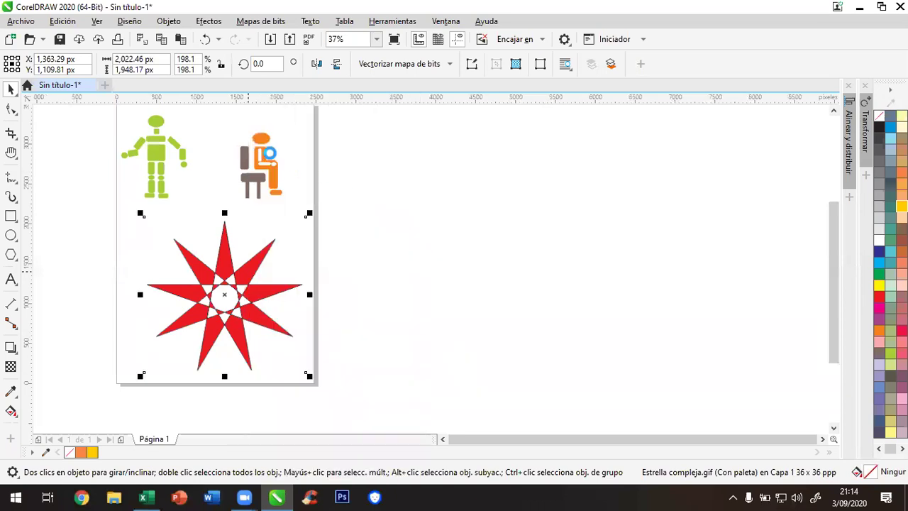
pyautogui.rightClick(265, 171)
pyautogui.click(315, 178)
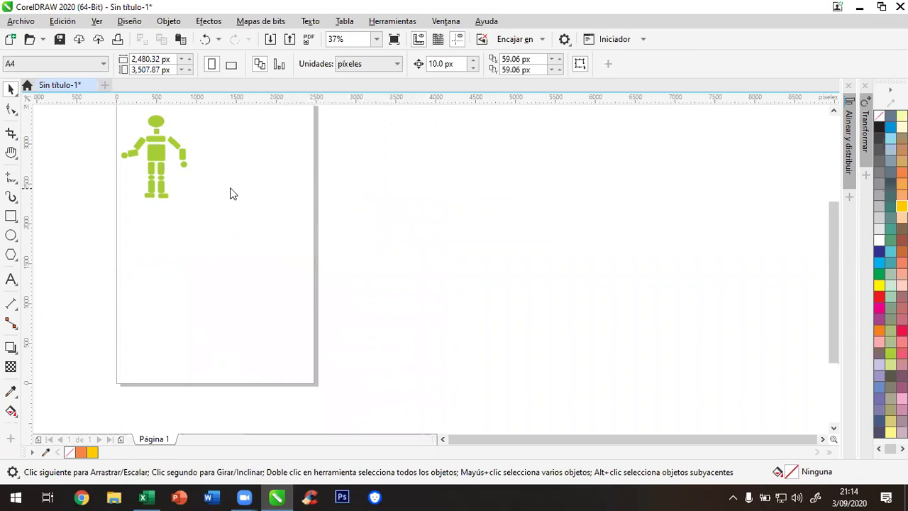
# Bring the entire page into view with the Toda la página zoom level
pyautogui.moveTo(828, 205); pyautogui.dragTo(824, 133)
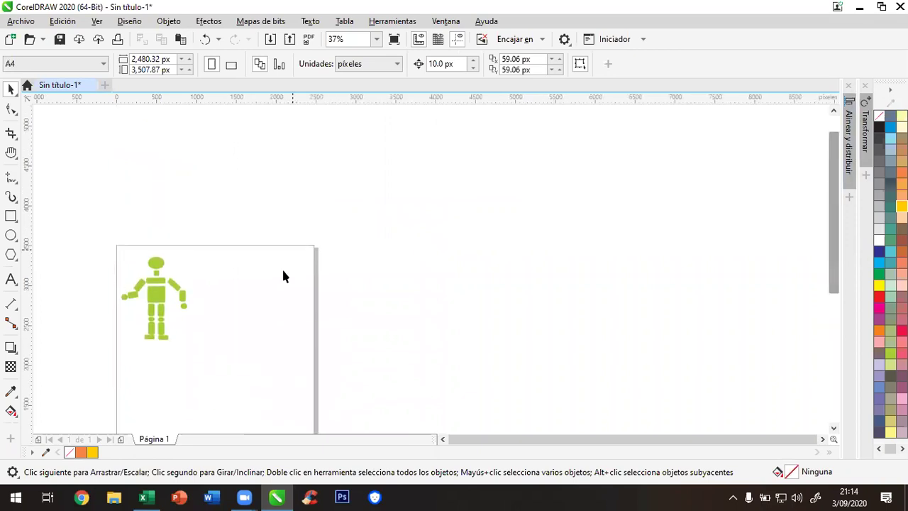
pyautogui.scroll(2, 199, 329)
pyautogui.moveTo(530, 438); pyautogui.dragTo(489, 438)
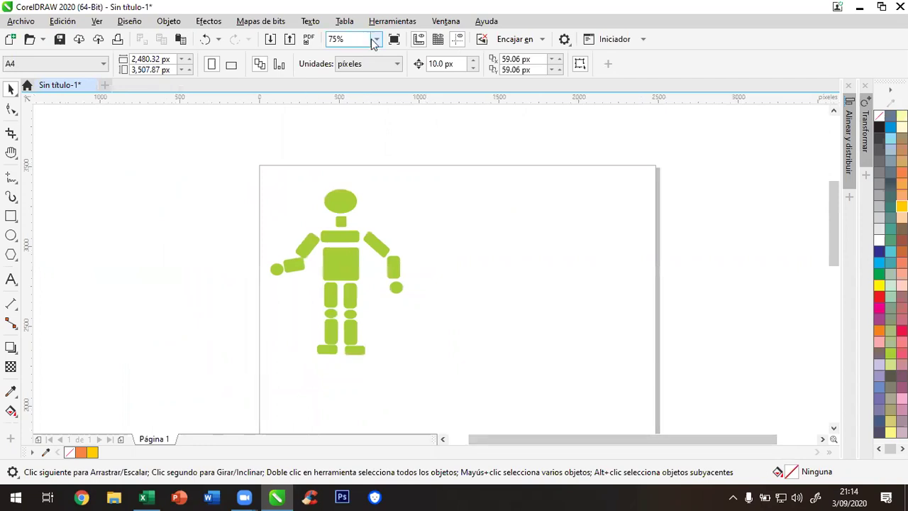
pyautogui.click(375, 39)
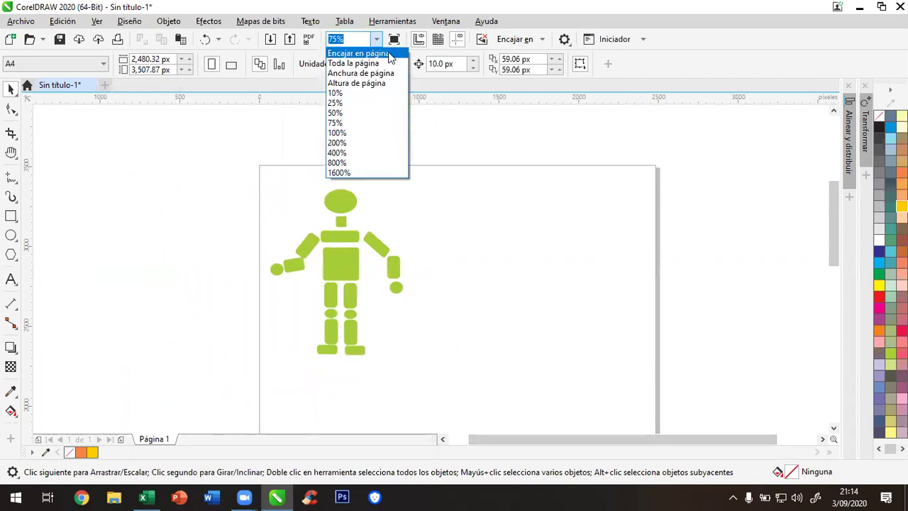
pyautogui.click(389, 63)
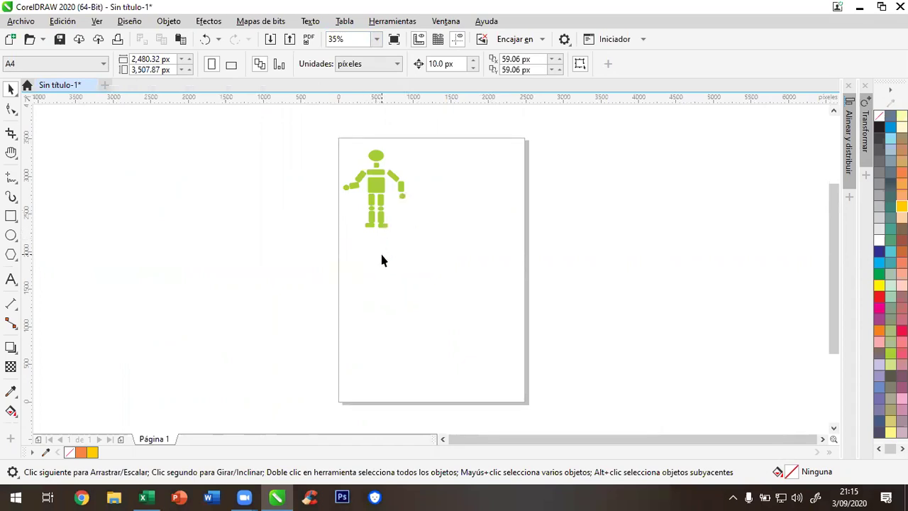
# Zoom in and out repeatedly around the empty area below the green figure, ending with the full page in view
pyautogui.scroll(7, 382, 260)
pyautogui.scroll(3, 381, 260)
pyautogui.scroll(-1, 382, 261)
pyautogui.scroll(-2, 381, 260)
pyautogui.scroll(-2, 382, 260)
pyautogui.scroll(5, 382, 261)
pyautogui.scroll(2, 381, 260)
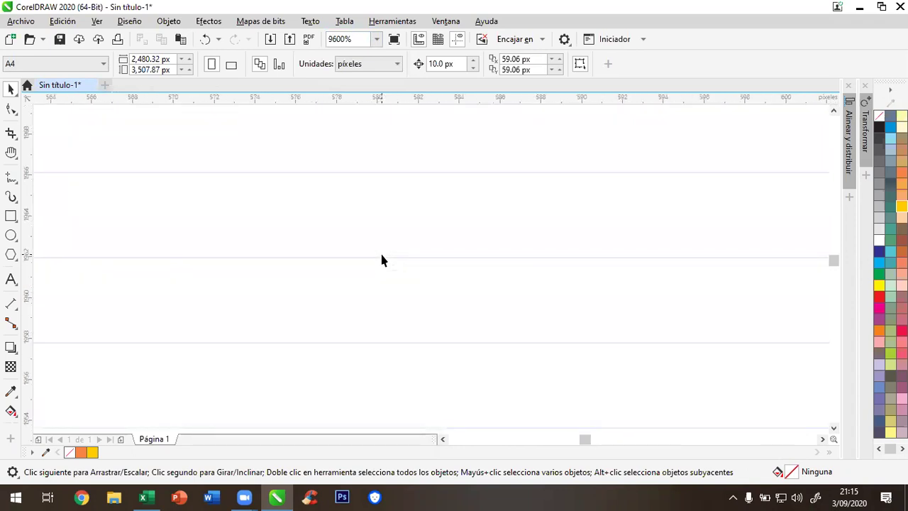
pyautogui.scroll(-6, 381, 260)
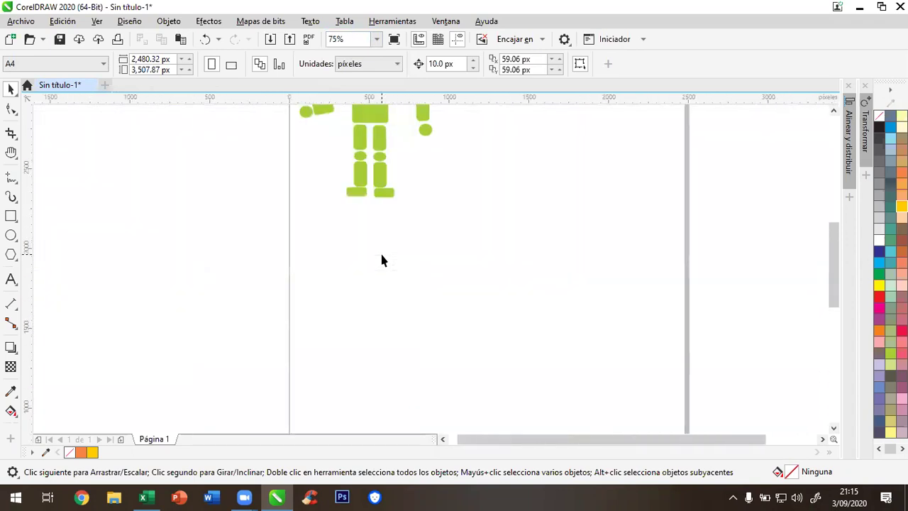
pyautogui.scroll(-2, 382, 260)
pyautogui.scroll(5, 382, 260)
pyautogui.scroll(-4, 382, 261)
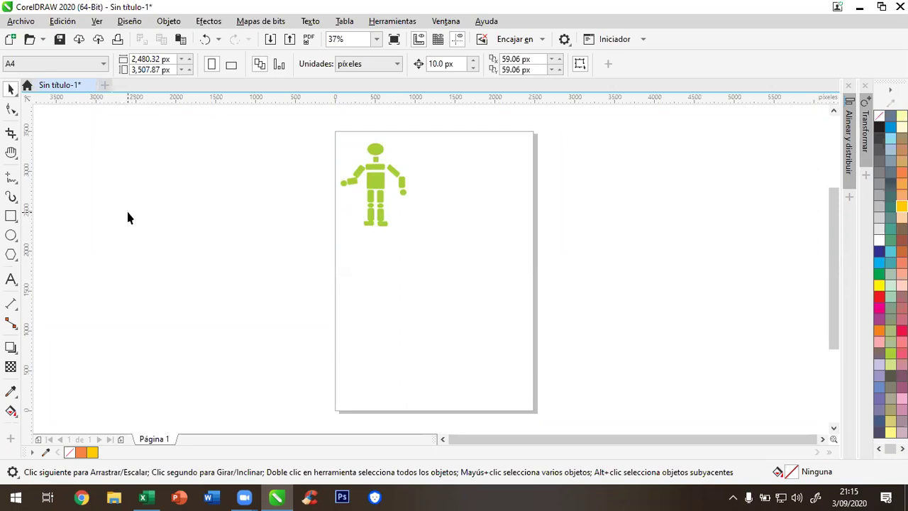
# Magnify the green figure with the Zoom tool, return to the Toda la página view, and activate the selection tool
pyautogui.press('z')
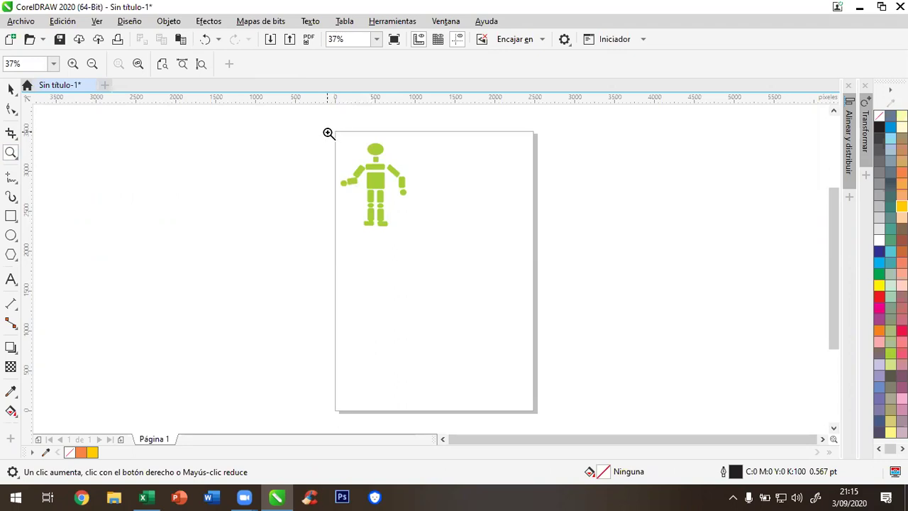
pyautogui.moveTo(334, 132); pyautogui.dragTo(412, 233)
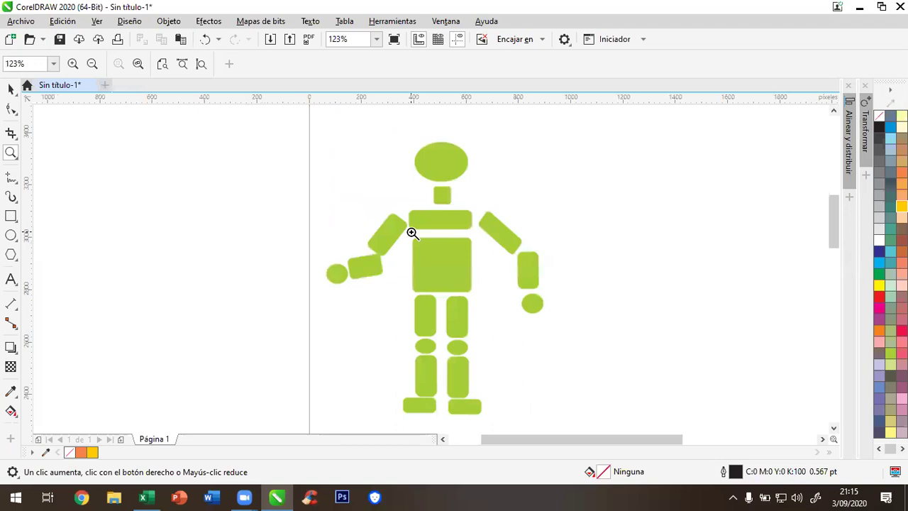
pyautogui.click(376, 39)
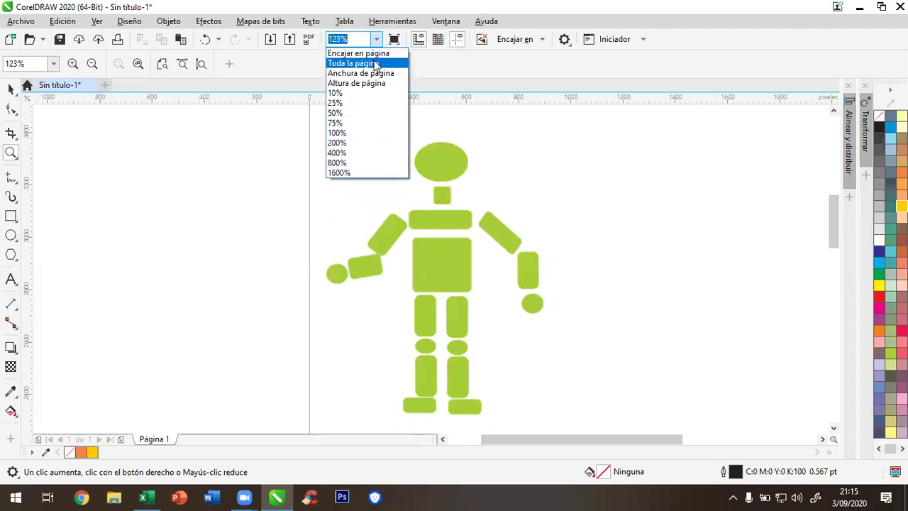
pyautogui.click(375, 63)
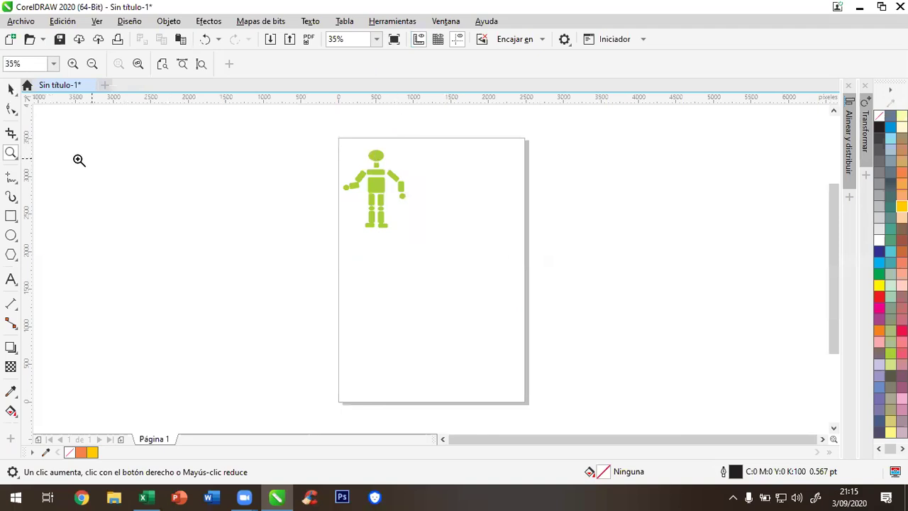
pyautogui.click(11, 88)
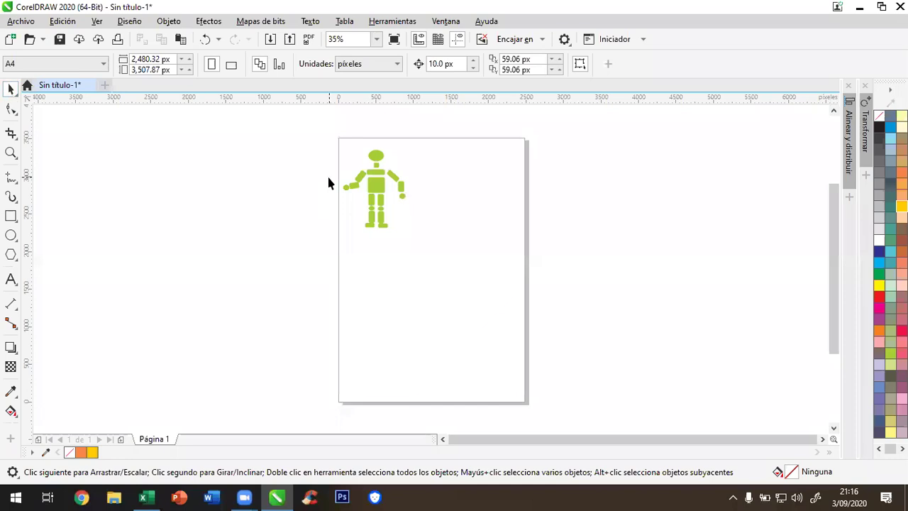
# Magnify the green figure's head with the Zoom tool, and restore the whole-page view
pyautogui.click(15, 157)
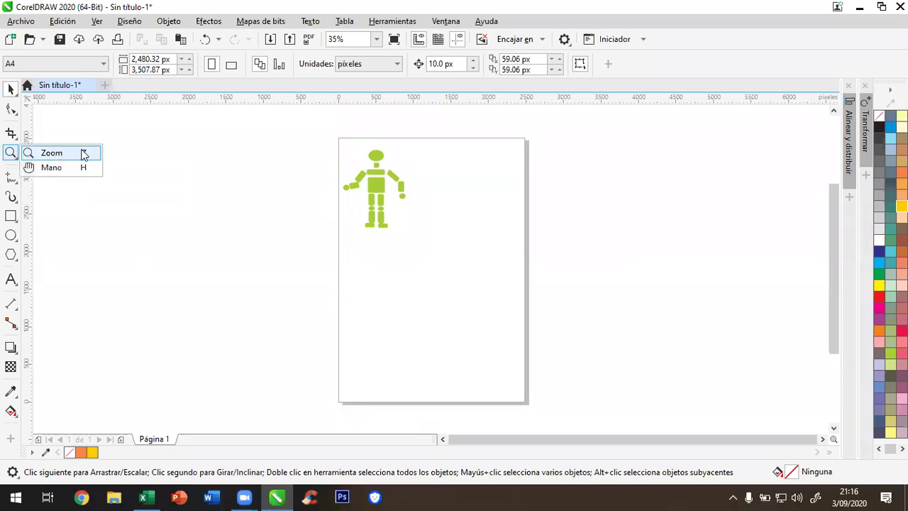
pyautogui.click(51, 153)
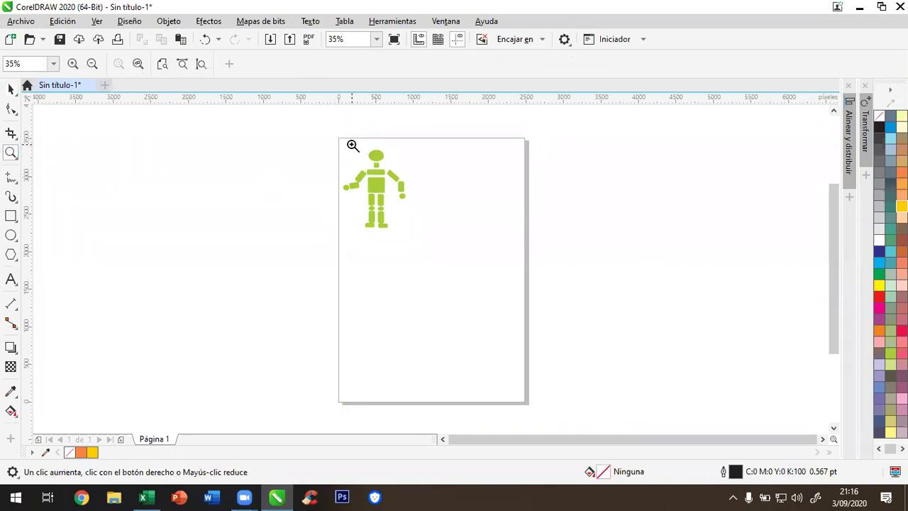
pyautogui.moveTo(353, 144); pyautogui.dragTo(397, 178)
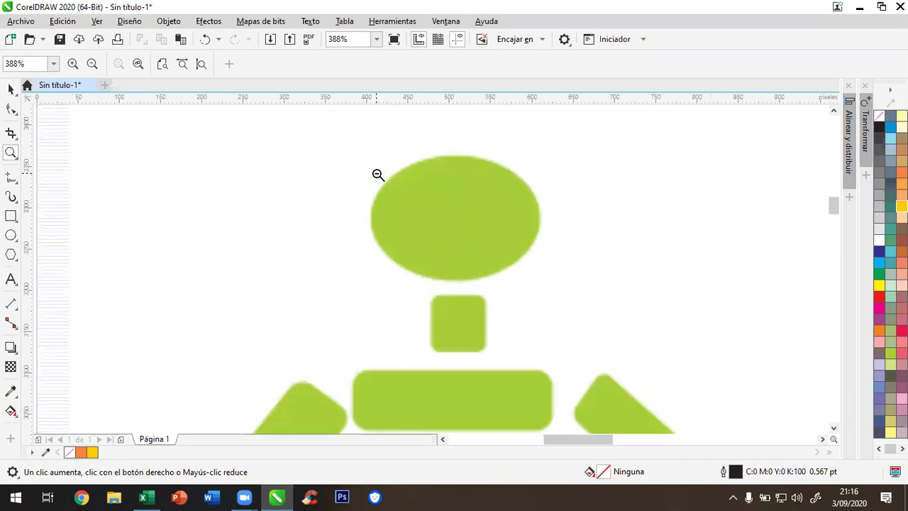
pyautogui.hotkey('shift', 'F4')
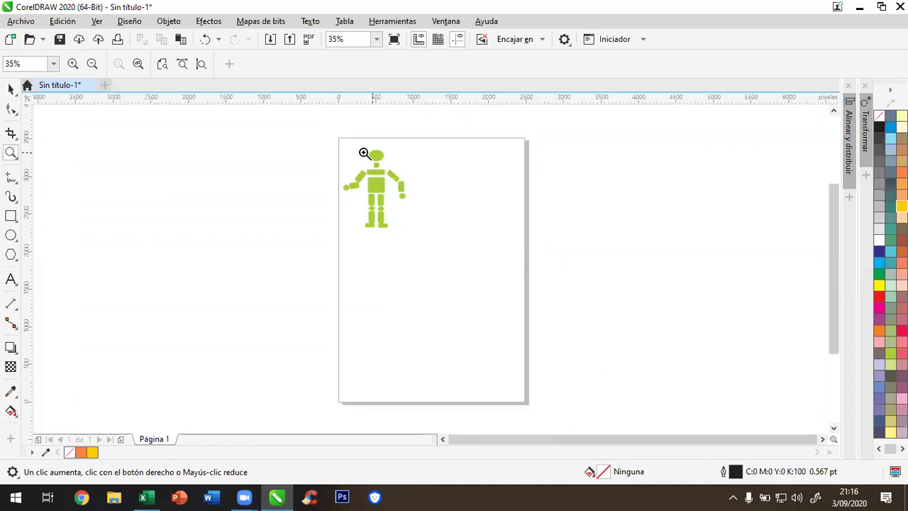
# Magnify the entire green figure and its head area in two stages, and zoom back out to the full page
pyautogui.moveTo(340, 139)
pyautogui.mouseDown()
pyautogui.moveTo(357, 200)
pyautogui.moveTo(411, 233)
pyautogui.mouseUp()
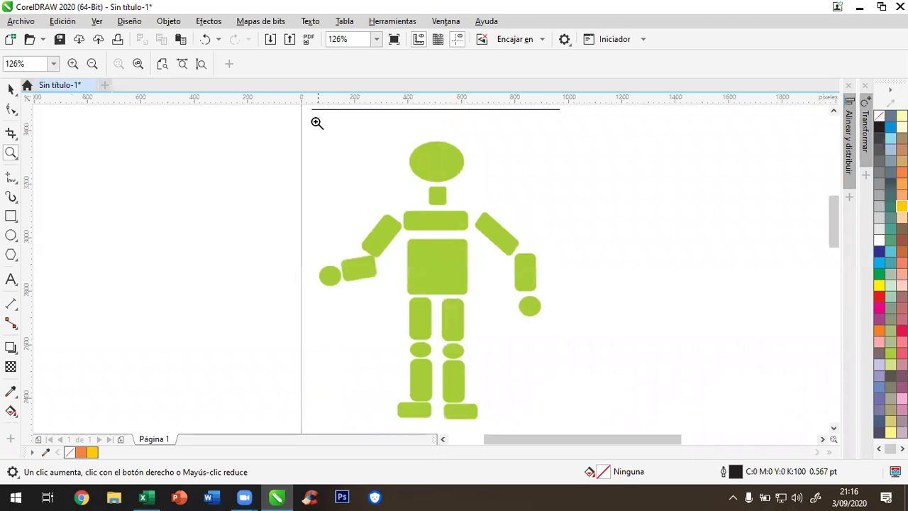
pyautogui.moveTo(311, 120); pyautogui.dragTo(563, 244)
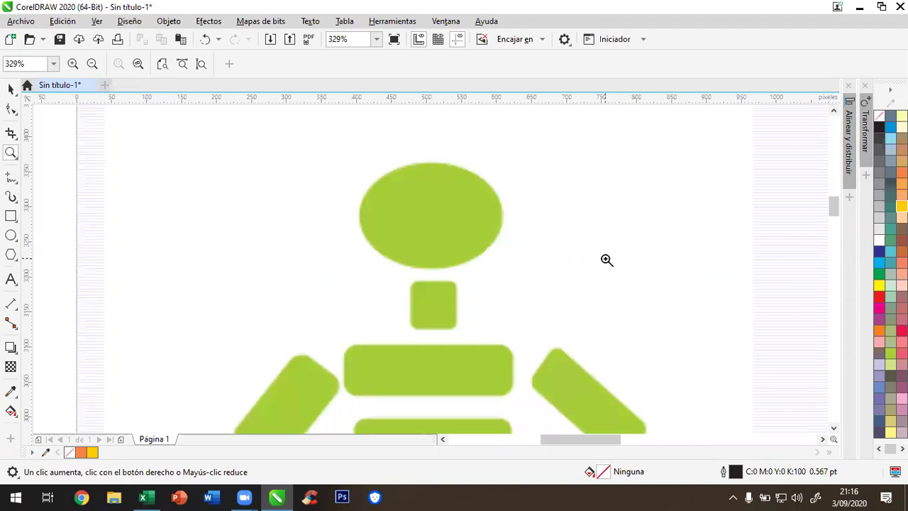
pyautogui.keyDown('shift'); pyautogui.click(582, 260); pyautogui.keyUp('shift')
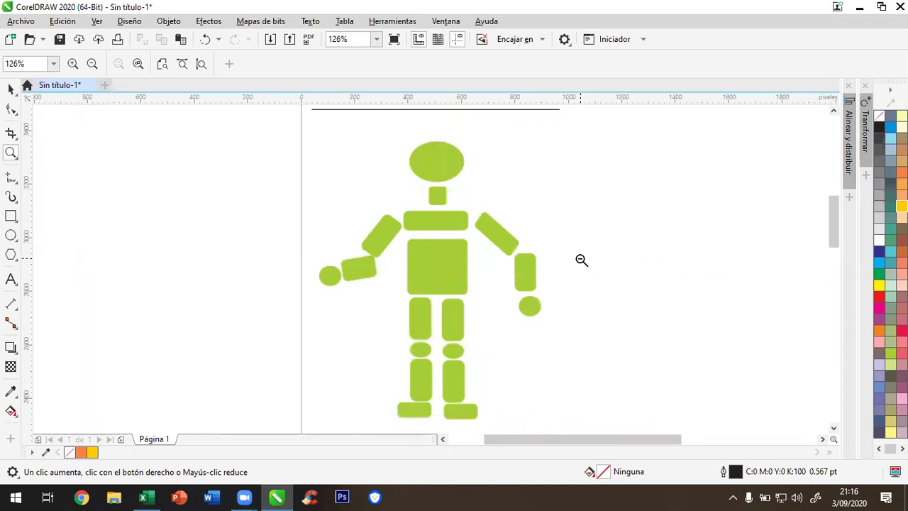
pyautogui.keyDown('shift'); pyautogui.click(582, 259); pyautogui.keyUp('shift')
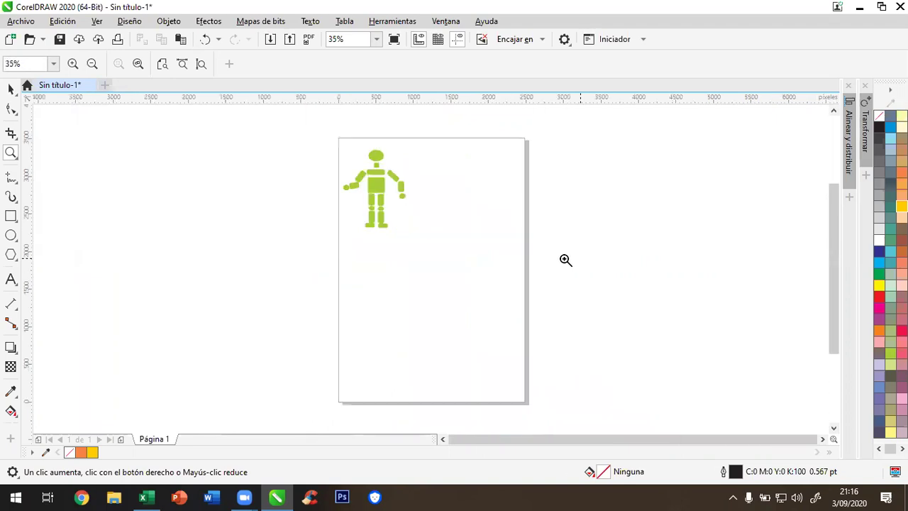
# Zoom out until the whole page is tiny, and enlarge the green figure in stages with the Zoom tool
pyautogui.keyDown('shift'); pyautogui.click(468, 241); pyautogui.keyUp('shift')
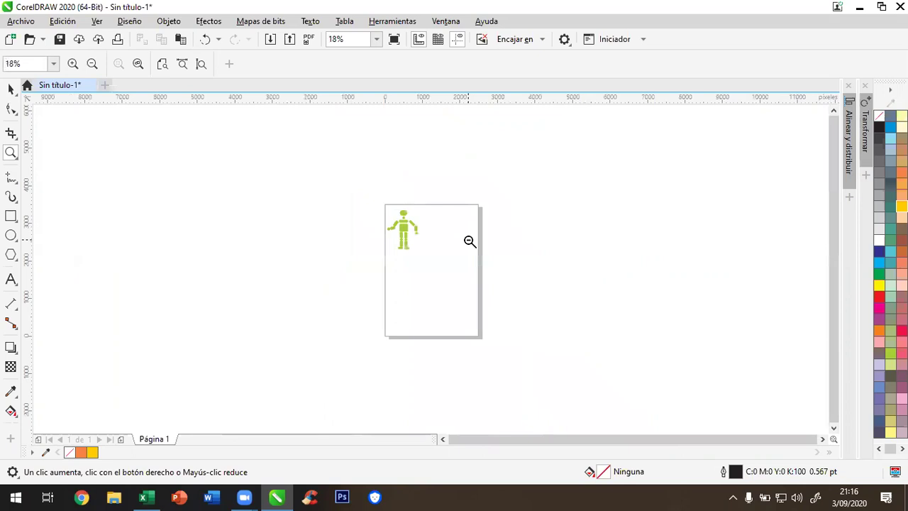
pyautogui.keyDown('shift'); pyautogui.click(468, 241); pyautogui.keyUp('shift')
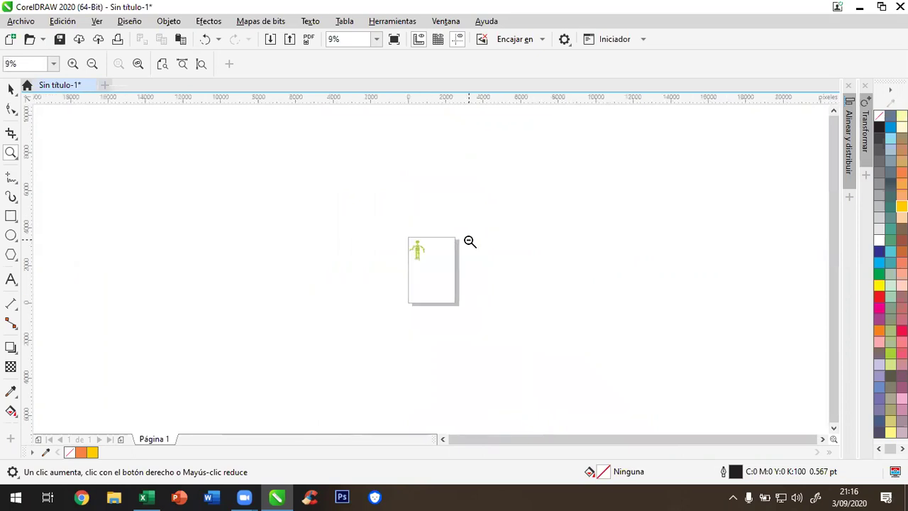
pyautogui.keyDown('shift'); pyautogui.click(470, 241); pyautogui.keyUp('shift')
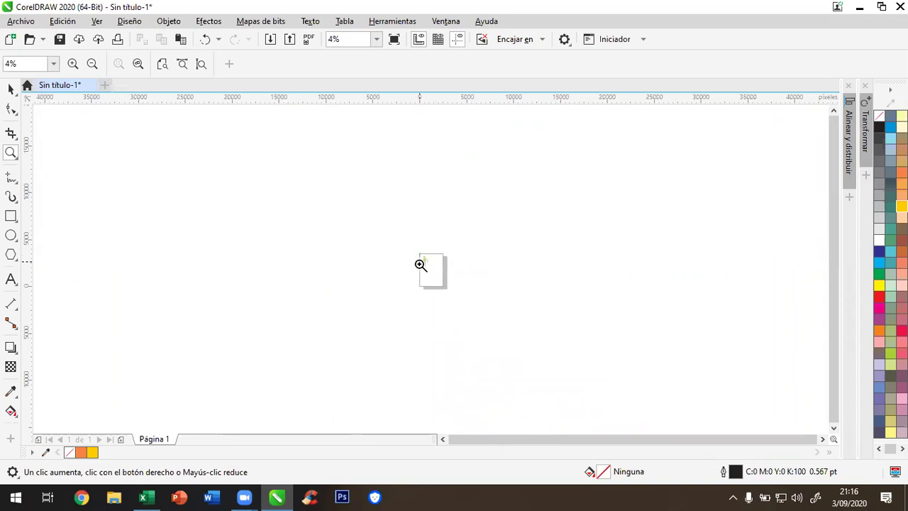
pyautogui.moveTo(429, 270); pyautogui.dragTo(440, 279)
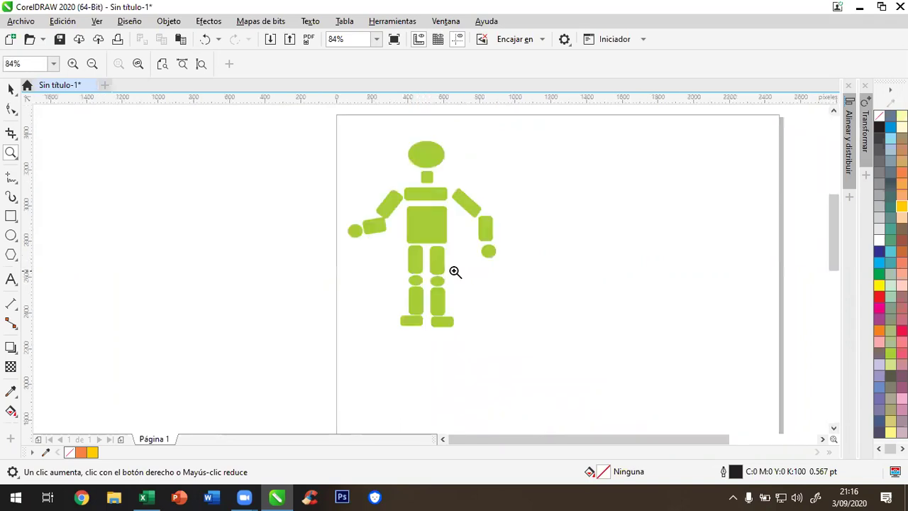
pyautogui.moveTo(336, 121); pyautogui.dragTo(525, 357)
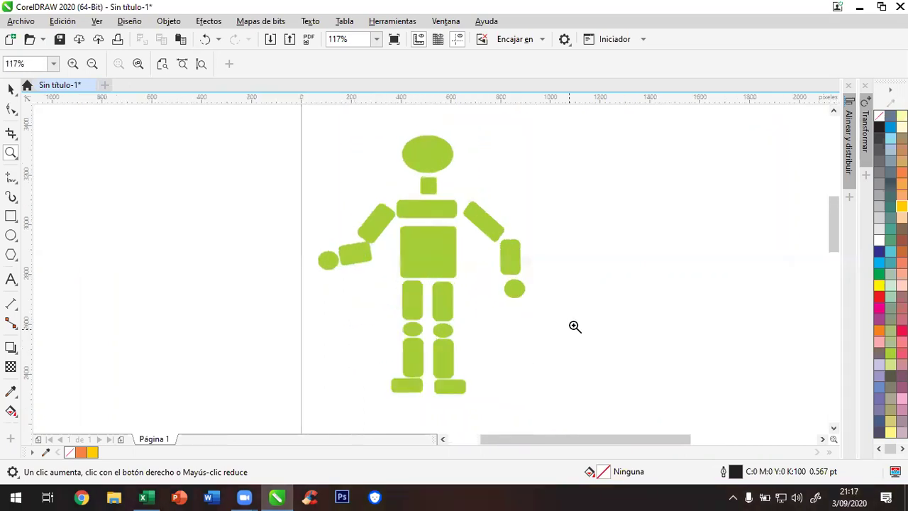
pyautogui.moveTo(305, 120); pyautogui.dragTo(541, 411)
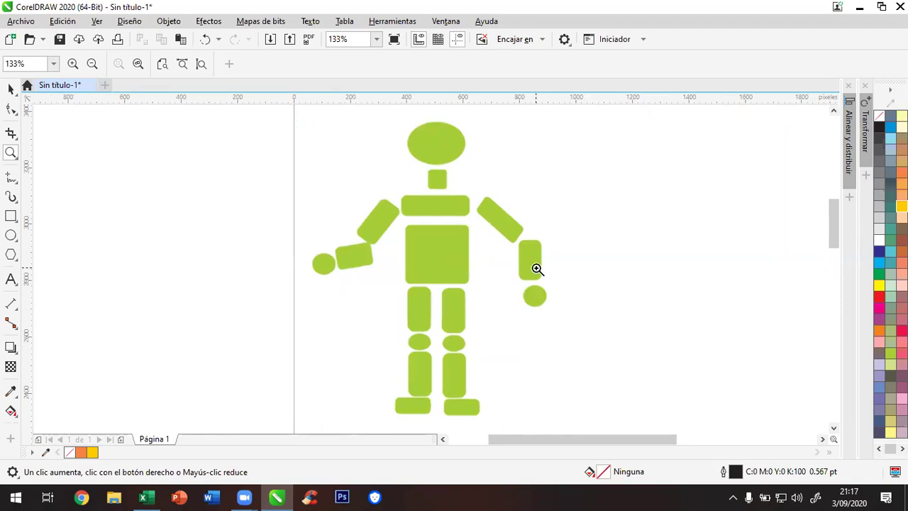
# Return to the Toda la página view and magnify the entire green figure again with the Zoom tool
pyautogui.click(376, 39)
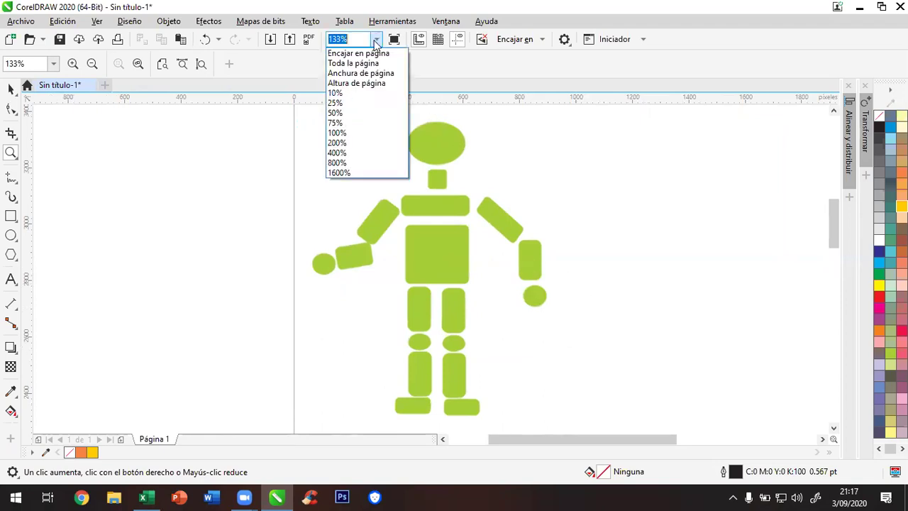
pyautogui.click(367, 64)
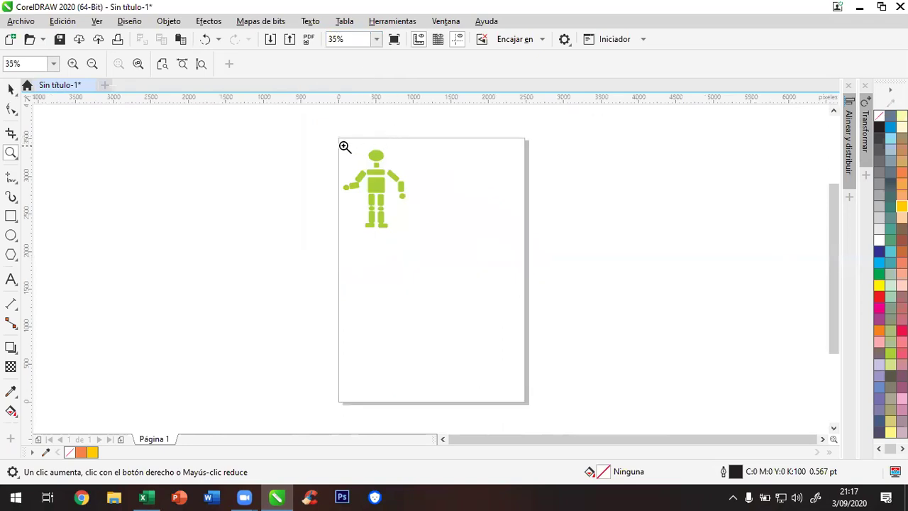
pyautogui.moveTo(341, 142); pyautogui.dragTo(414, 238)
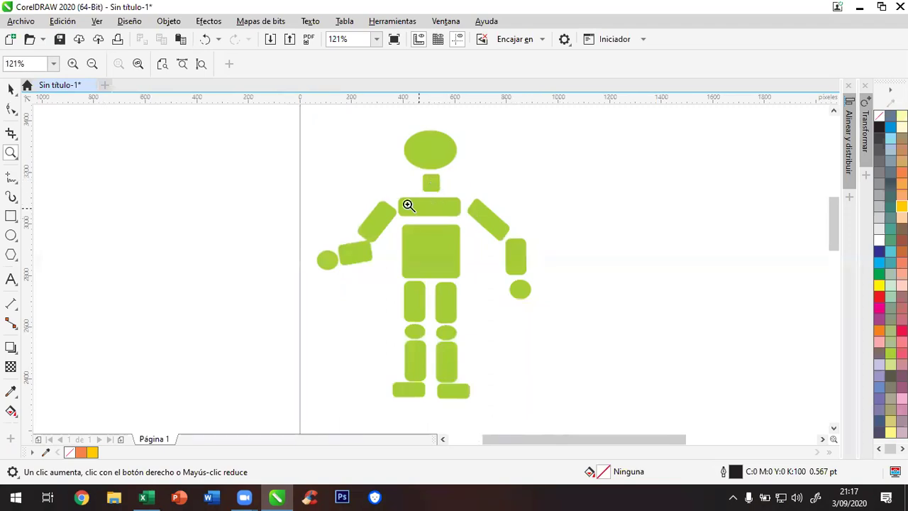
# Alternate between the selection and Zoom tools, magnify the figure's head, zoom back out, and end on the selection tool
pyautogui.click(10, 88)
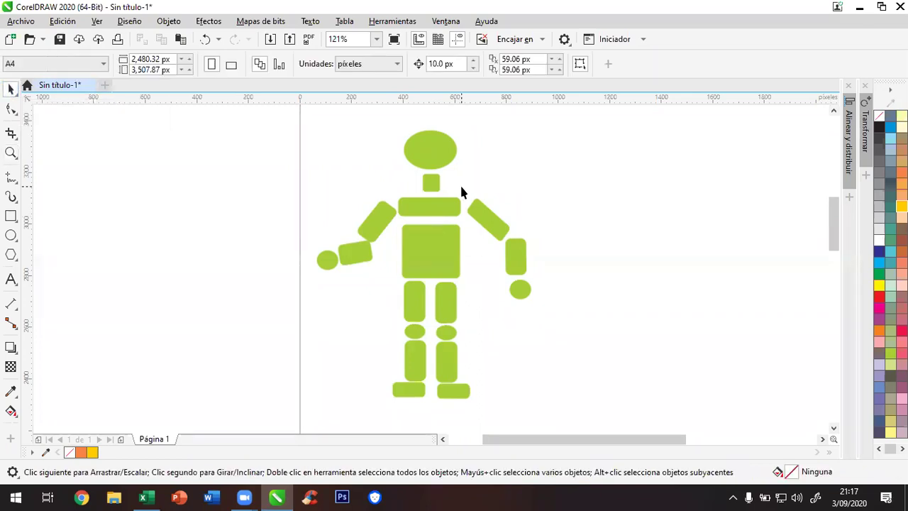
pyautogui.click(11, 152)
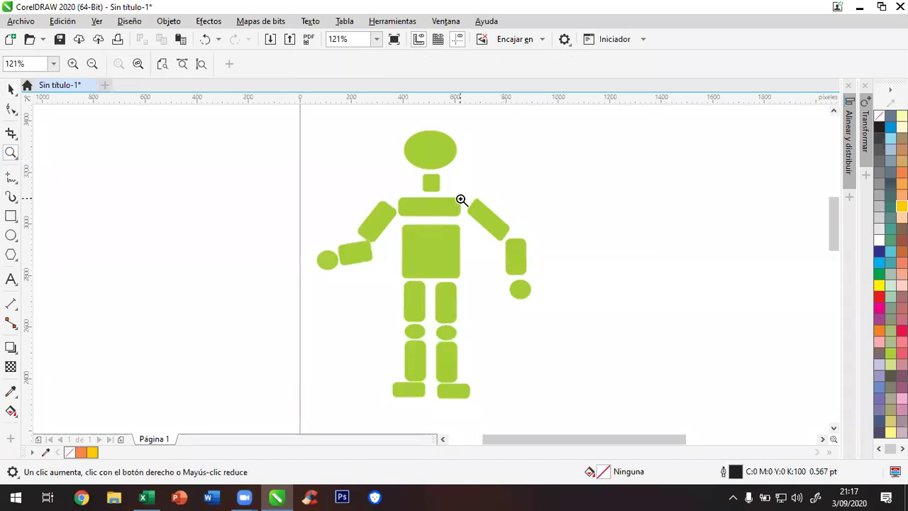
pyautogui.press('space')
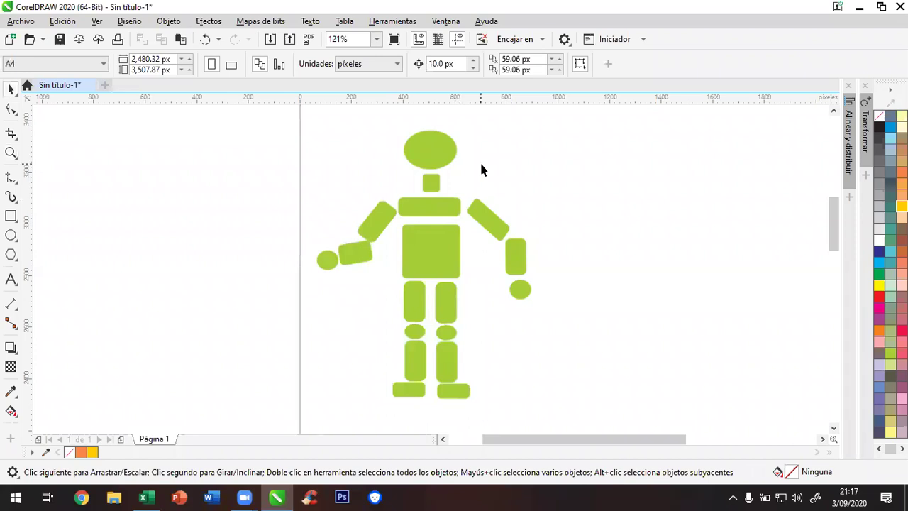
pyautogui.press('space')
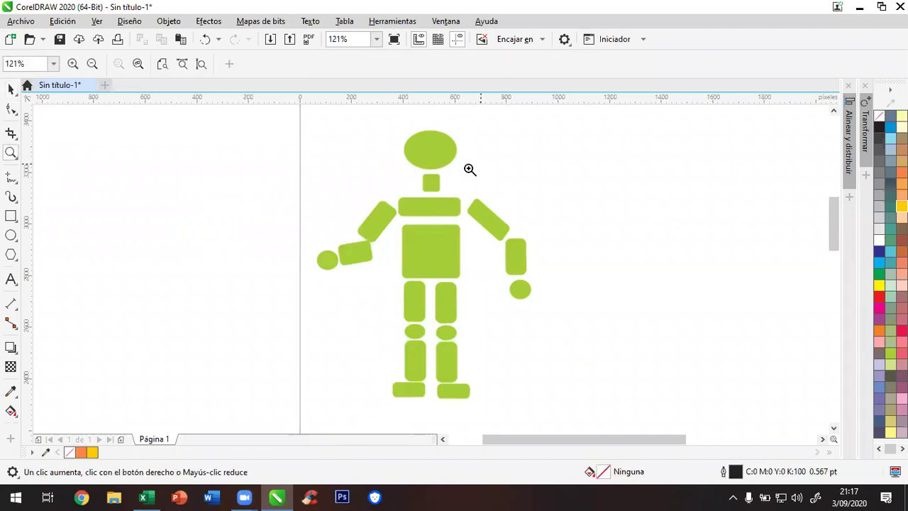
pyautogui.moveTo(364, 113); pyautogui.dragTo(509, 207)
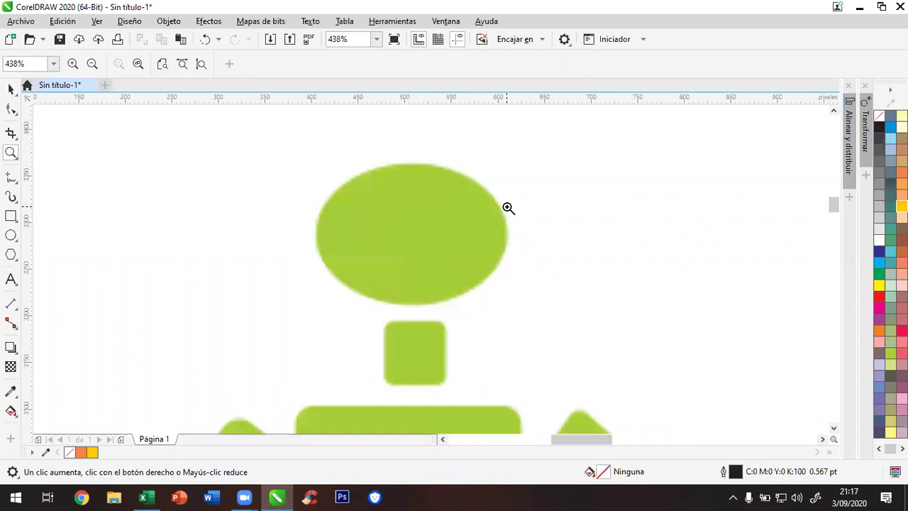
pyautogui.keyDown('shift'); pyautogui.click(508, 207); pyautogui.keyUp('shift')
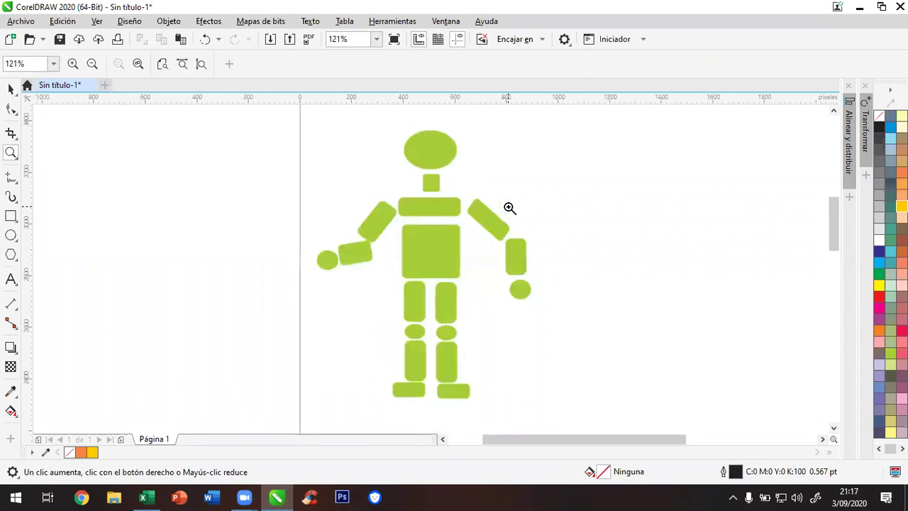
pyautogui.press('space')
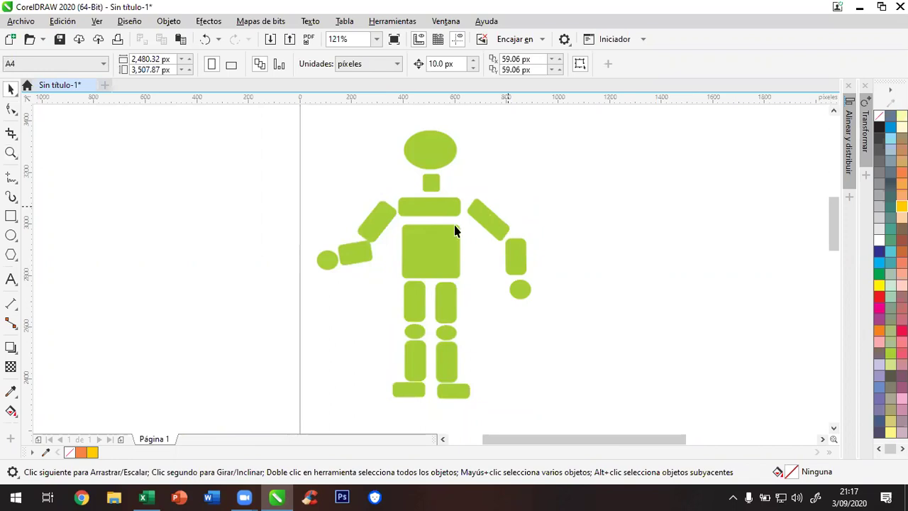
# Zoom in once on the empty area beside the figure, zoom back out, and return to the selection tool
pyautogui.click(9, 90)
pyautogui.click(11, 152)
pyautogui.click(11, 154)
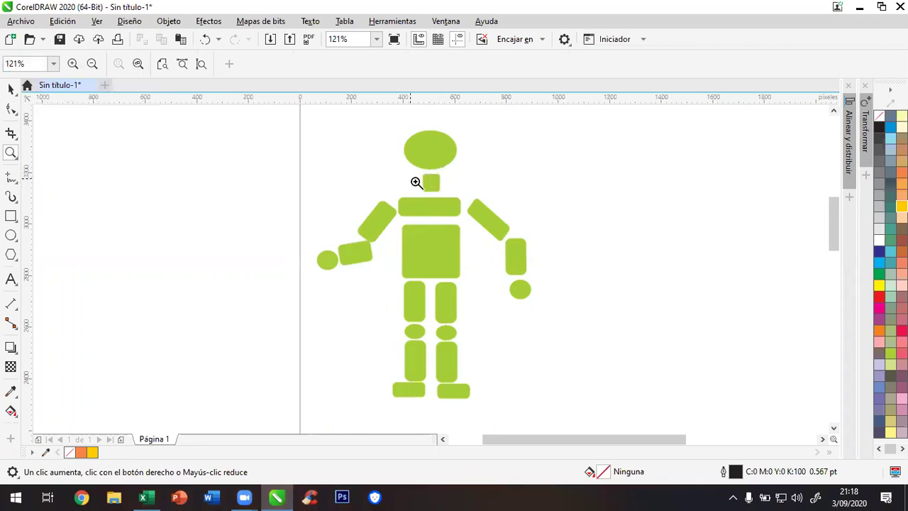
pyautogui.click(318, 163)
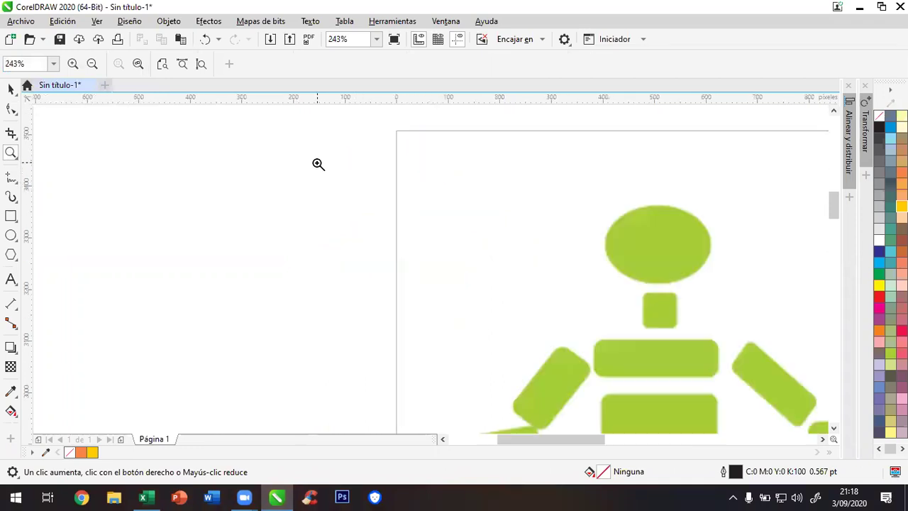
pyautogui.rightClick(390, 180)
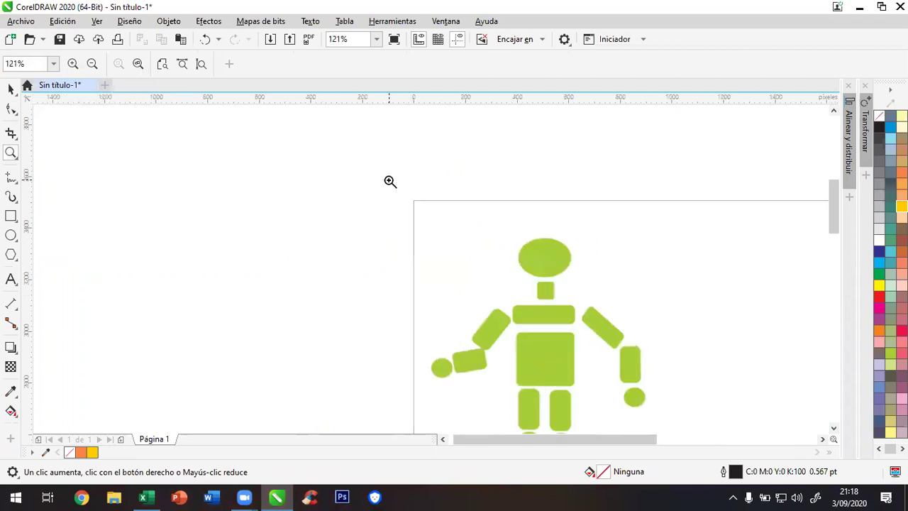
pyautogui.press('space')
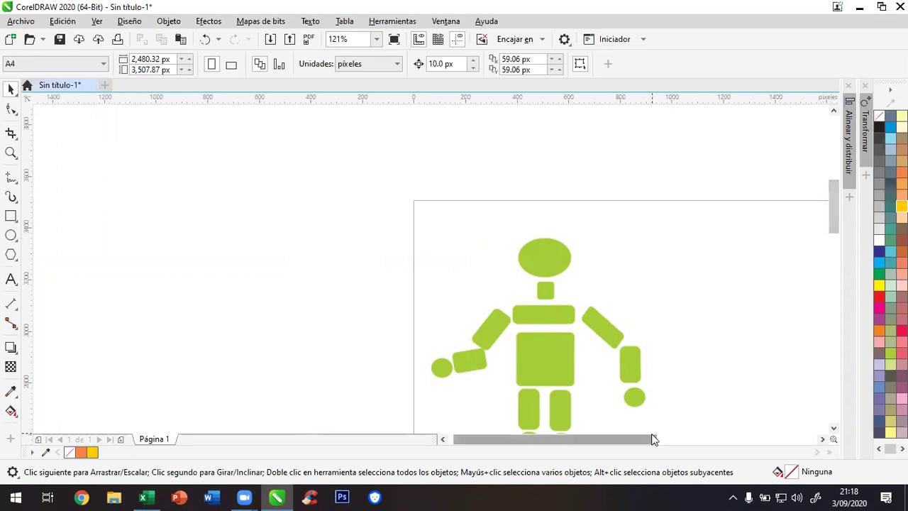
# Pan the view with the Mano tool to centre the whole green figure, and return to the selection tool
pyautogui.click(10, 155)
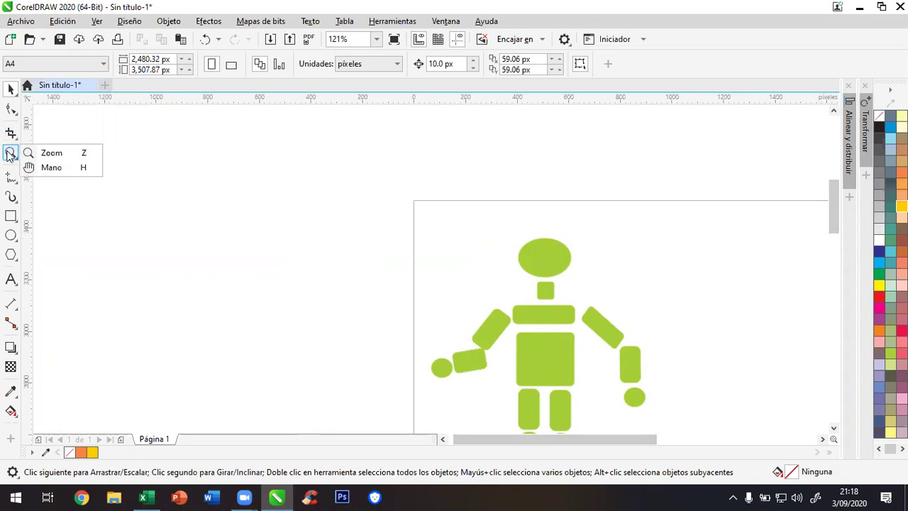
pyautogui.click(62, 167)
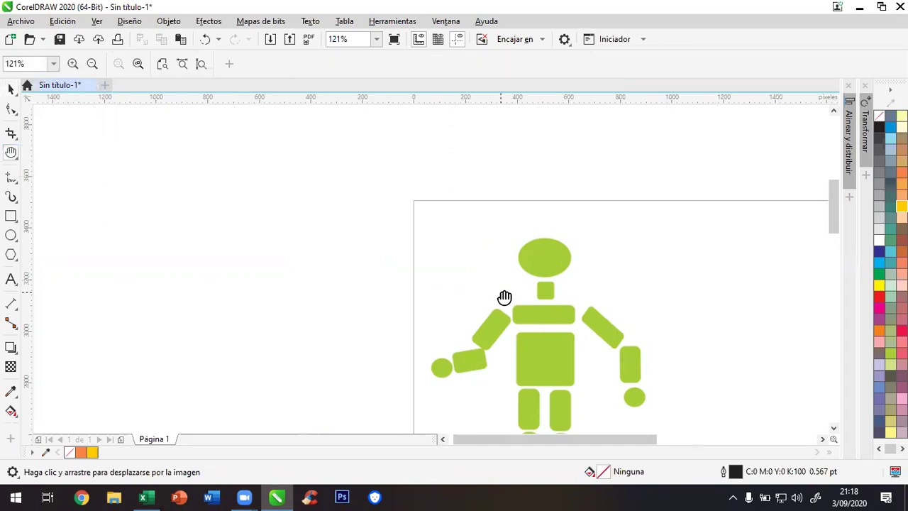
pyautogui.moveTo(471, 298); pyautogui.dragTo(363, 195)
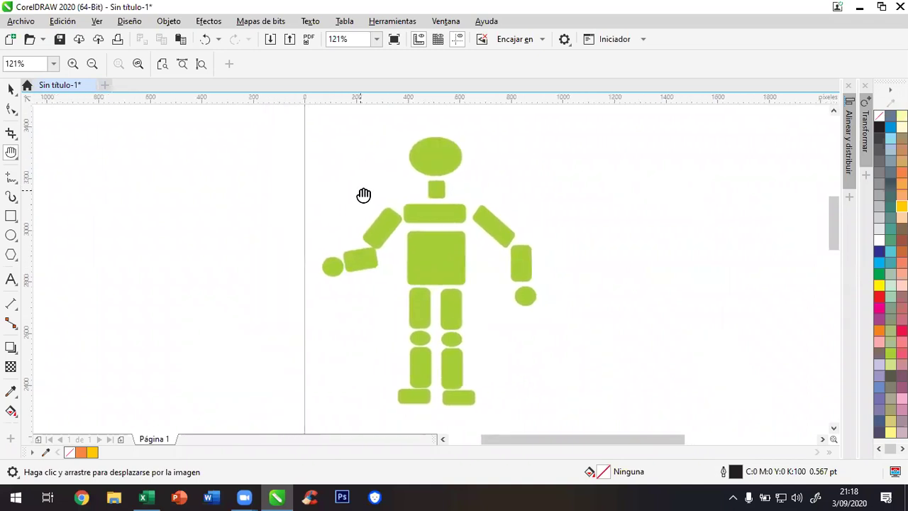
pyautogui.press('space')
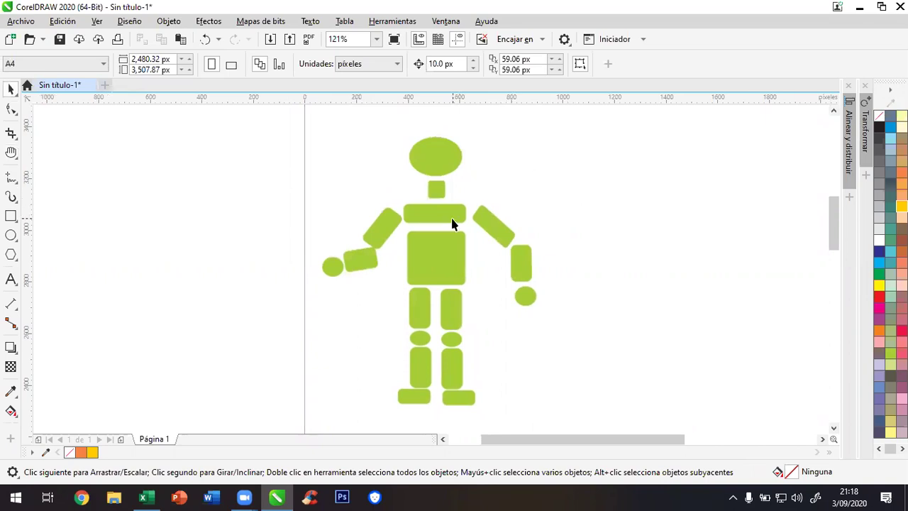
# Move the green figure image rightwards on the page to about X 651, Y 2872 px, and deselect it
pyautogui.moveTo(453, 223); pyautogui.dragTo(475, 220)
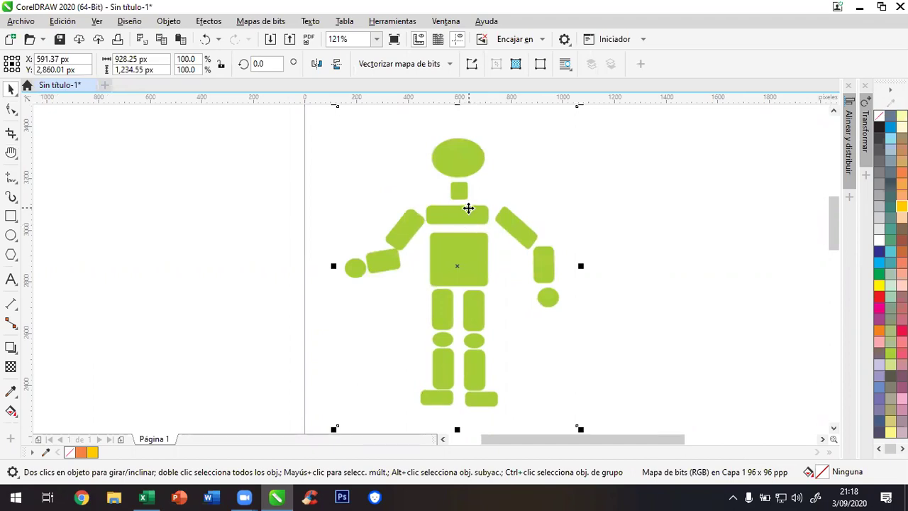
pyautogui.rightClick(468, 208)
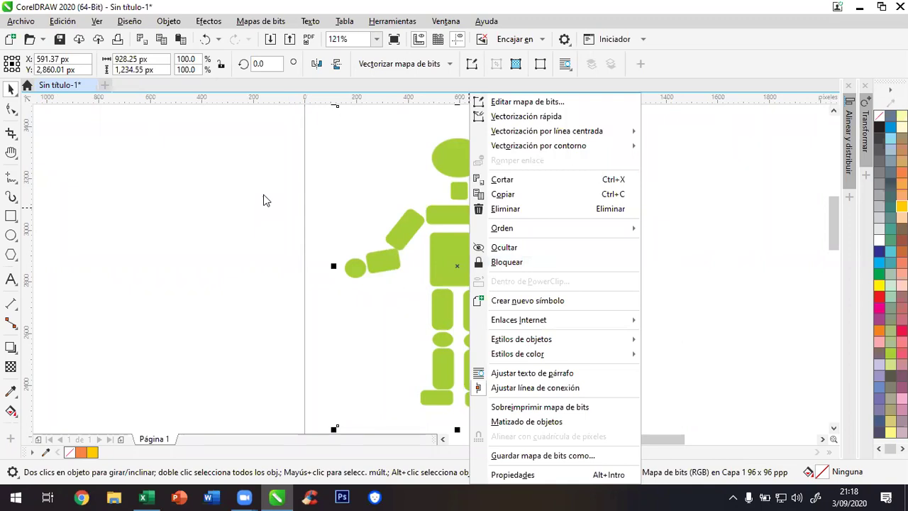
pyautogui.click(260, 200)
pyautogui.click(450, 229)
pyautogui.click(468, 230)
pyautogui.moveTo(486, 231); pyautogui.dragTo(483, 226)
pyautogui.click(315, 242)
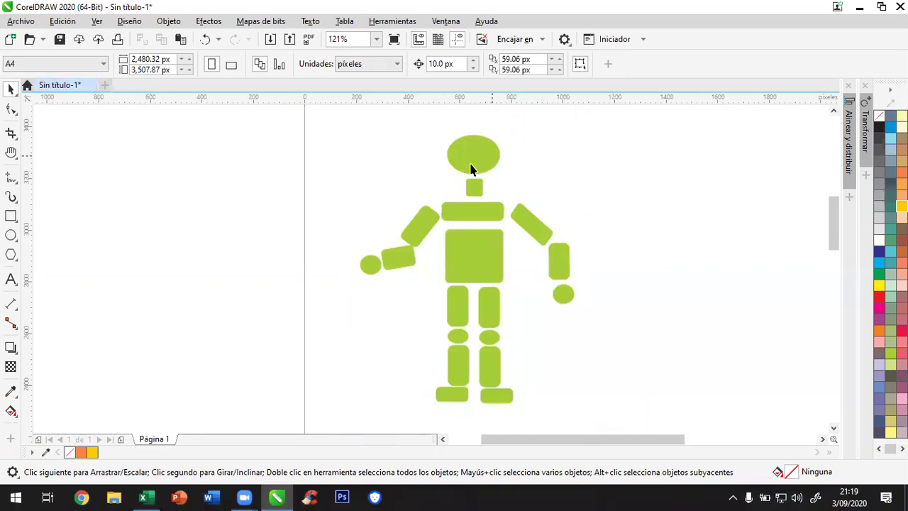
# Draw an ellipse about 232 by 138 px over the green figure's head with the Elipse tool
pyautogui.click(14, 239)
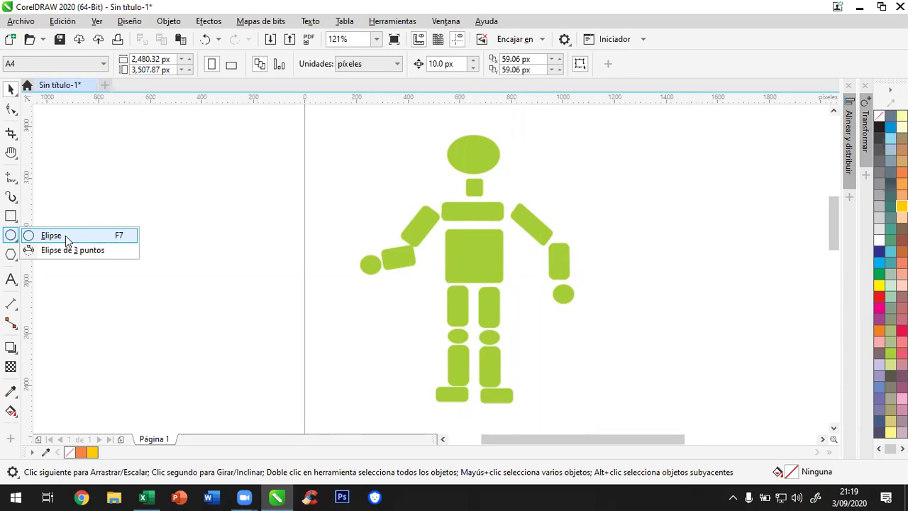
pyautogui.click(52, 235)
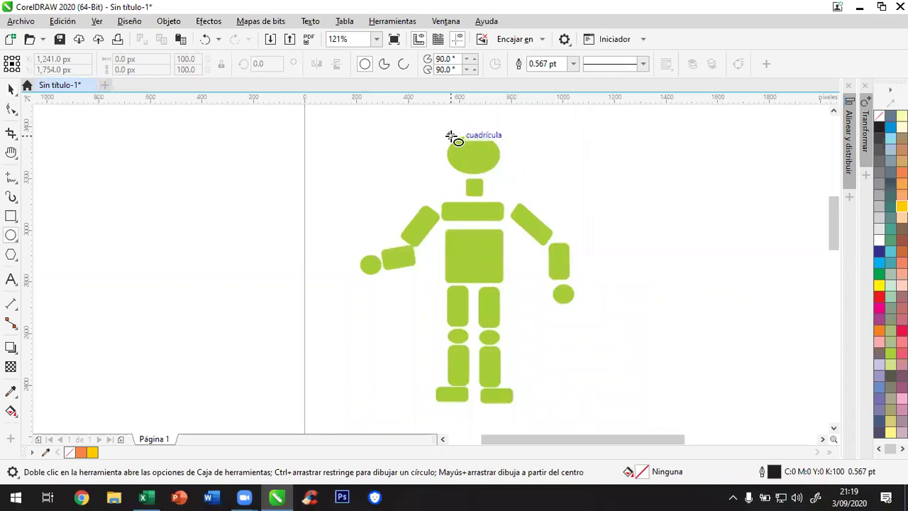
pyautogui.moveTo(444, 138); pyautogui.dragTo(504, 174)
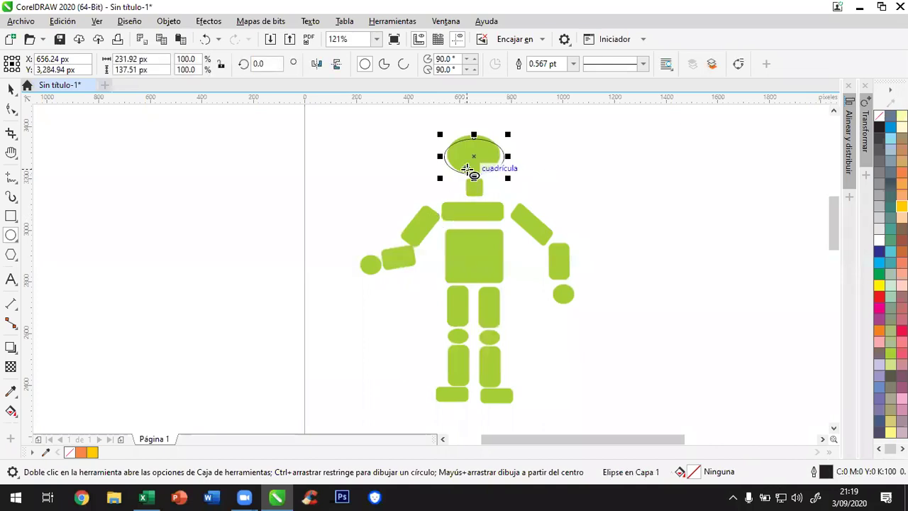
# Scatter sixteen more unfilled ellipses of varied sizes and proportions over and around the green figure
pyautogui.moveTo(523, 151); pyautogui.dragTo(563, 194)
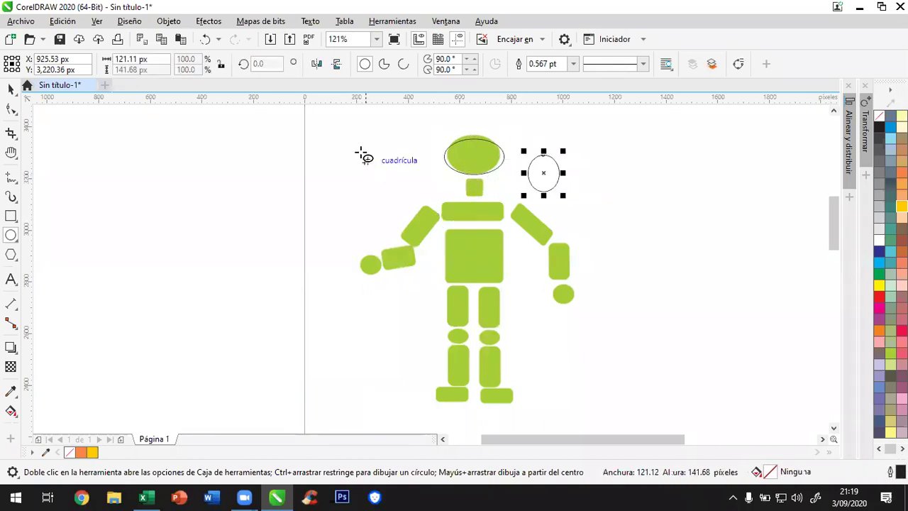
pyautogui.moveTo(361, 151); pyautogui.dragTo(345, 206)
pyautogui.moveTo(427, 217); pyautogui.dragTo(467, 268)
pyautogui.moveTo(501, 224); pyautogui.dragTo(528, 274)
pyautogui.moveTo(560, 246); pyautogui.dragTo(536, 306)
pyautogui.moveTo(387, 283)
pyautogui.mouseDown()
pyautogui.moveTo(374, 316)
pyautogui.moveTo(439, 356)
pyautogui.mouseUp()
pyautogui.moveTo(540, 390); pyautogui.dragTo(485, 339)
pyautogui.moveTo(674, 310); pyautogui.dragTo(696, 320)
pyautogui.moveTo(714, 241); pyautogui.dragTo(671, 277)
pyautogui.moveTo(643, 261); pyautogui.dragTo(604, 268)
pyautogui.moveTo(452, 199); pyautogui.dragTo(418, 224)
pyautogui.moveTo(317, 218); pyautogui.dragTo(307, 234)
pyautogui.moveTo(400, 204); pyautogui.dragTo(284, 265)
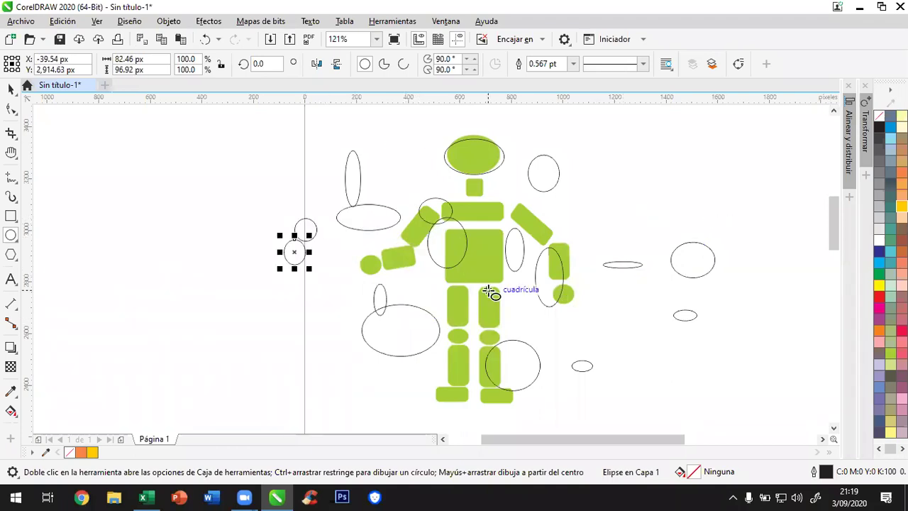
# Select all the ellipses scattered over and around the green figure with a selection box and delete them, keeping the image
pyautogui.press('space')
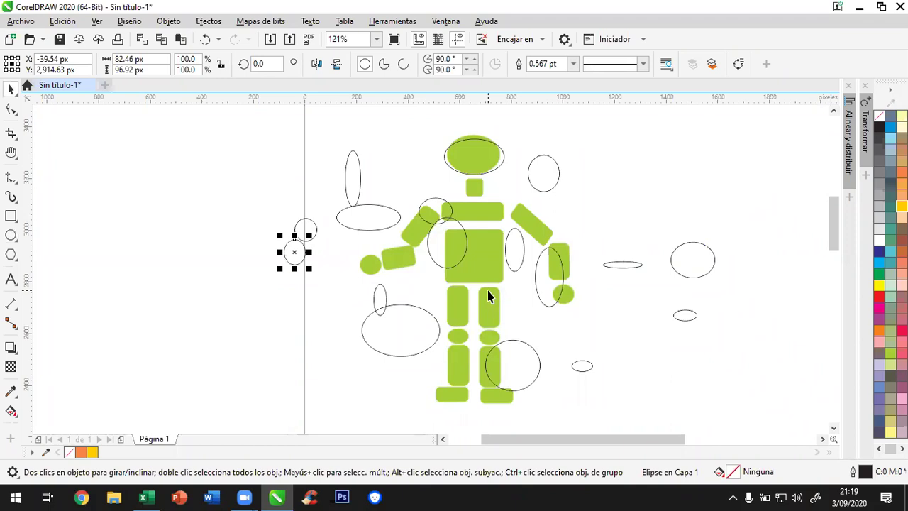
pyautogui.click(242, 136)
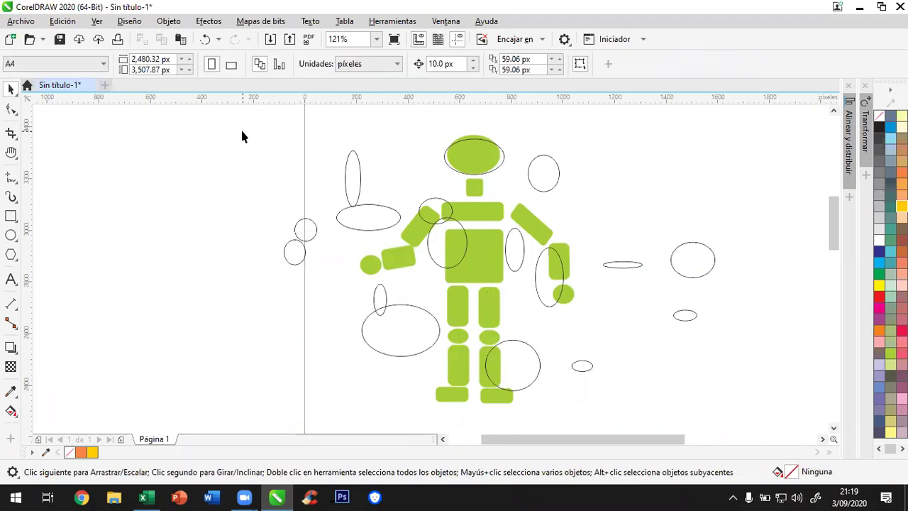
pyautogui.click(488, 213)
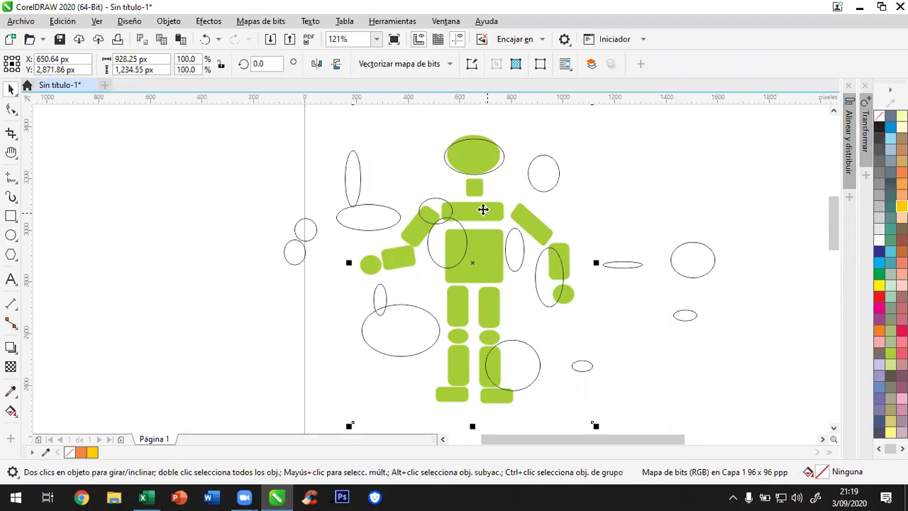
pyautogui.moveTo(204, 112); pyautogui.dragTo(291, 144)
pyautogui.moveTo(756, 383); pyautogui.dragTo(801, 434)
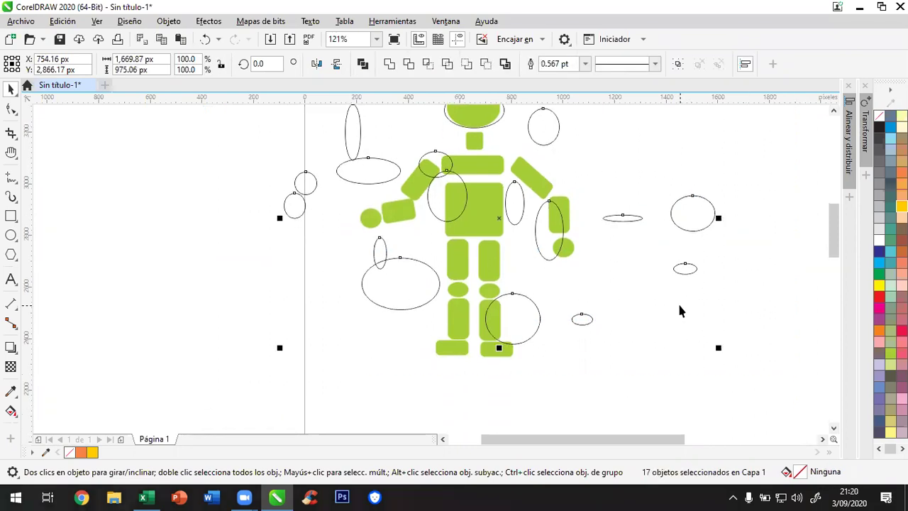
pyautogui.press('Delete')
# Draw an ellipse about 216 by 133 px over the green figure's head with the Elipse tool
pyautogui.moveTo(835, 227); pyautogui.dragTo(833, 218)
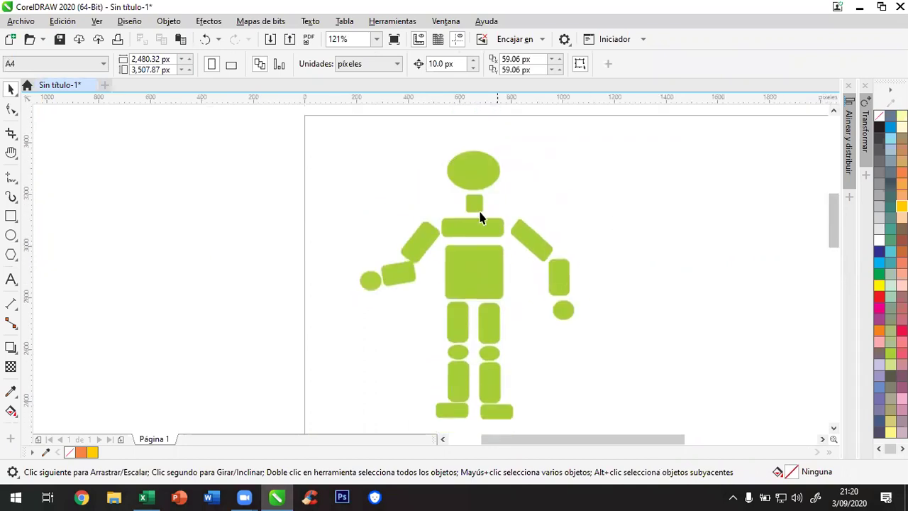
pyautogui.click(11, 234)
pyautogui.moveTo(446, 153); pyautogui.dragTo(501, 188)
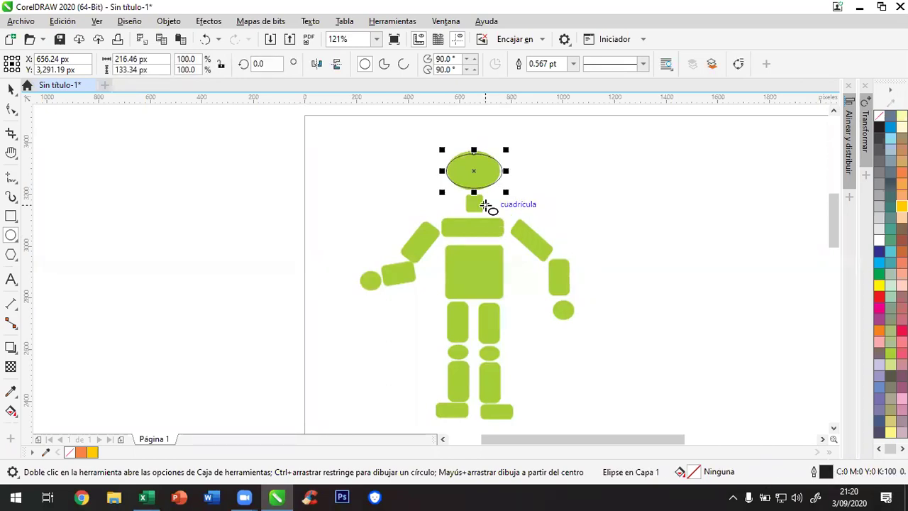
# Move the green figure image away from the ellipse to about X 1321, Y 2833 px, and undo the move
pyautogui.press('space')
pyautogui.moveTo(484, 173)
pyautogui.mouseDown()
pyautogui.moveTo(568, 192)
pyautogui.moveTo(473, 172)
pyautogui.mouseUp()
pyautogui.moveTo(470, 227); pyautogui.dragTo(639, 232)
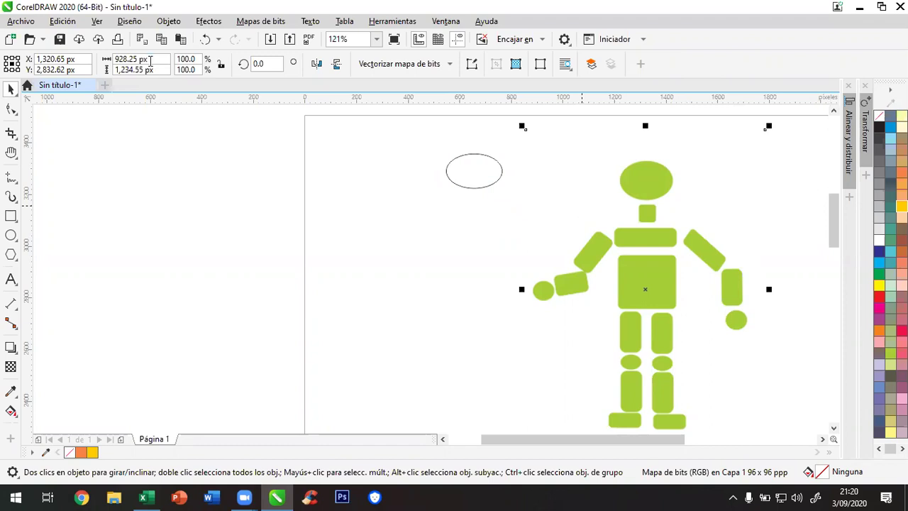
pyautogui.click(206, 41)
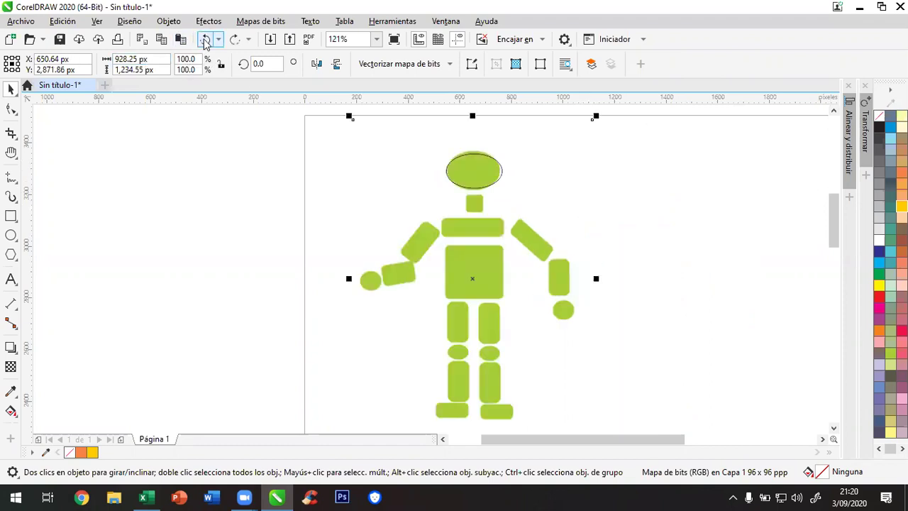
# Lock the green figure image in place with Bloquear and deselect everything
pyautogui.rightClick(468, 230)
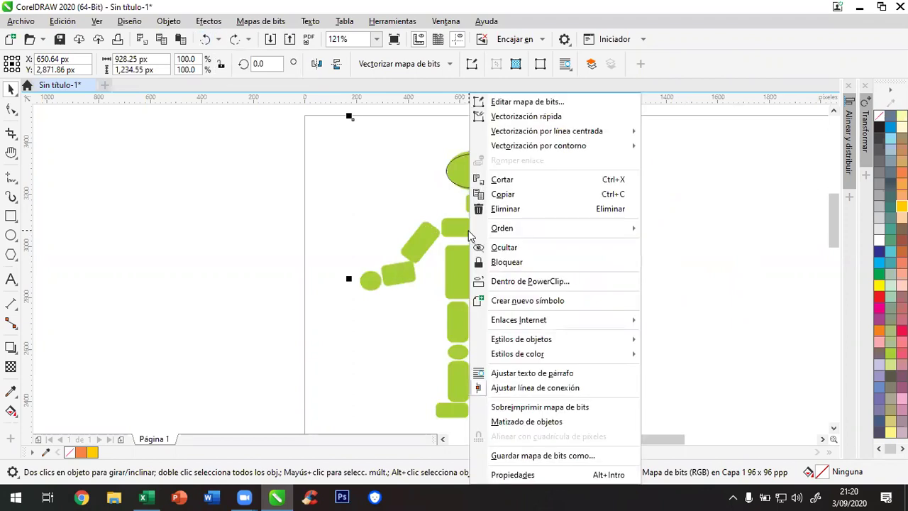
pyautogui.click(560, 262)
pyautogui.click(608, 213)
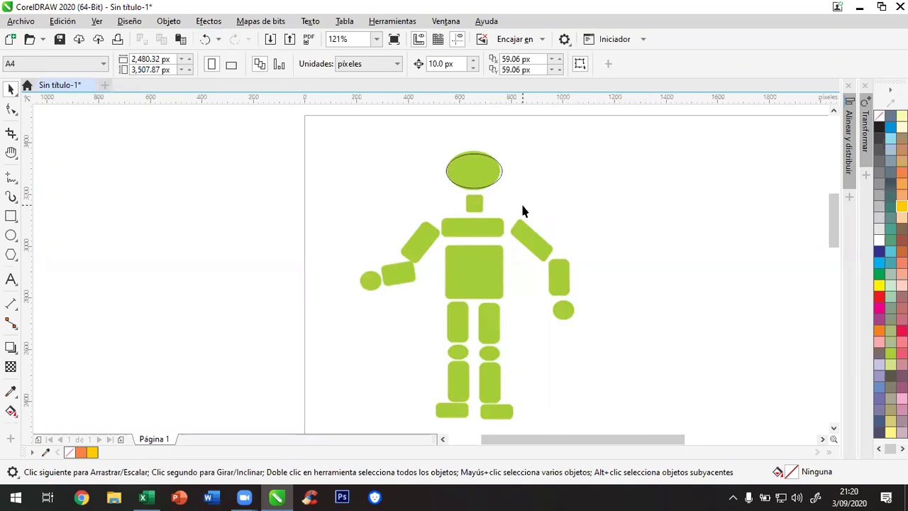
pyautogui.scroll(2, 528, 211)
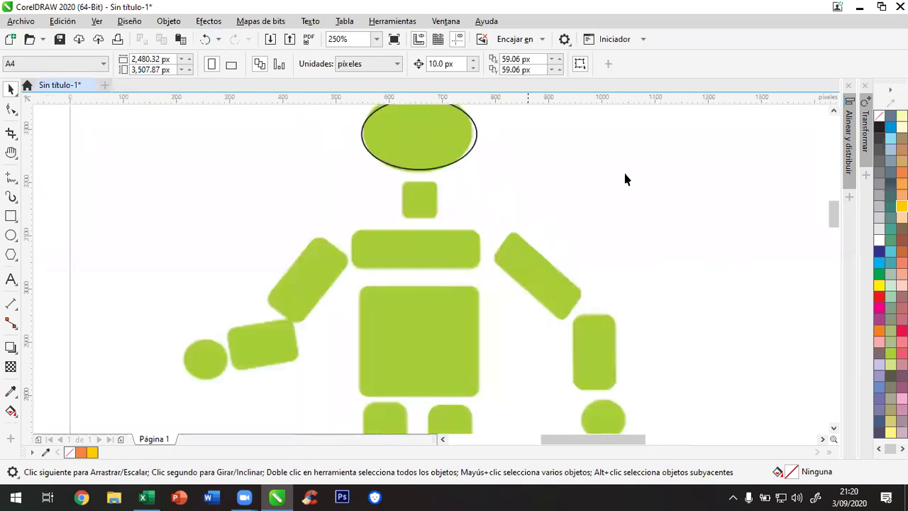
# Resize the outlined ellipse to fit the green head shape, about 200 px wide and 154 px high
pyautogui.moveTo(829, 208); pyautogui.dragTo(828, 199)
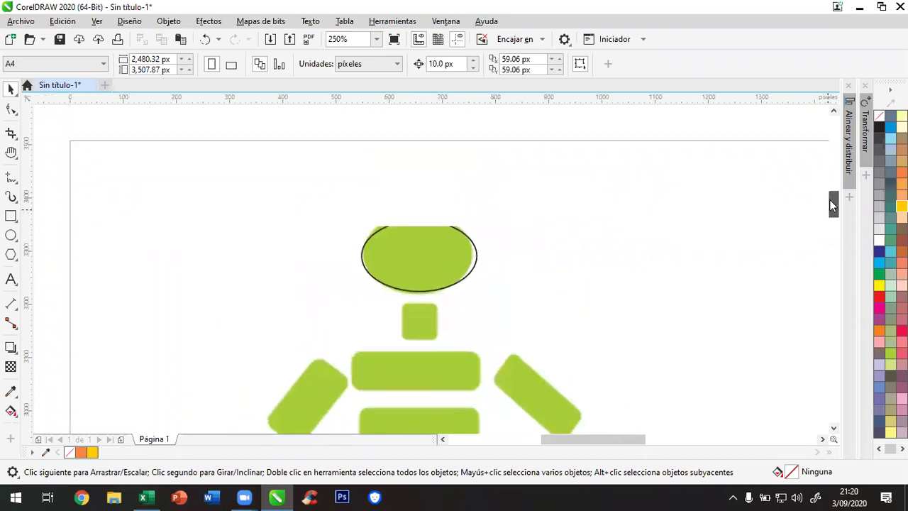
pyautogui.click(440, 236)
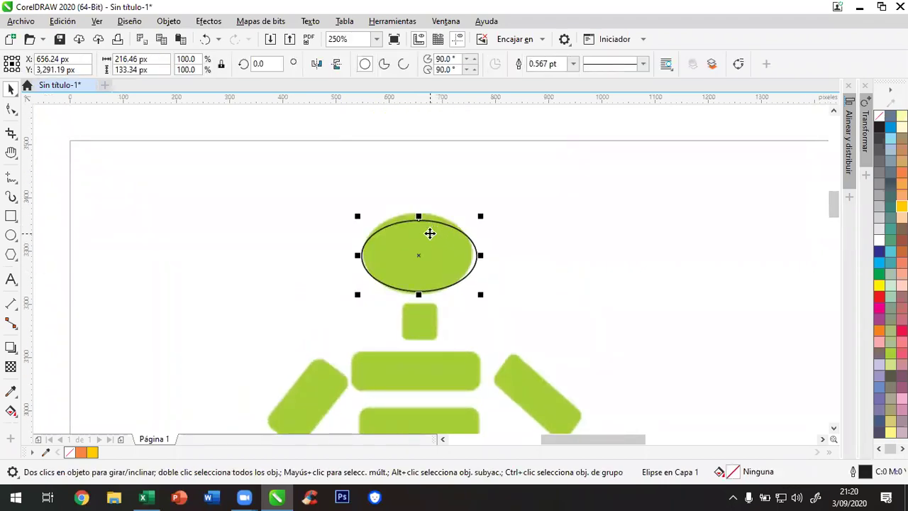
pyautogui.scroll(2, 428, 237)
pyautogui.moveTo(409, 204); pyautogui.dragTo(407, 189)
pyautogui.moveTo(407, 351); pyautogui.dragTo(407, 356)
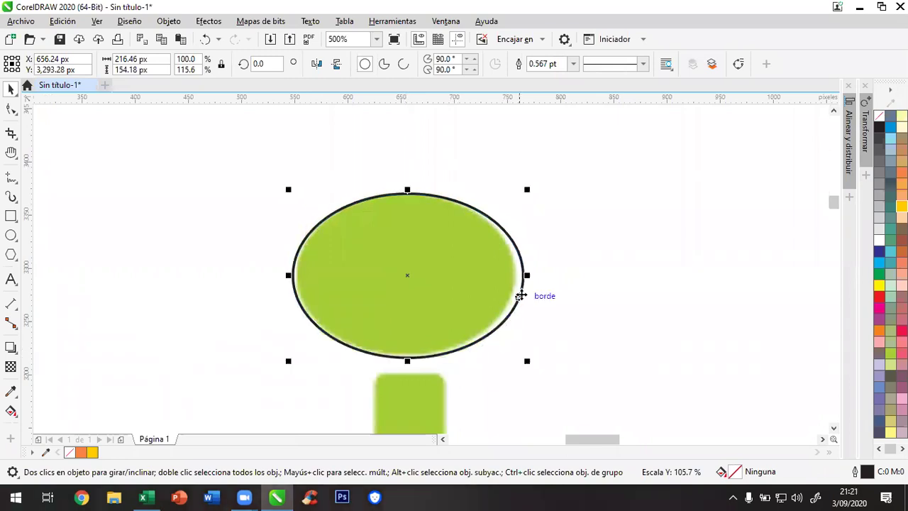
pyautogui.moveTo(523, 272); pyautogui.dragTo(516, 273)
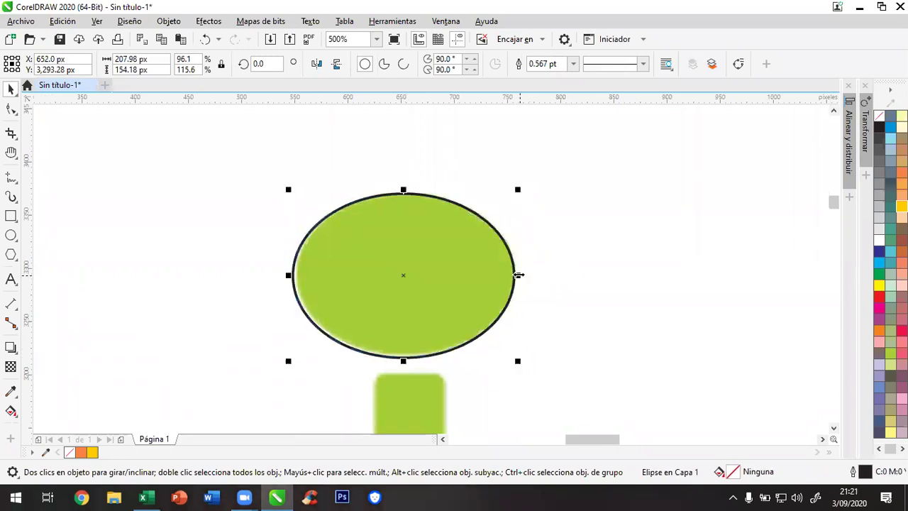
pyautogui.moveTo(290, 275); pyautogui.dragTo(297, 275)
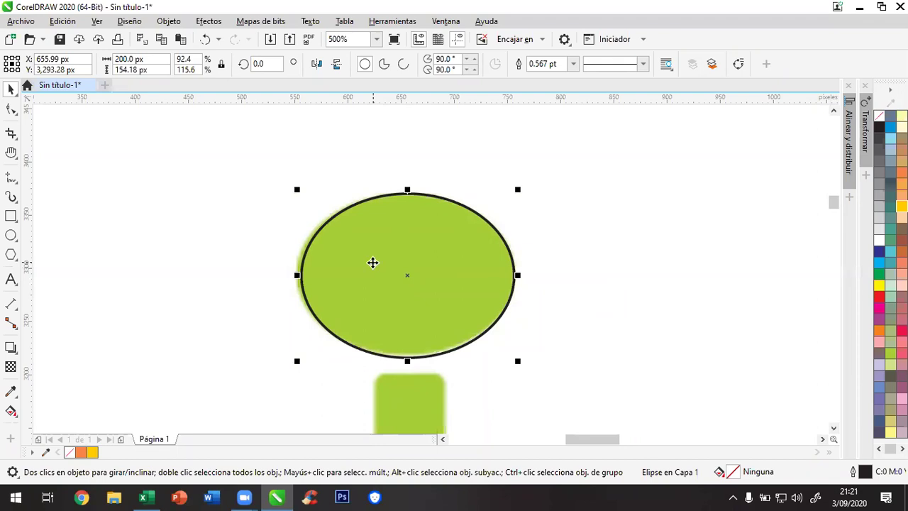
# Try nudging the head ellipse left and right in 10 px steps to centre it over the green head
pyautogui.press('Left')
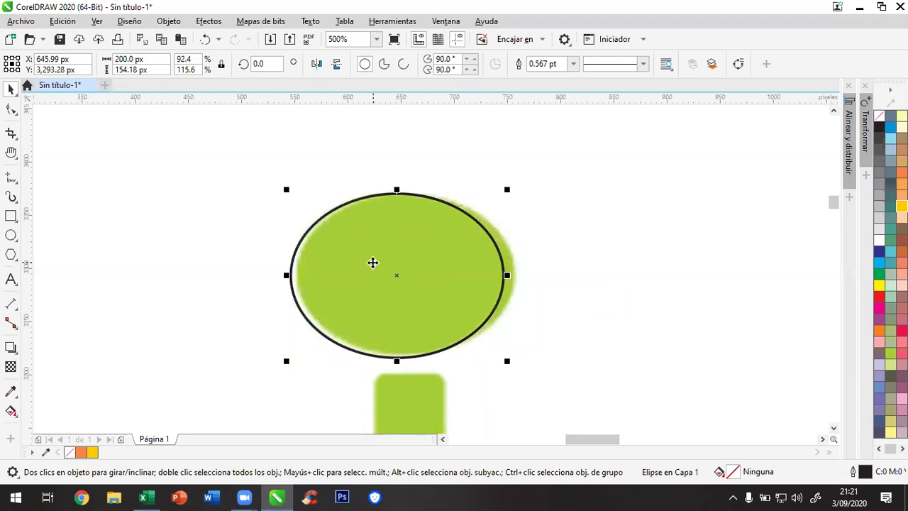
pyautogui.press('Right')
pyautogui.press('Right')
pyautogui.press('Right')
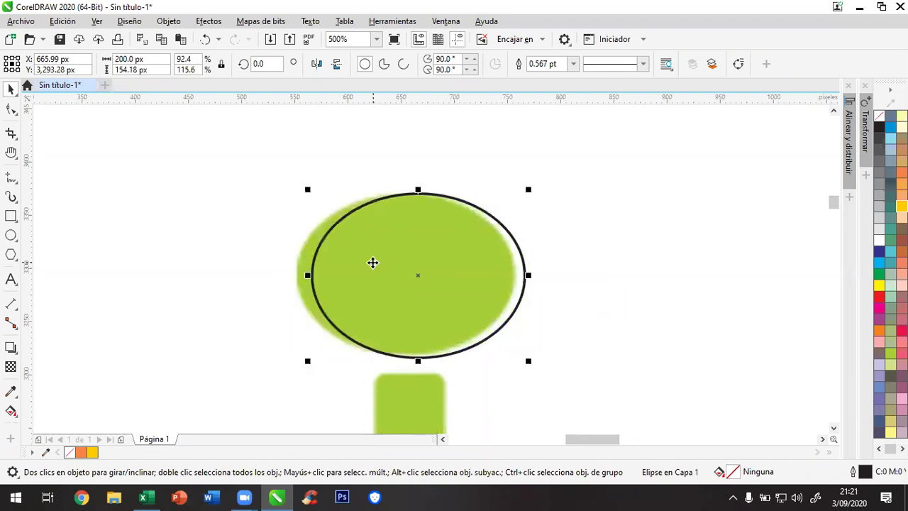
pyautogui.press('Left')
pyautogui.press('Left')
pyautogui.press('Right')
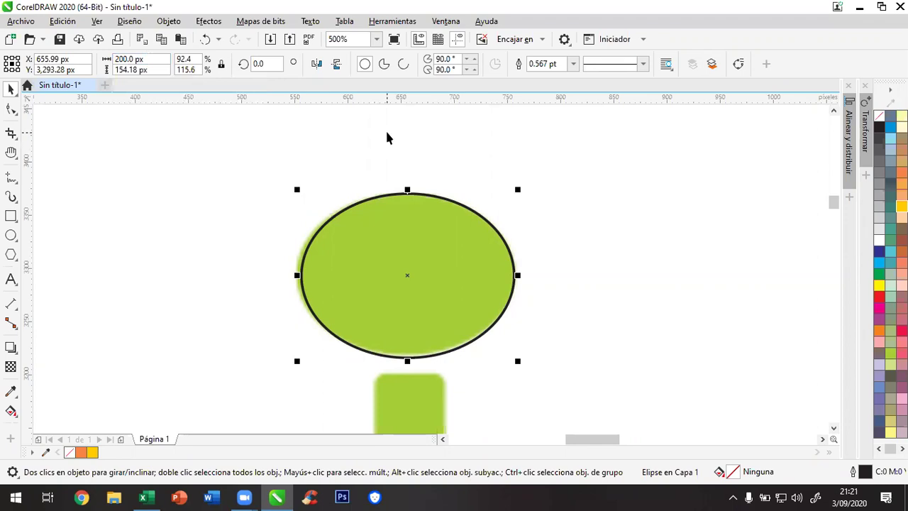
# Set the document units to centimetres and nudge the head ellipse horizontally in 0.01 cm steps to align it with the green head
pyautogui.click(216, 168)
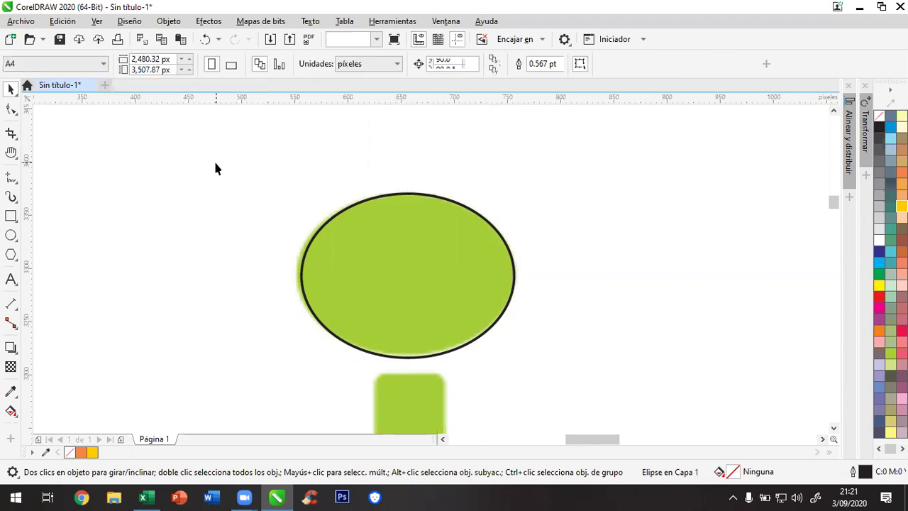
pyautogui.click(380, 63)
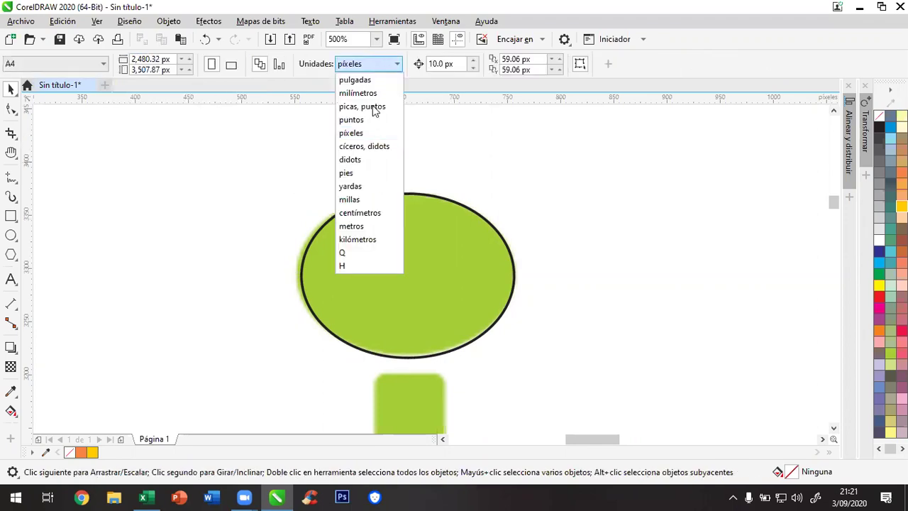
pyautogui.click(368, 214)
pyautogui.click(413, 233)
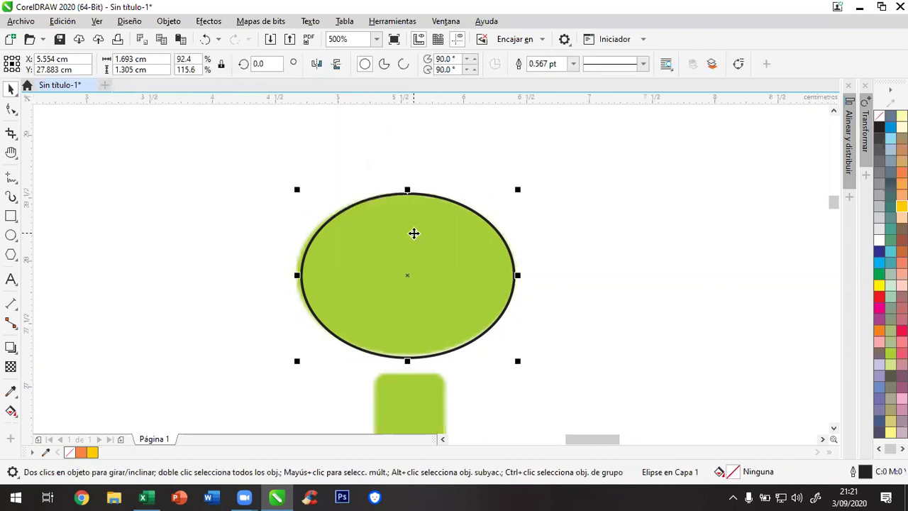
pyautogui.press('Left')
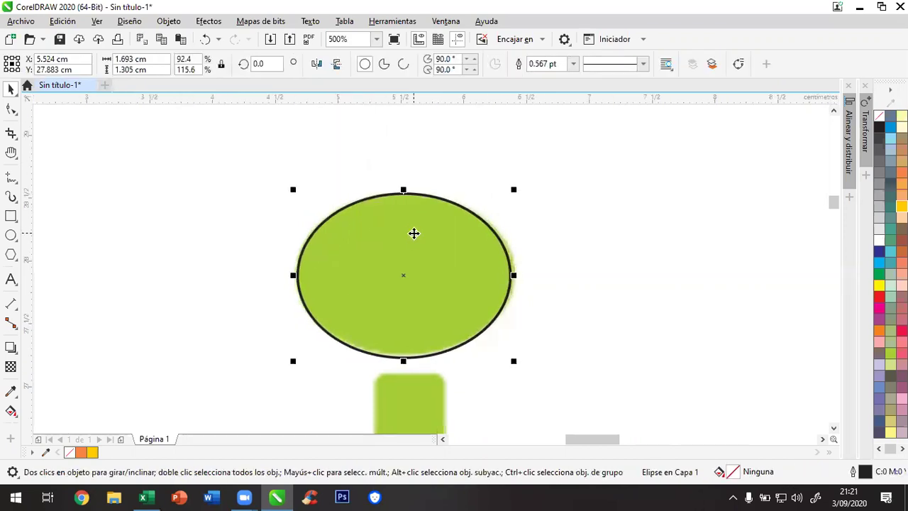
pyautogui.press('Left')
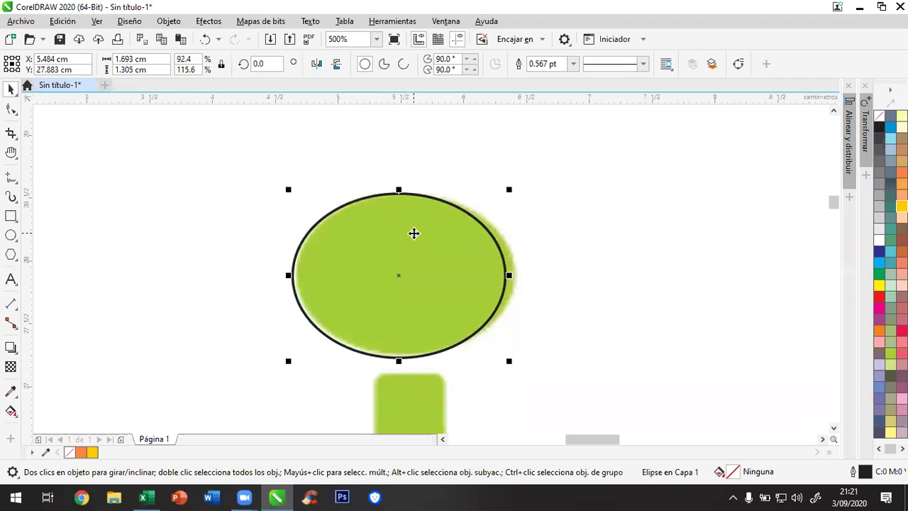
pyautogui.press('Right')
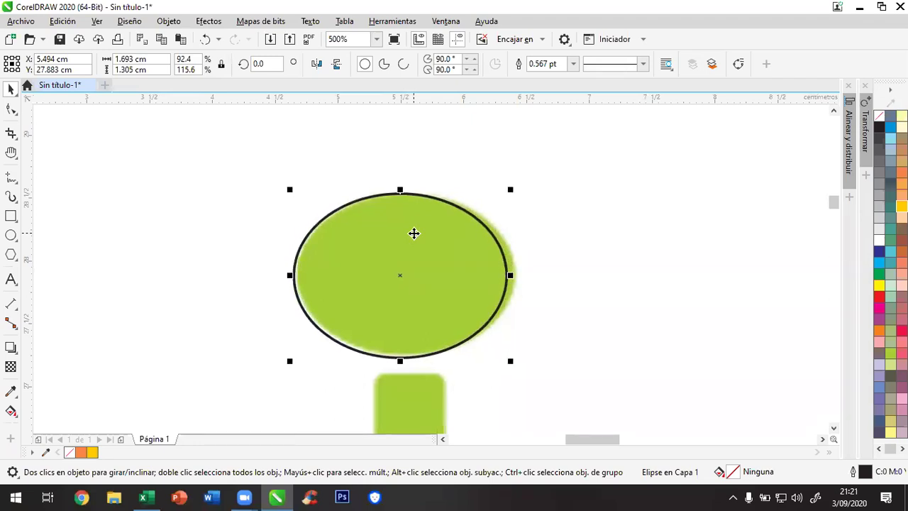
pyautogui.press('Right')
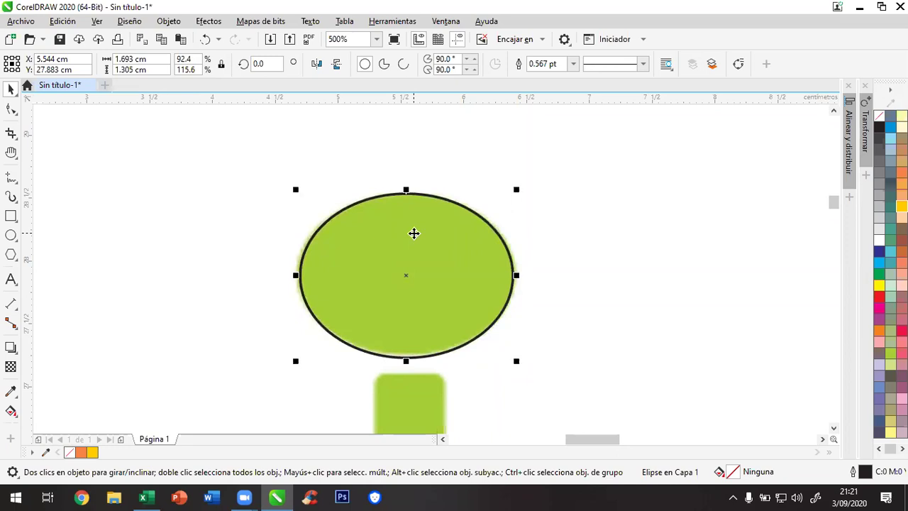
# Set the document units to metres and shift the head ellipse very slightly left over the green head
pyautogui.click(536, 131)
pyautogui.click(397, 65)
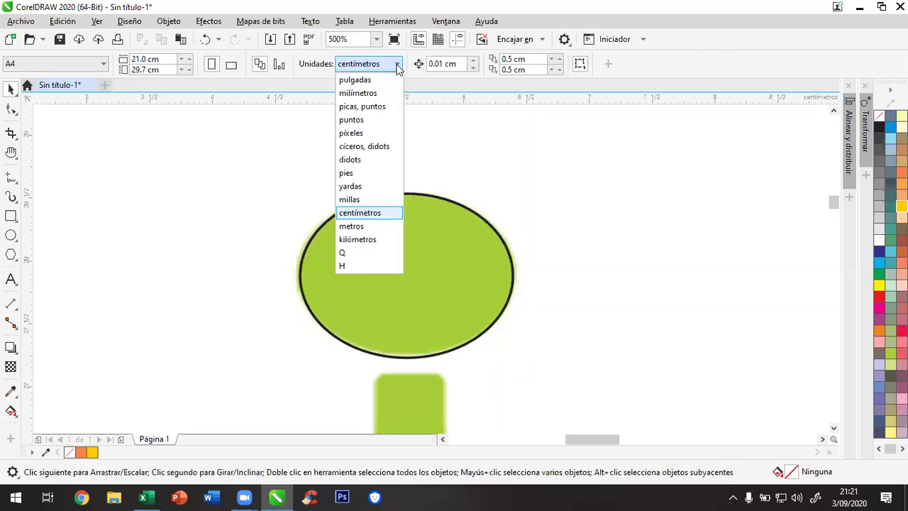
pyautogui.click(367, 226)
pyautogui.scroll(-4, 441, 230)
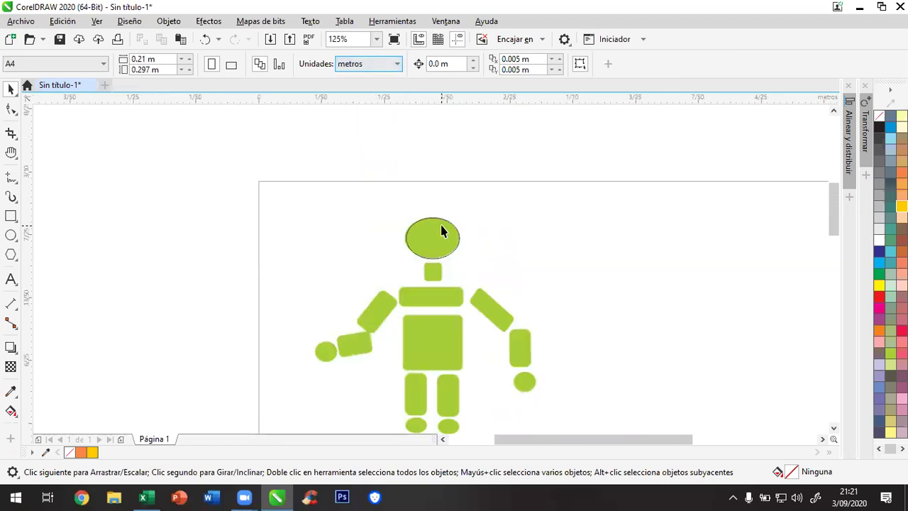
pyautogui.click(436, 239)
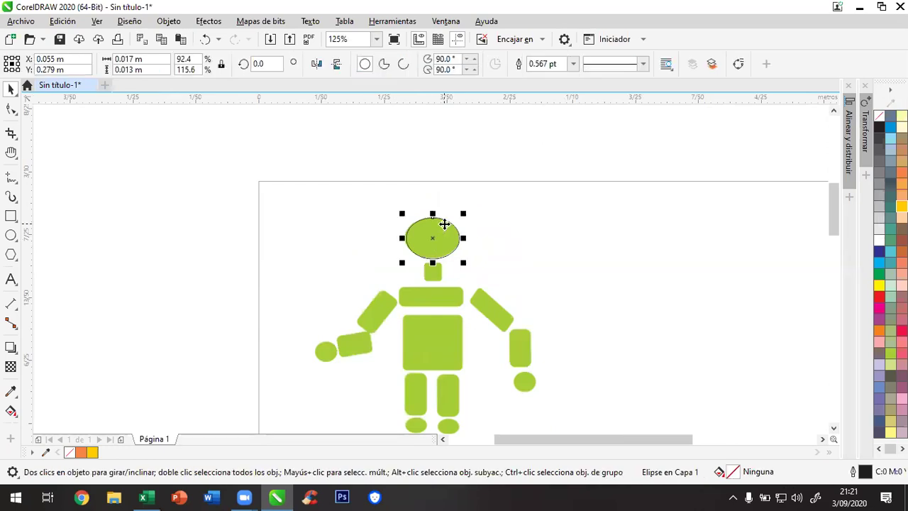
pyautogui.moveTo(444, 224); pyautogui.dragTo(445, 224)
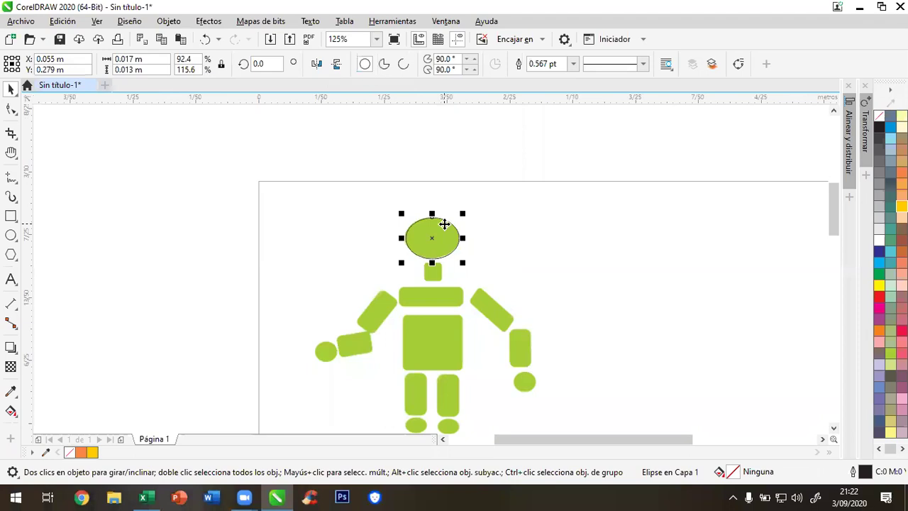
pyautogui.scroll(3, 434, 256)
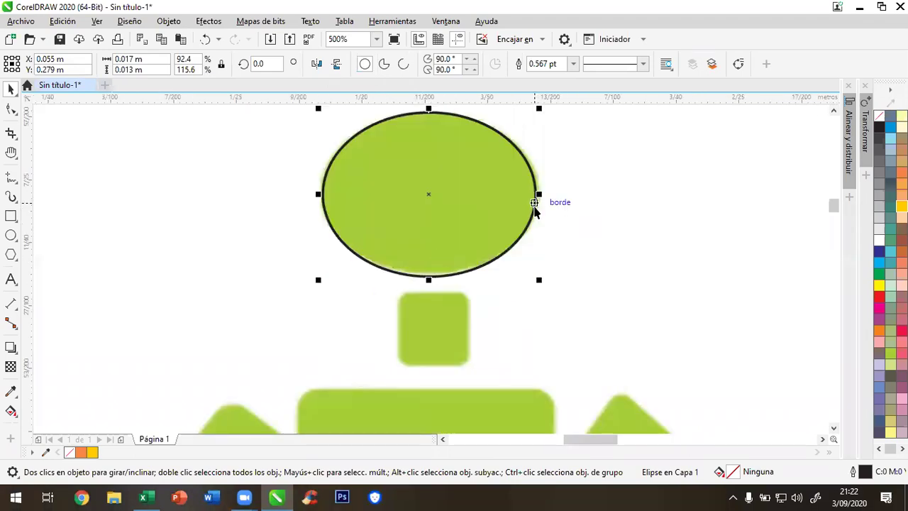
# Set the document units back to centimetres with nothing selected
pyautogui.click(240, 164)
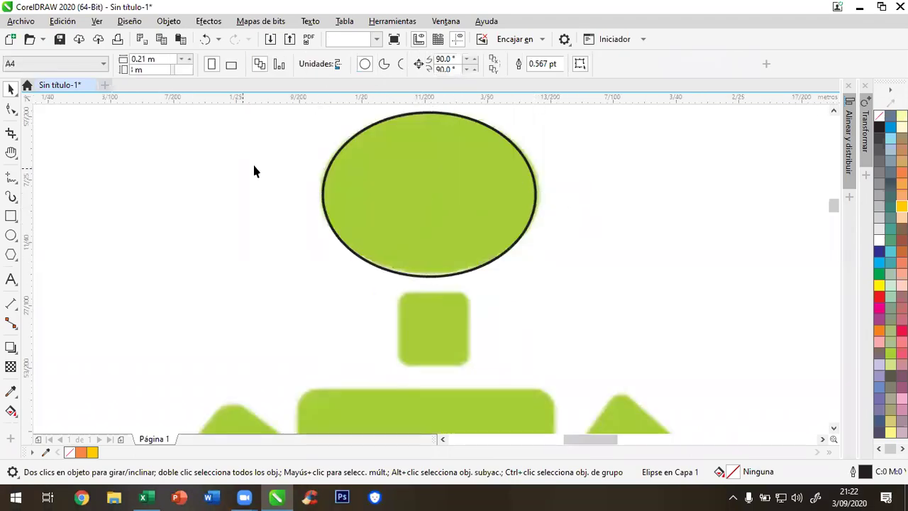
pyautogui.click(365, 64)
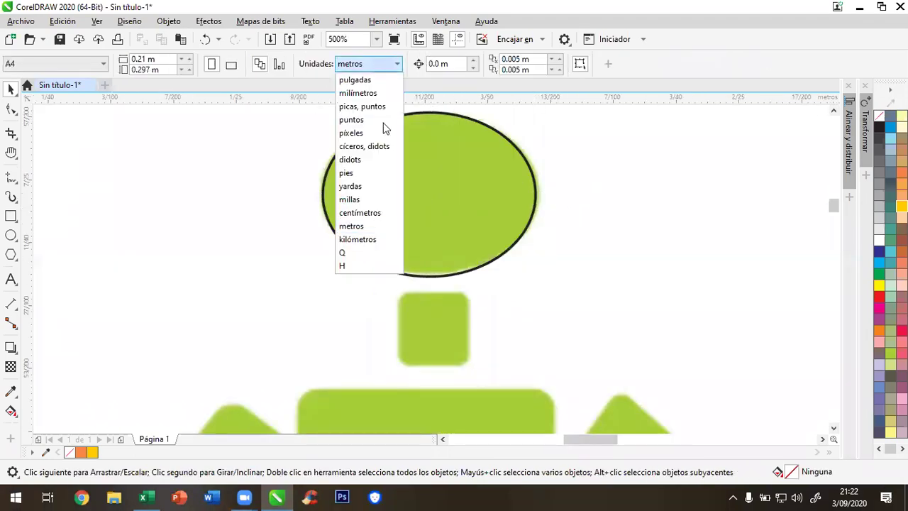
pyautogui.click(371, 212)
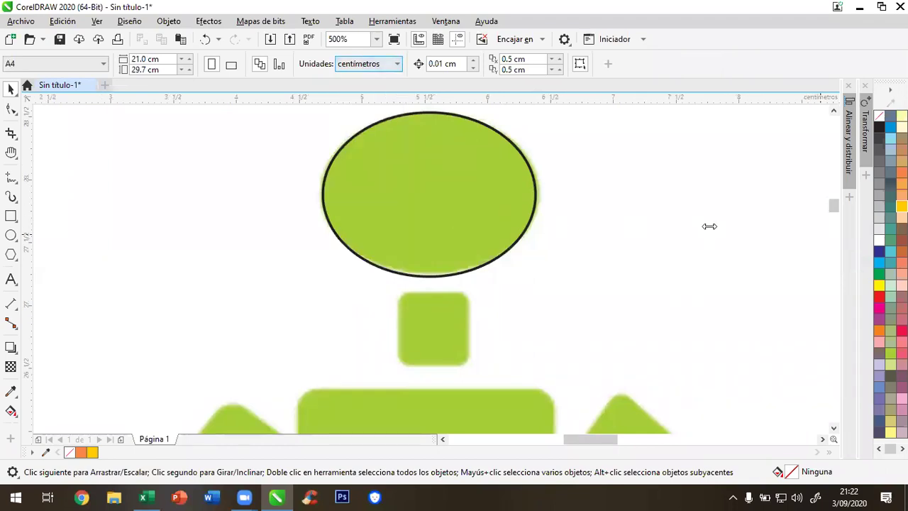
# Set the head ellipse's width to 1.71 cm and refine it to 1.75 cm to match the green head
pyautogui.click(834, 111)
pyautogui.click(834, 110)
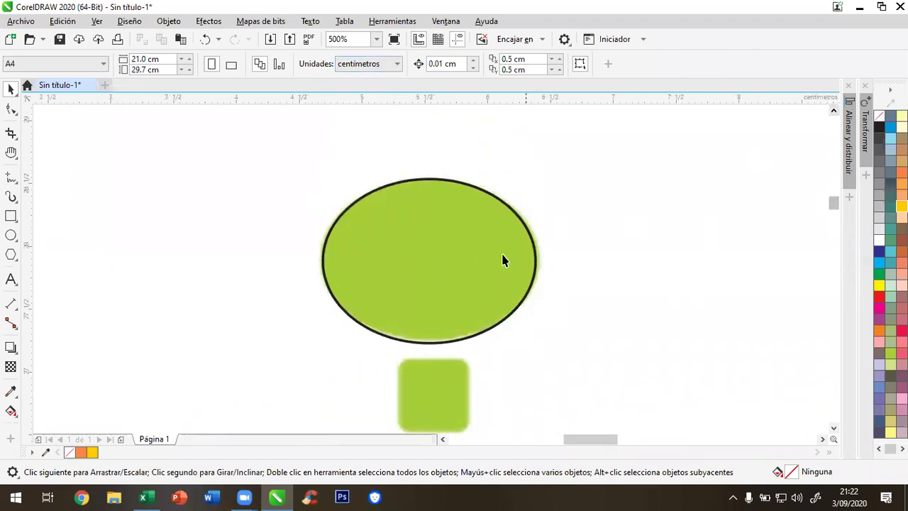
pyautogui.click(430, 237)
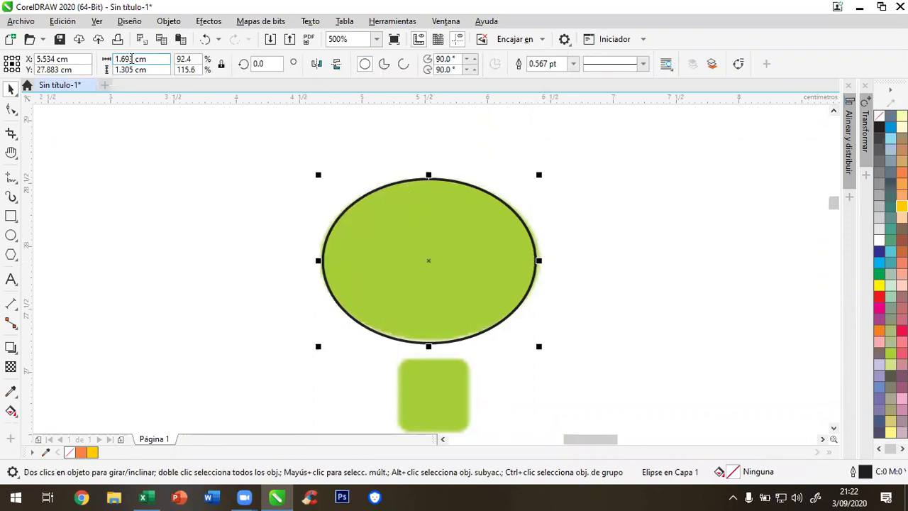
pyautogui.moveTo(122, 59); pyautogui.dragTo(137, 59)
pyautogui.write('71')
pyautogui.press('Return')
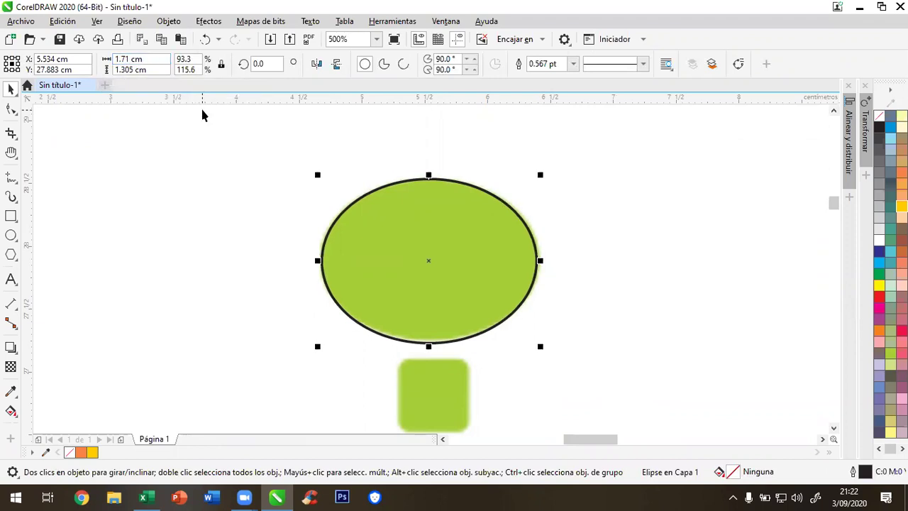
pyautogui.click(128, 59)
pyautogui.write('5')
pyautogui.press('Return')
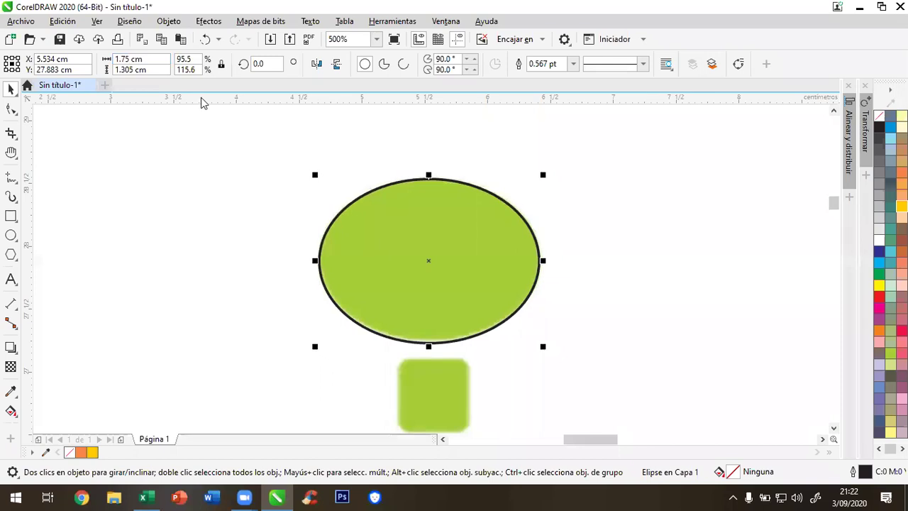
pyautogui.click(723, 226)
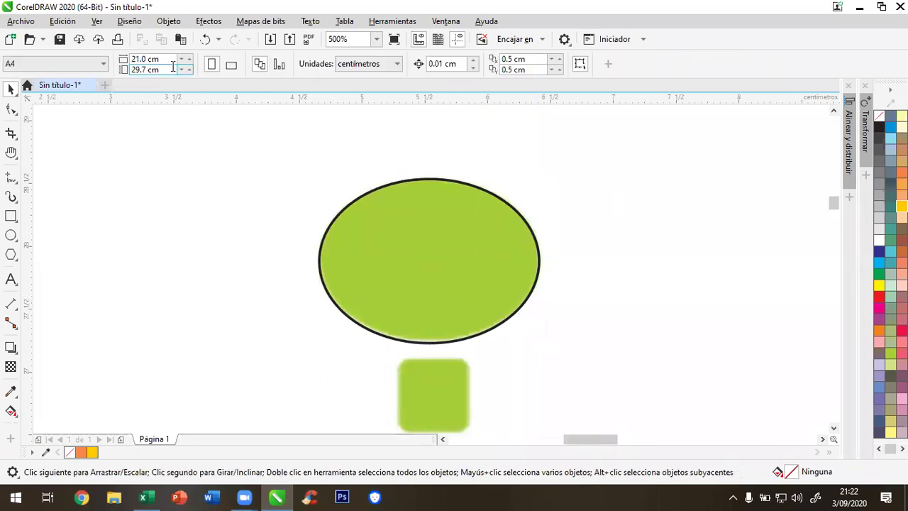
# Try stretching the head ellipse horizontally from each side to about 3.35 cm wide, undoing each stretch
pyautogui.click(412, 233)
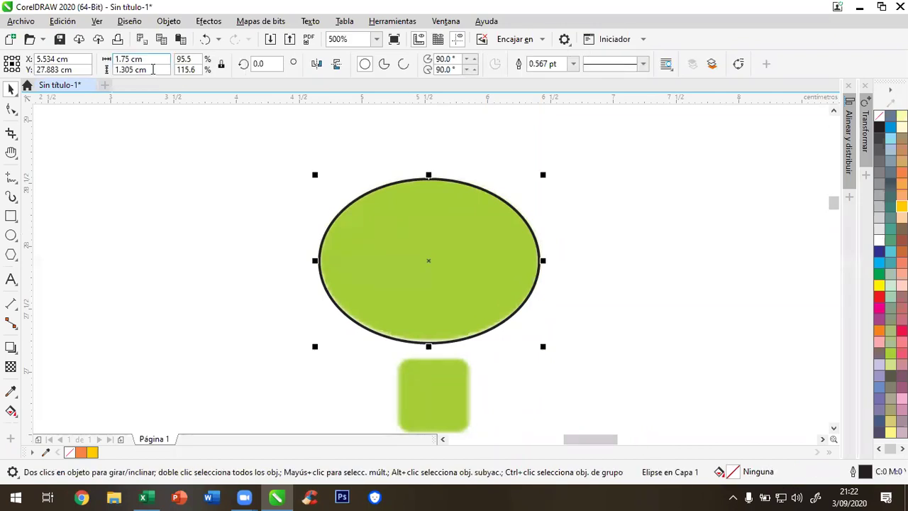
pyautogui.moveTo(644, 269); pyautogui.dragTo(765, 263)
pyautogui.hotkey('ctrl', 'z')
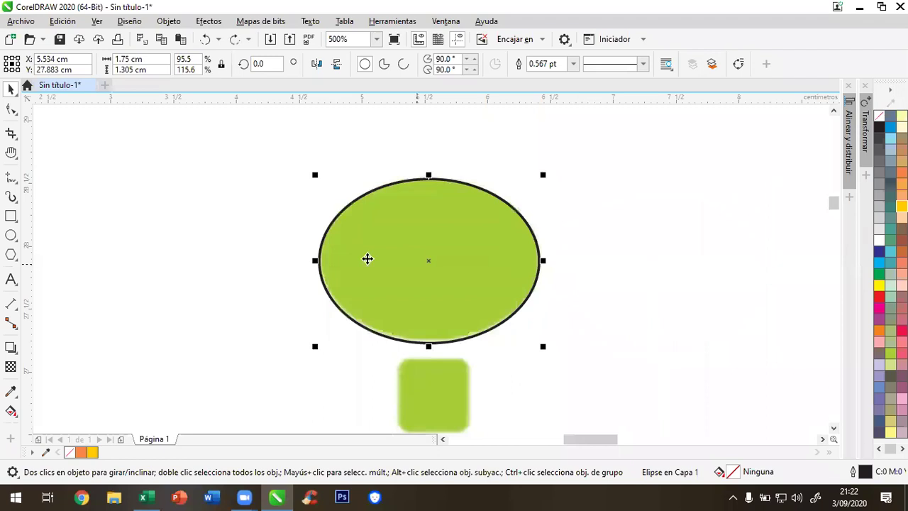
pyautogui.moveTo(315, 260); pyautogui.dragTo(114, 260)
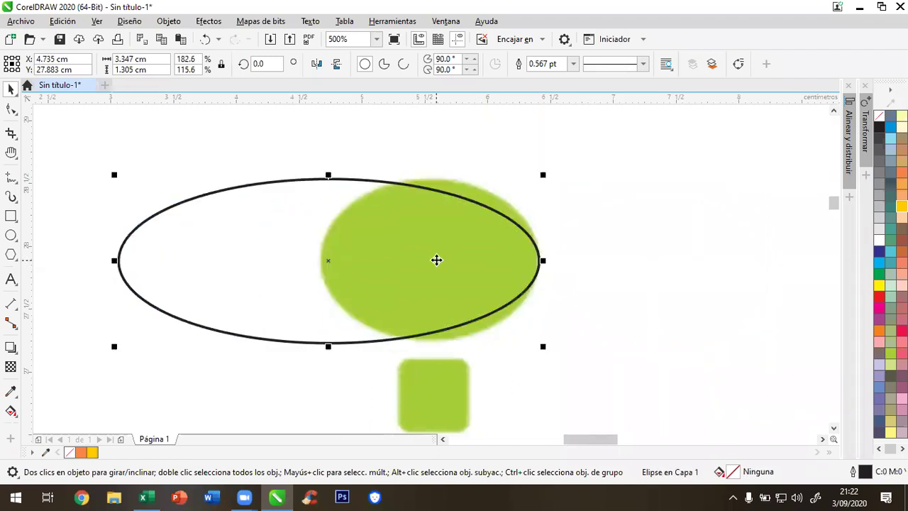
pyautogui.hotkey('ctrl', 'z')
# Set the head ellipse's height to 1.2 cm and refine it to 1.28 cm to match the green head
pyautogui.click(648, 229)
pyautogui.click(443, 246)
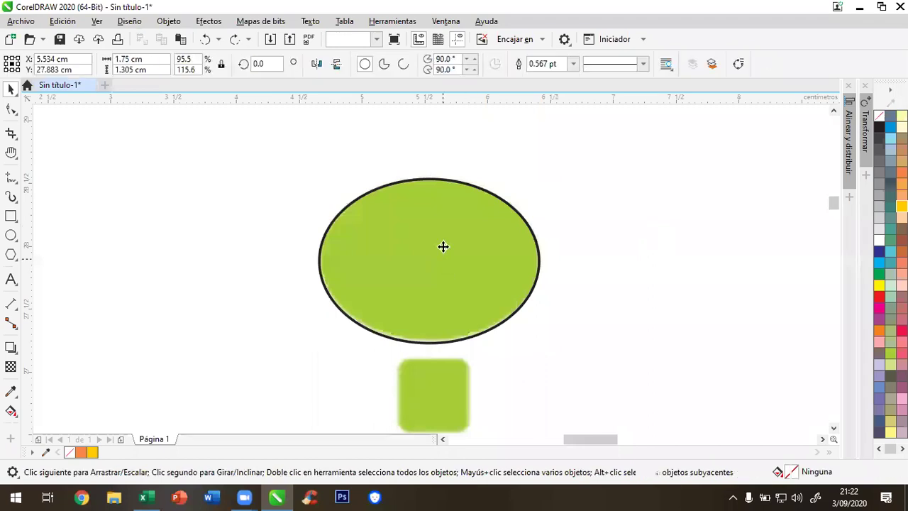
pyautogui.click(443, 246)
pyautogui.click(135, 70)
pyautogui.doubleClick(123, 70)
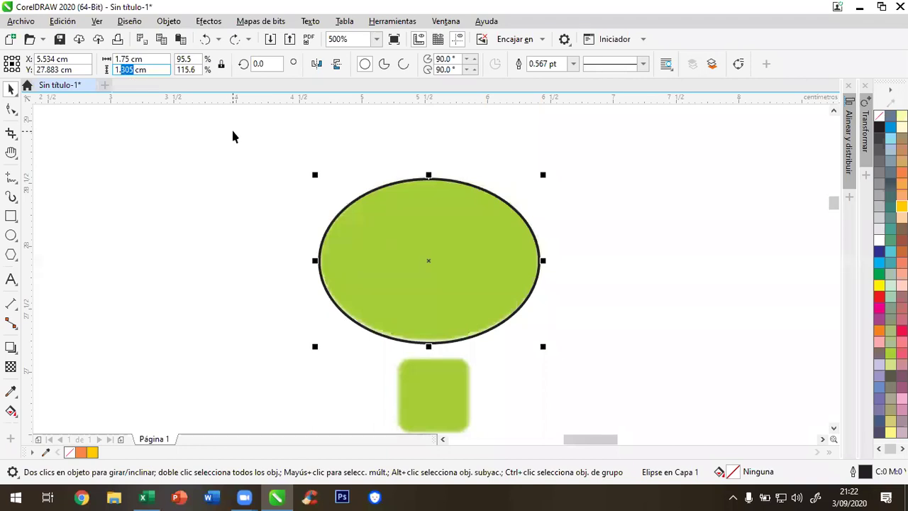
pyautogui.write('1.2')
pyautogui.press('Return')
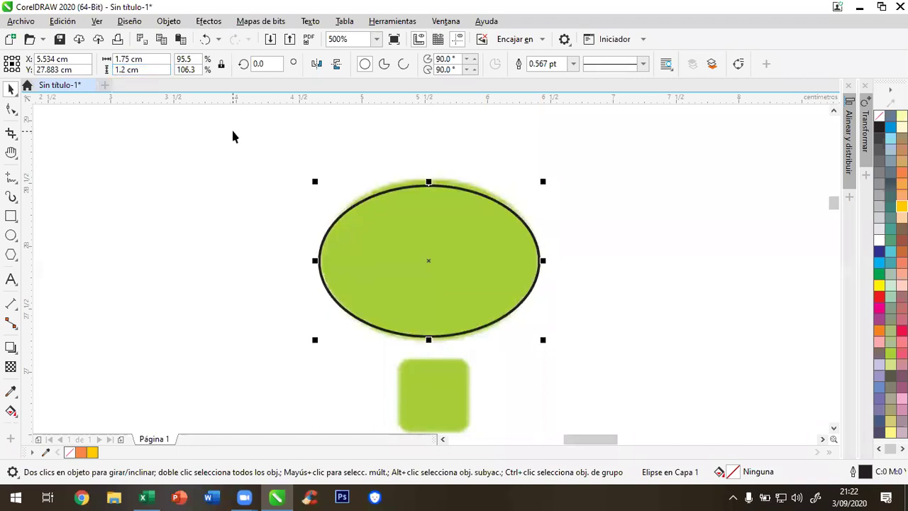
pyautogui.click(118, 70)
pyautogui.write('8')
pyautogui.press('Return')
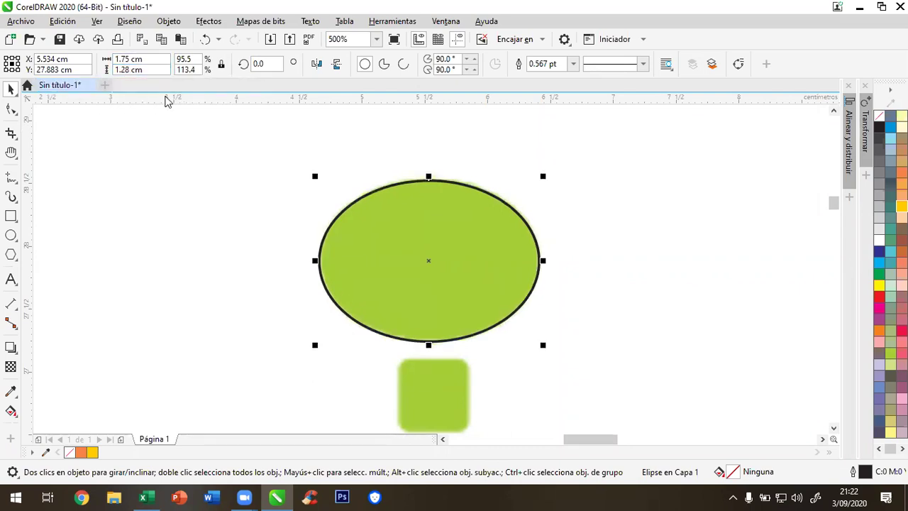
# Draw a rectangle about 0.9 cm wide and 0.67 cm high over the robot's green neck square
pyautogui.click(572, 203)
pyautogui.click(505, 232)
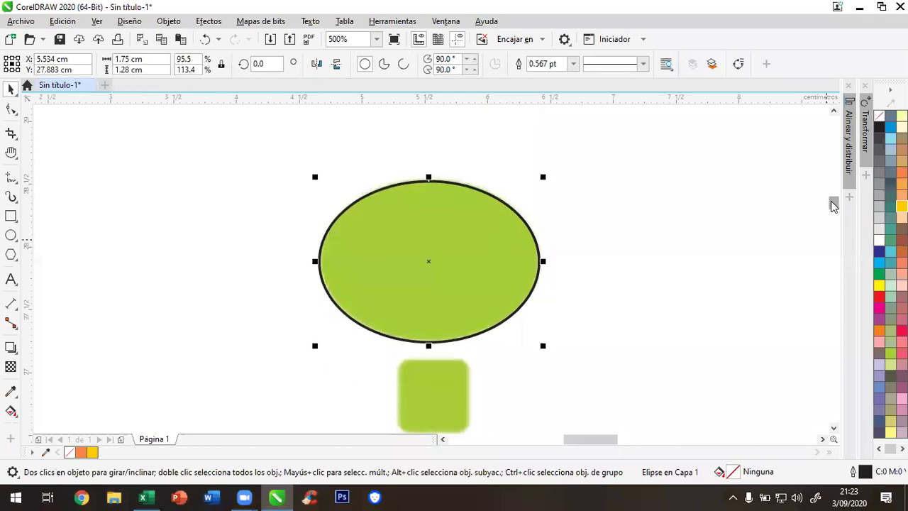
pyautogui.moveTo(833, 203); pyautogui.dragTo(832, 210)
pyautogui.scroll(-2, 692, 237)
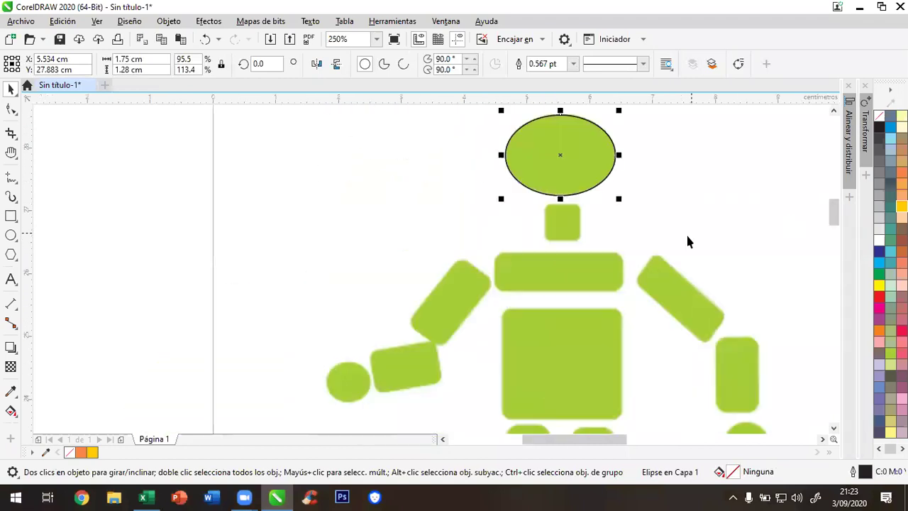
pyautogui.click(822, 439)
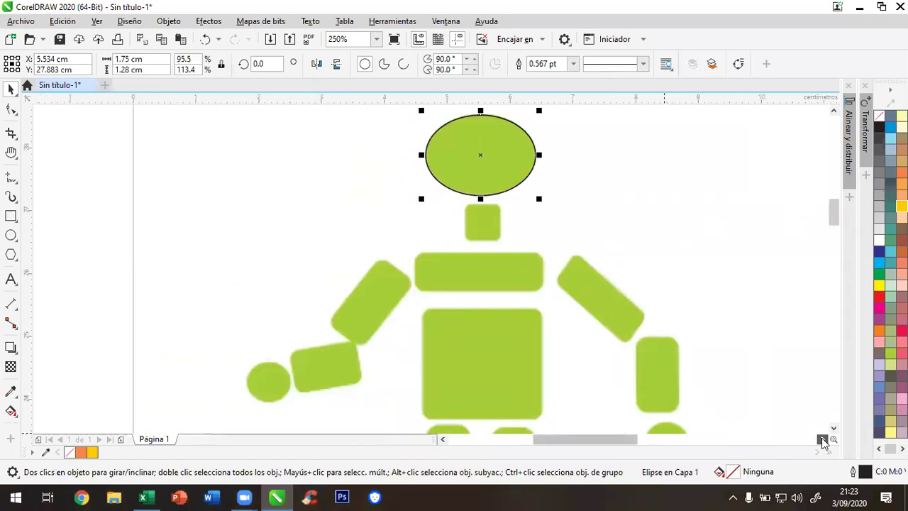
pyautogui.click(823, 439)
pyautogui.click(583, 245)
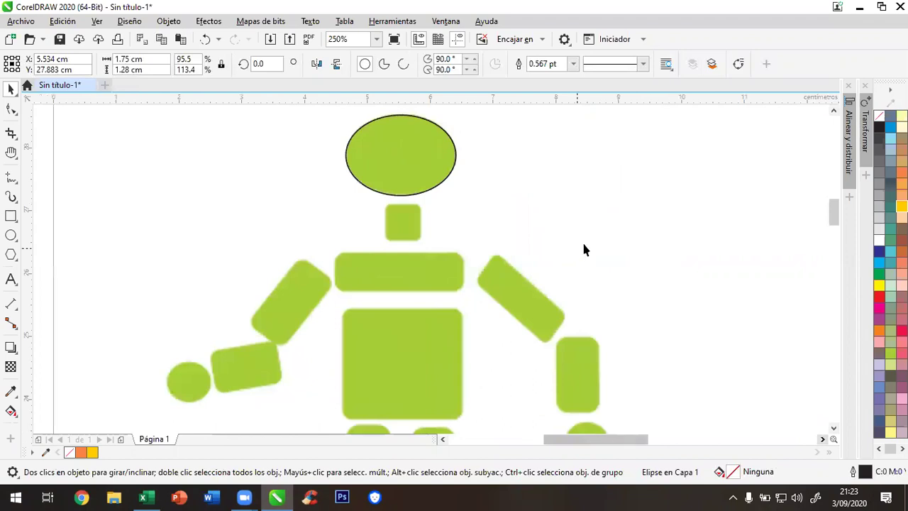
pyautogui.click(14, 222)
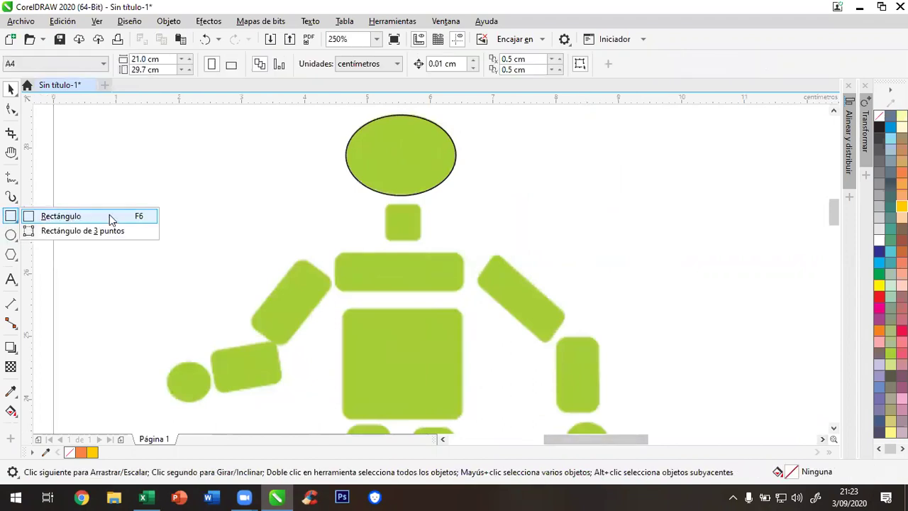
pyautogui.click(61, 216)
pyautogui.scroll(2, 392, 229)
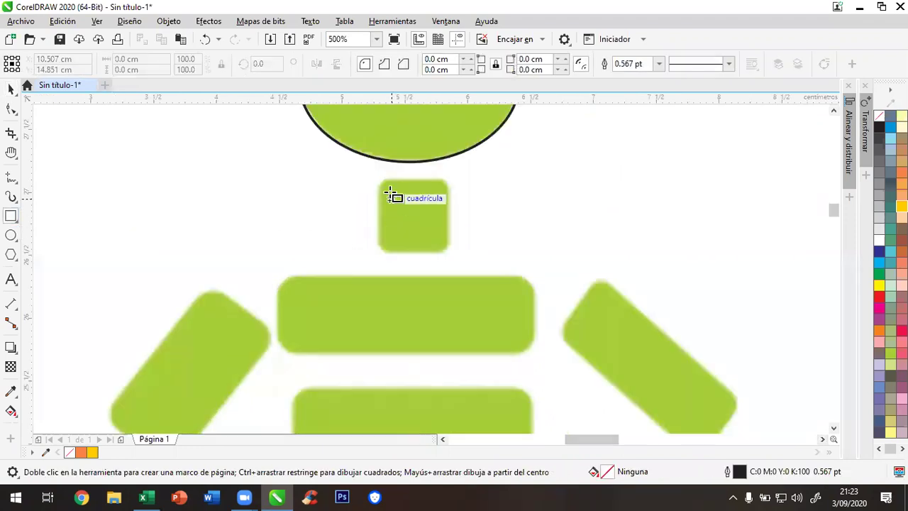
pyautogui.moveTo(378, 178)
pyautogui.mouseDown()
pyautogui.moveTo(398, 237)
pyautogui.moveTo(494, 263)
pyautogui.mouseUp()
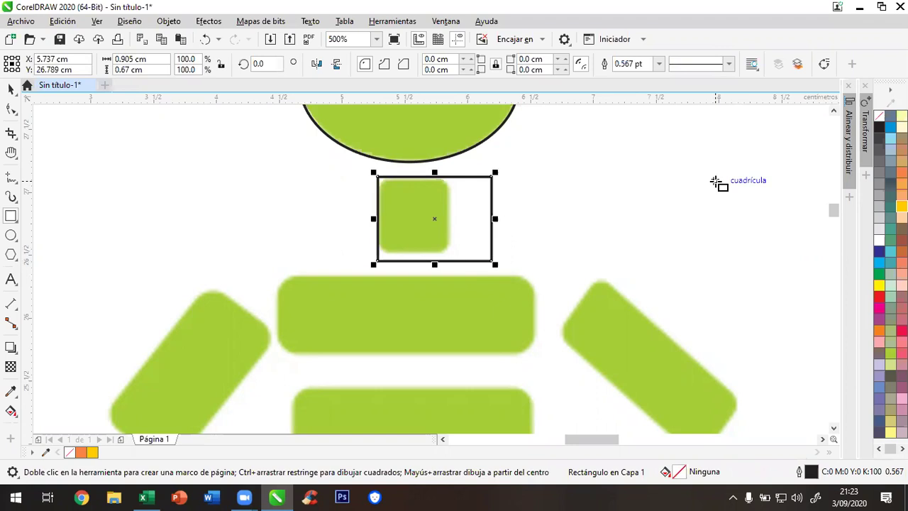
# Resize the neck rectangle to about 0.58 cm wide and 0.6 cm high to fit the green square
pyautogui.press('space')
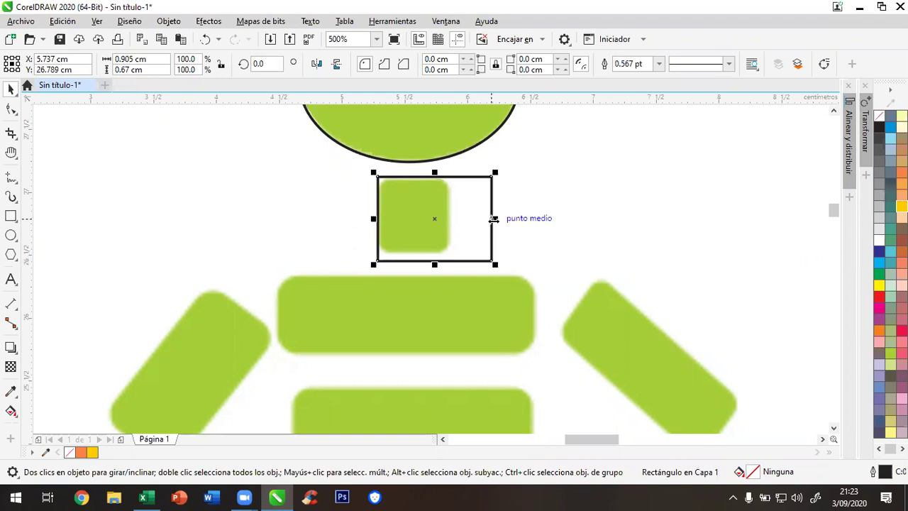
pyautogui.moveTo(493, 219); pyautogui.dragTo(451, 221)
pyautogui.moveTo(415, 265); pyautogui.dragTo(414, 251)
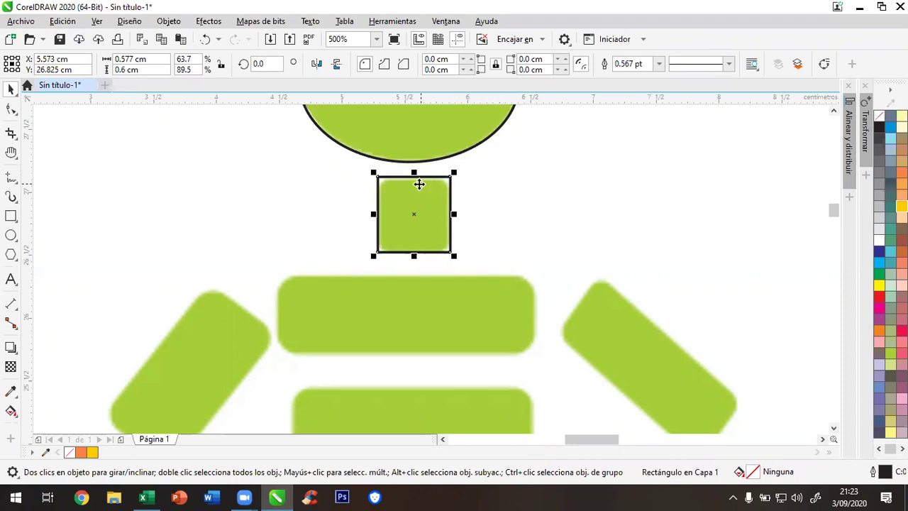
pyautogui.moveTo(413, 173); pyautogui.dragTo(416, 179)
pyautogui.click(504, 197)
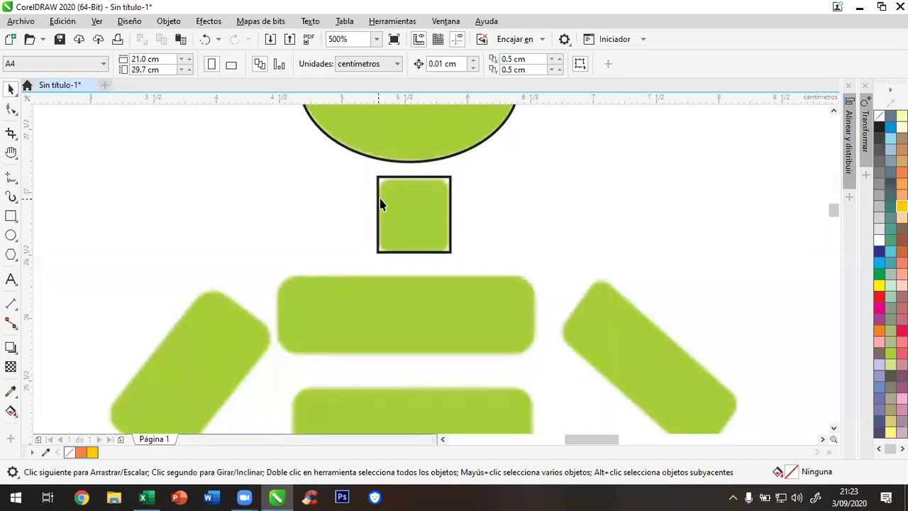
# Round all four corners of the neck rectangle with a 0.1 cm radius
pyautogui.click(408, 193)
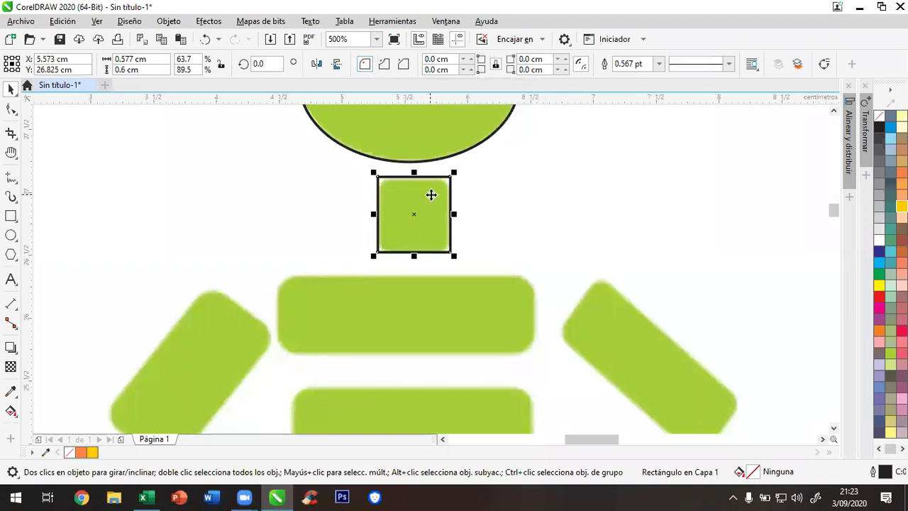
pyautogui.click(470, 60)
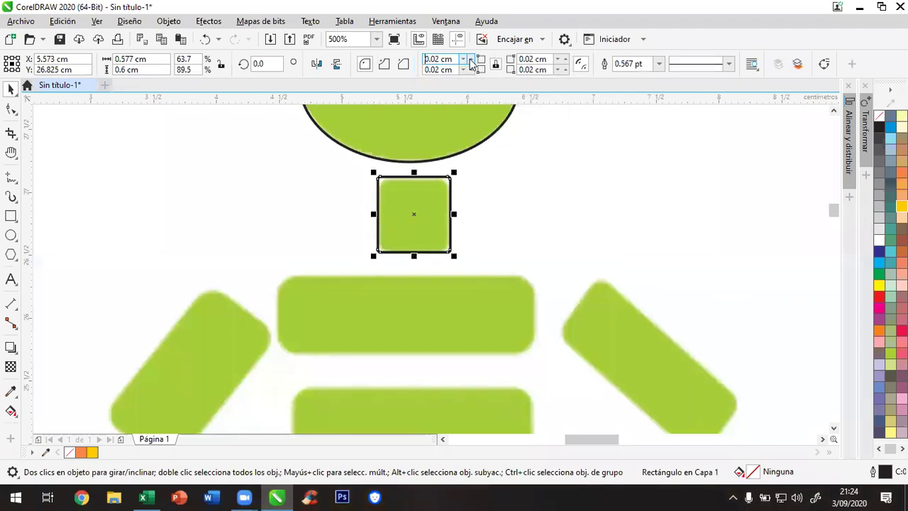
pyautogui.click(470, 60)
pyautogui.click(471, 59)
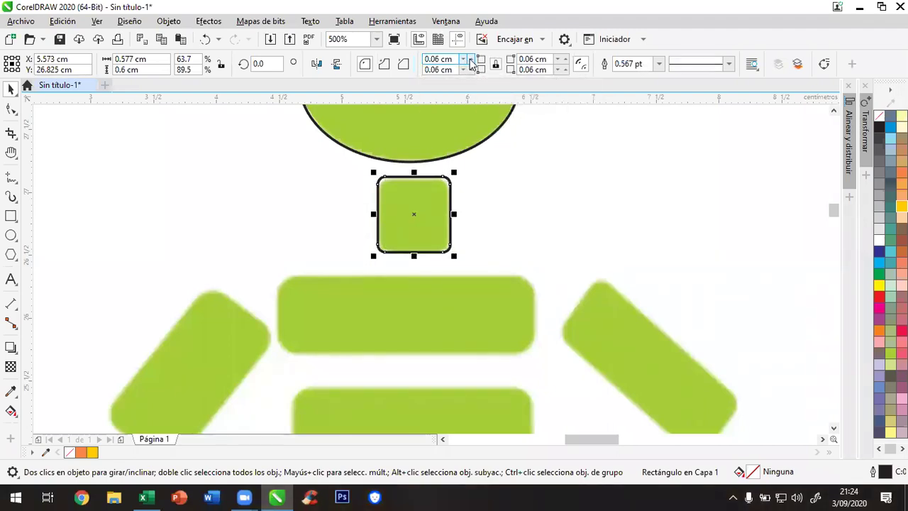
pyautogui.click(470, 59)
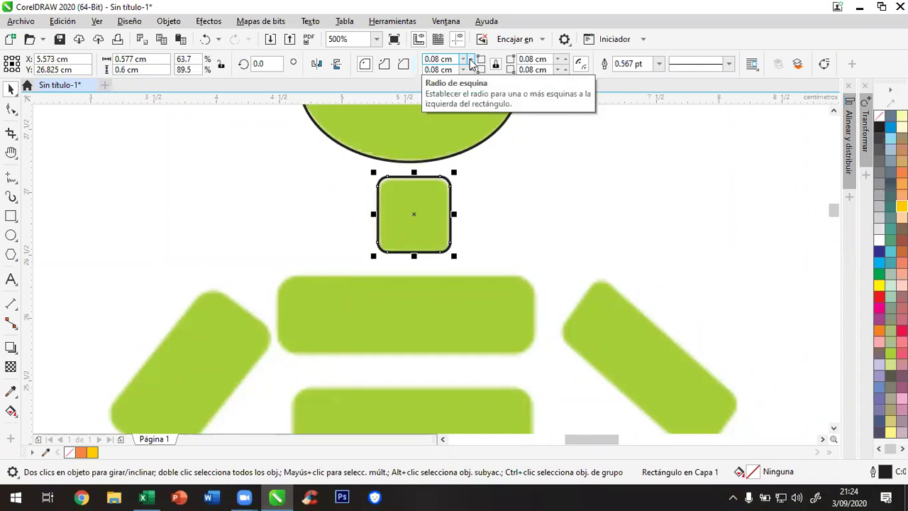
pyautogui.click(470, 59)
pyautogui.click(624, 223)
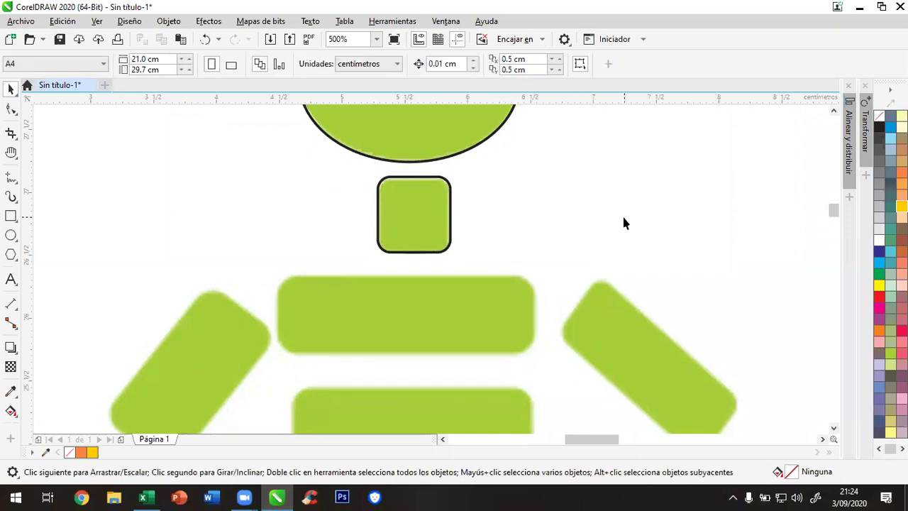
pyautogui.click(428, 223)
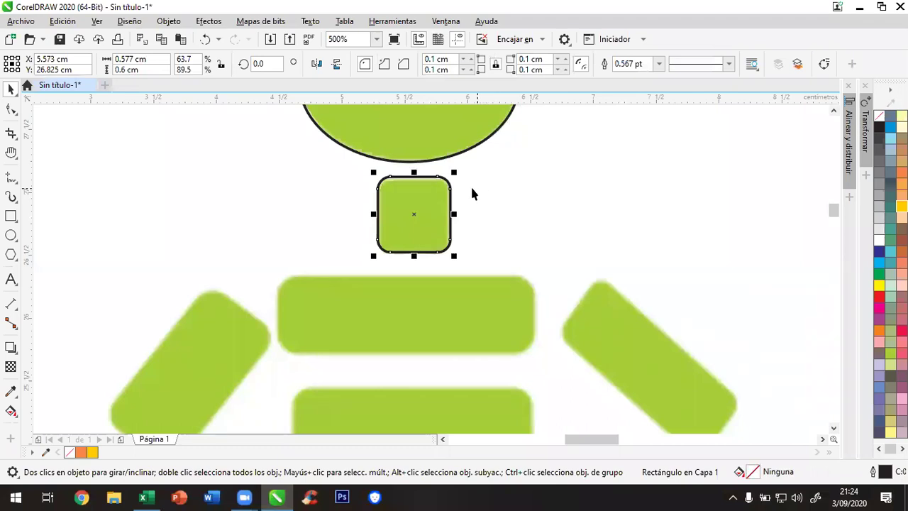
pyautogui.click(535, 206)
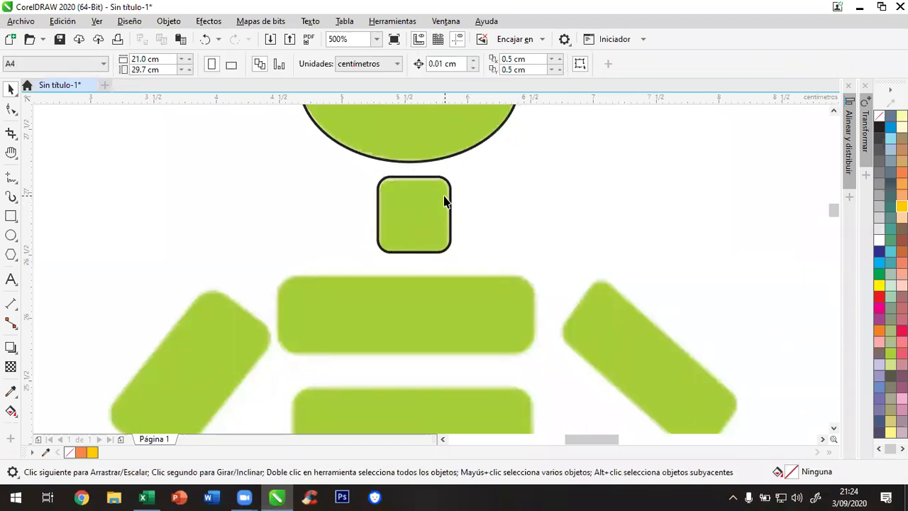
# Place a copy of the rounded neck rectangle over the middle of the green shoulder bar directly below
pyautogui.click(444, 197)
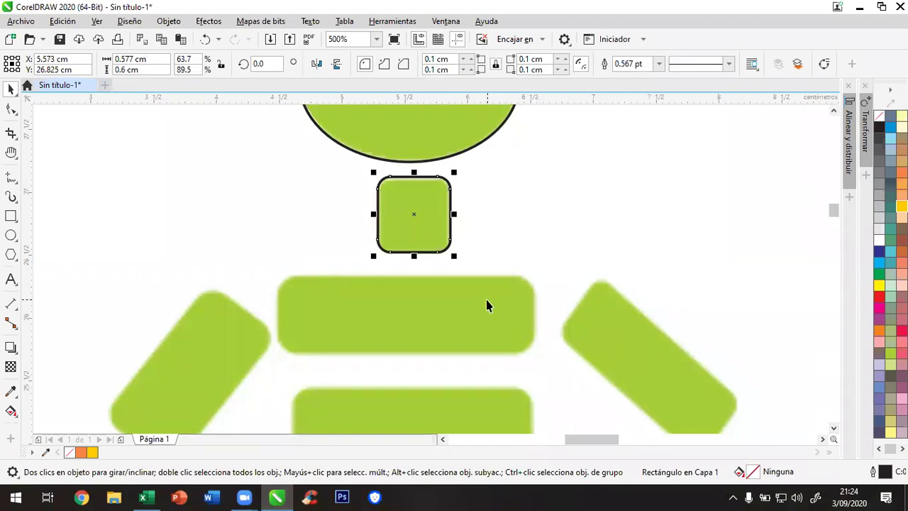
pyautogui.press('h')
pyautogui.moveTo(500, 331); pyautogui.dragTo(524, 268)
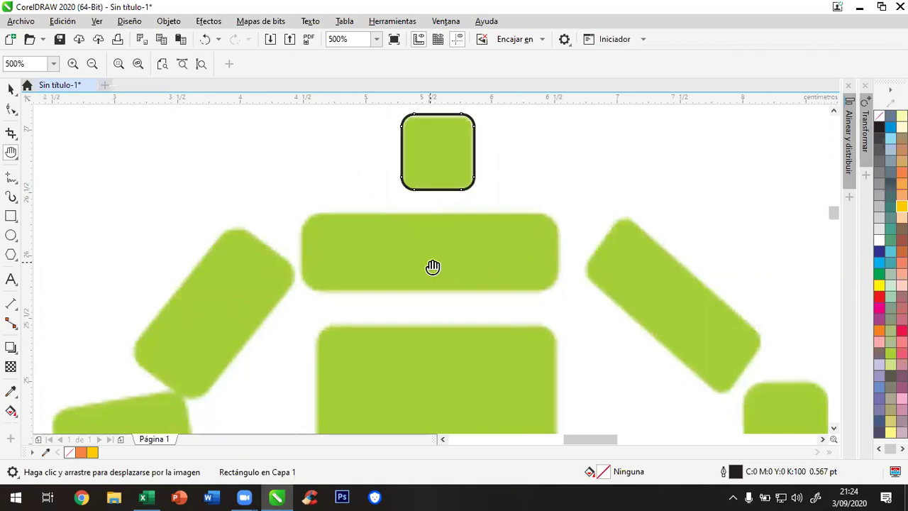
pyautogui.press('space')
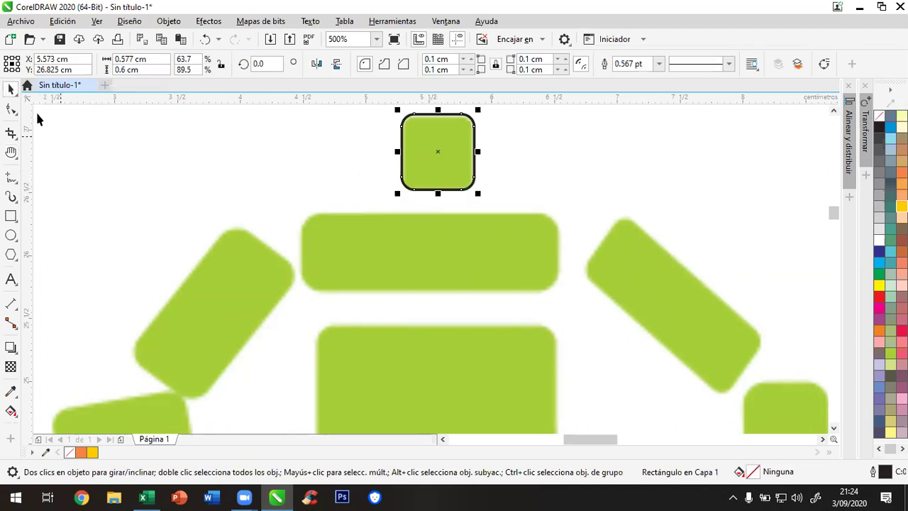
pyautogui.moveTo(441, 160); pyautogui.dragTo(442, 262)
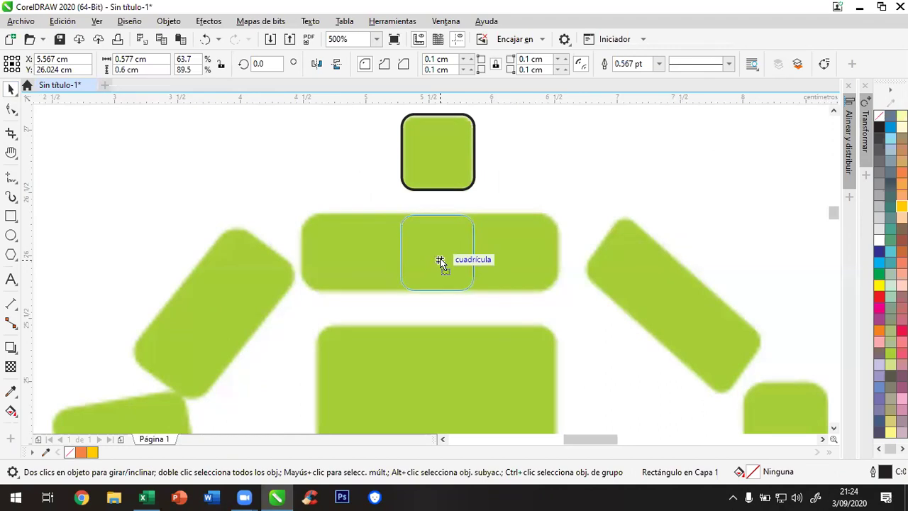
pyautogui.moveTo(440, 261)
pyautogui.mouseDown()
pyautogui.moveTo(407, 260)
pyautogui.moveTo(443, 261)
pyautogui.mouseUp()
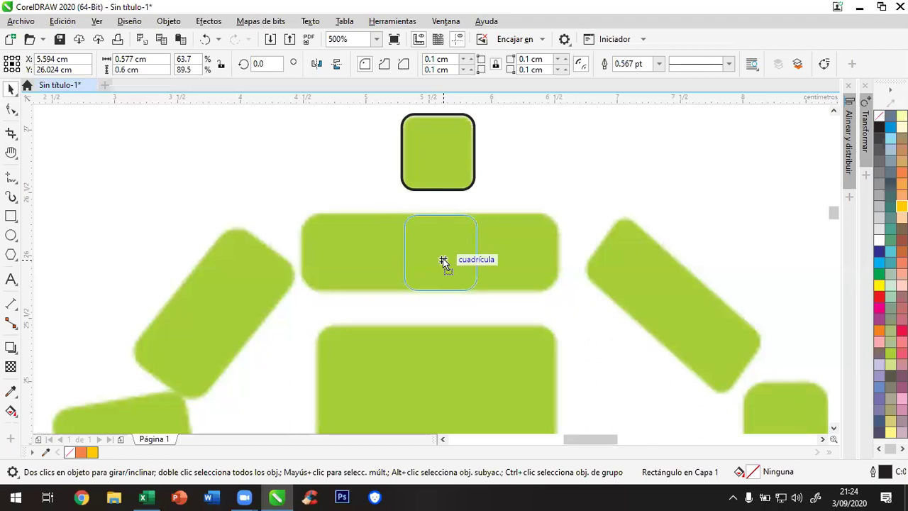
pyautogui.moveTo(442, 258); pyautogui.dragTo(442, 258)
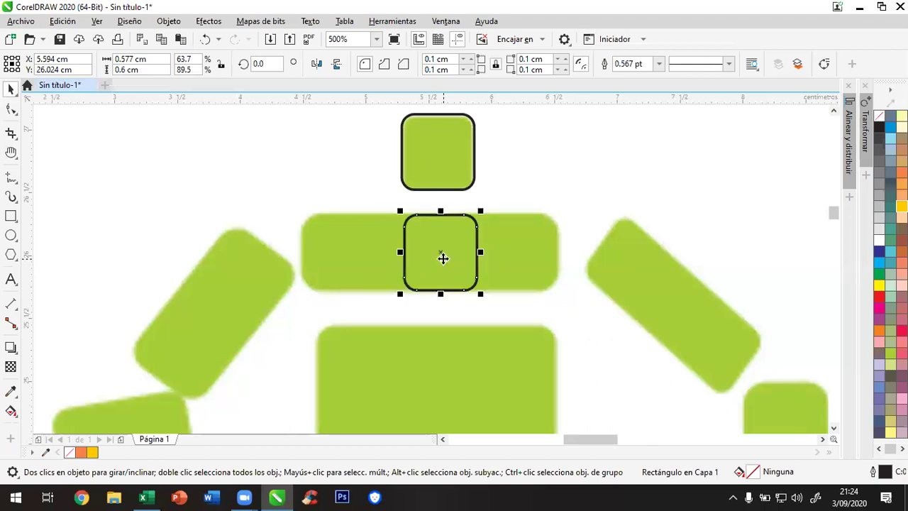
pyautogui.click(577, 221)
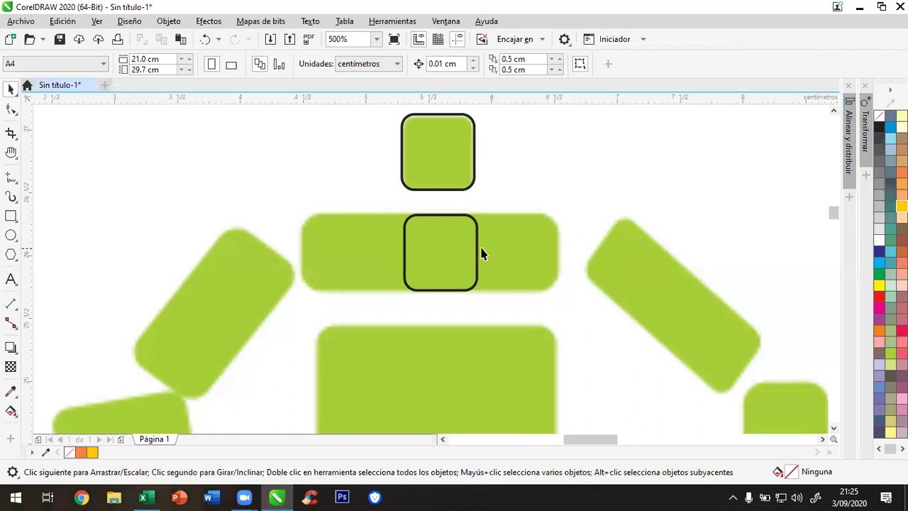
# Stretch the copied rectangle to both ends of the green shoulder bar, about 2.02 cm wide
pyautogui.click(479, 255)
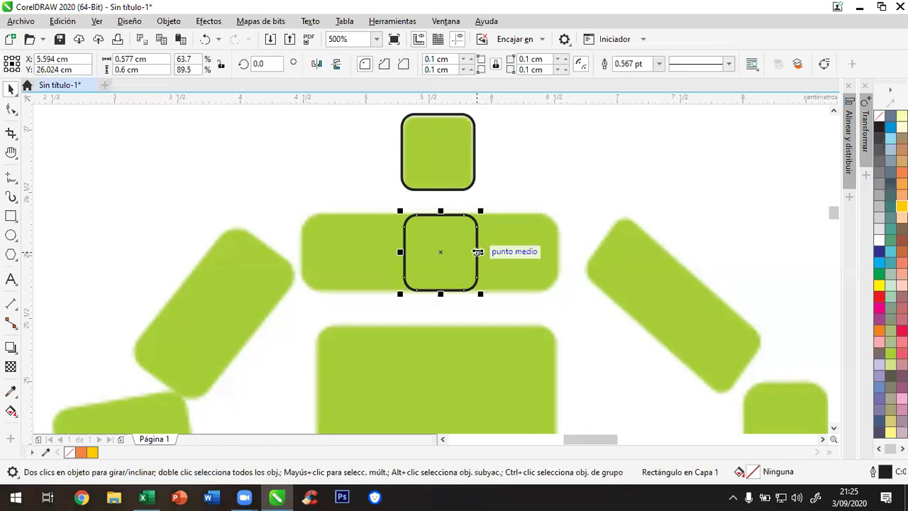
pyautogui.moveTo(503, 254); pyautogui.dragTo(556, 256)
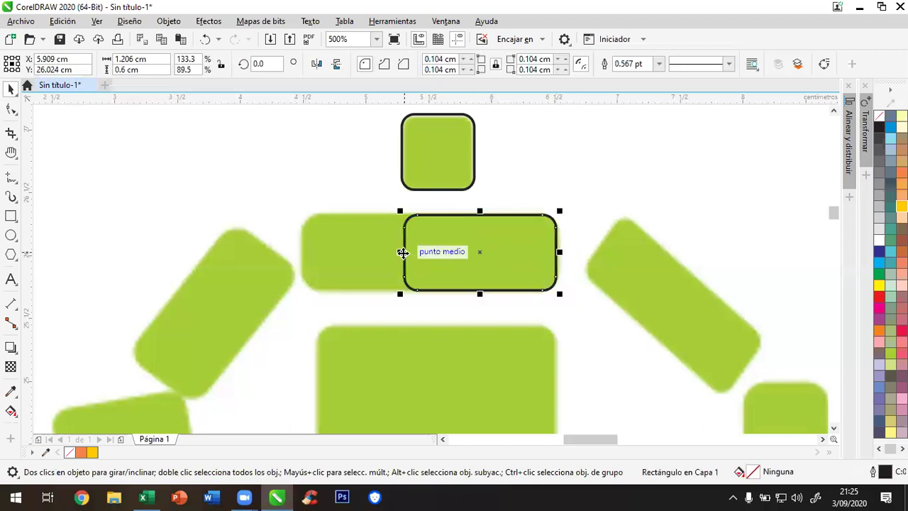
pyautogui.moveTo(402, 252); pyautogui.dragTo(297, 251)
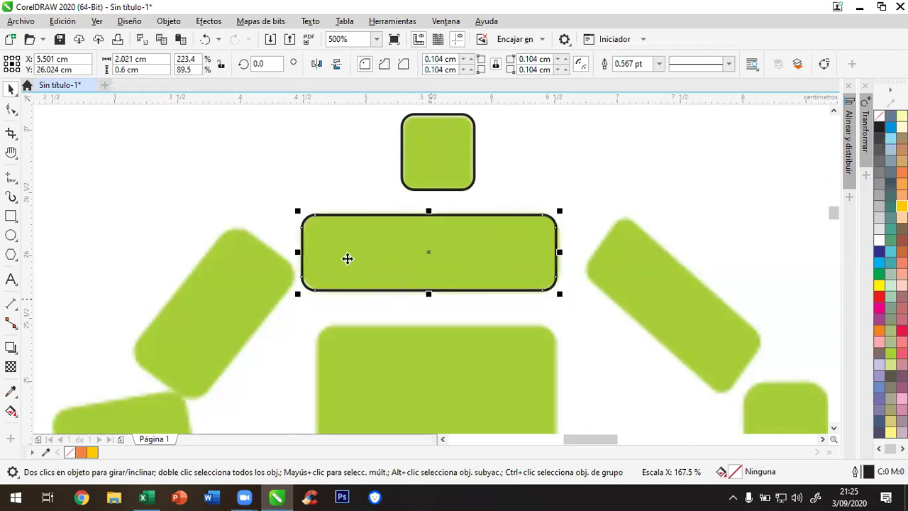
pyautogui.press('Escape')
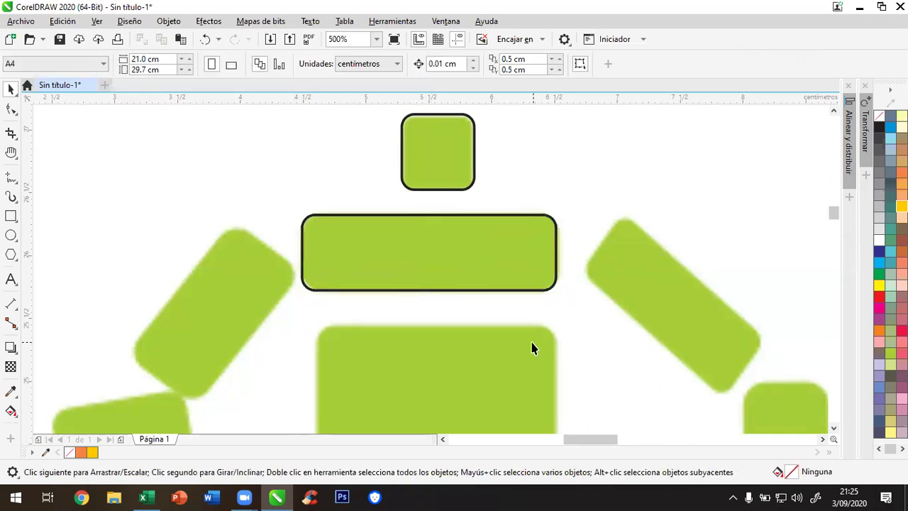
# Copy the shoulder rectangle onto the upper part of the green torso and narrow the copy to about 1.89 cm to match the torso's width
pyautogui.click(504, 259)
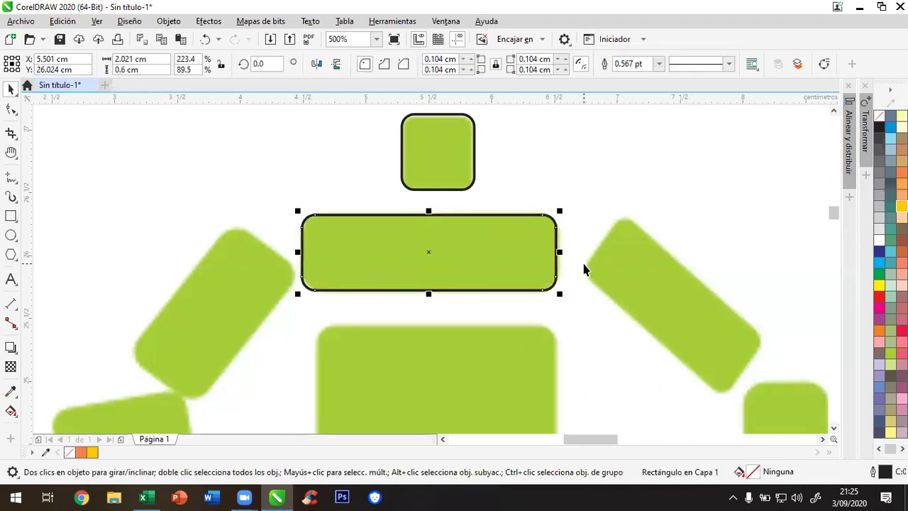
pyautogui.press('h')
pyautogui.moveTo(570, 320); pyautogui.dragTo(579, 249)
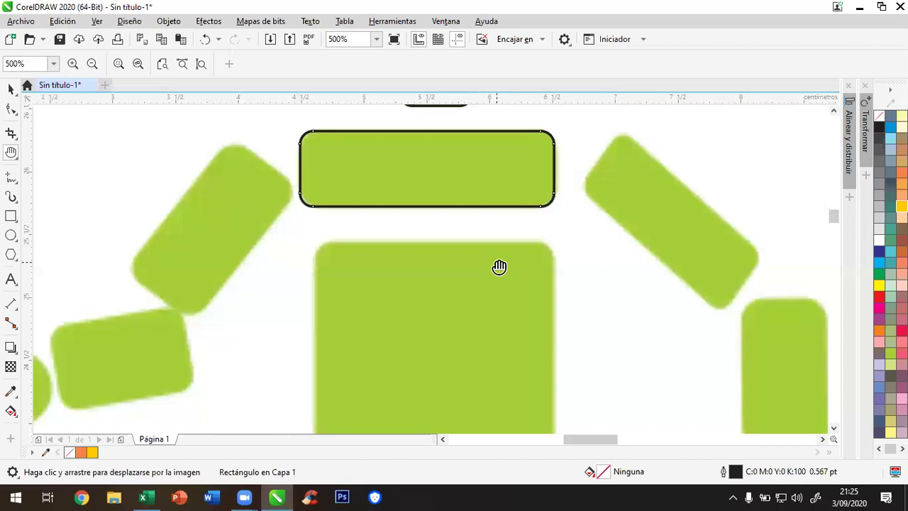
pyautogui.press('space')
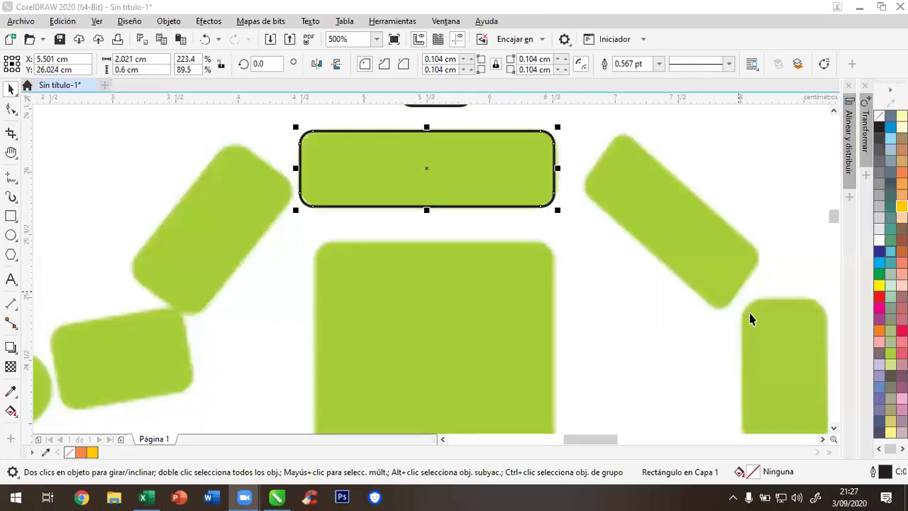
pyautogui.click(495, 187)
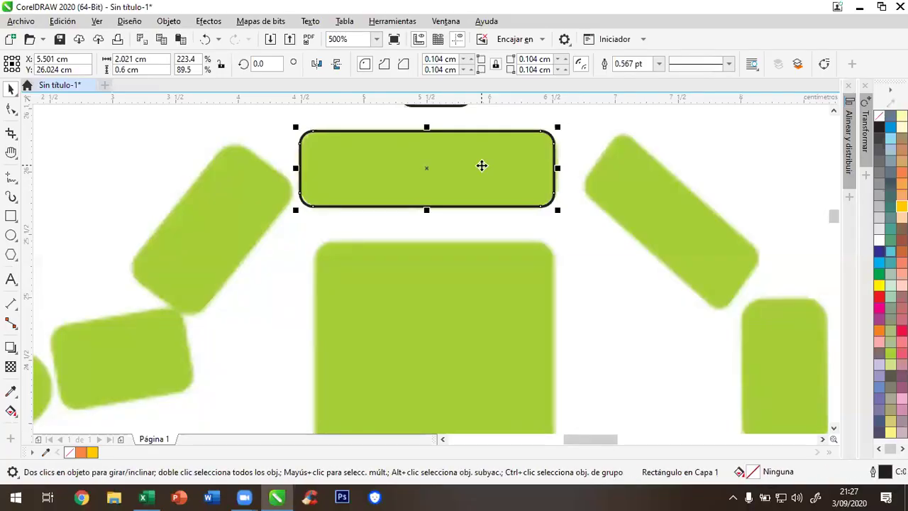
pyautogui.moveTo(480, 164); pyautogui.dragTo(488, 281)
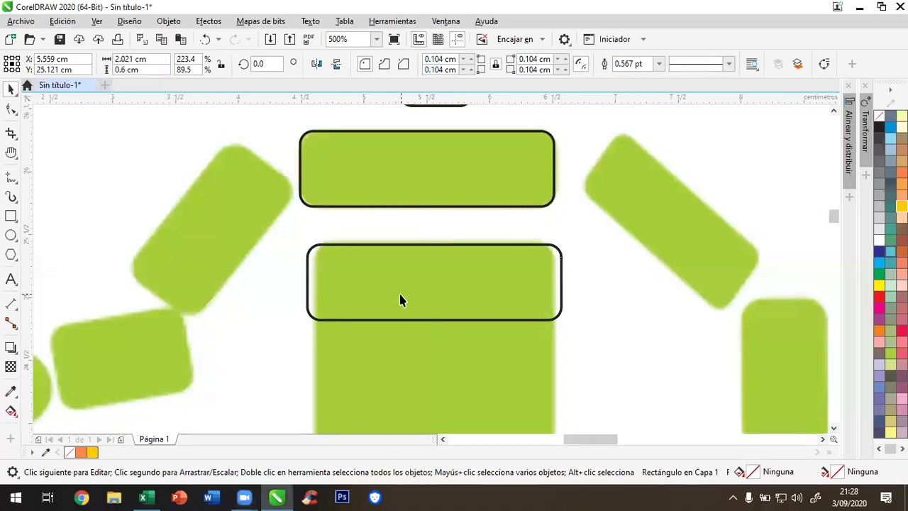
pyautogui.moveTo(303, 282); pyautogui.dragTo(316, 283)
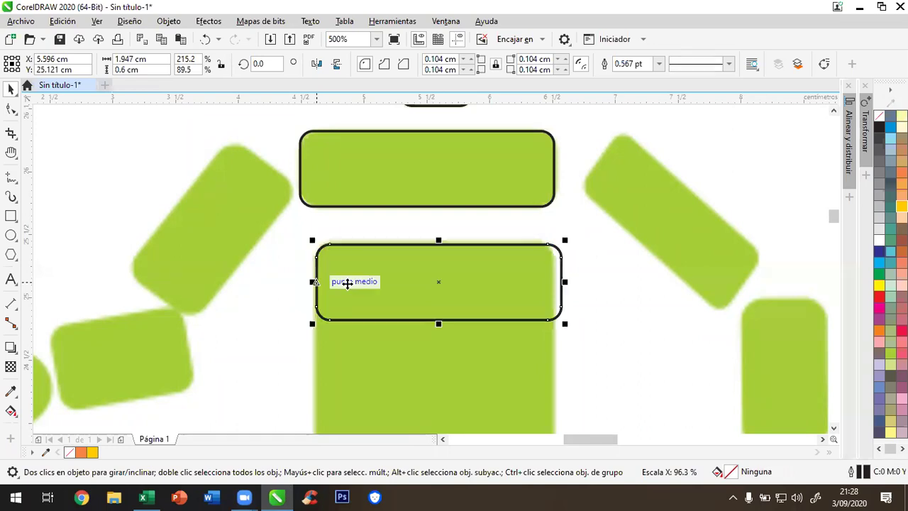
pyautogui.moveTo(565, 282); pyautogui.dragTo(553, 283)
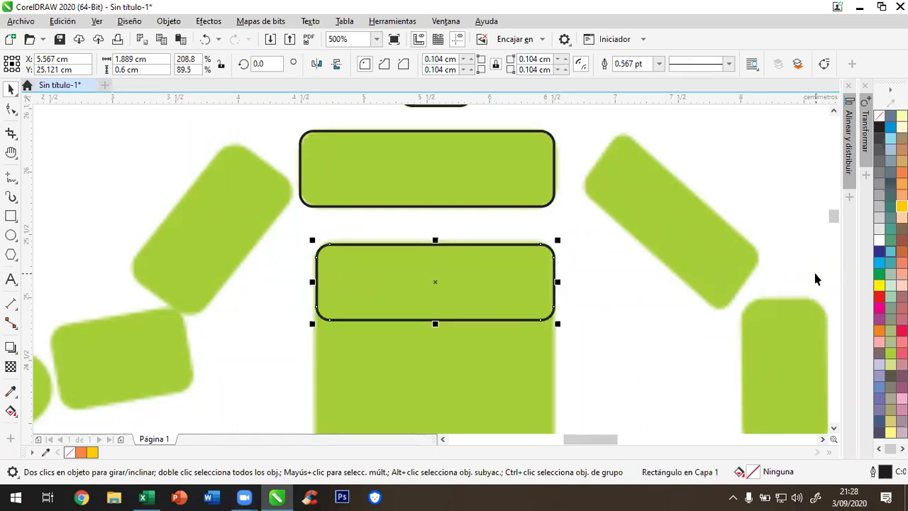
# Stretch the copied torso rectangle down to the lower edge of the green torso, about 1.72 cm high
pyautogui.press('h')
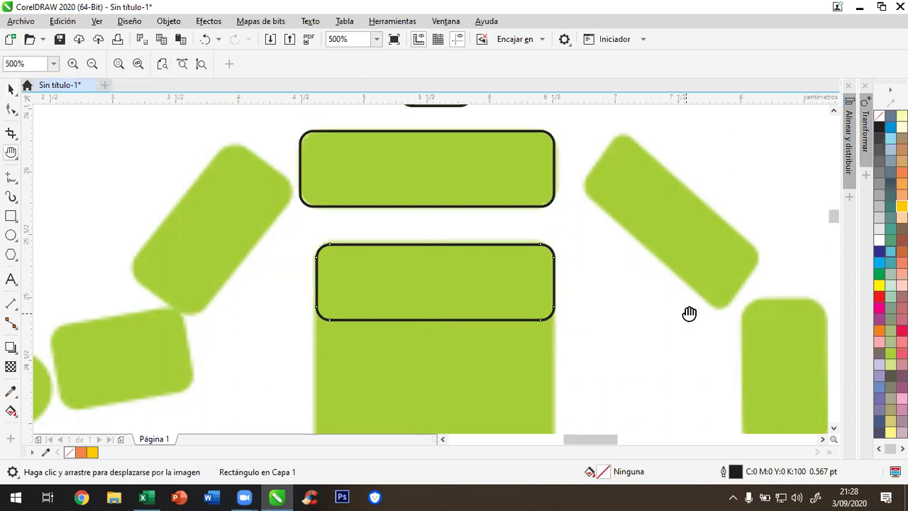
pyautogui.moveTo(688, 312); pyautogui.dragTo(690, 272)
pyautogui.scroll(-1, 674, 283)
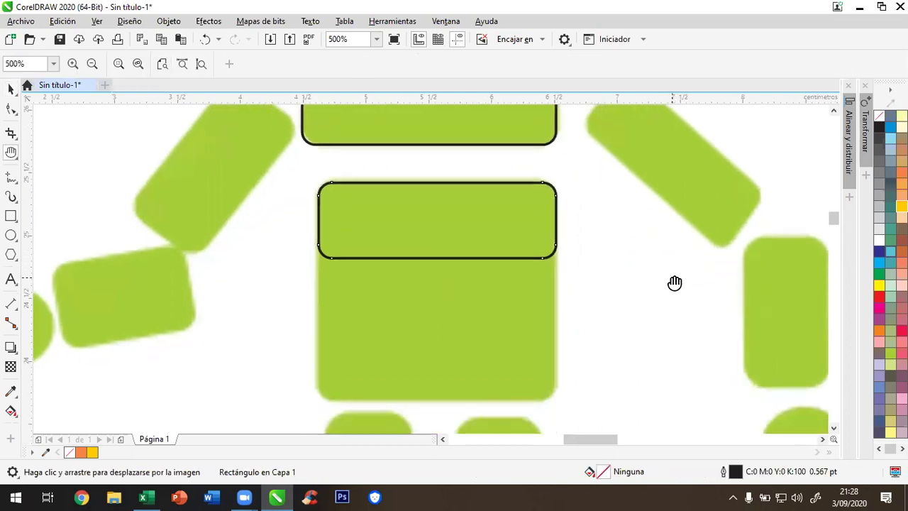
pyautogui.press('space')
pyautogui.moveTo(437, 262); pyautogui.dragTo(428, 400)
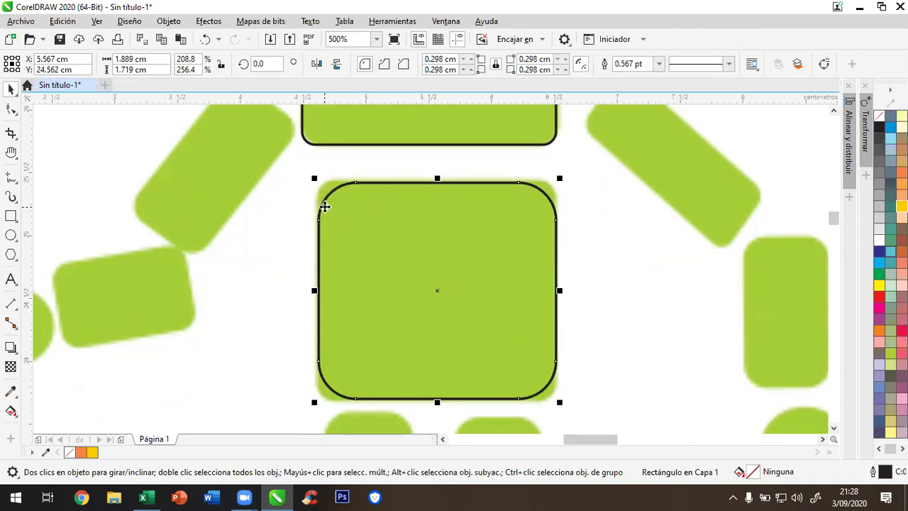
# Reduce the corner radius of all four torso rectangle corners to 0.118 cm to match the green shape
pyautogui.click(461, 60)
pyautogui.click(462, 61)
pyautogui.click(461, 60)
pyautogui.click(461, 61)
pyautogui.click(462, 61)
pyautogui.click(462, 61)
pyautogui.click(462, 61)
pyautogui.click(462, 61)
pyautogui.click(462, 61)
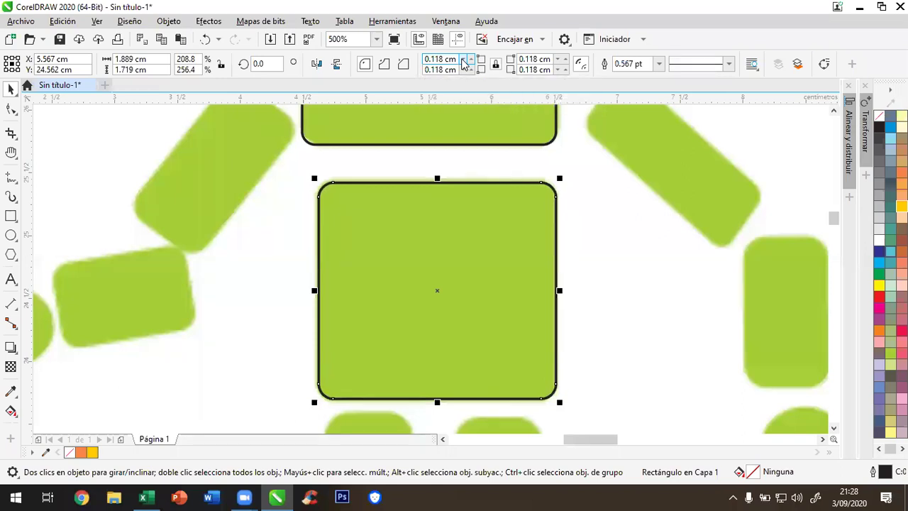
pyautogui.click(626, 200)
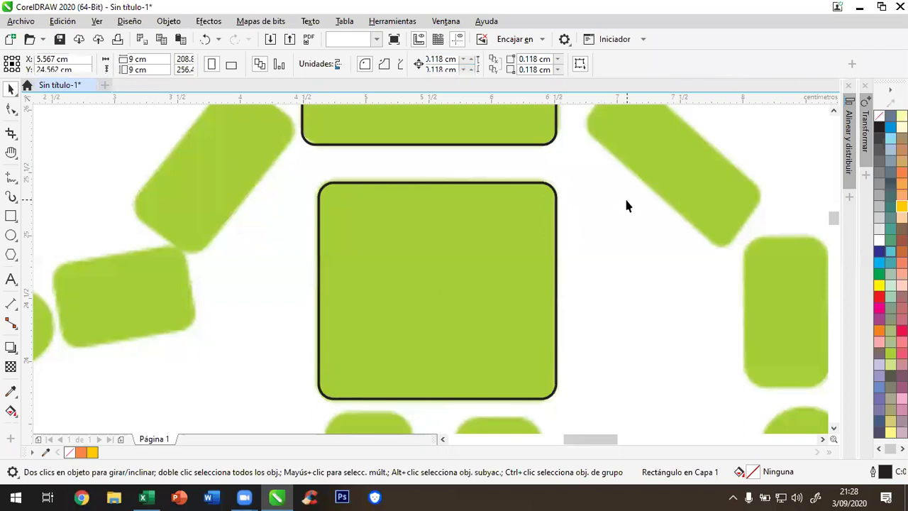
# Draw a rectangle about 0.70 by 1.34 cm fitted over the green upper leg on the right side of the figure
pyautogui.scroll(-2, 703, 288)
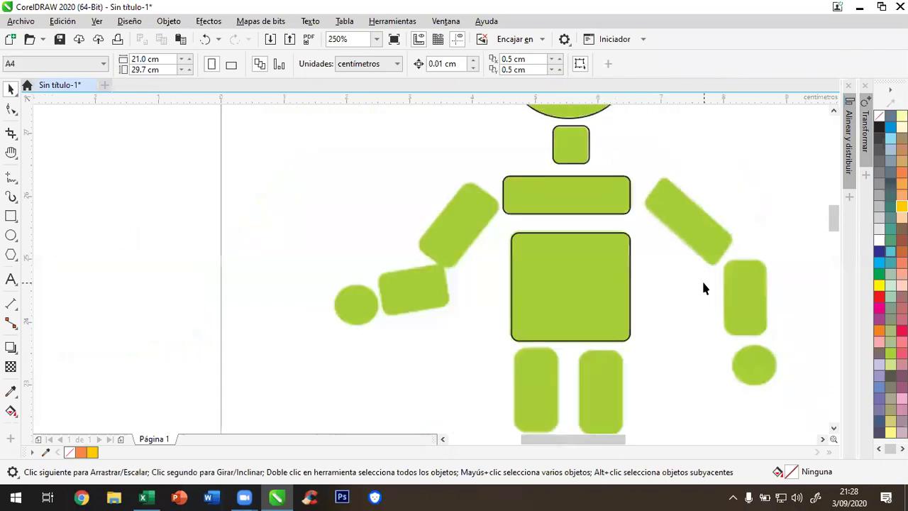
pyautogui.scroll(-3, 834, 219)
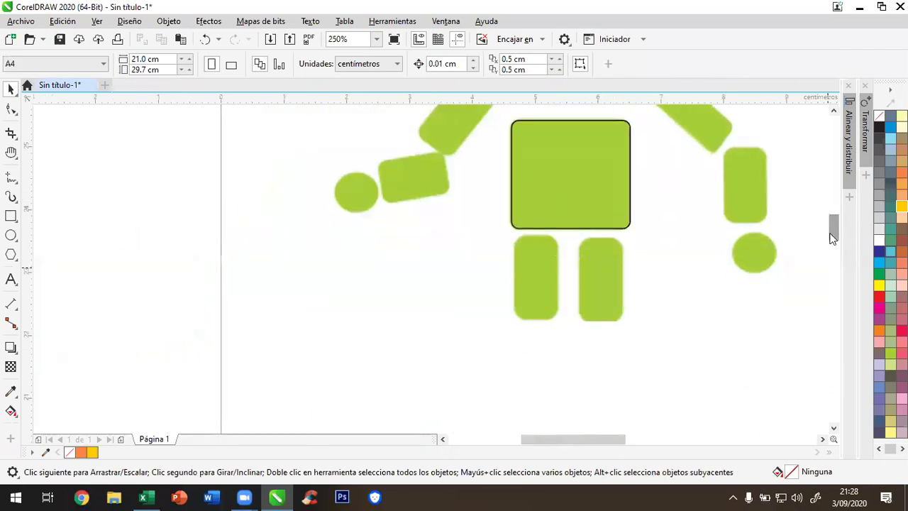
pyautogui.moveTo(605, 441); pyautogui.dragTo(622, 441)
pyautogui.scroll(2, 515, 321)
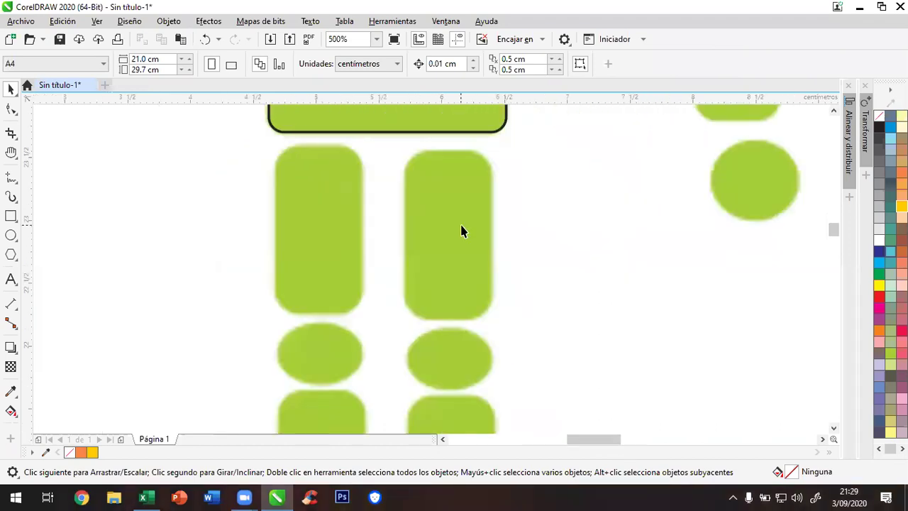
pyautogui.click(487, 131)
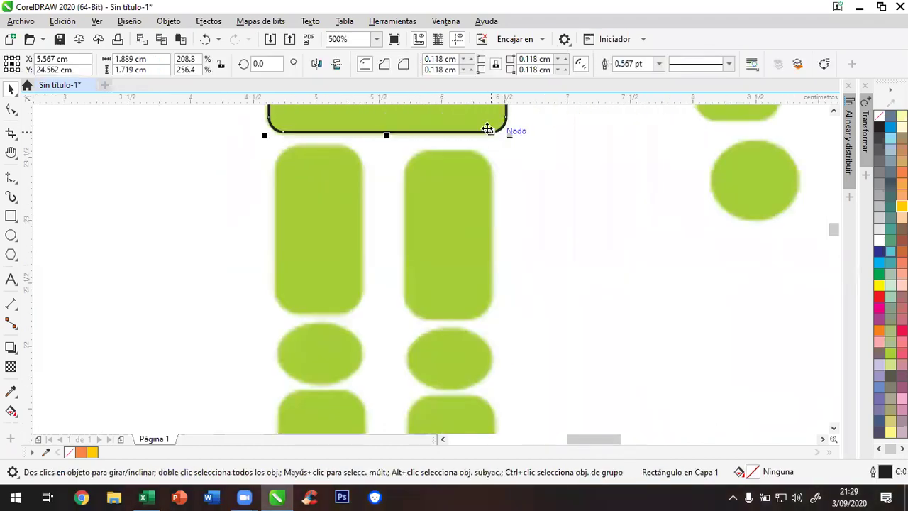
pyautogui.click(143, 169)
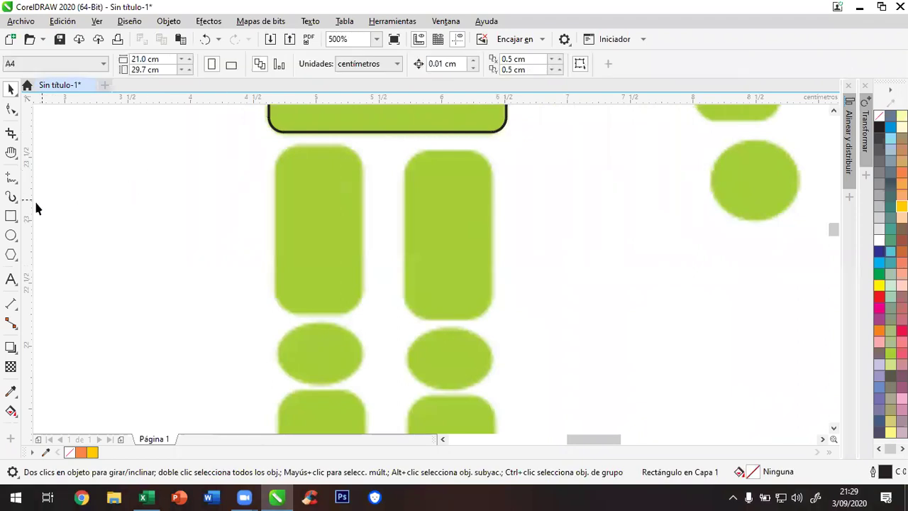
pyautogui.click(10, 216)
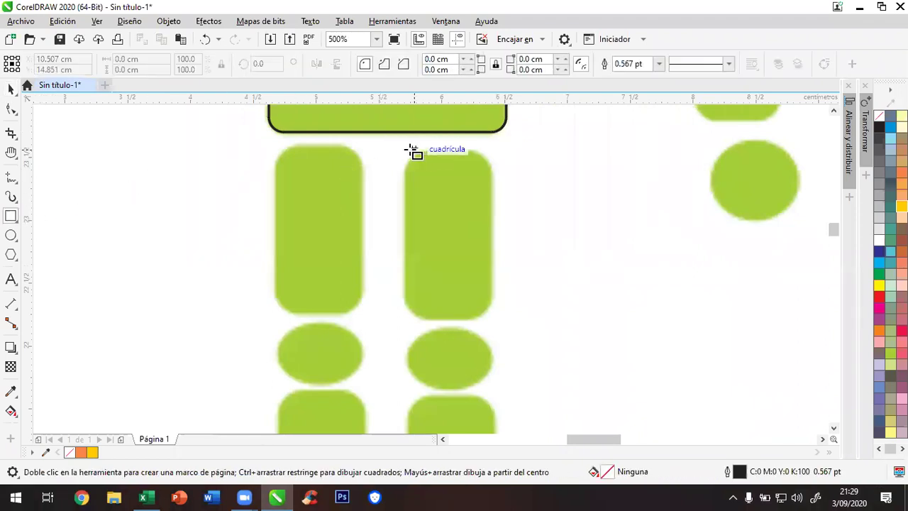
pyautogui.moveTo(404, 146); pyautogui.dragTo(494, 318)
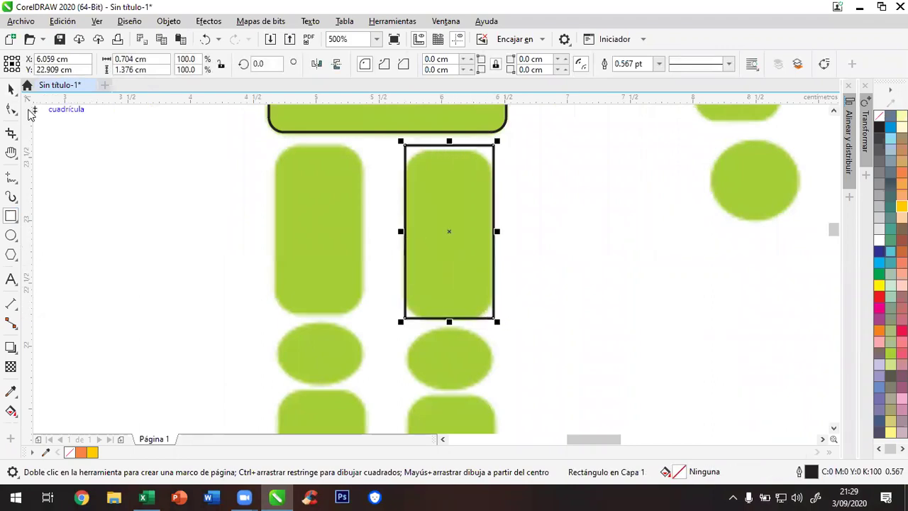
pyautogui.click(12, 91)
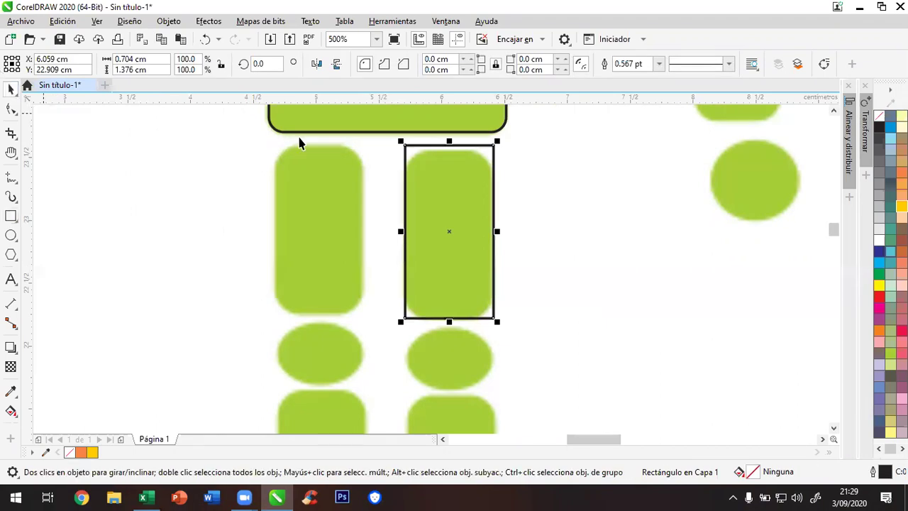
pyautogui.moveTo(449, 138)
pyautogui.mouseDown()
pyautogui.moveTo(448, 152)
pyautogui.moveTo(450, 144)
pyautogui.moveTo(463, 147)
pyautogui.mouseUp()
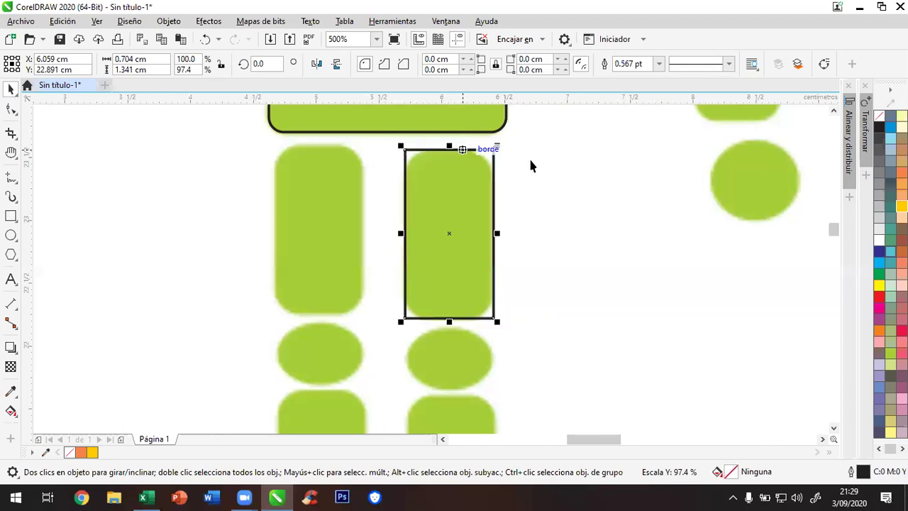
# Round all four corners of the right upper-leg rectangle with a 0.2 cm radius
pyautogui.click(471, 60)
pyautogui.click(471, 60)
pyautogui.click(472, 59)
pyautogui.click(472, 60)
pyautogui.click(472, 60)
pyautogui.click(472, 59)
pyautogui.click(472, 59)
pyautogui.click(471, 60)
pyautogui.click(472, 60)
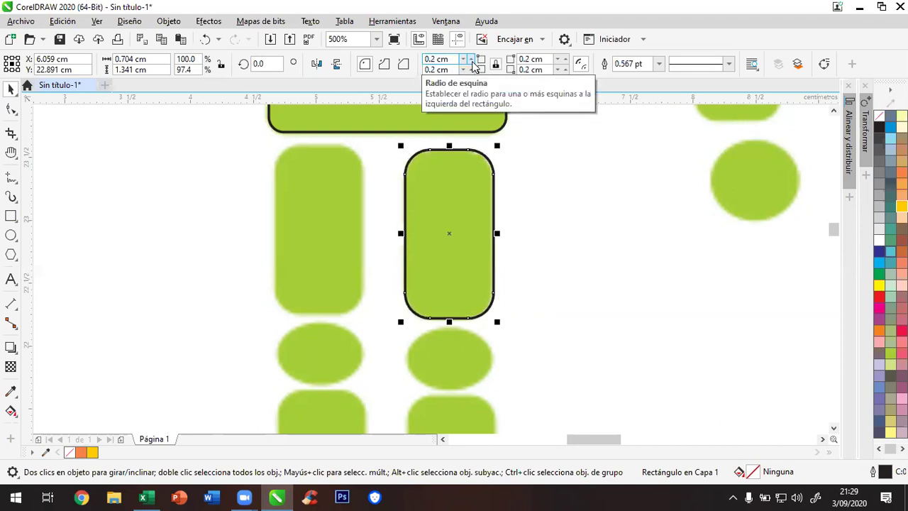
pyautogui.click(602, 199)
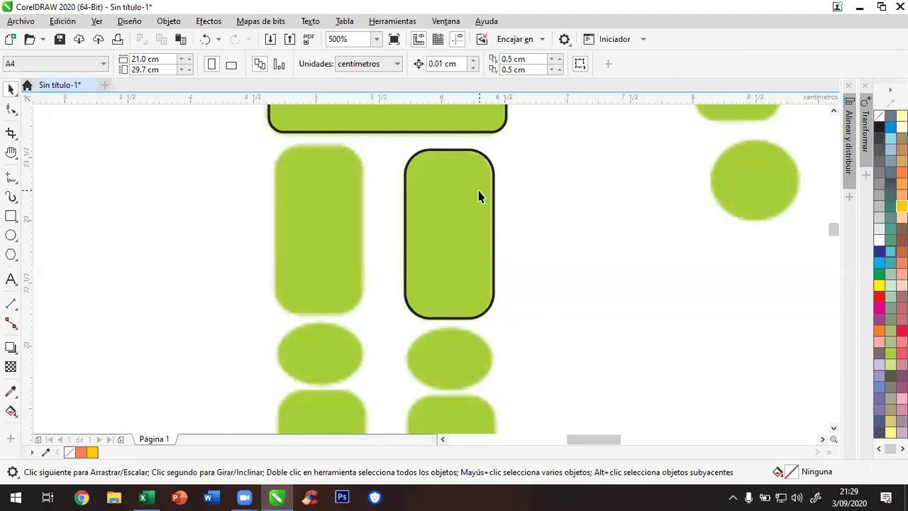
# Place copies of the rounded upper-leg rectangle over the left upper leg and both green lower legs
pyautogui.moveTo(478, 196); pyautogui.dragTo(348, 186)
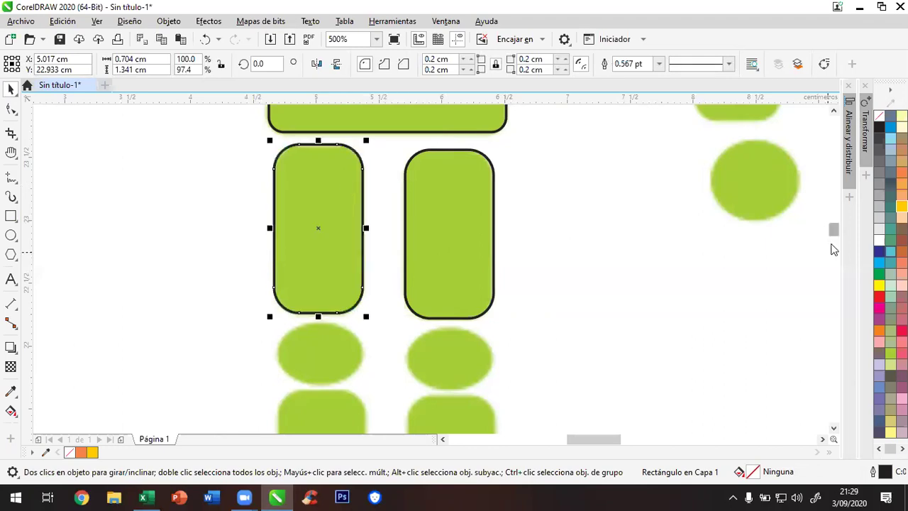
pyautogui.press('h')
pyautogui.moveTo(589, 319); pyautogui.dragTo(589, 223)
pyautogui.moveTo(602, 286); pyautogui.dragTo(600, 245)
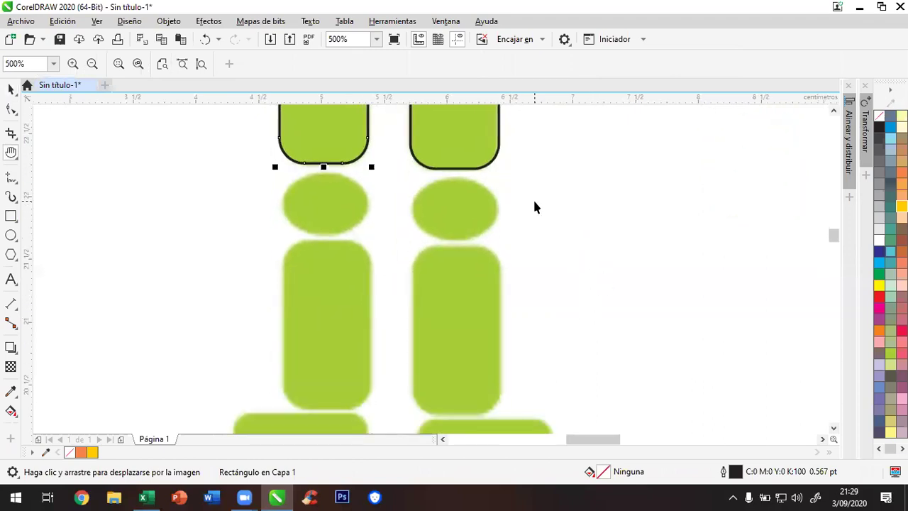
pyautogui.press('space')
pyautogui.click(485, 153)
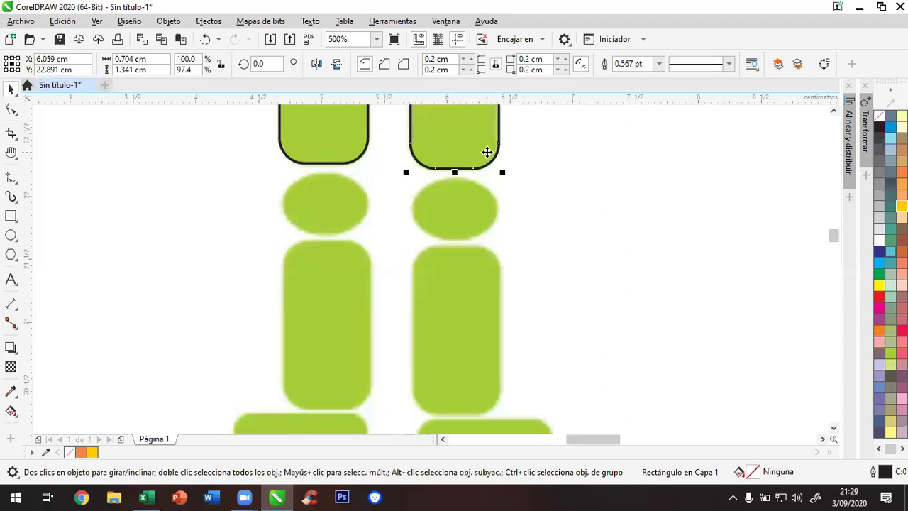
pyautogui.moveTo(483, 139); pyautogui.dragTo(363, 356)
pyautogui.press('Escape')
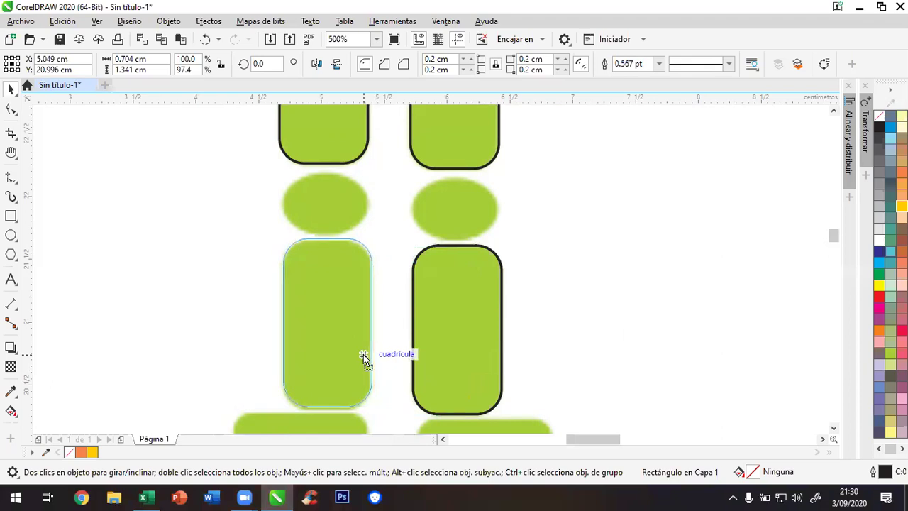
pyautogui.moveTo(363, 354); pyautogui.dragTo(364, 354)
pyautogui.click(593, 272)
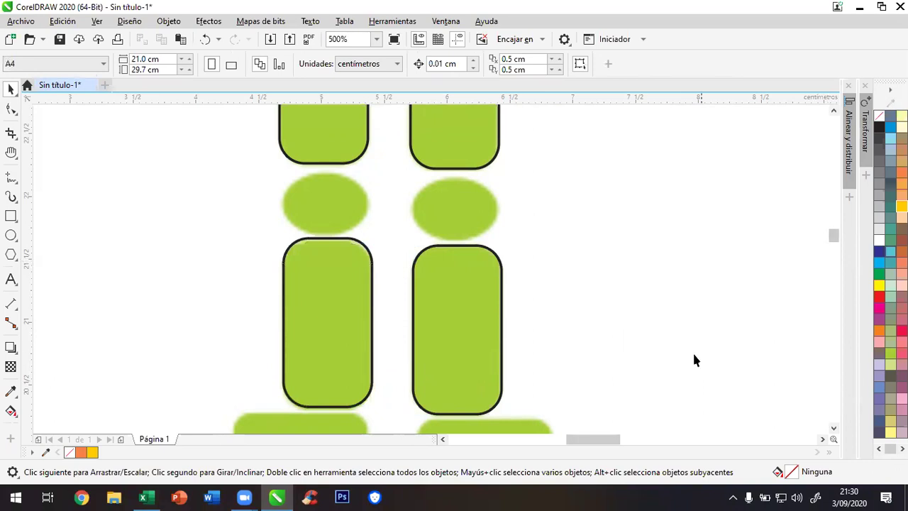
# Copy the right lower-leg rectangle onto the green foot below, aligned with the foot's outer and lower edges
pyautogui.press('h')
pyautogui.moveTo(662, 365); pyautogui.dragTo(638, 273)
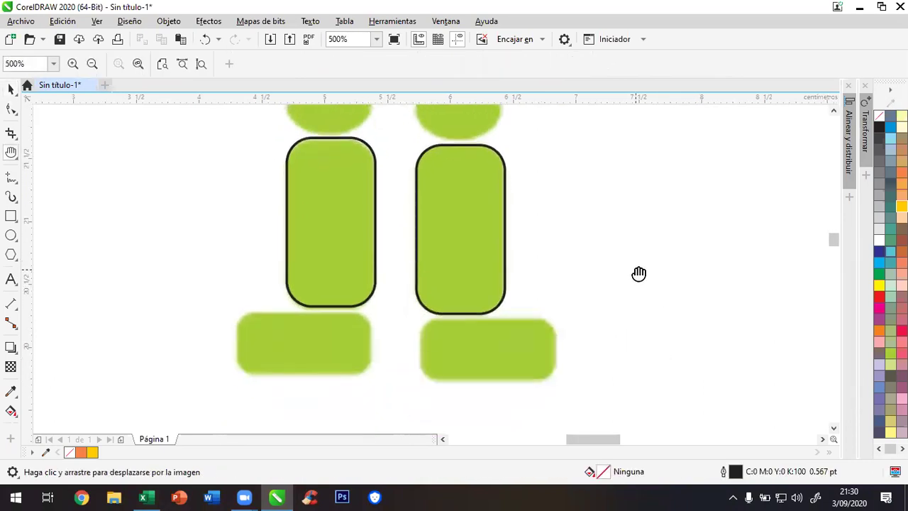
pyautogui.press('space')
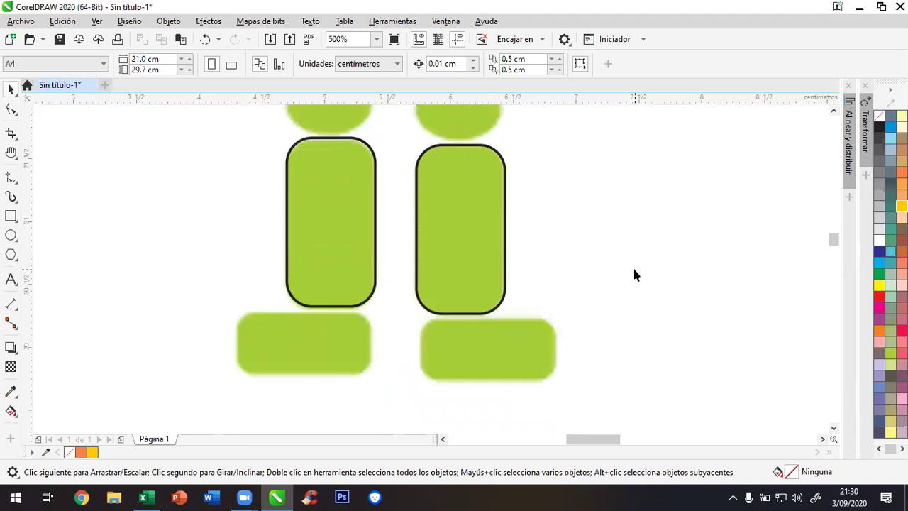
pyautogui.click(488, 254)
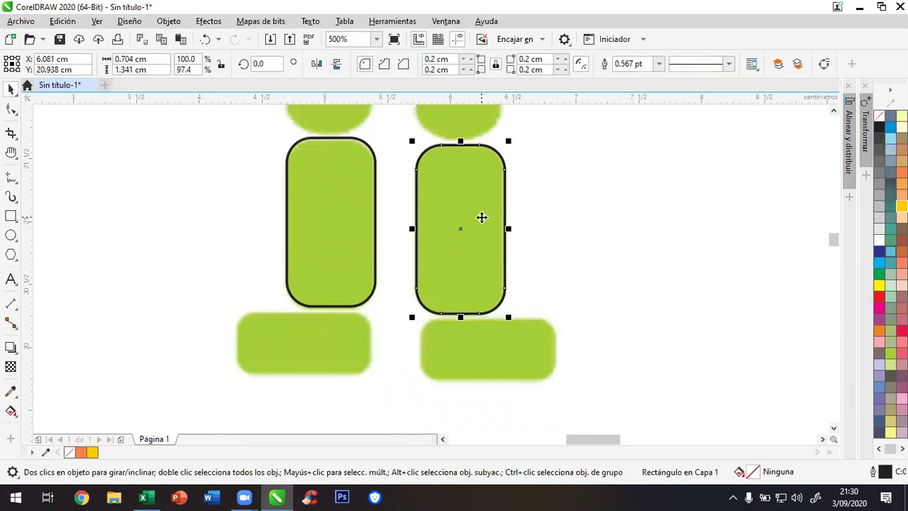
pyautogui.moveTo(482, 217); pyautogui.dragTo(534, 290)
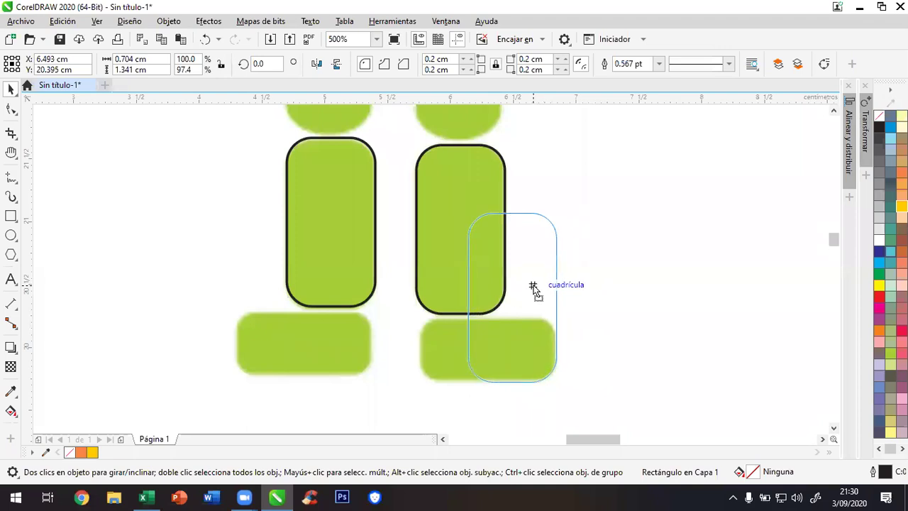
pyautogui.moveTo(534, 286); pyautogui.dragTo(534, 284)
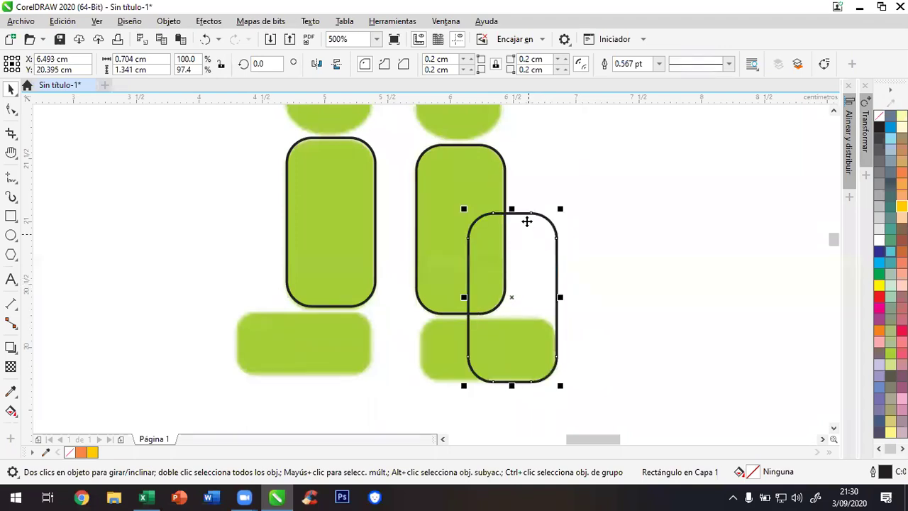
# Resize the copy to about 1.07 by 0.49 cm to fit the right foot and duplicate it onto the left foot
pyautogui.moveTo(512, 210); pyautogui.dragTo(514, 318)
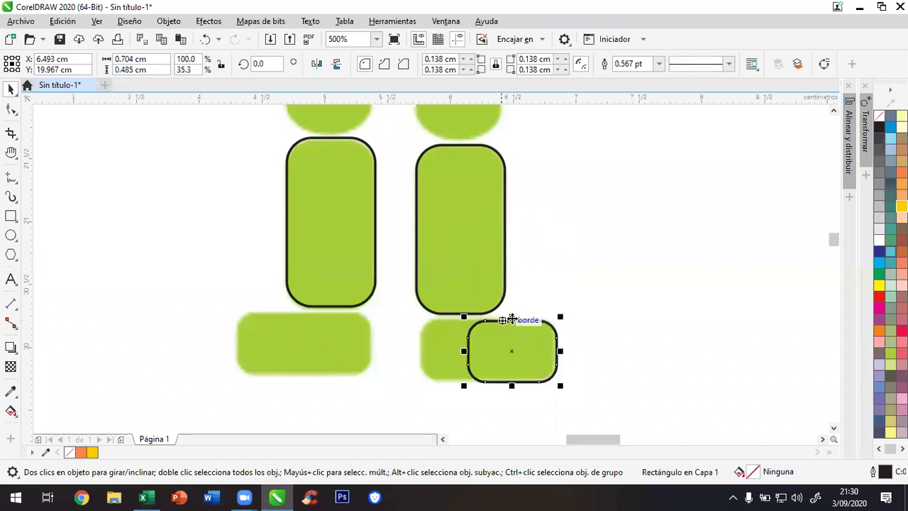
pyautogui.moveTo(464, 349); pyautogui.dragTo(420, 351)
pyautogui.click(614, 316)
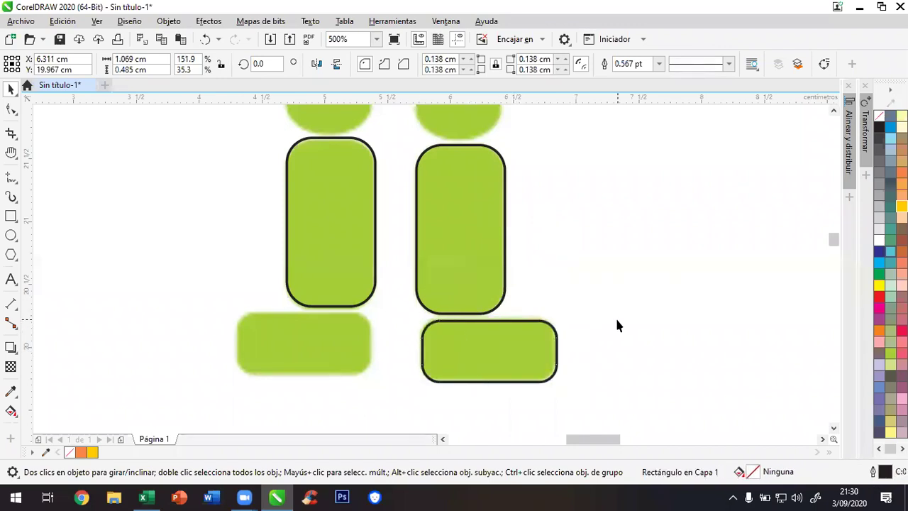
pyautogui.moveTo(521, 347); pyautogui.dragTo(338, 334)
pyautogui.click(703, 286)
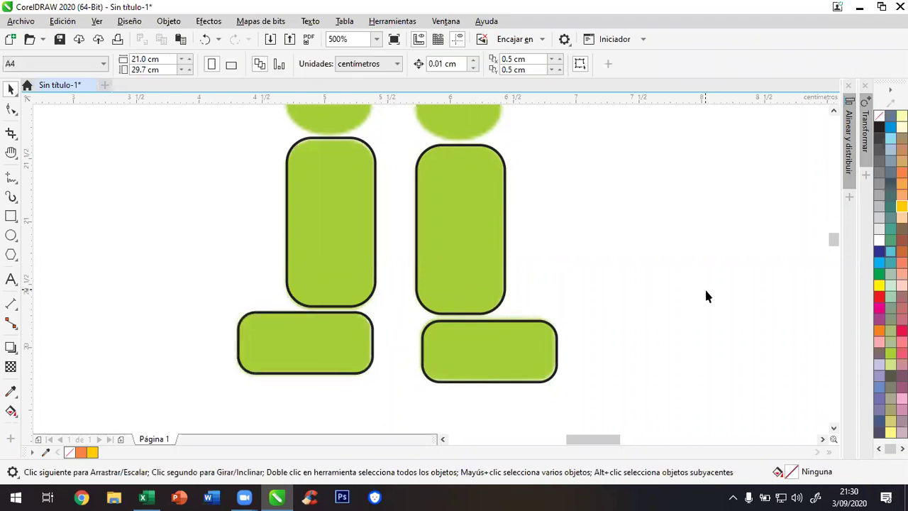
# Draw an ellipse over the right green knee and enlarge it to about 0.67 by 0.49 cm to fit
pyautogui.click(834, 114)
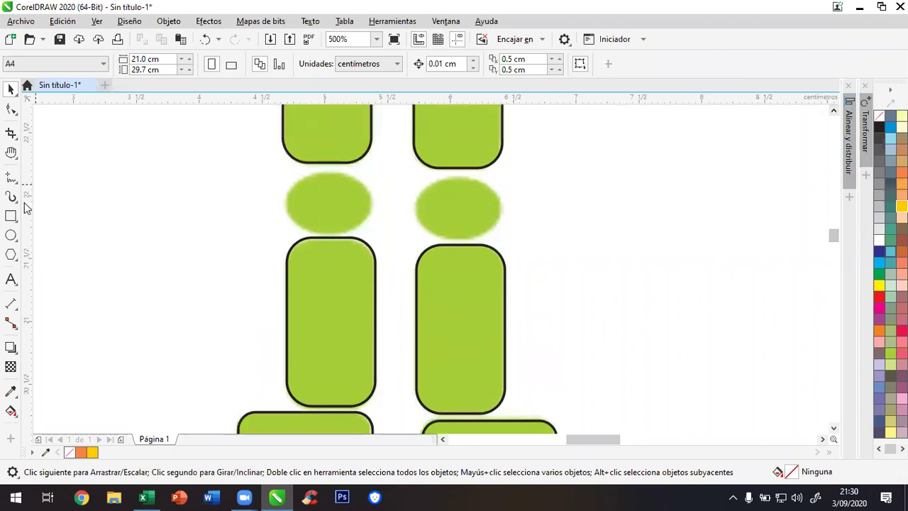
pyautogui.click(11, 238)
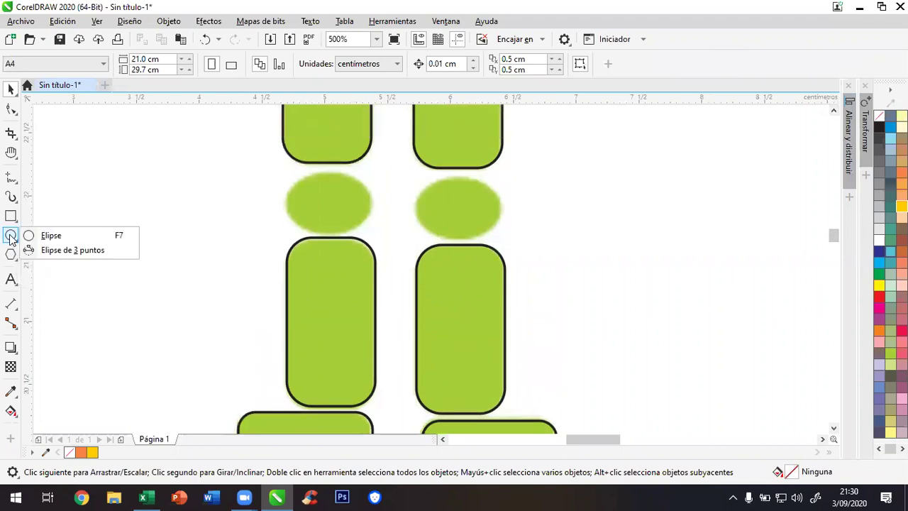
pyautogui.click(60, 237)
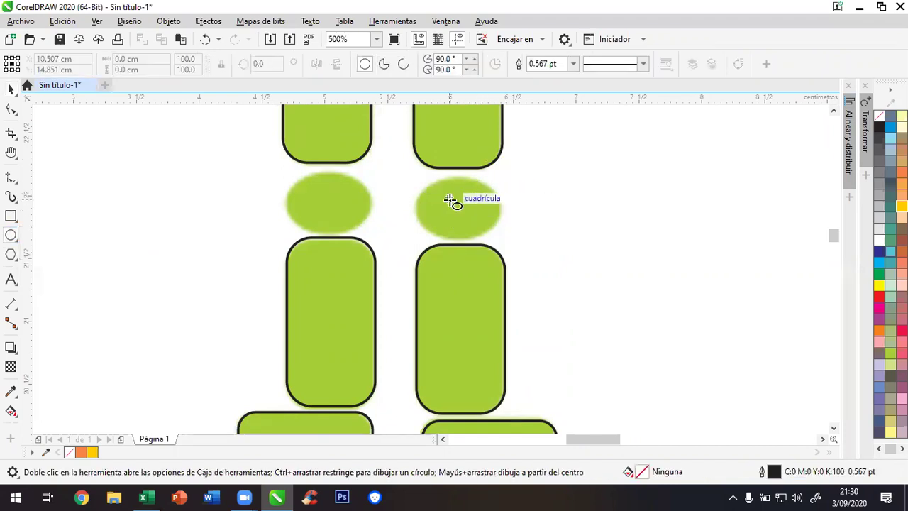
pyautogui.moveTo(422, 183); pyautogui.dragTo(501, 239)
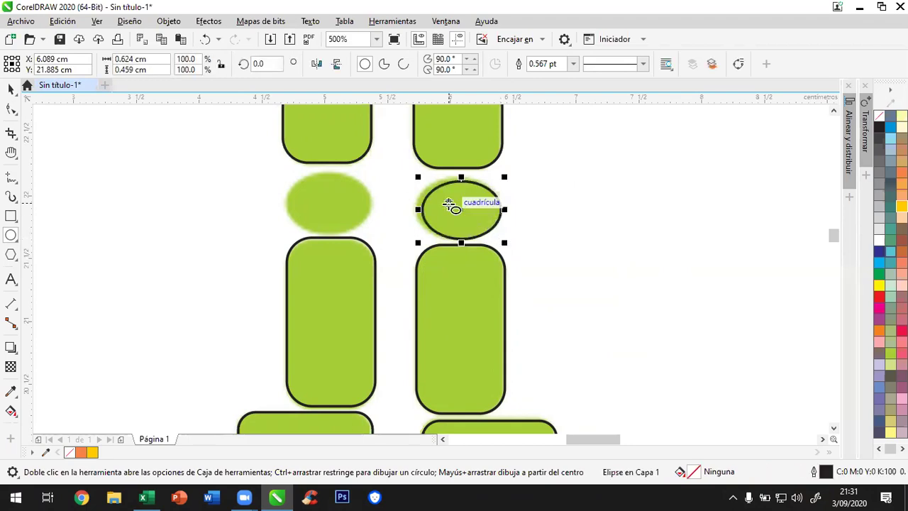
pyautogui.click(9, 89)
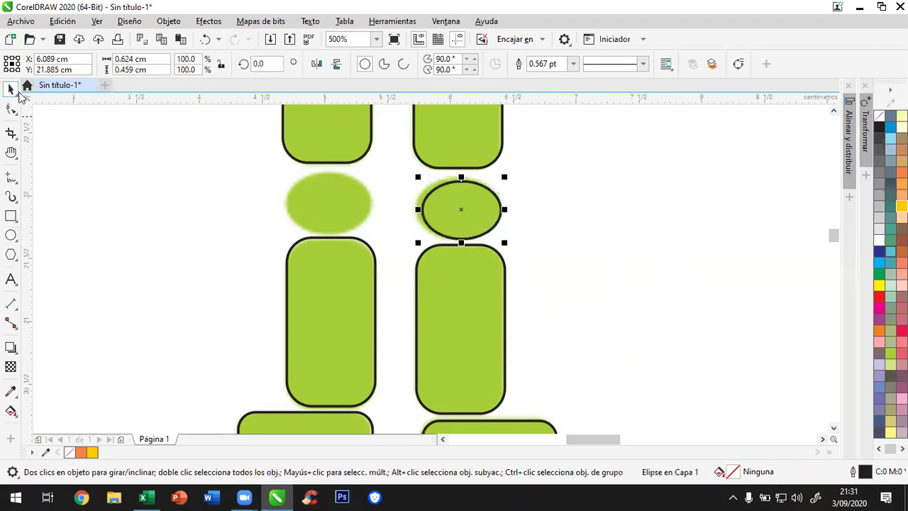
pyautogui.moveTo(417, 178); pyautogui.dragTo(398, 178)
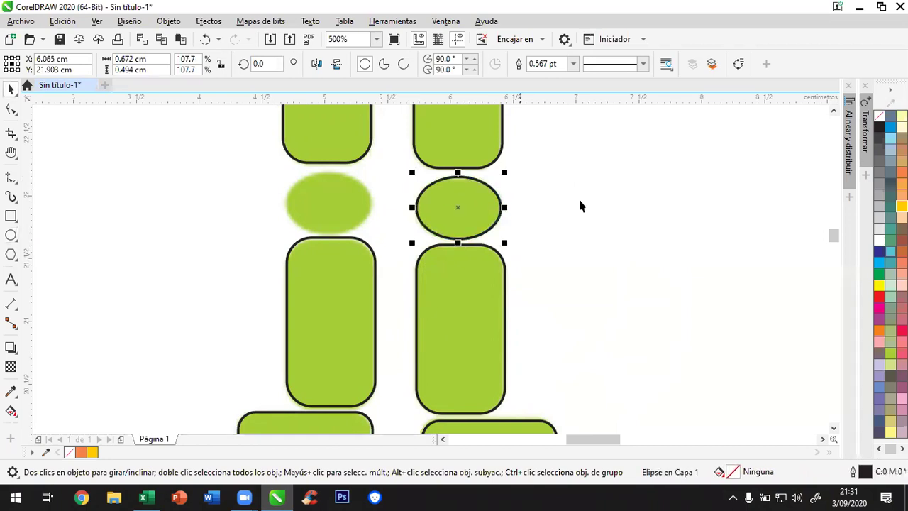
# Duplicate the right knee ellipse onto the left green knee between the upper and lower leg
pyautogui.click(520, 200)
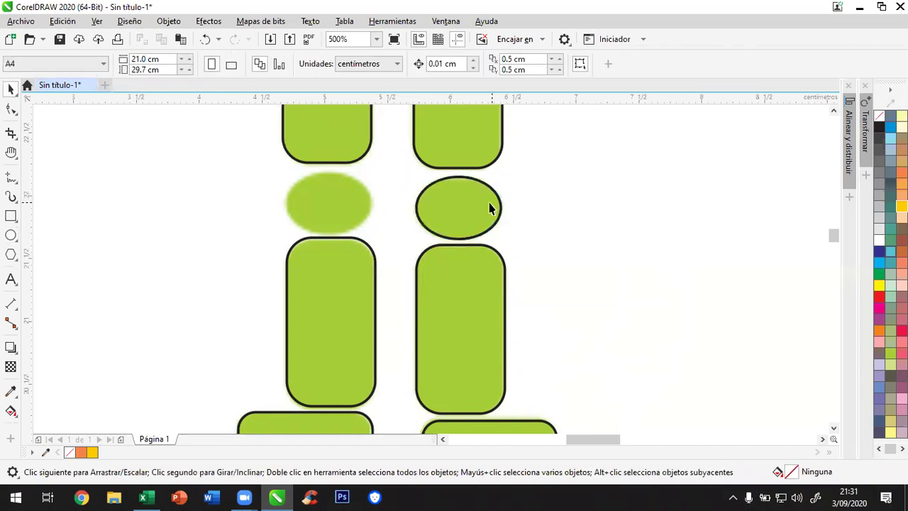
pyautogui.click(486, 205)
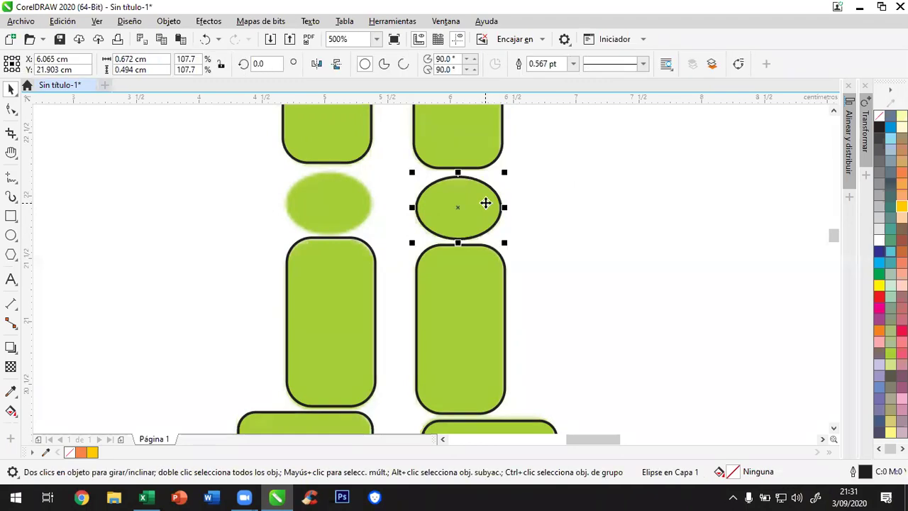
pyautogui.scroll(-2, 528, 191)
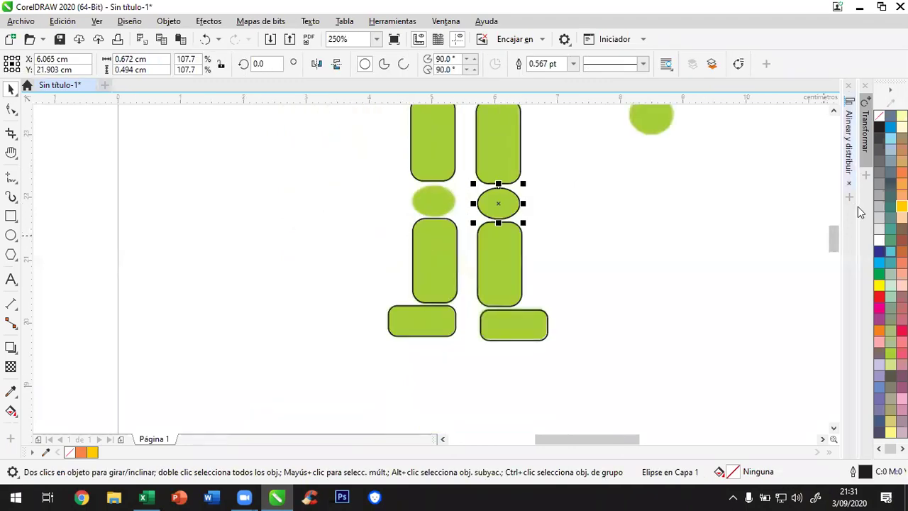
pyautogui.click(834, 112)
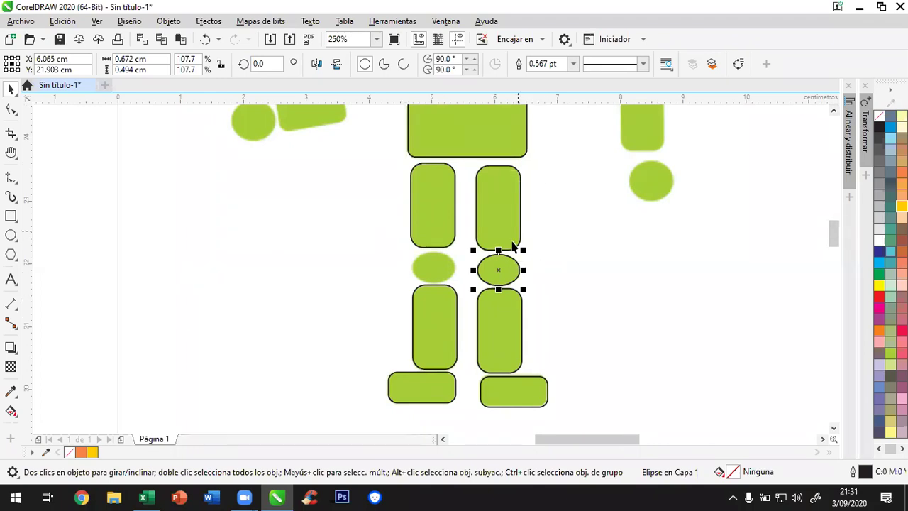
pyautogui.moveTo(500, 268); pyautogui.dragTo(433, 268)
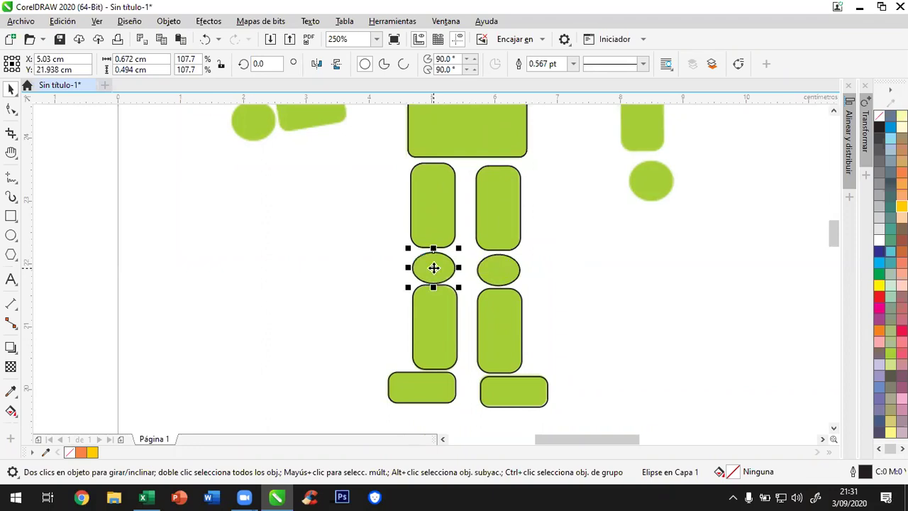
pyautogui.click(611, 251)
# Copy the four shapes of the right leg to the empty area beside the figure and mirror the copy horizontally
pyautogui.moveTo(468, 160); pyautogui.dragTo(581, 390)
pyautogui.moveTo(515, 290); pyautogui.dragTo(257, 287)
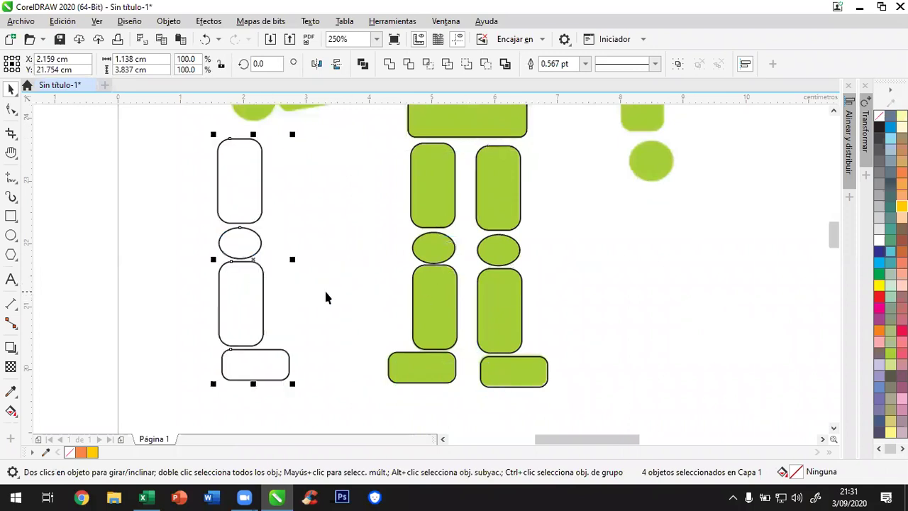
pyautogui.rightClick(256, 286)
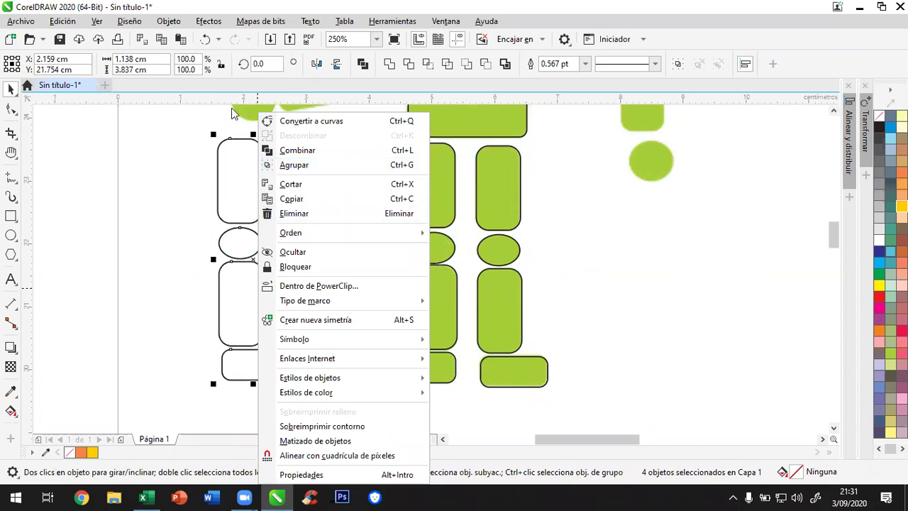
pyautogui.click(350, 6)
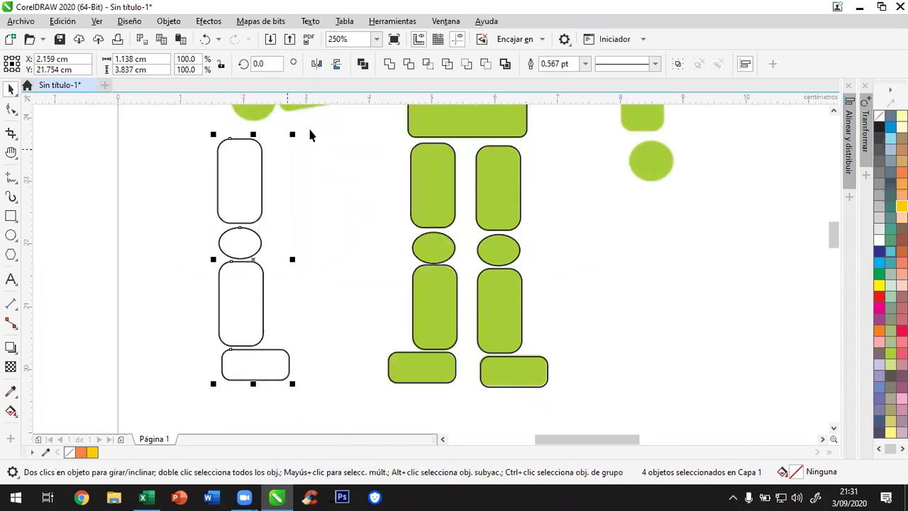
pyautogui.click(317, 64)
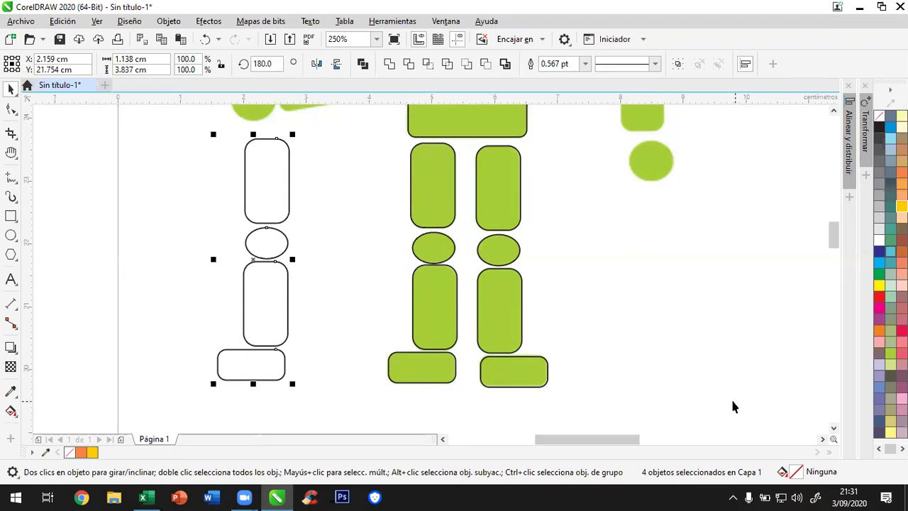
# Delete the mirrored copy of the four leg shapes beside the figure
pyautogui.click(652, 334)
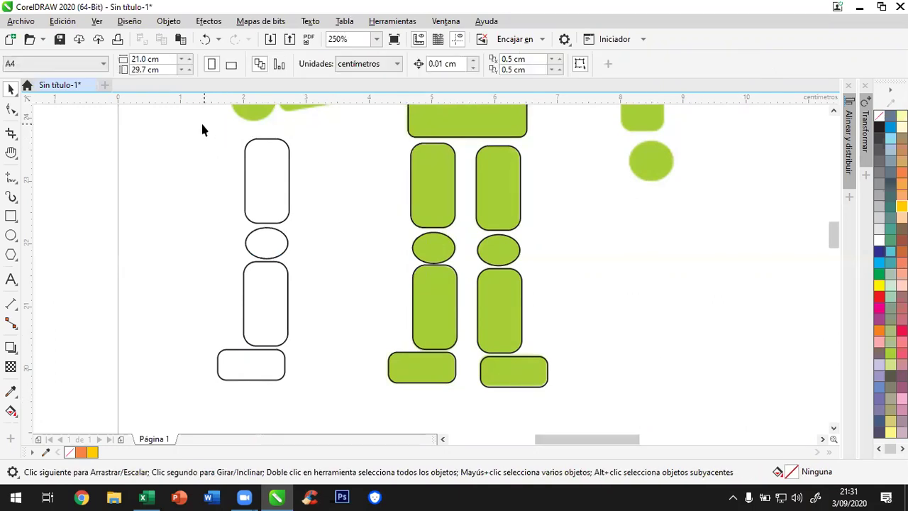
pyautogui.moveTo(336, 386); pyautogui.dragTo(336, 390)
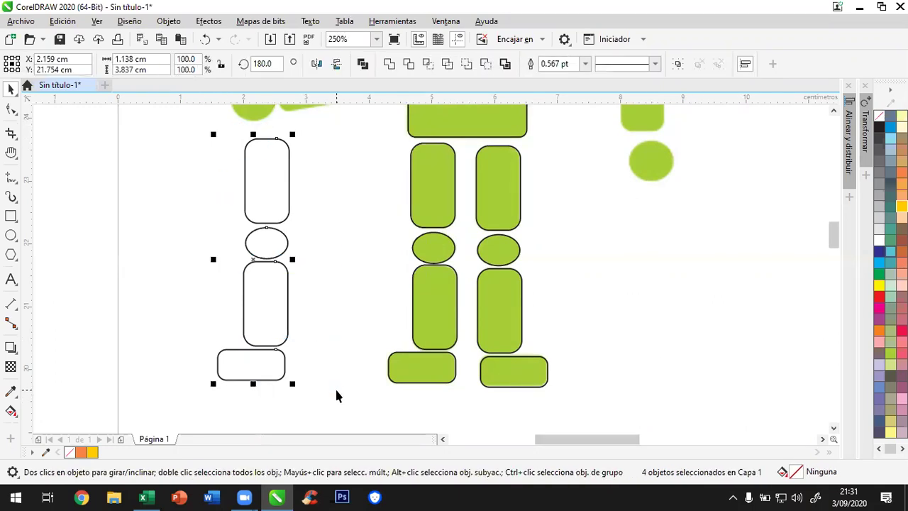
pyautogui.press('Delete')
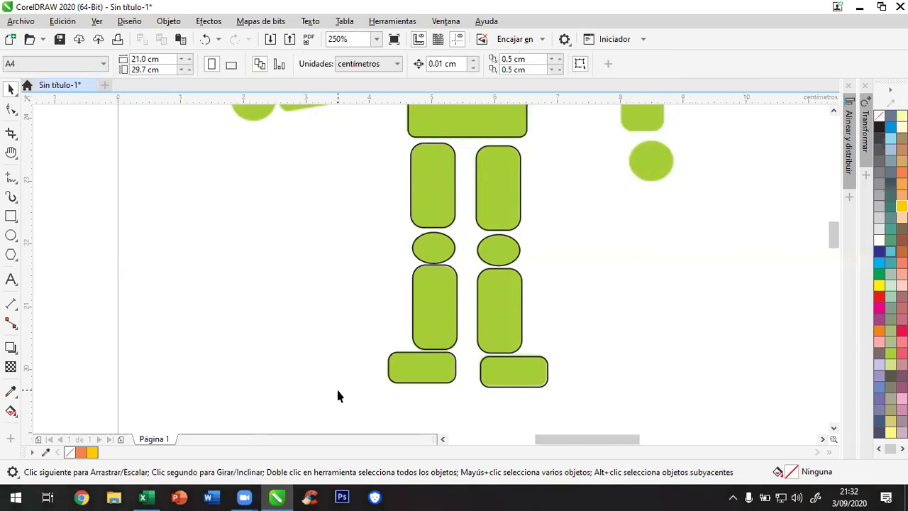
# Duplicate the rounded neck rectangle onto the upper end of the right green upper arm
pyautogui.click(835, 114)
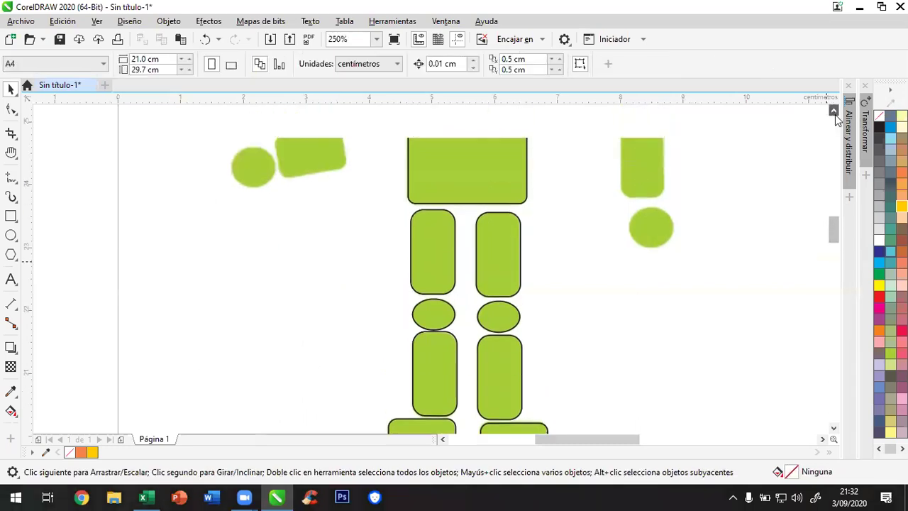
pyautogui.click(835, 114)
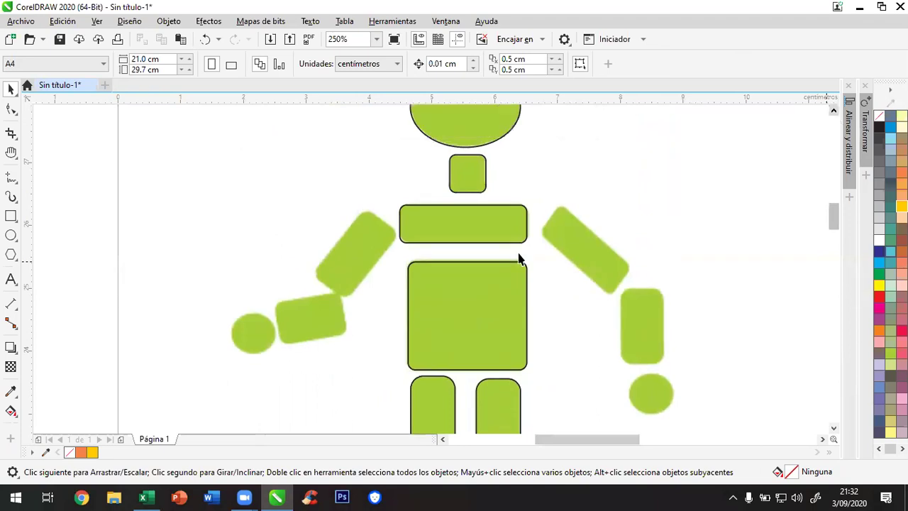
pyautogui.click(482, 175)
pyautogui.moveTo(482, 173); pyautogui.dragTo(581, 234)
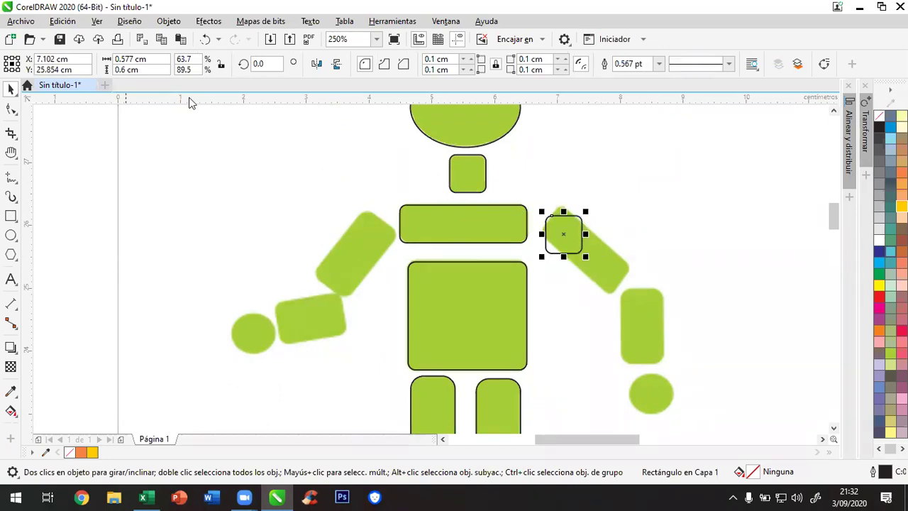
# Resize the copied rectangle to about 0.52 by 1.54 cm next to the right upper arm, matching the arm's width and length
pyautogui.click(11, 153)
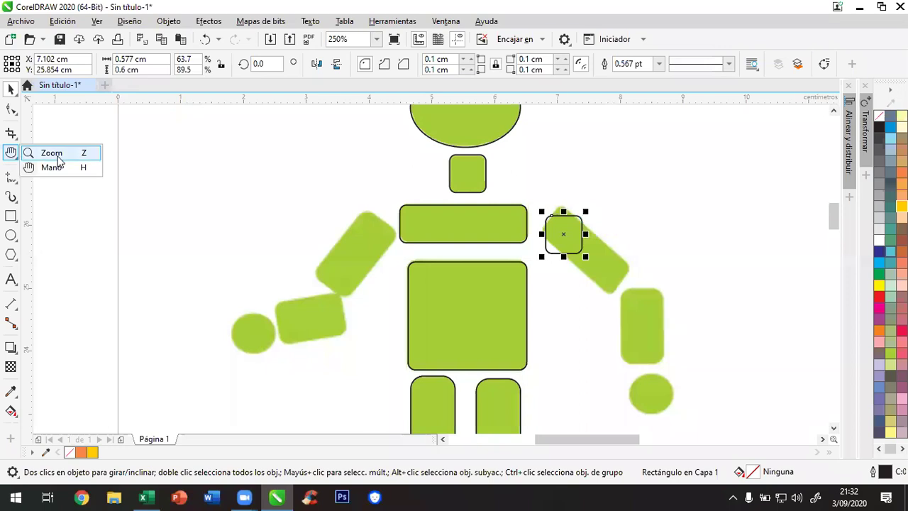
pyautogui.press('z')
pyautogui.moveTo(522, 178); pyautogui.dragTo(737, 382)
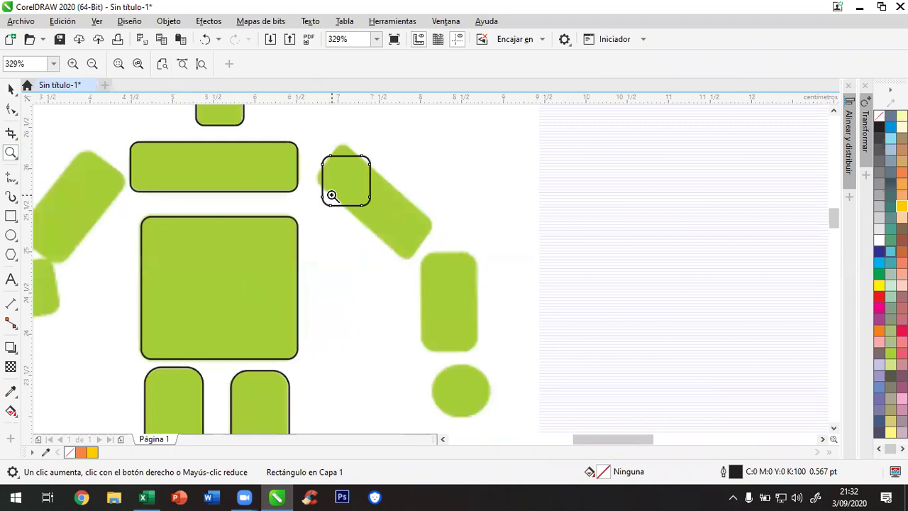
pyautogui.click(12, 92)
pyautogui.click(443, 164)
pyautogui.scroll(-3, 609, 242)
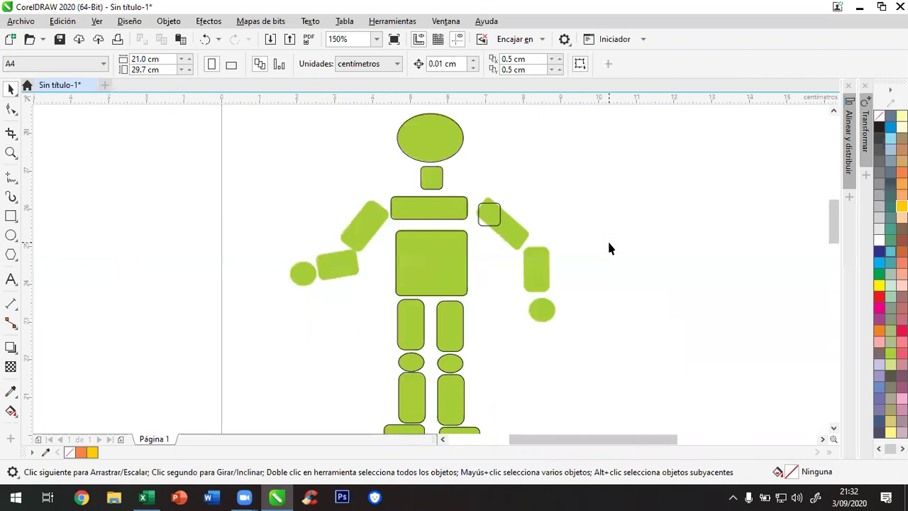
pyautogui.scroll(2, 609, 242)
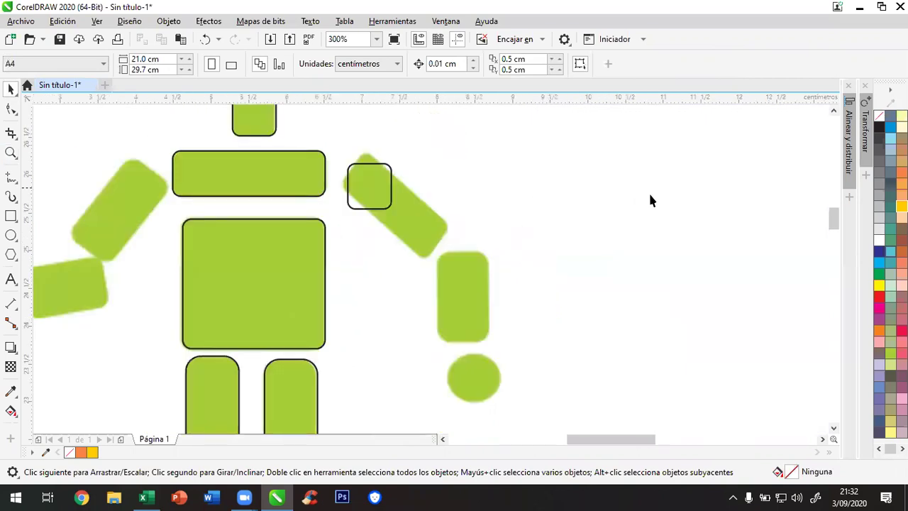
pyautogui.click(391, 188)
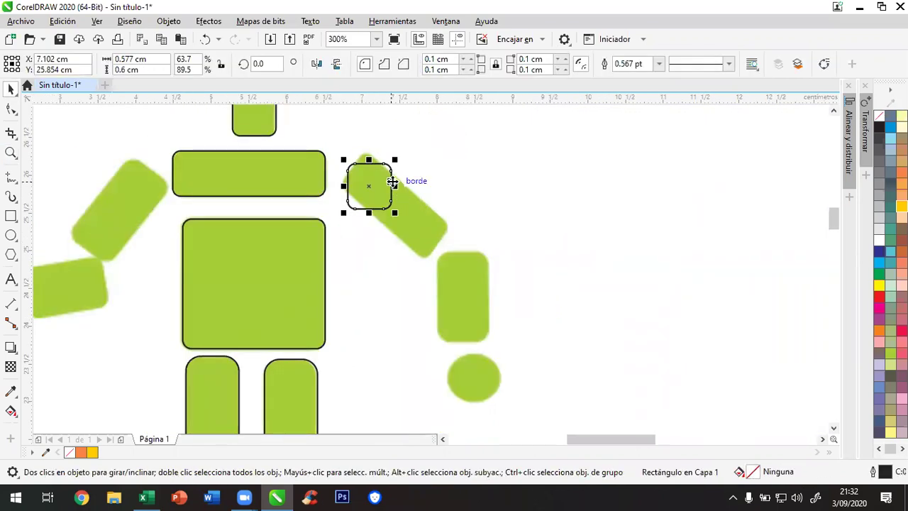
pyautogui.moveTo(370, 219); pyautogui.dragTo(461, 230)
pyautogui.moveTo(441, 144); pyautogui.dragTo(442, 136)
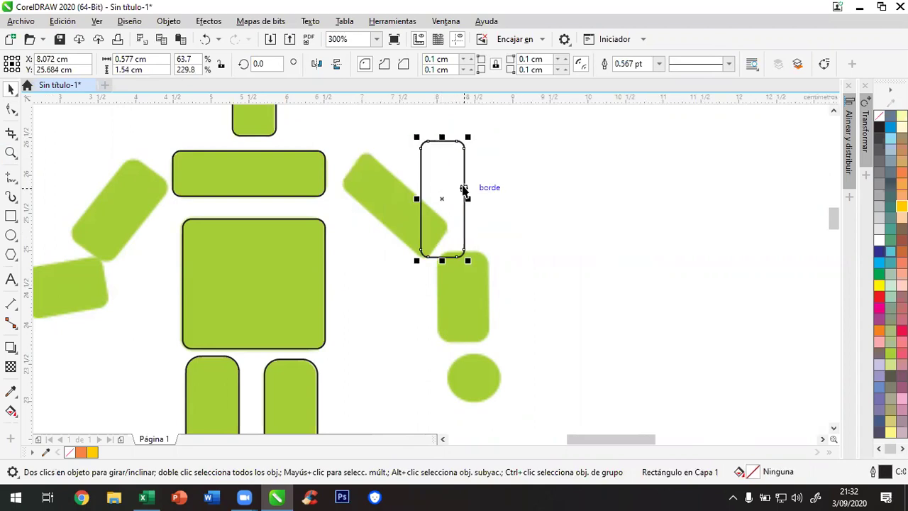
pyautogui.moveTo(468, 198); pyautogui.dragTo(451, 170)
pyautogui.click(499, 174)
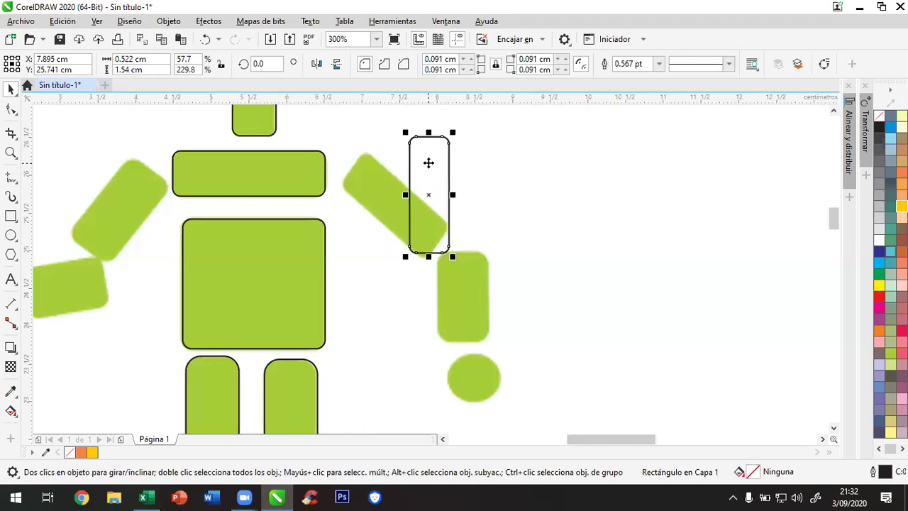
# Rotate the resized rectangle to about 47.6° and move it over the right green upper arm
pyautogui.click(428, 162)
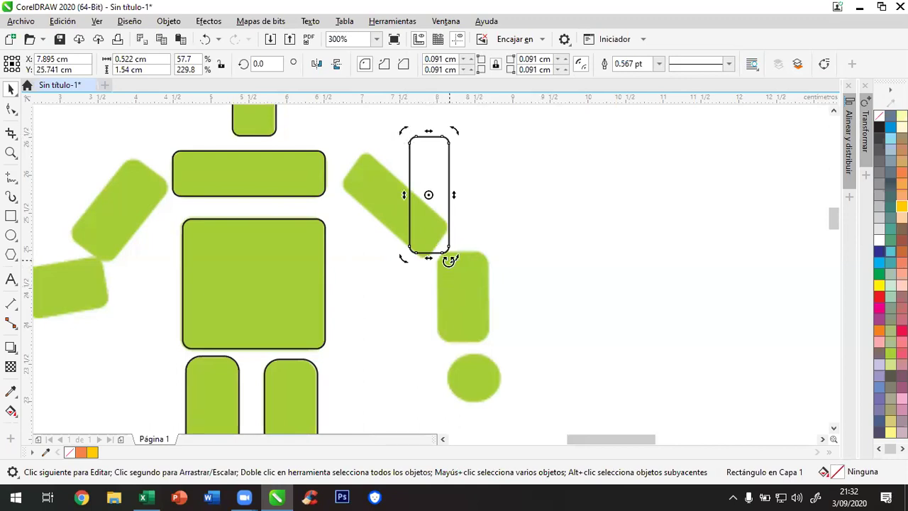
pyautogui.moveTo(451, 260); pyautogui.dragTo(498, 223)
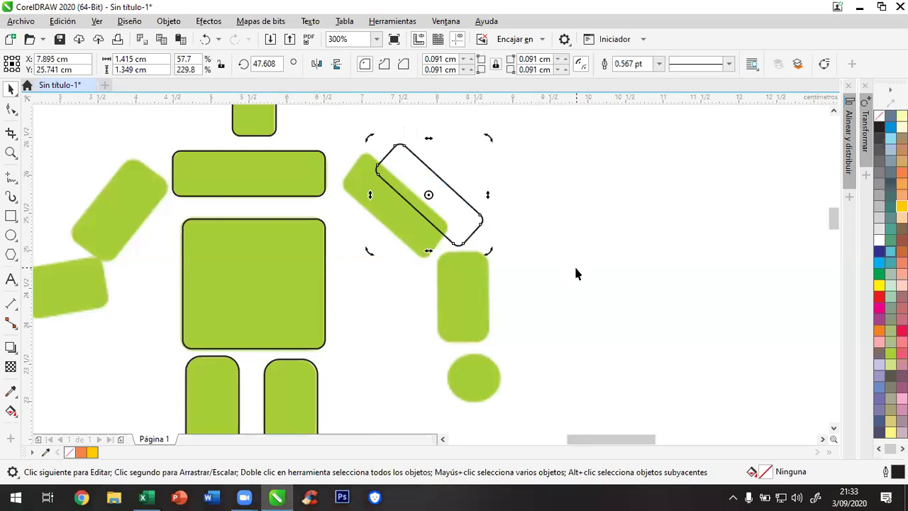
pyautogui.click(576, 274)
pyautogui.moveTo(462, 217); pyautogui.dragTo(431, 213)
pyautogui.click(573, 225)
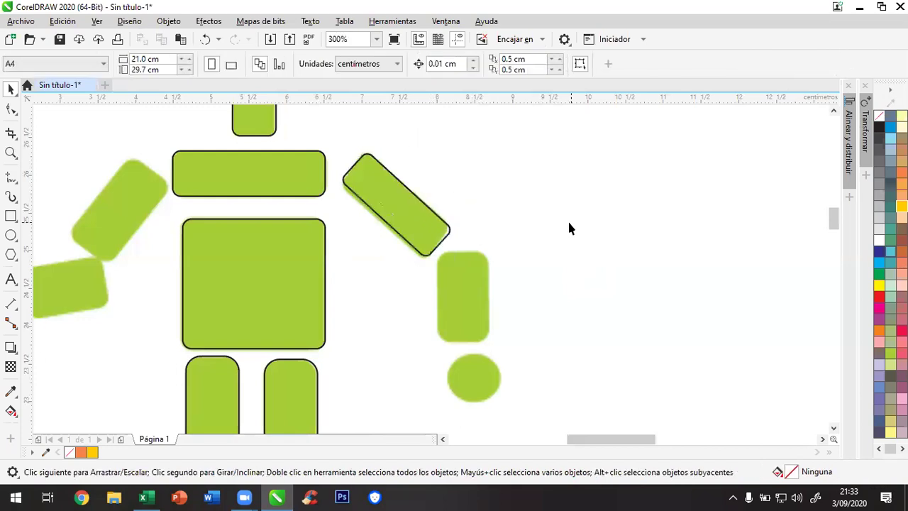
# Duplicate the right upper-arm rectangle, mirror the copy horizontally and place it over the left green upper arm
pyautogui.click(420, 225)
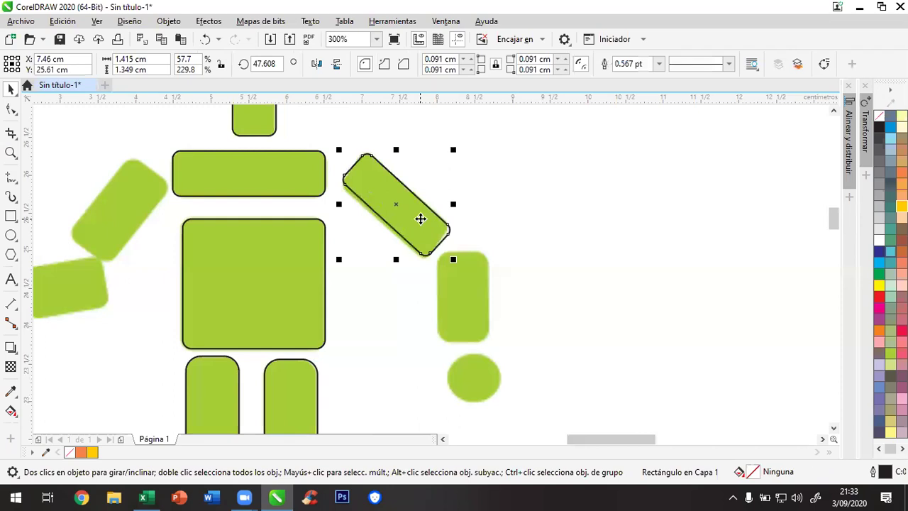
pyautogui.moveTo(402, 198); pyautogui.dragTo(531, 195)
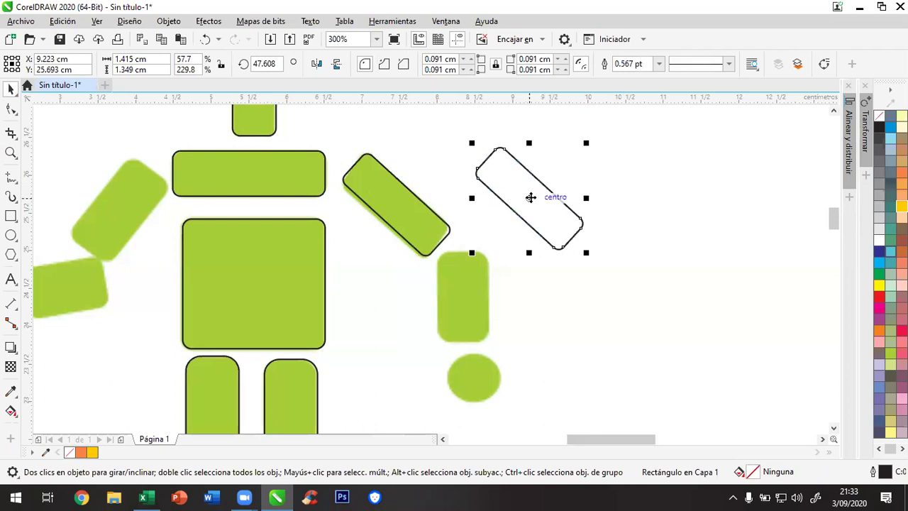
pyautogui.click(316, 65)
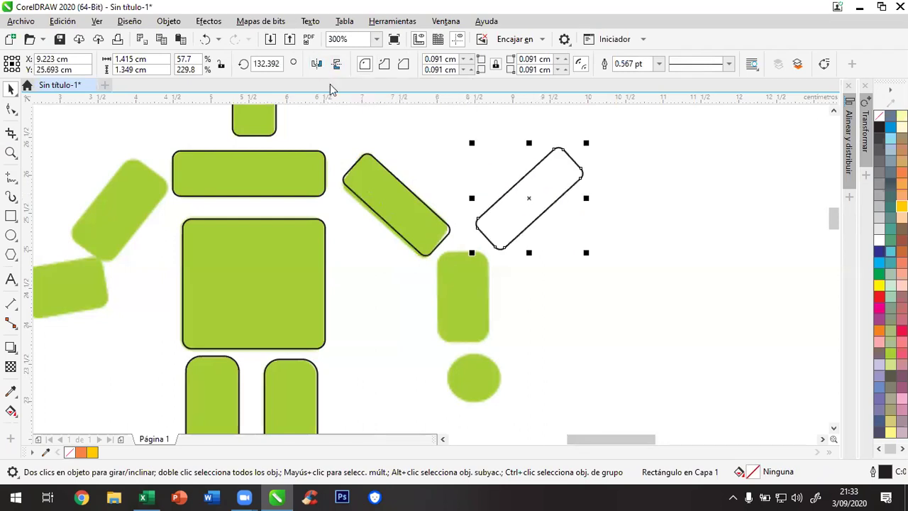
pyautogui.moveTo(559, 173); pyautogui.dragTo(139, 184)
# Rotate the left upper-arm rectangle to about 140.9° and shift it slightly toward the green arm's outer edge
pyautogui.click(149, 175)
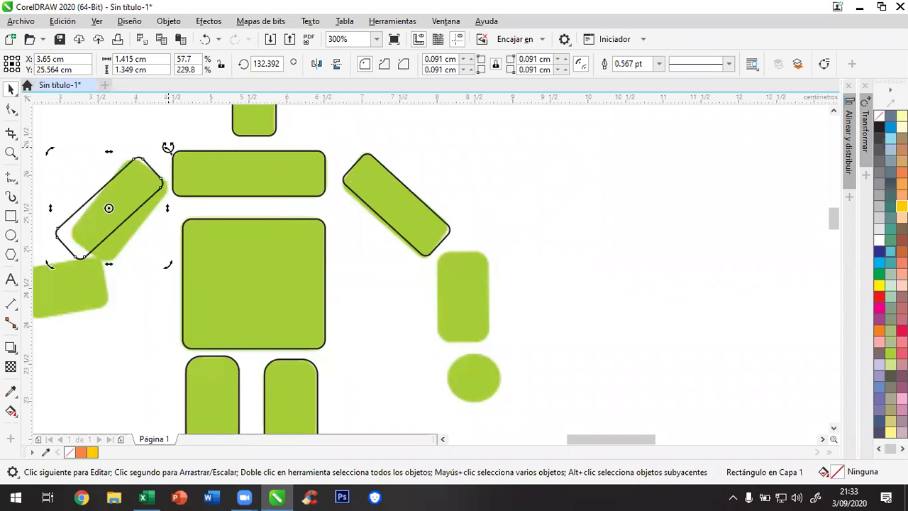
pyautogui.moveTo(166, 146); pyautogui.dragTo(160, 144)
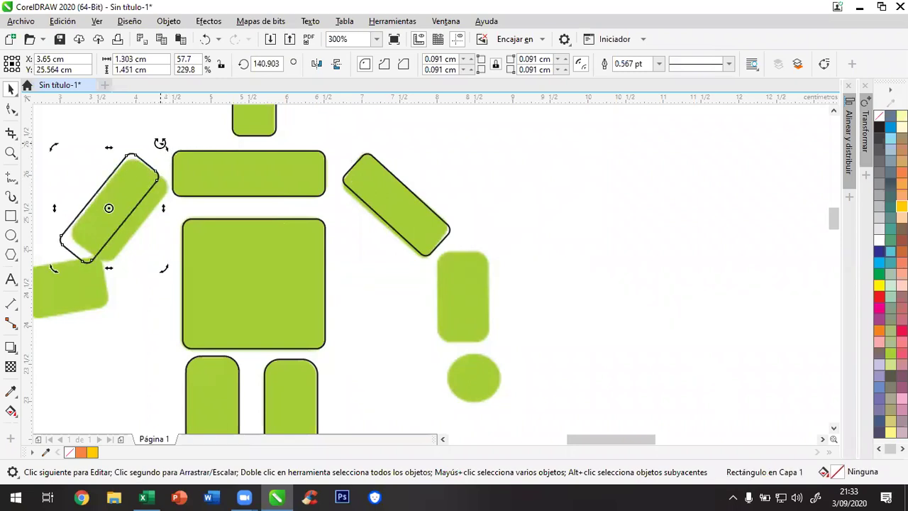
pyautogui.click(119, 122)
pyautogui.click(123, 190)
pyautogui.moveTo(123, 190); pyautogui.dragTo(126, 194)
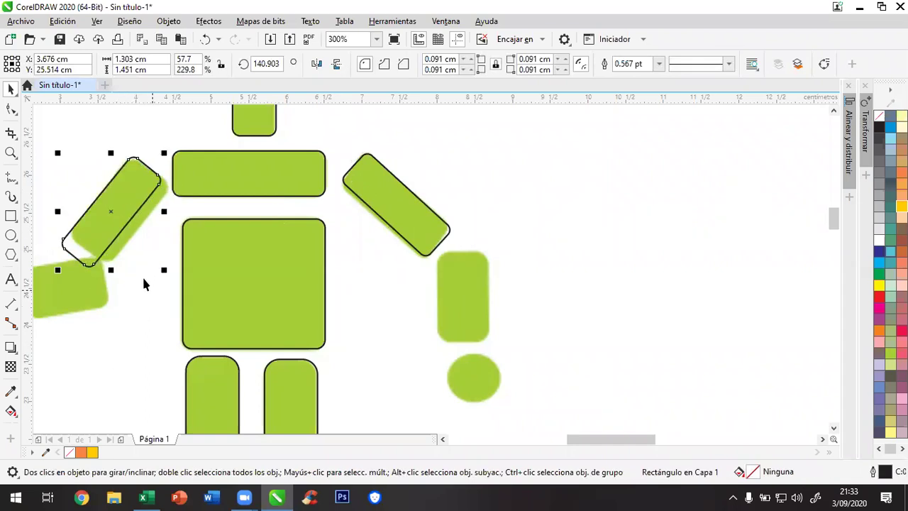
pyautogui.click(608, 196)
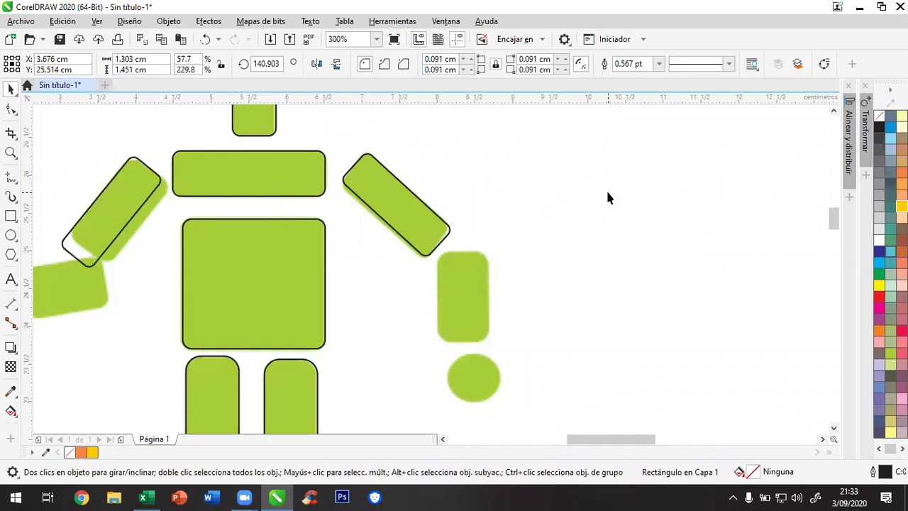
# Duplicate the rounded neck rectangle onto the right green forearm, aligned with its inner edge near the upper end
pyautogui.click(259, 122)
pyautogui.moveTo(320, 218); pyautogui.dragTo(464, 286)
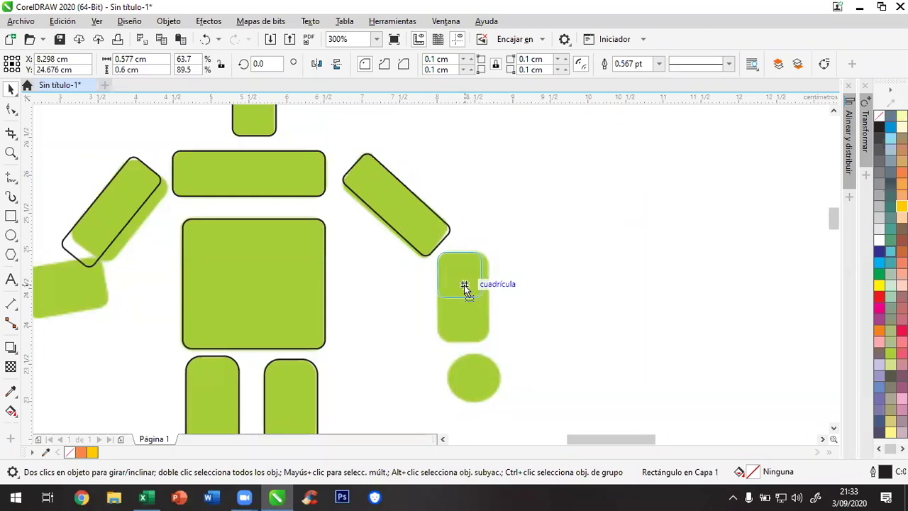
pyautogui.moveTo(464, 286); pyautogui.dragTo(464, 289)
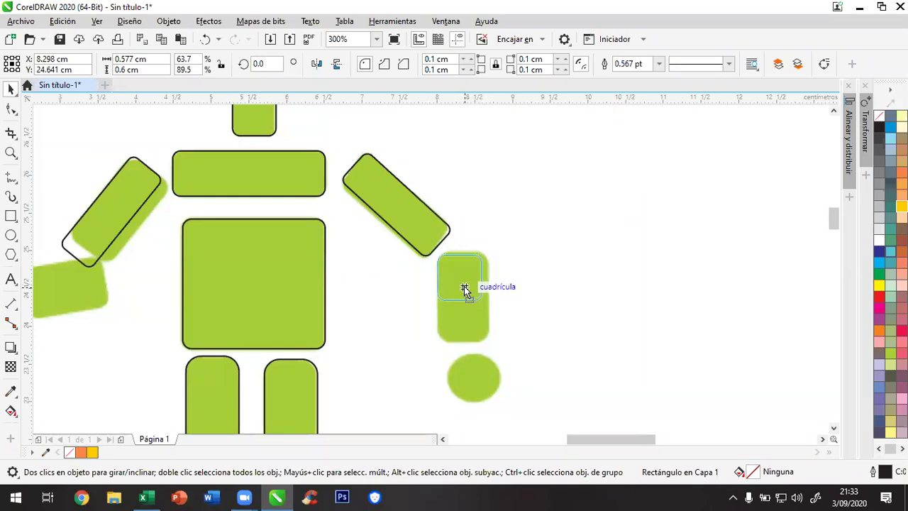
pyautogui.moveTo(463, 286); pyautogui.dragTo(464, 287)
pyautogui.scroll(2, 532, 296)
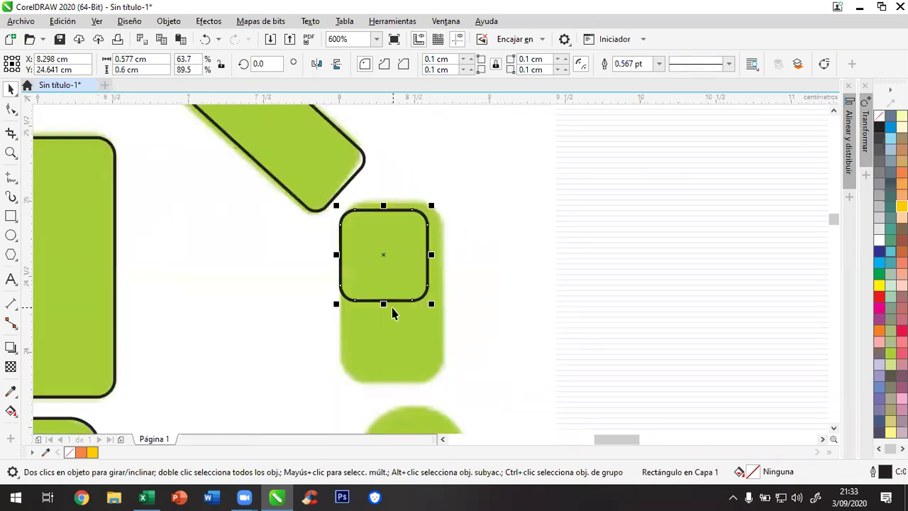
# Stretch the duplicated rectangle to about 0.685 × 1.164 cm to cover the right green forearm and increase its corner radius slightly
pyautogui.moveTo(383, 304); pyautogui.dragTo(386, 381)
pyautogui.moveTo(428, 295); pyautogui.dragTo(443, 295)
pyautogui.moveTo(392, 210); pyautogui.dragTo(392, 203)
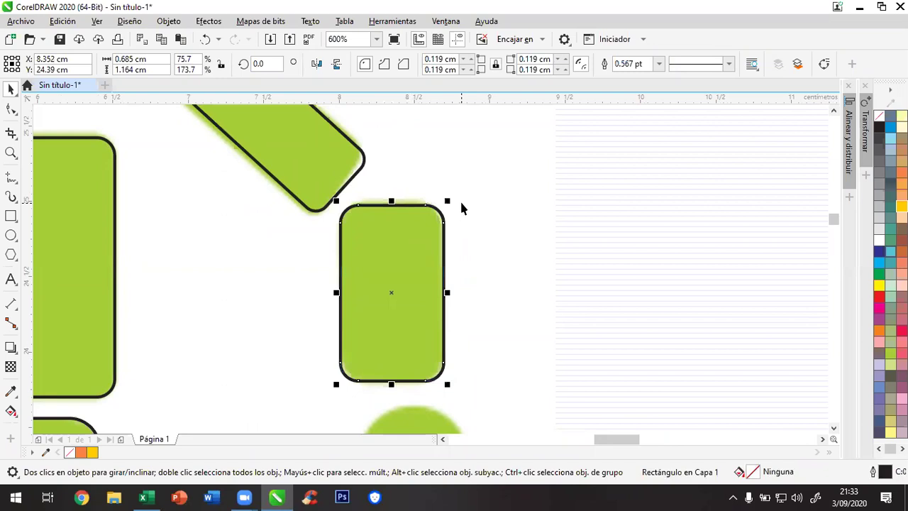
pyautogui.click(467, 60)
pyautogui.click(468, 60)
pyautogui.click(528, 269)
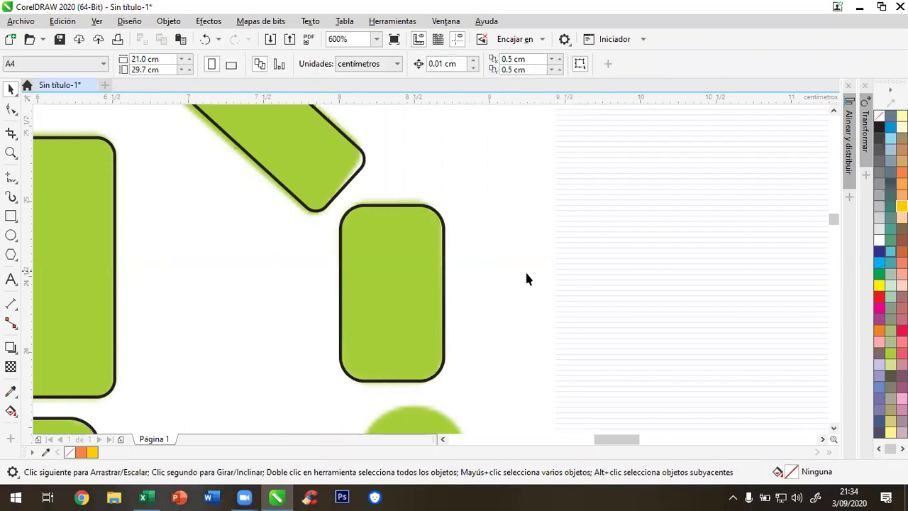
# Duplicate the right knee ellipse onto the green right hand and stretch the copy downward to match the round hand
pyautogui.scroll(-2, 526, 280)
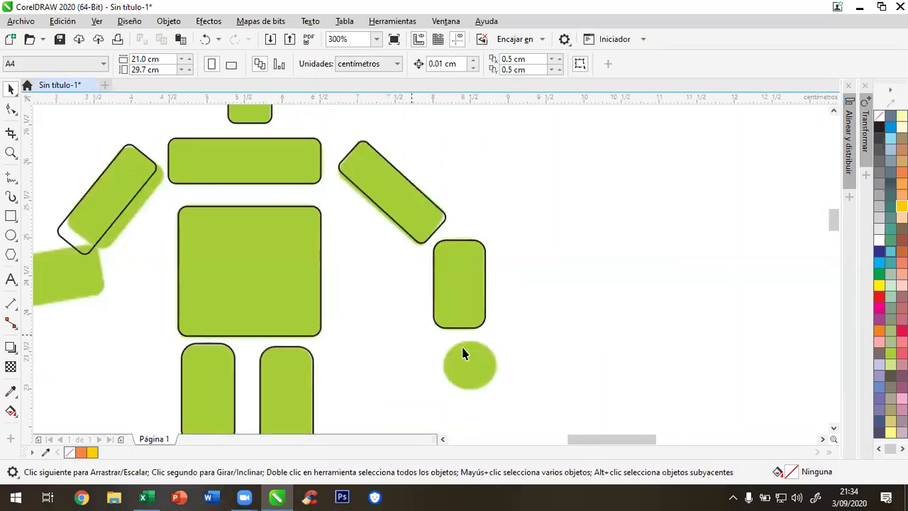
pyautogui.moveTo(831, 220); pyautogui.dragTo(834, 235)
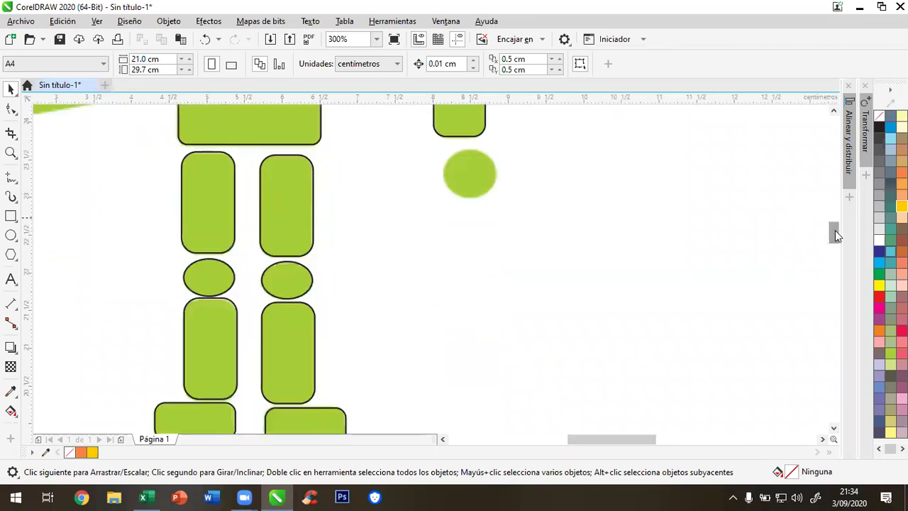
pyautogui.click(283, 277)
pyautogui.moveTo(284, 277); pyautogui.dragTo(470, 170)
pyautogui.scroll(2, 478, 216)
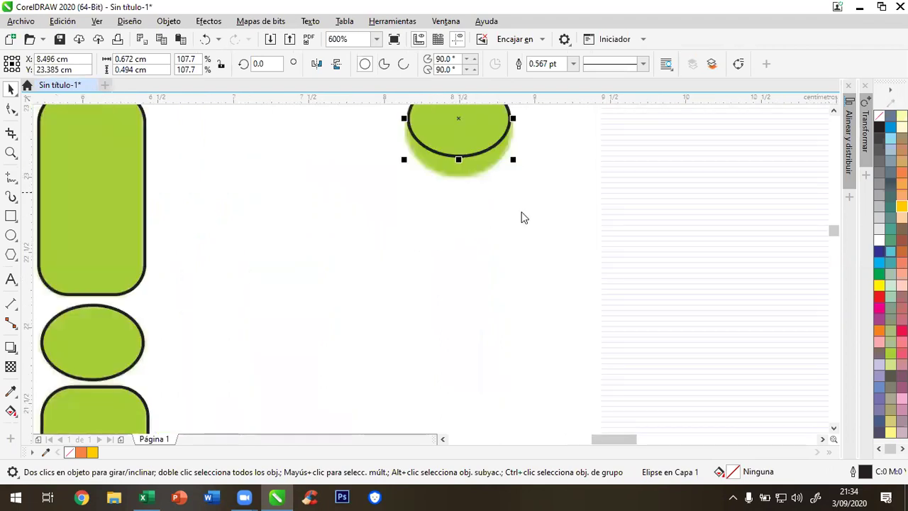
pyautogui.click(833, 111)
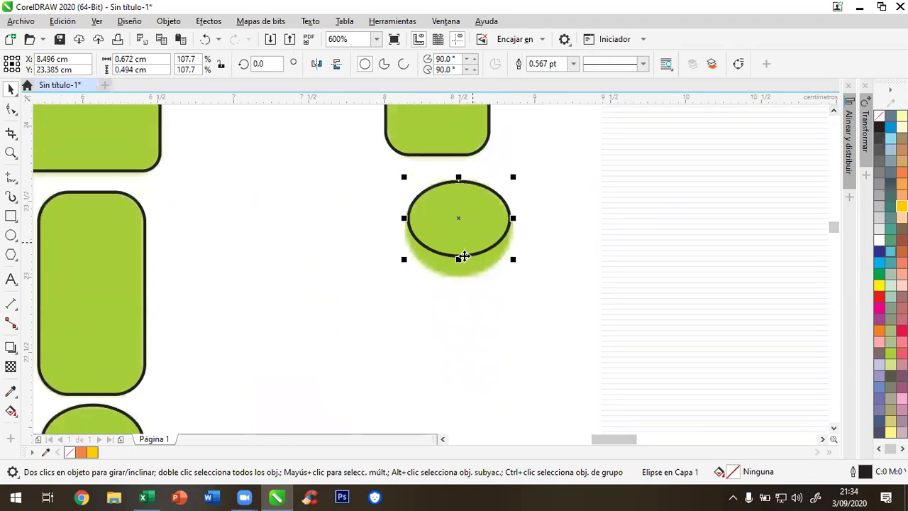
pyautogui.moveTo(459, 258); pyautogui.dragTo(459, 281)
pyautogui.click(536, 277)
pyautogui.scroll(-1, 538, 276)
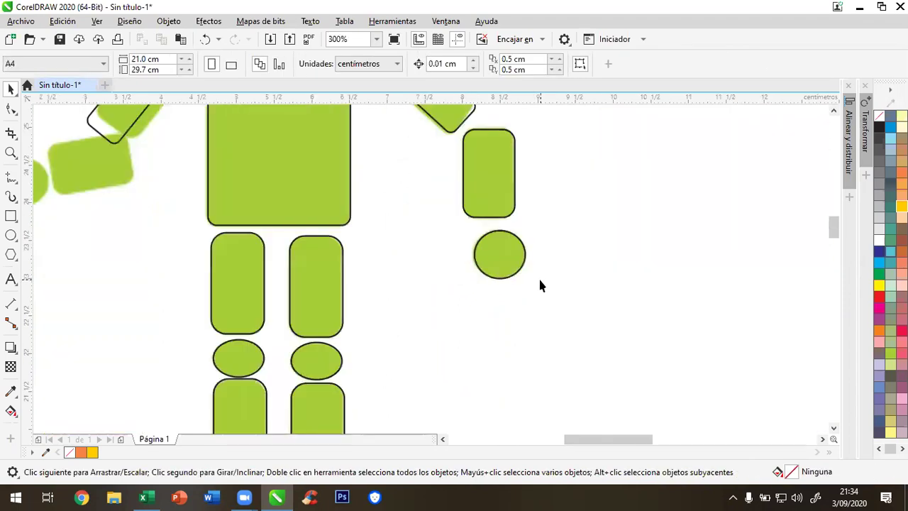
# Try to fit the left upper-arm rectangle to the green arm by moving, enlarging and widening it
pyautogui.scroll(-1, 537, 276)
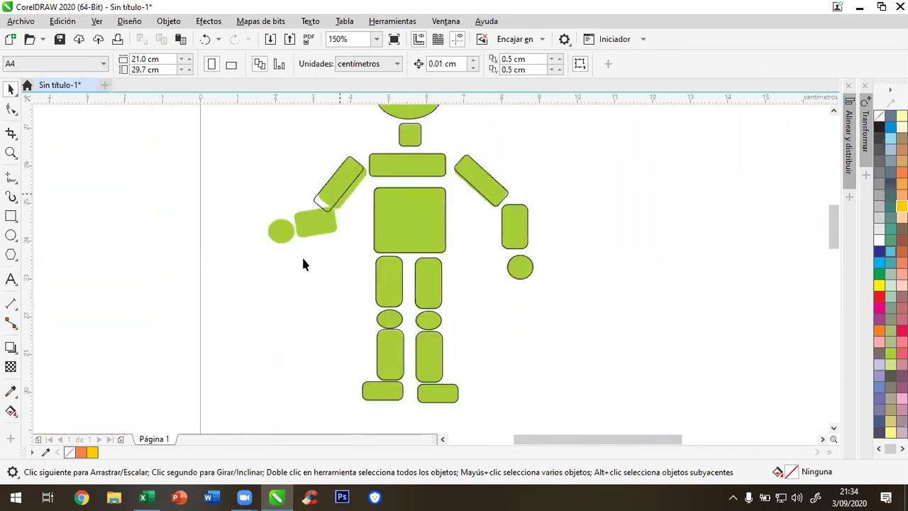
pyautogui.moveTo(536, 438); pyautogui.dragTo(505, 434)
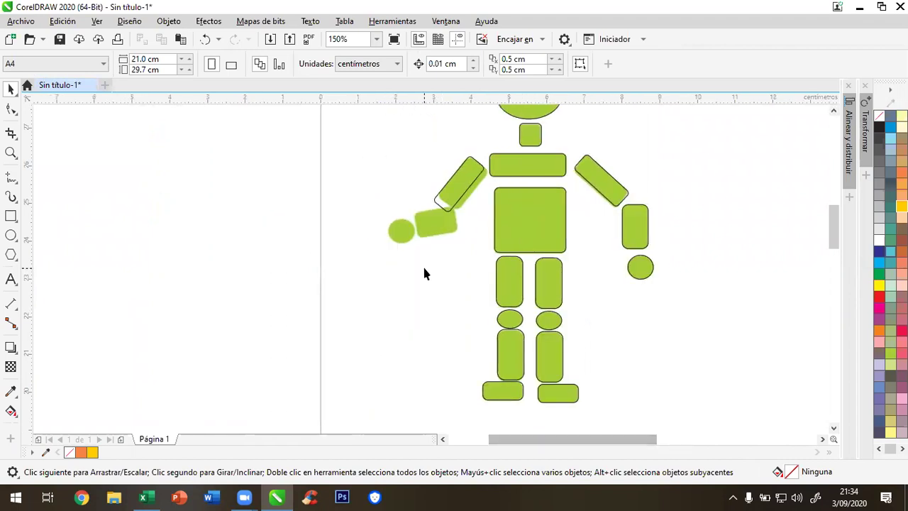
pyautogui.scroll(1, 472, 220)
pyautogui.moveTo(835, 224); pyautogui.dragTo(834, 212)
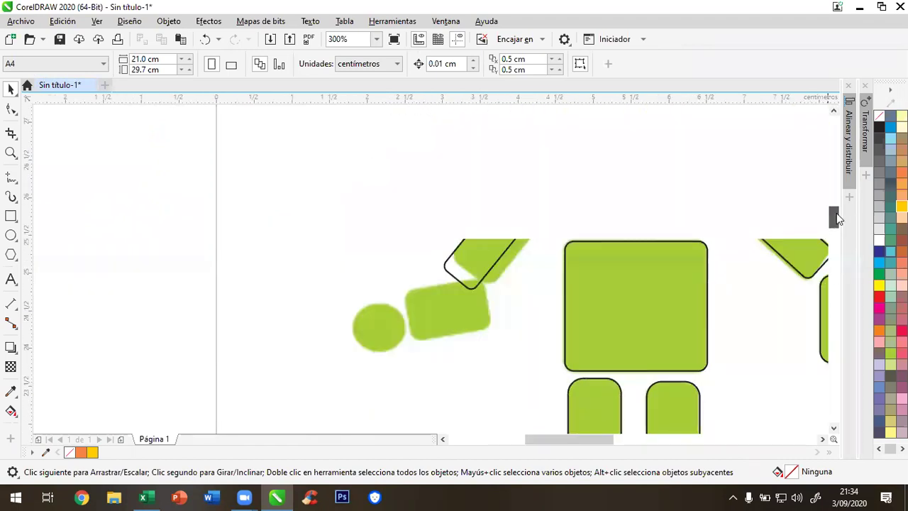
pyautogui.scroll(1, 496, 268)
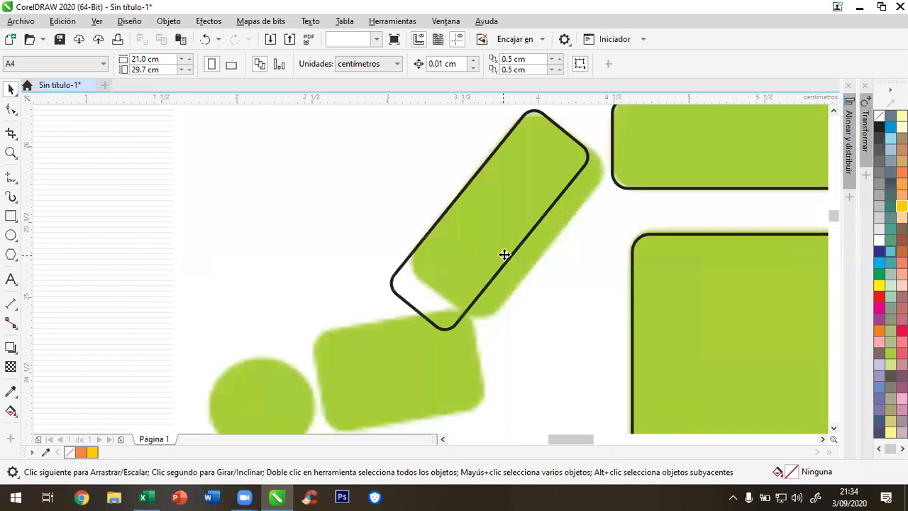
pyautogui.click(505, 253)
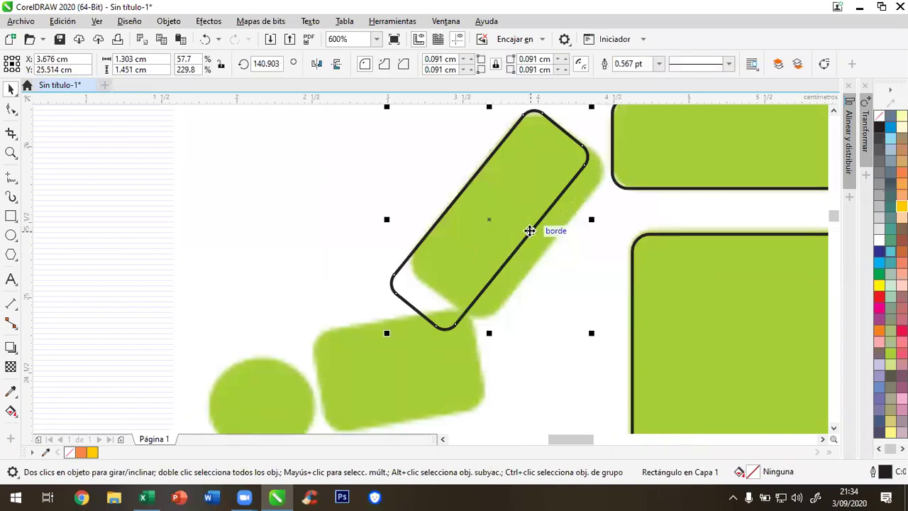
pyautogui.moveTo(529, 231); pyautogui.dragTo(368, 232)
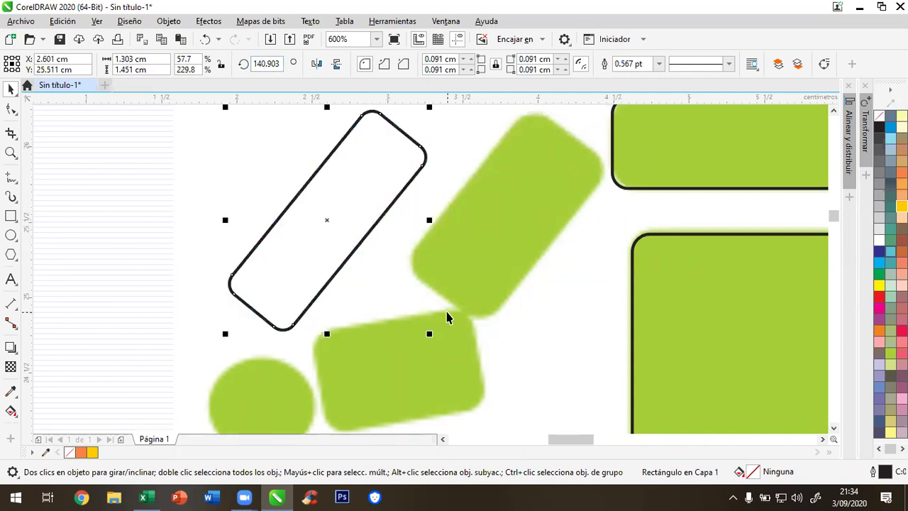
pyautogui.moveTo(373, 226); pyautogui.dragTo(535, 244)
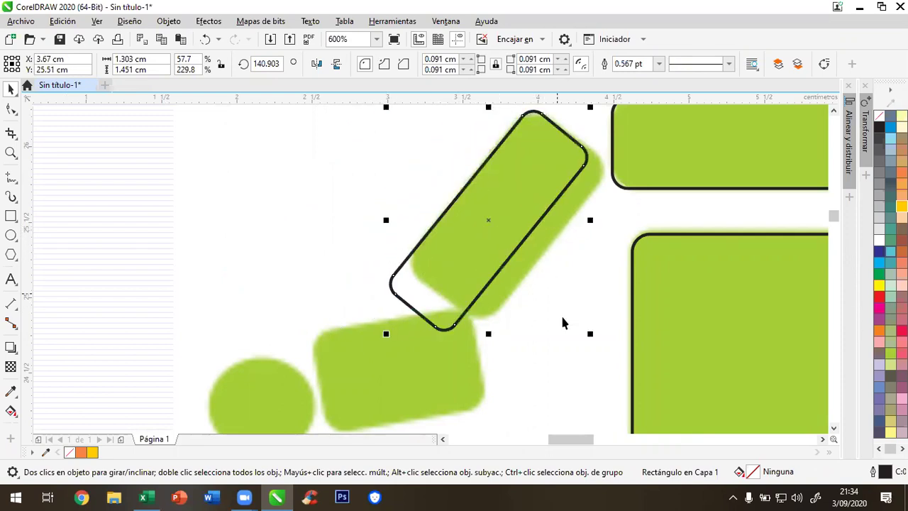
pyautogui.moveTo(594, 336); pyautogui.dragTo(609, 374)
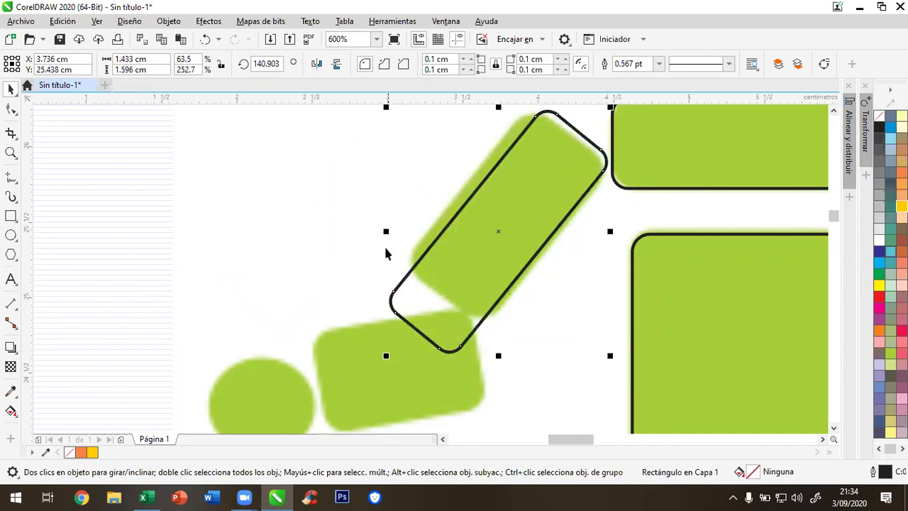
pyautogui.moveTo(383, 231); pyautogui.dragTo(352, 232)
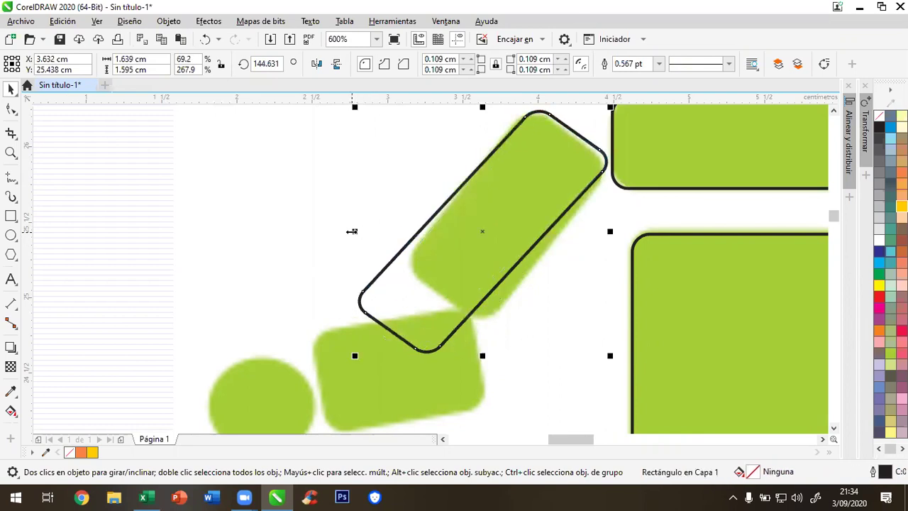
pyautogui.moveTo(608, 357); pyautogui.dragTo(633, 378)
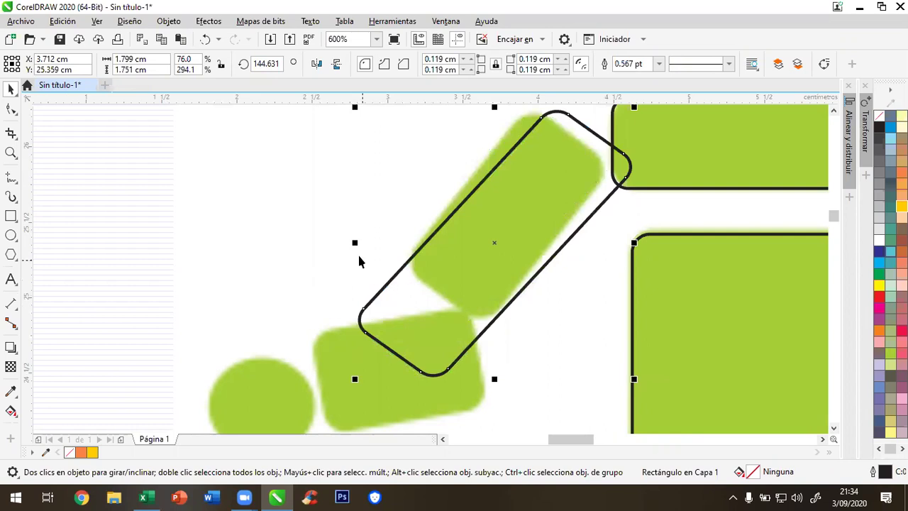
pyautogui.moveTo(353, 242); pyautogui.dragTo(297, 243)
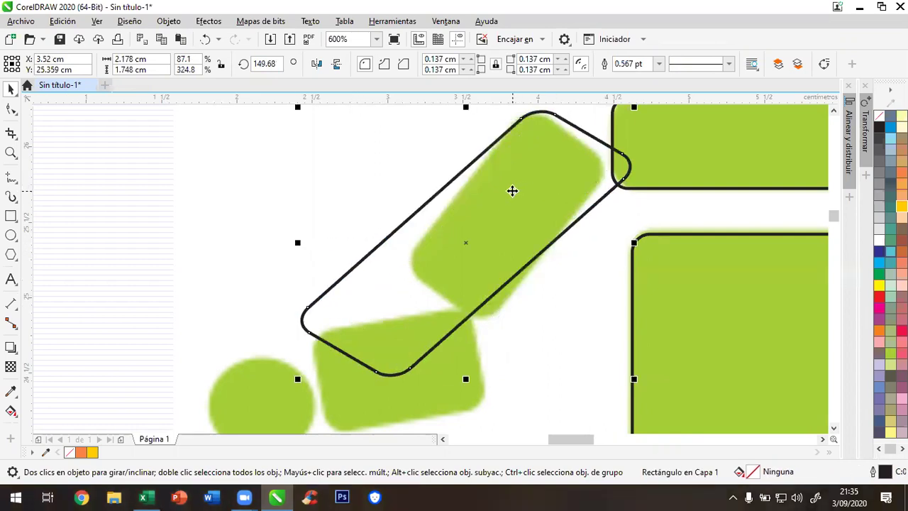
# Delete the distorted rectangle from the left upper arm
pyautogui.rightClick(502, 191)
pyautogui.click(548, 149)
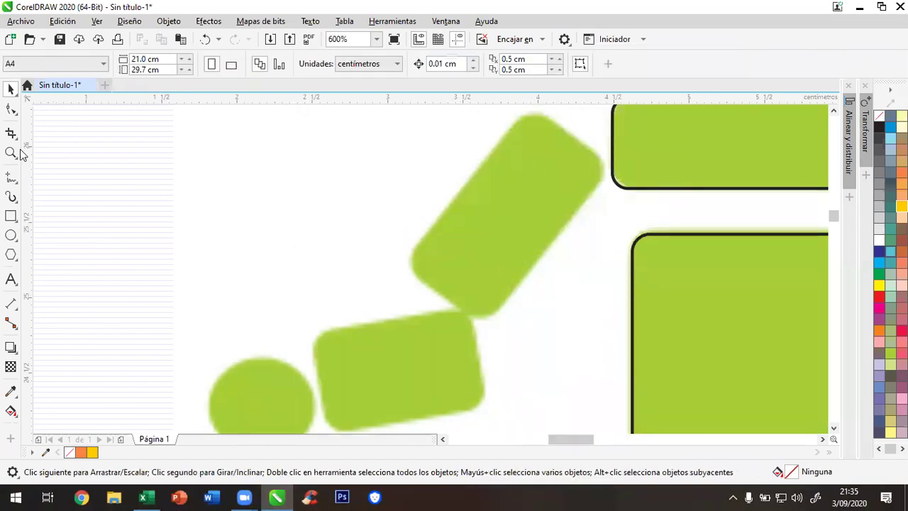
pyautogui.scroll(-3, 233, 203)
pyautogui.scroll(3, 233, 203)
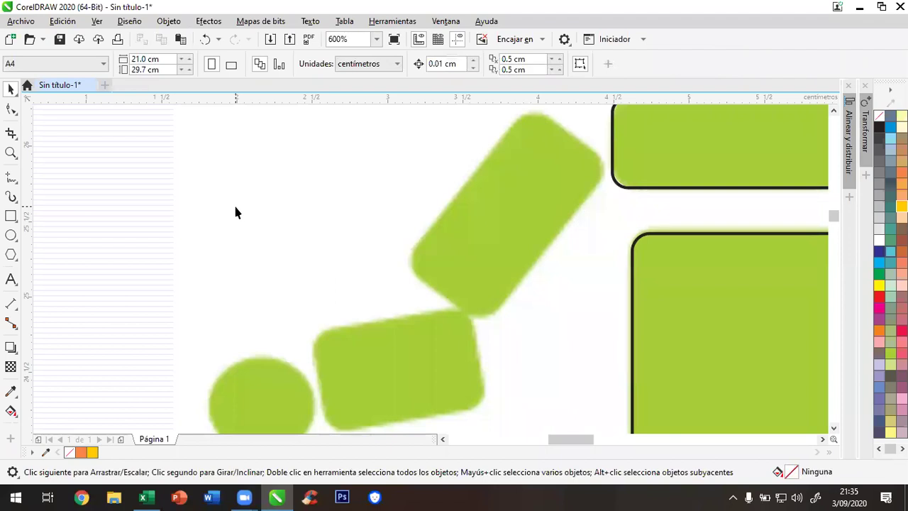
# Draw an upright rectangle of about 0.582 × 1.305 cm over the left green upper arm
pyautogui.click(11, 216)
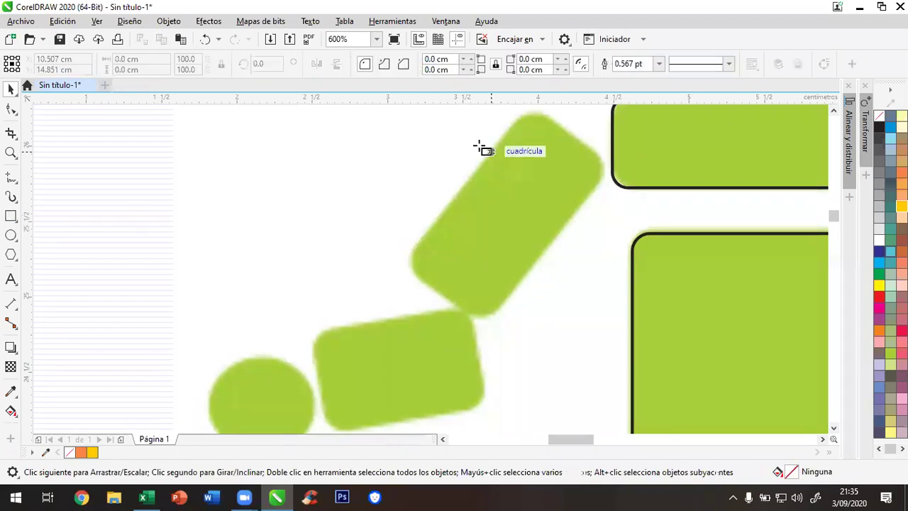
pyautogui.moveTo(441, 110)
pyautogui.mouseDown()
pyautogui.moveTo(497, 141)
pyautogui.moveTo(517, 190)
pyautogui.moveTo(519, 294)
pyautogui.moveTo(529, 305)
pyautogui.mouseUp()
pyautogui.click(10, 90)
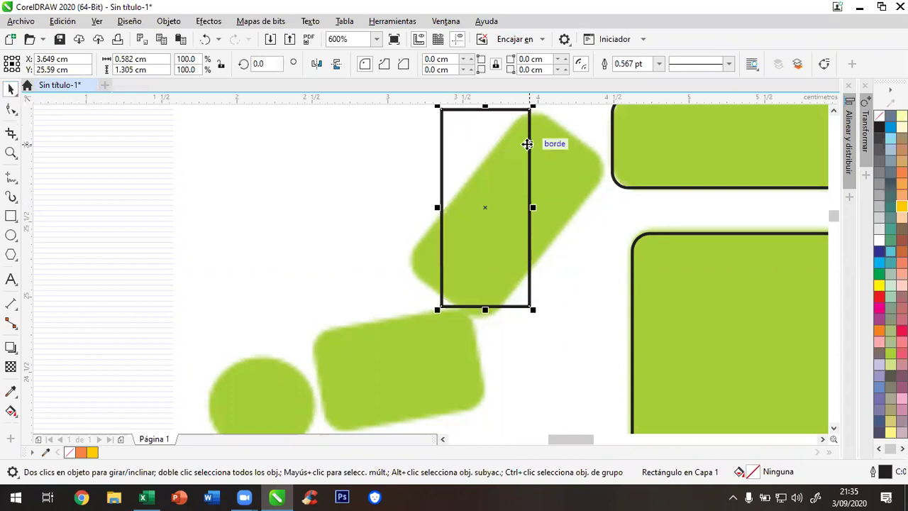
# Rotate the new rectangle to about 321.3° so it follows the slant of the left green upper arm
pyautogui.click(507, 156)
pyautogui.scroll(-2, 546, 173)
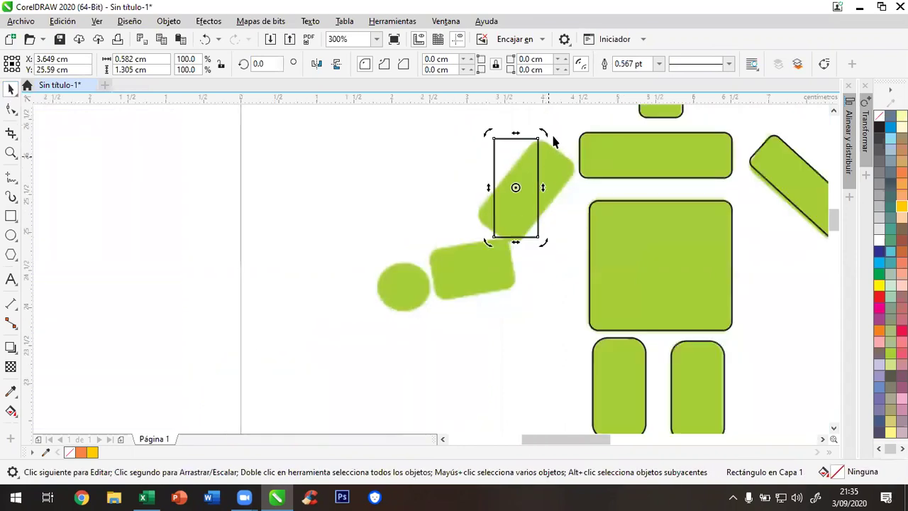
pyautogui.moveTo(544, 129); pyautogui.dragTo(581, 158)
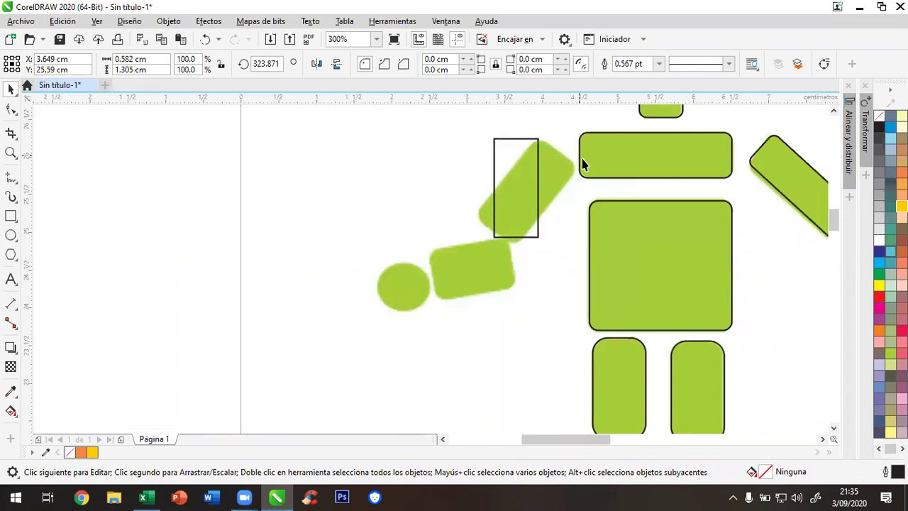
pyautogui.click(392, 124)
pyautogui.click(522, 165)
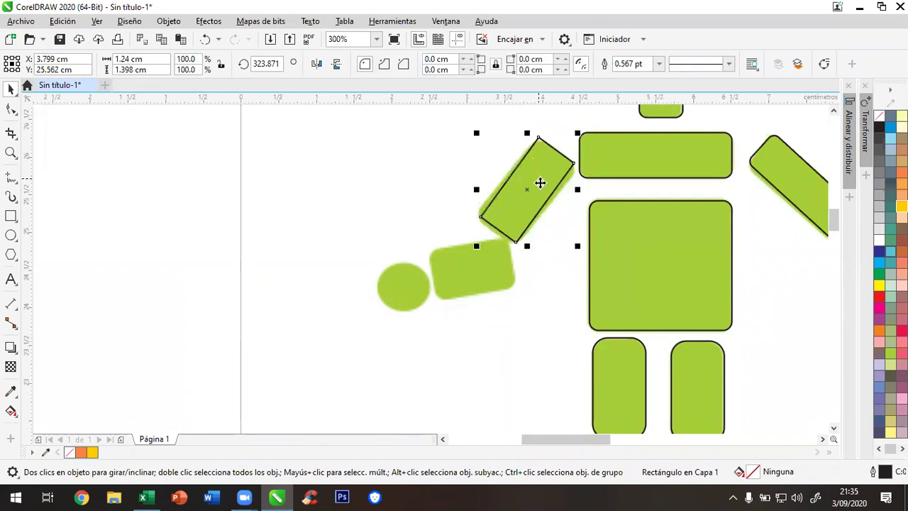
pyautogui.click(547, 178)
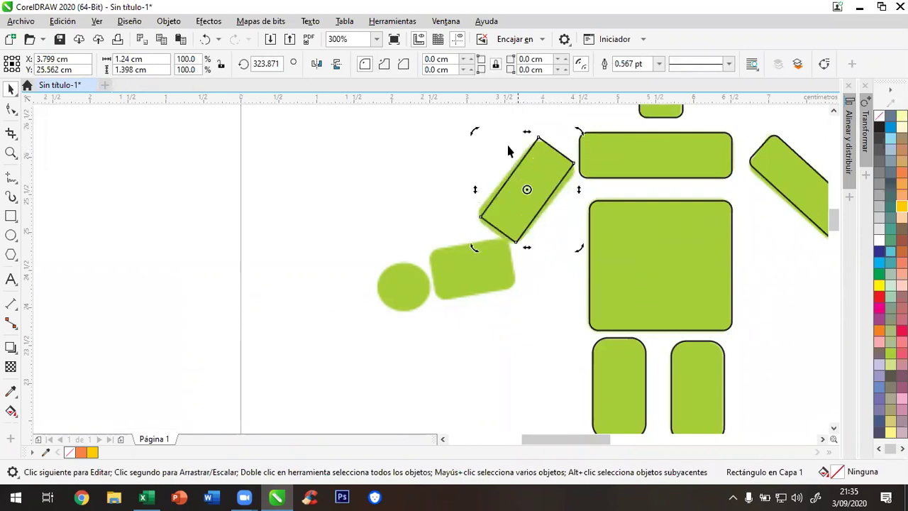
pyautogui.moveTo(473, 134); pyautogui.dragTo(475, 134)
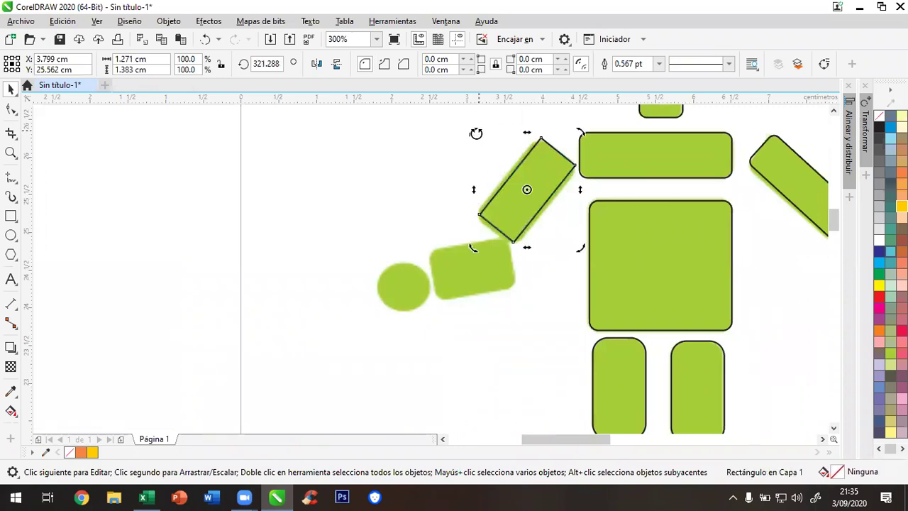
pyautogui.click(373, 170)
# Round all corners of the left upper-arm rectangle with a 0.1 cm radius
pyautogui.click(528, 190)
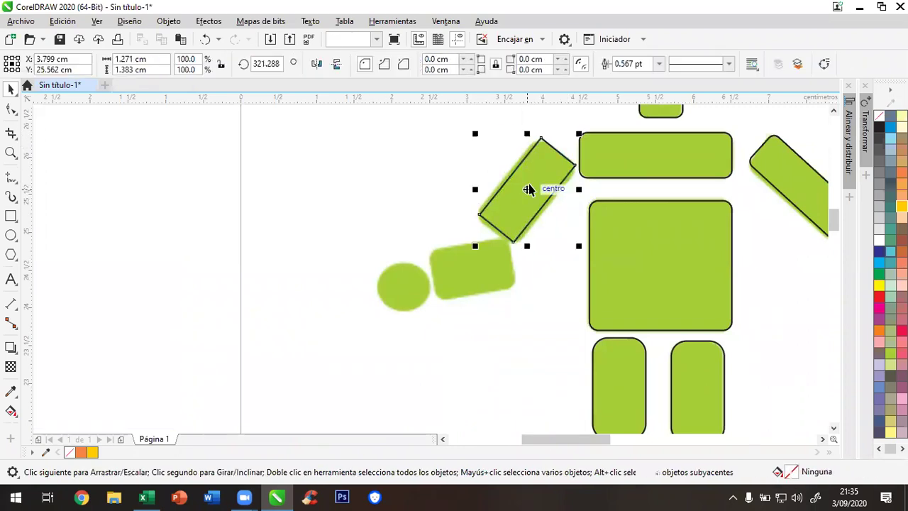
pyautogui.click(469, 60)
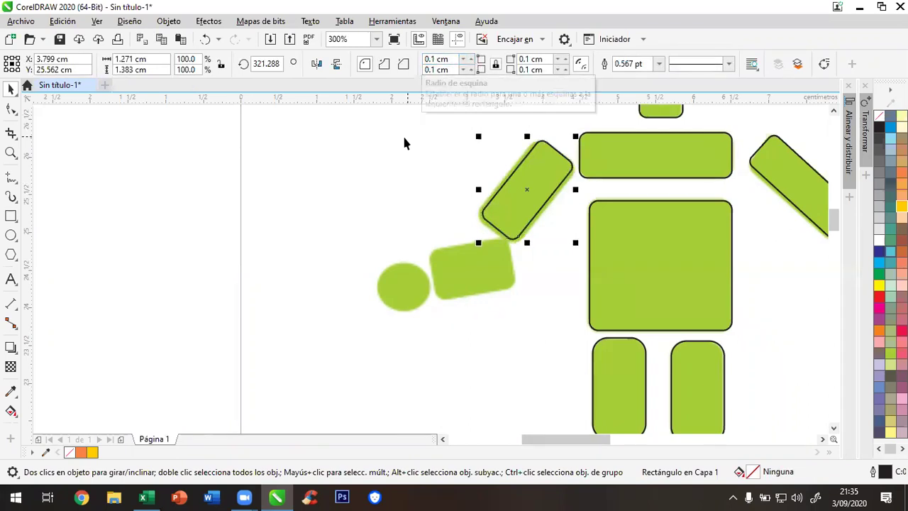
pyautogui.click(455, 163)
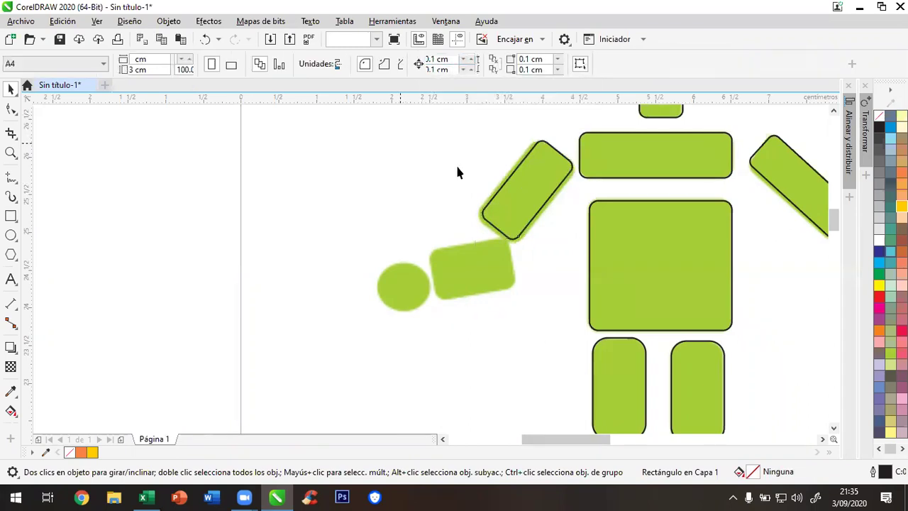
# Duplicate the left upper-arm rectangle onto the left green forearm, rotate the copy to about 279° and position it over the forearm
pyautogui.click(526, 204)
pyautogui.moveTo(531, 191); pyautogui.dragTo(472, 286)
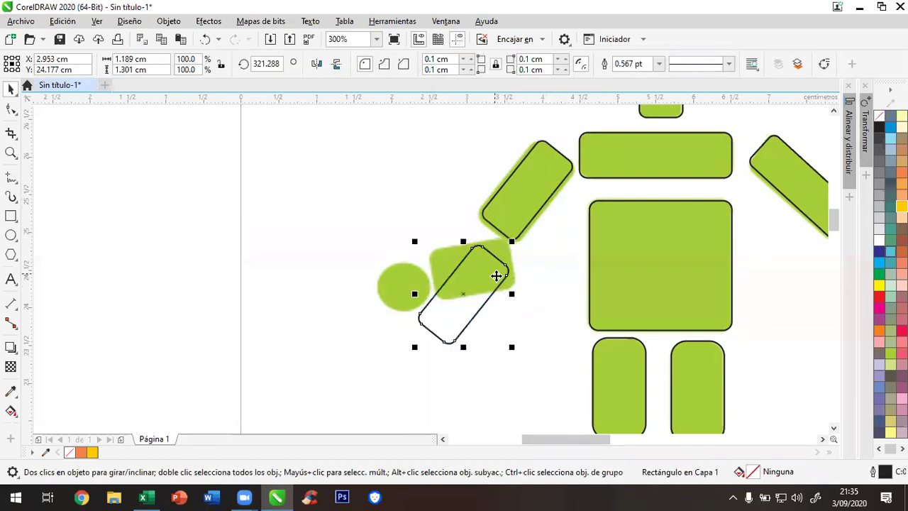
pyautogui.click(502, 261)
pyautogui.moveTo(512, 239); pyautogui.dragTo(532, 272)
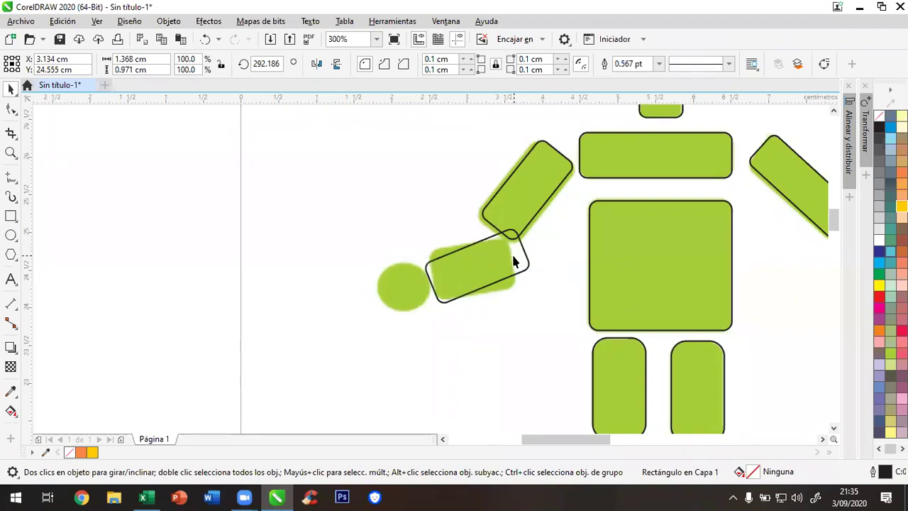
pyautogui.moveTo(535, 306)
pyautogui.mouseDown()
pyautogui.moveTo(535, 318)
pyautogui.moveTo(543, 305)
pyautogui.moveTo(533, 305)
pyautogui.mouseUp()
pyautogui.click(517, 330)
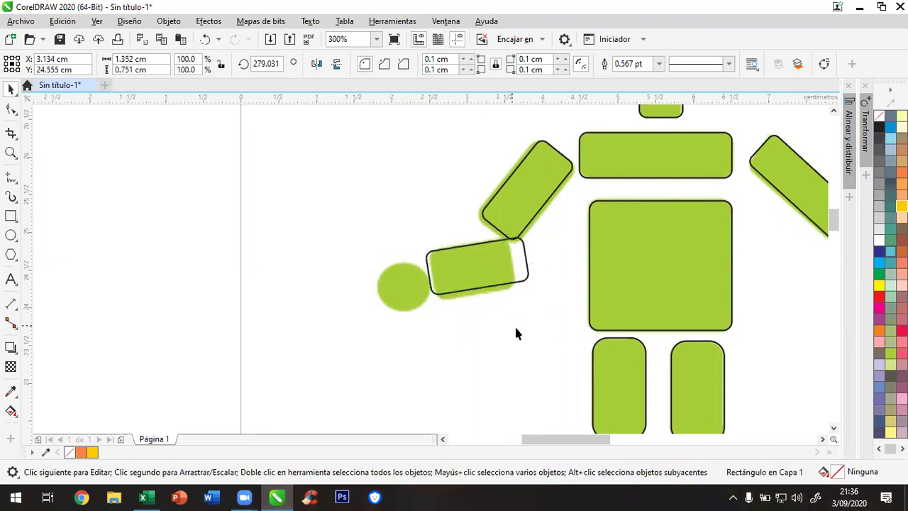
pyautogui.click(521, 273)
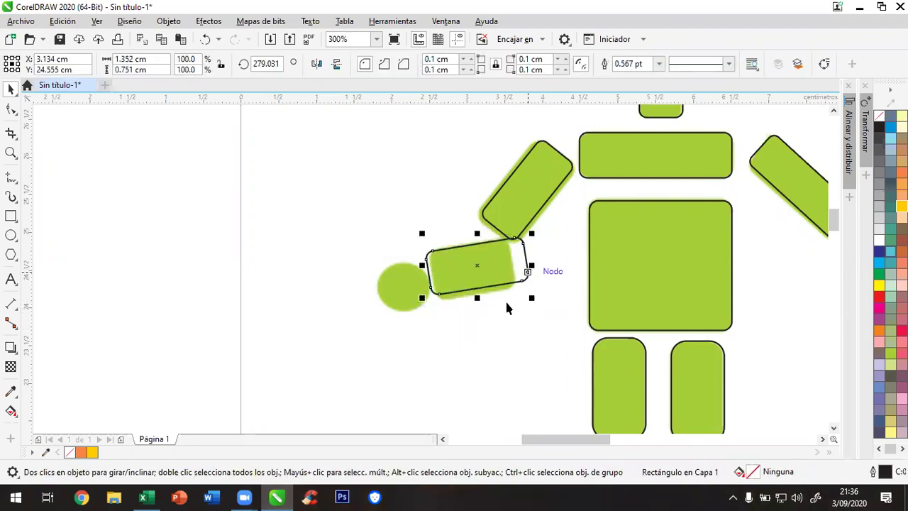
pyautogui.click(833, 113)
pyautogui.click(834, 113)
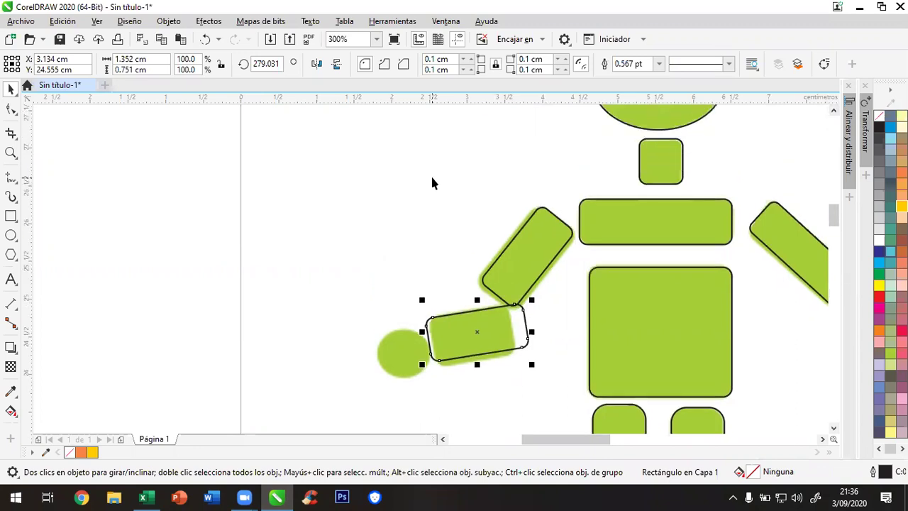
# Shift the left forearm rectangle slightly towards the torso so its outer end lines up with the green forearm
pyautogui.click(26, 158)
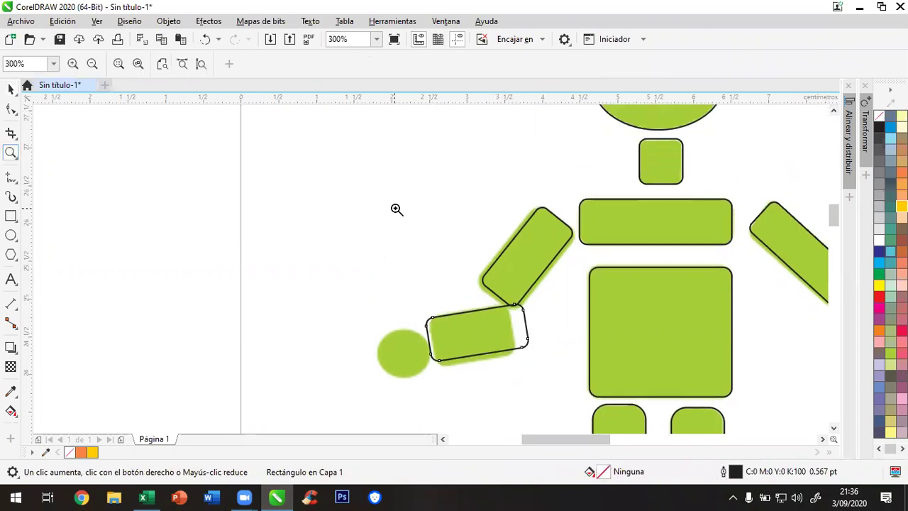
pyautogui.moveTo(353, 159); pyautogui.dragTo(584, 400)
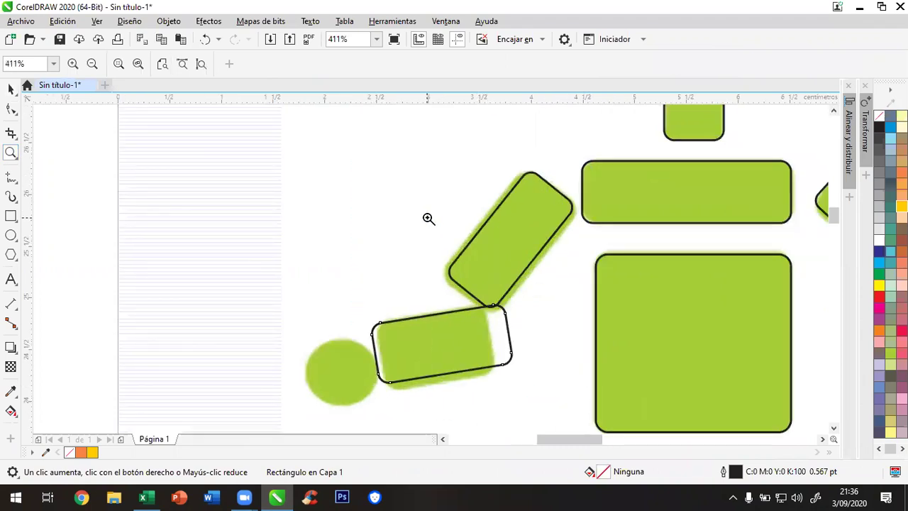
pyautogui.press('space')
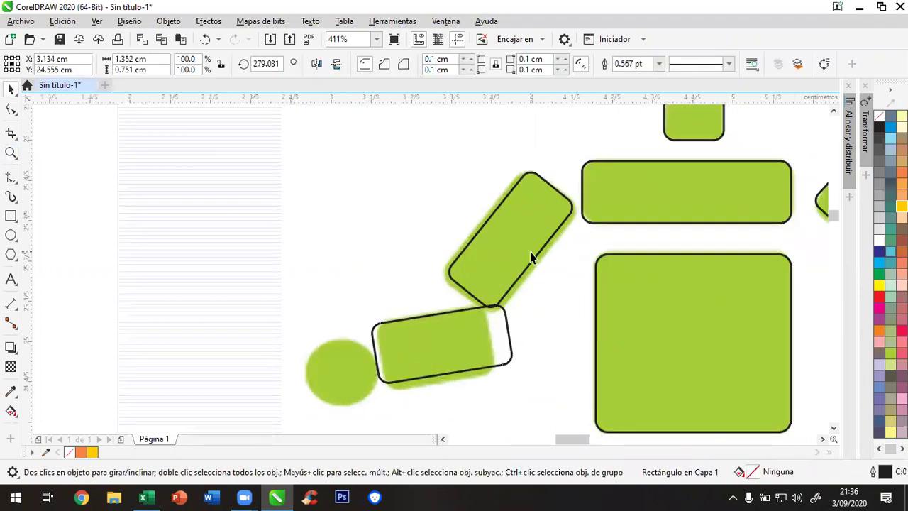
pyautogui.scroll(2, 531, 256)
pyautogui.scroll(-2, 530, 257)
pyautogui.click(530, 250)
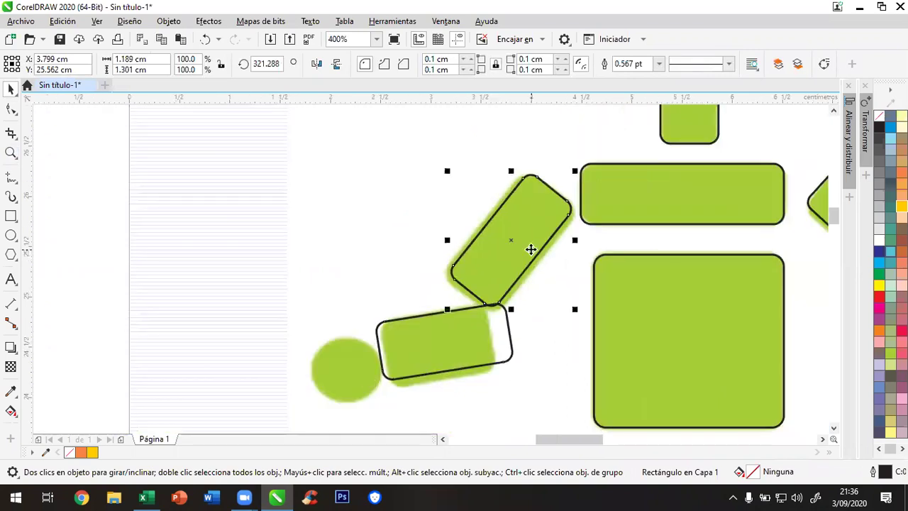
pyautogui.click(505, 339)
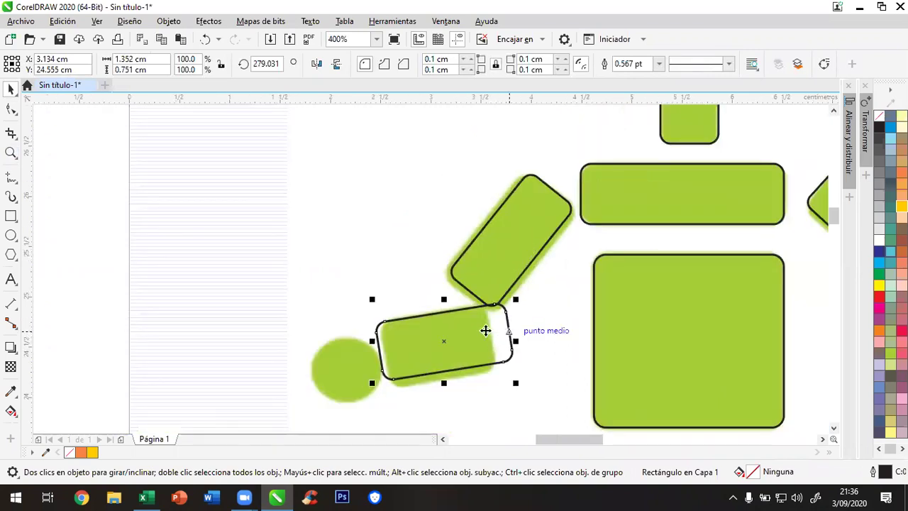
pyautogui.moveTo(458, 312)
pyautogui.mouseDown()
pyautogui.moveTo(476, 312)
pyautogui.moveTo(462, 308)
pyautogui.mouseUp()
pyautogui.click(557, 317)
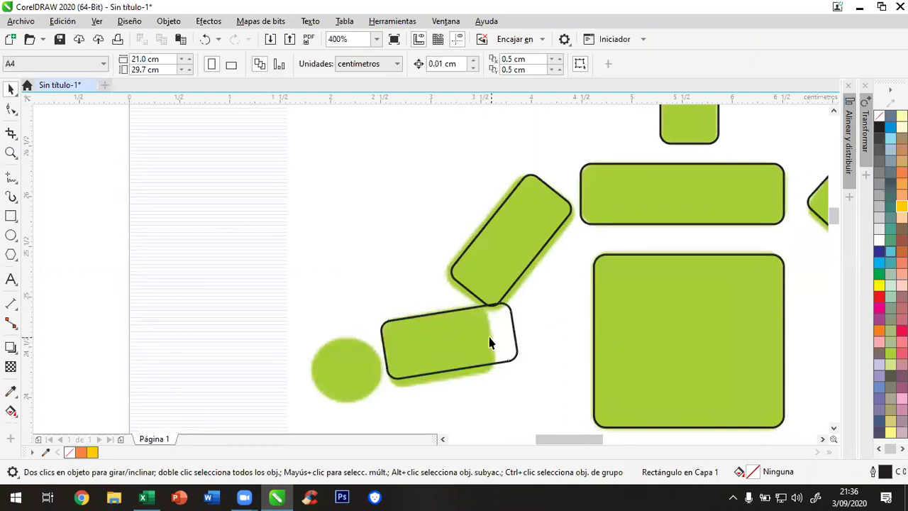
# Convert the left forearm and left upper-arm rectangles to curves
pyautogui.click(512, 327)
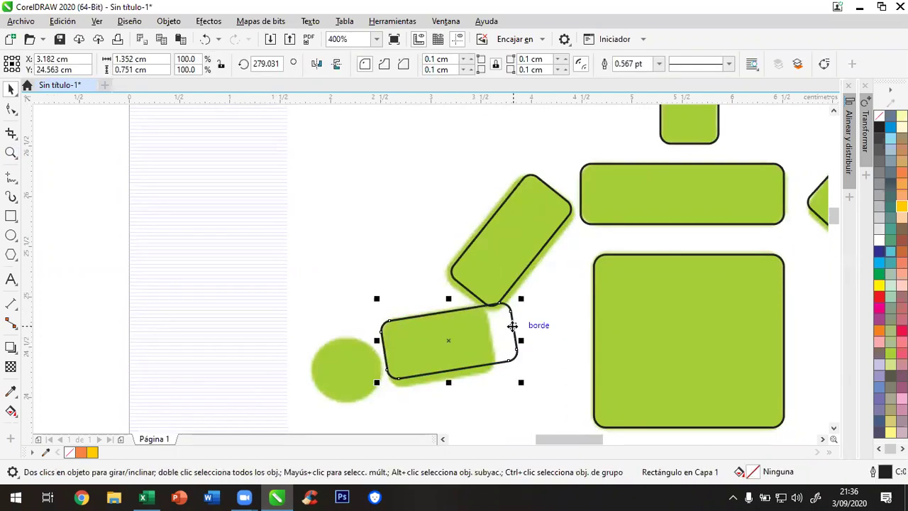
pyautogui.rightClick(512, 325)
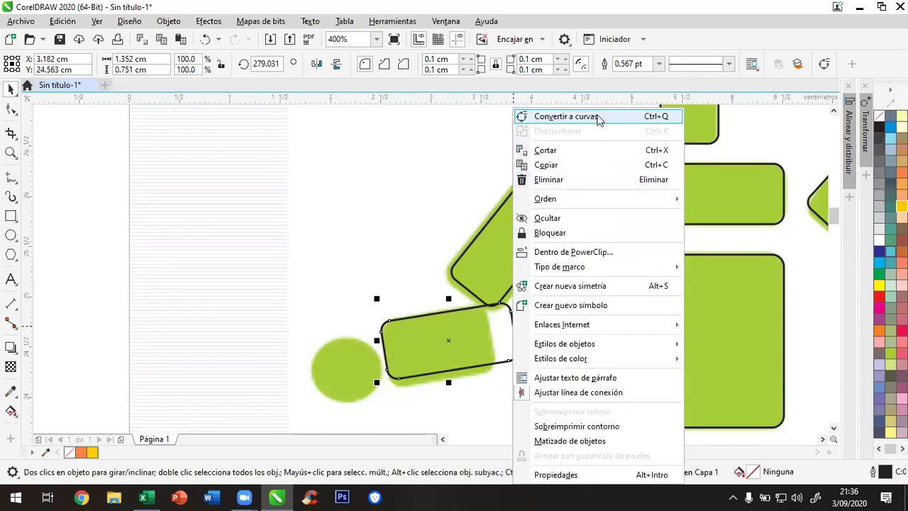
pyautogui.click(665, 118)
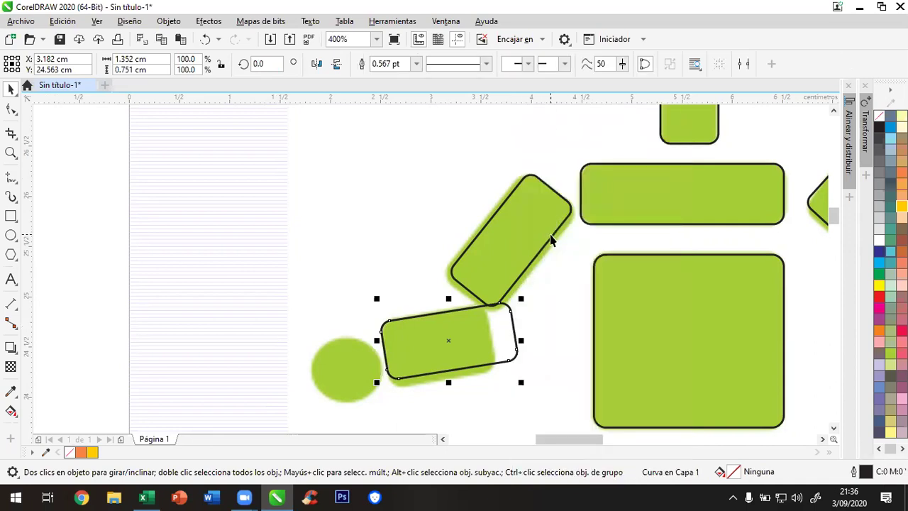
pyautogui.click(551, 236)
pyautogui.rightClick(551, 235)
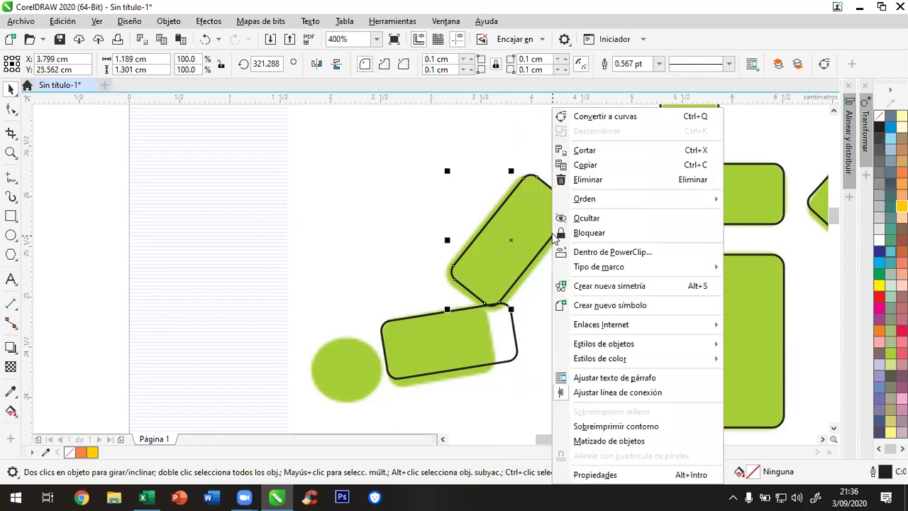
pyautogui.click(608, 117)
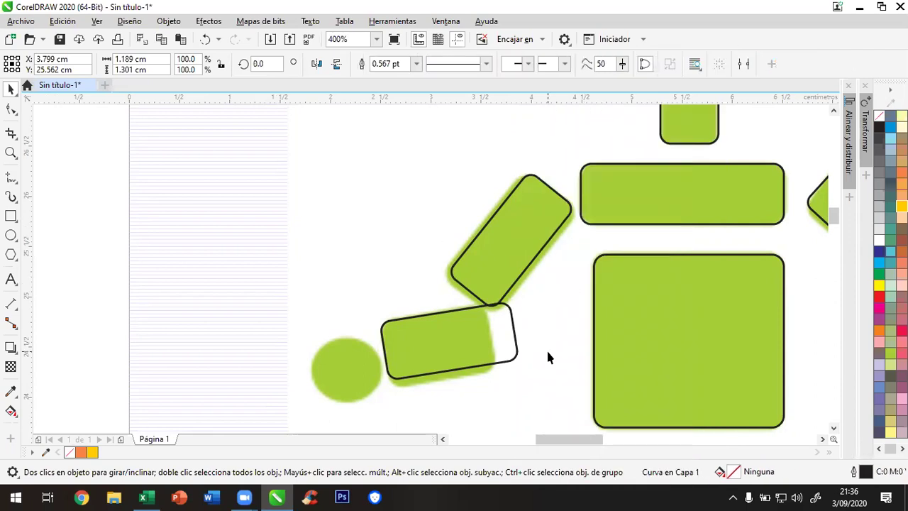
pyautogui.click(544, 354)
# Reshape the left forearm curve with the Shape tool, moving its lower nodes to follow the green forearm's bottom edge and lower inner corner
pyautogui.click(513, 343)
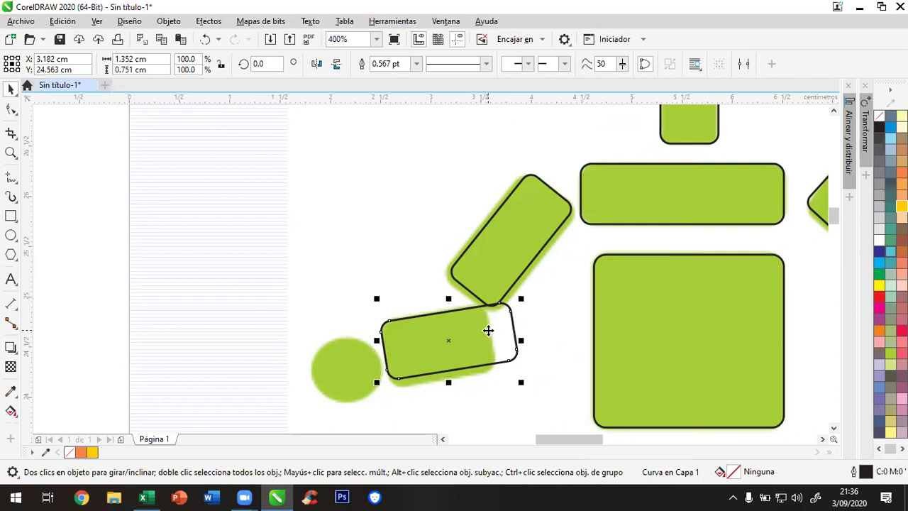
pyautogui.scroll(1, 488, 329)
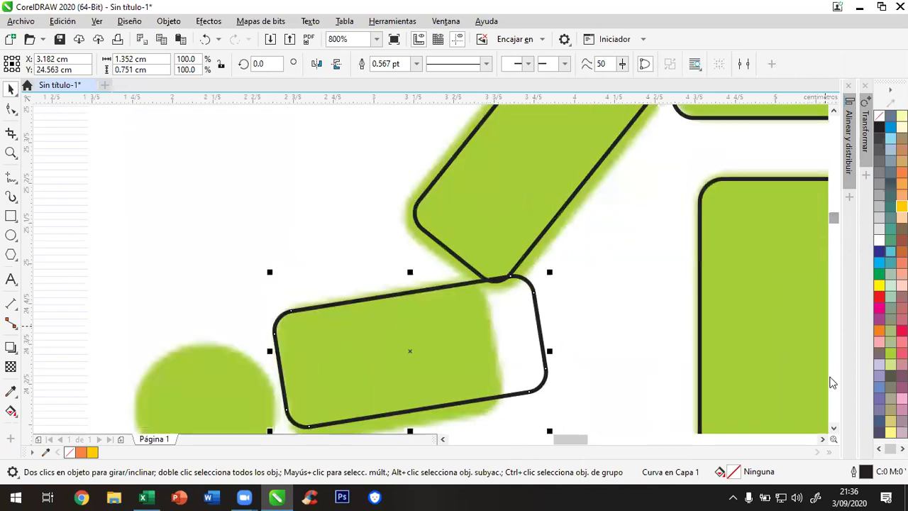
pyautogui.click(833, 427)
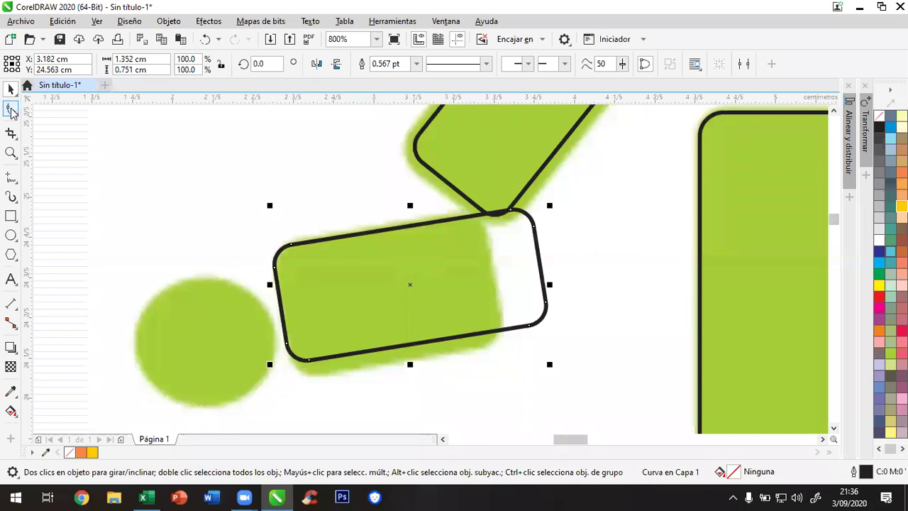
pyautogui.click(11, 111)
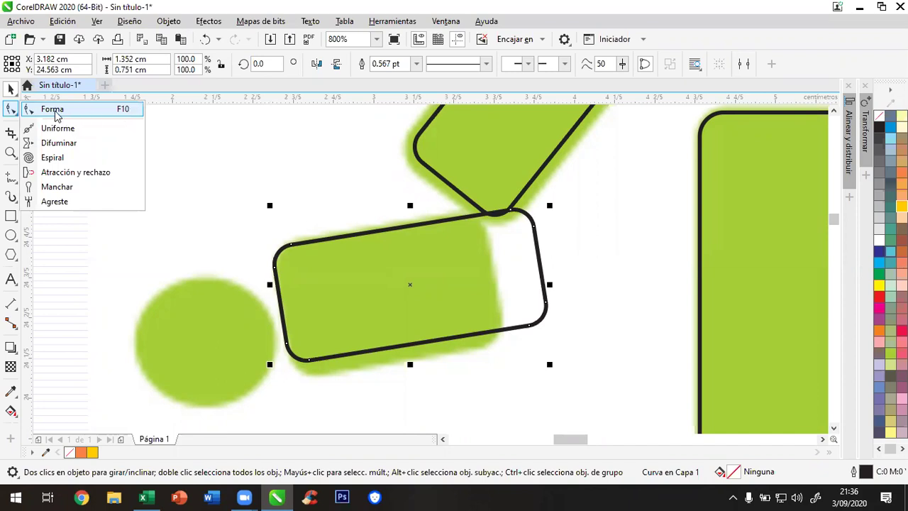
pyautogui.click(56, 112)
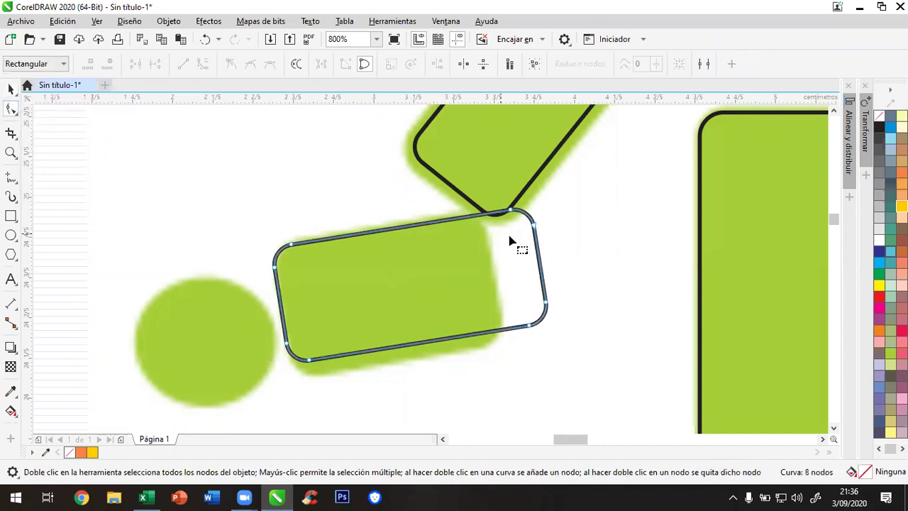
pyautogui.moveTo(310, 364); pyautogui.dragTo(310, 374)
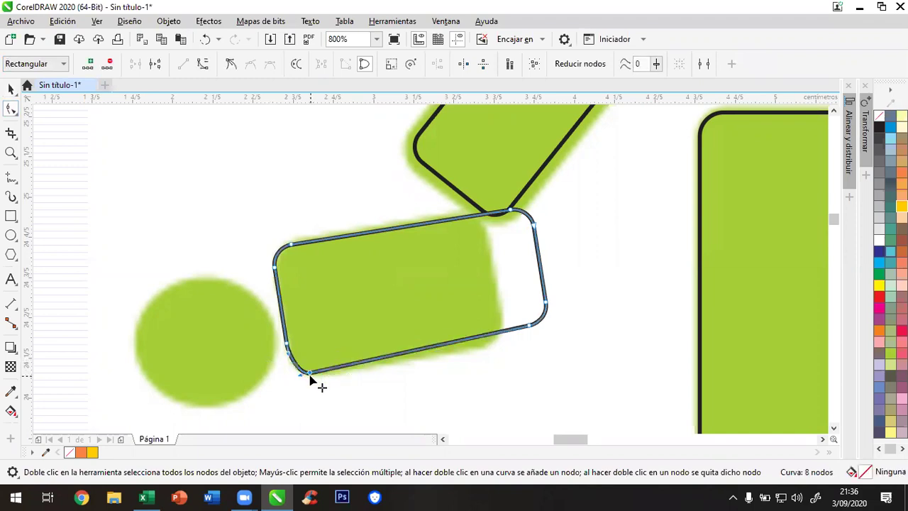
pyautogui.moveTo(528, 328); pyautogui.dragTo(478, 351)
pyautogui.moveTo(543, 306); pyautogui.dragTo(503, 324)
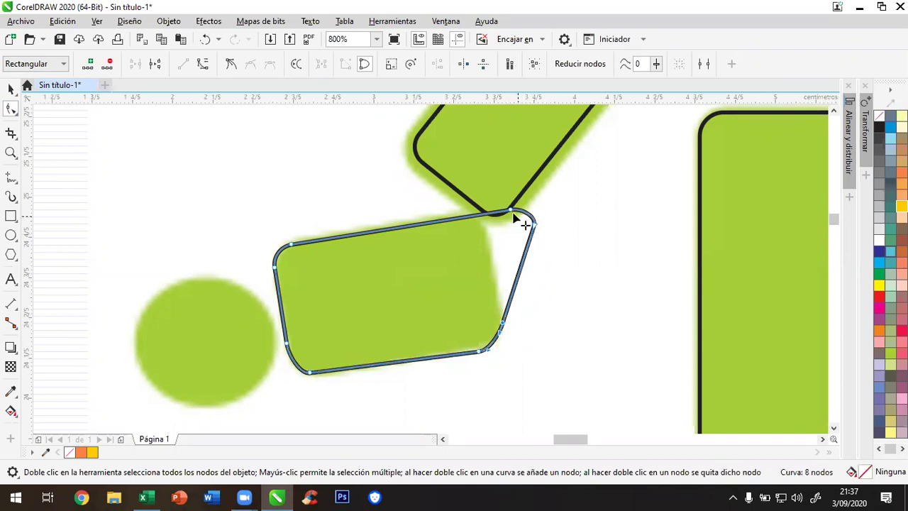
# Move the two upper inner corner nodes of the left forearm curve onto the green forearm's corner below the elbow
pyautogui.moveTo(509, 211); pyautogui.dragTo(461, 217)
pyautogui.moveTo(535, 225); pyautogui.dragTo(489, 236)
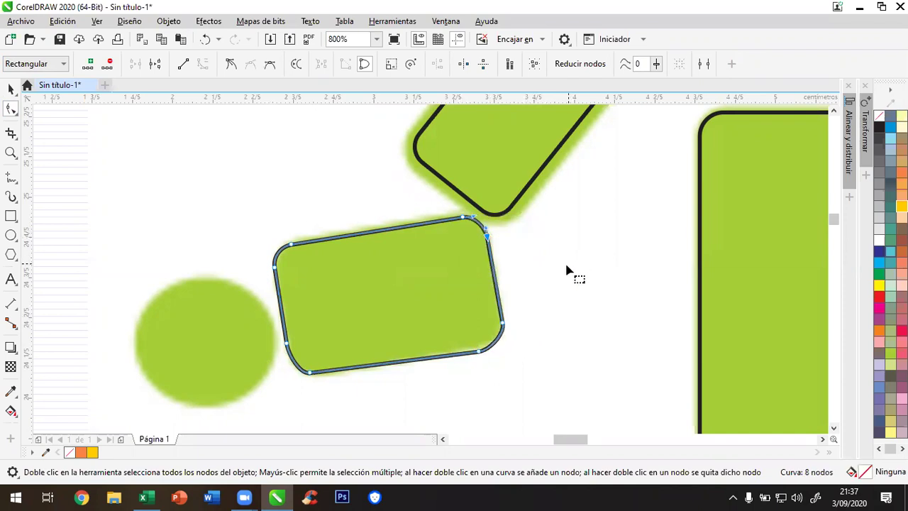
pyautogui.moveTo(462, 219)
pyautogui.mouseDown()
pyautogui.moveTo(466, 213)
pyautogui.moveTo(470, 236)
pyautogui.moveTo(475, 226)
pyautogui.mouseUp()
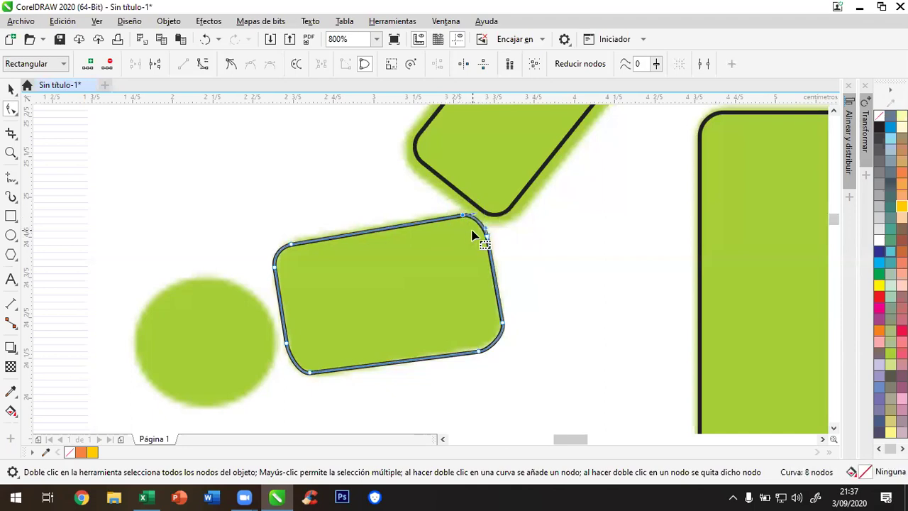
pyautogui.click(628, 265)
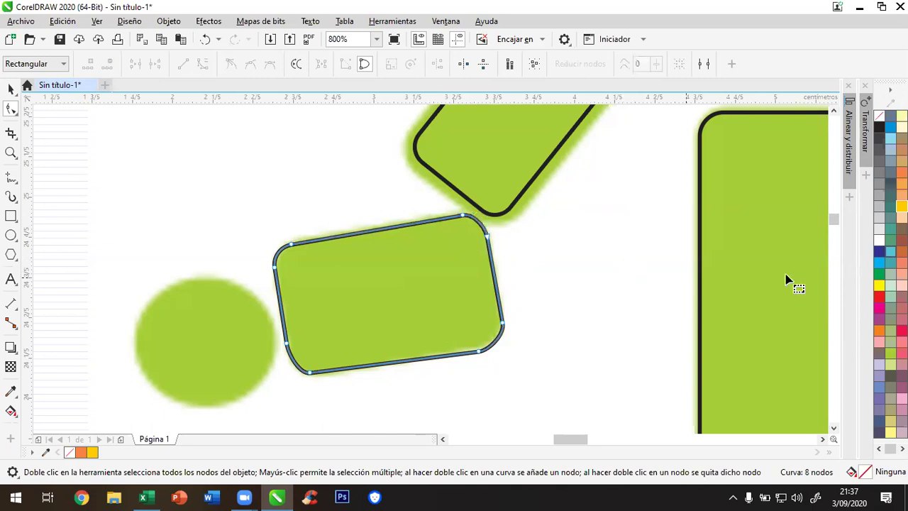
# Move the lower corner nodes of the left upper-arm curve outward to match the green shape at the elbow
pyautogui.moveTo(833, 222)
pyautogui.mouseDown()
pyautogui.moveTo(835, 214)
pyautogui.moveTo(835, 222)
pyautogui.mouseUp()
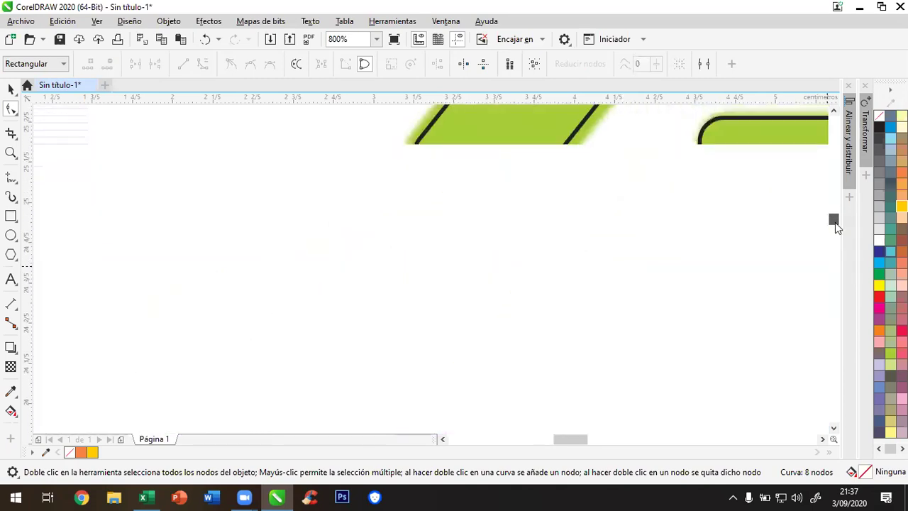
pyautogui.click(512, 215)
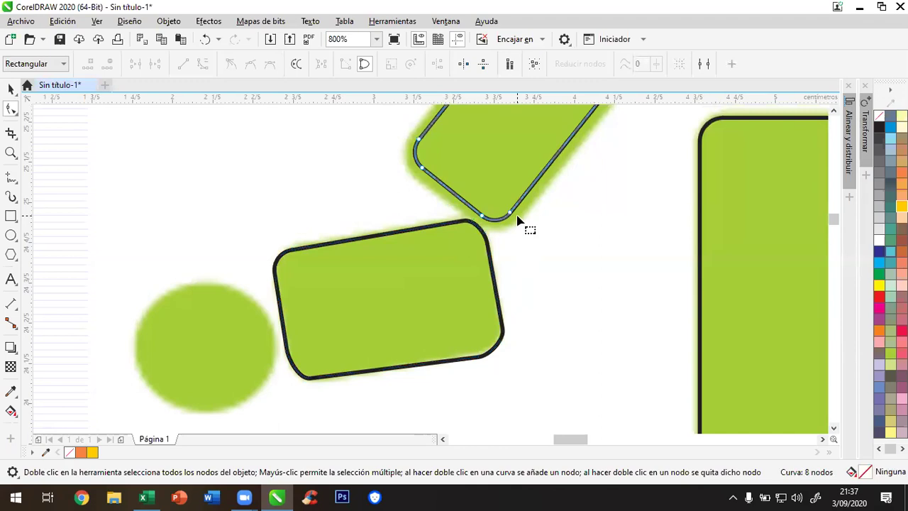
pyautogui.moveTo(509, 214); pyautogui.dragTo(478, 222)
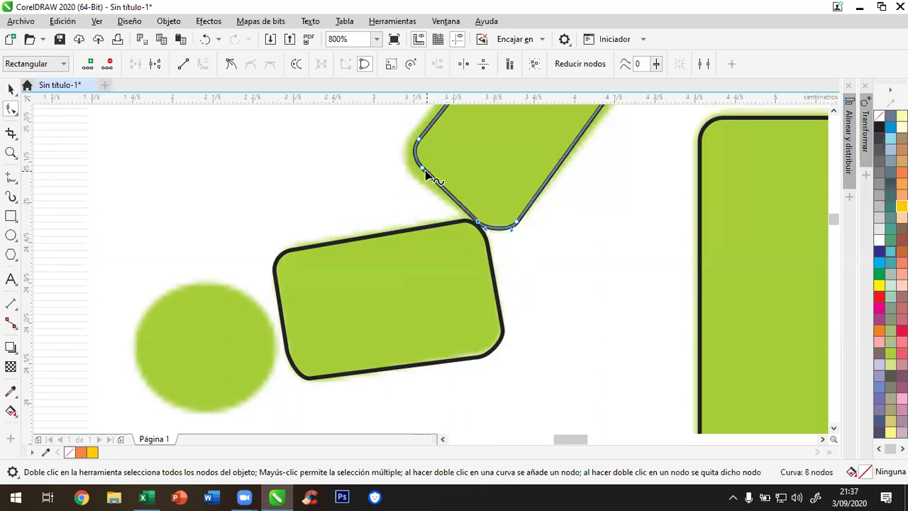
pyautogui.moveTo(421, 169); pyautogui.dragTo(411, 141)
# Adjust the shoulder-end corner nodes of the left upper-arm curve to follow the green shape's edges
pyautogui.scroll(-2, 583, 250)
pyautogui.click(834, 112)
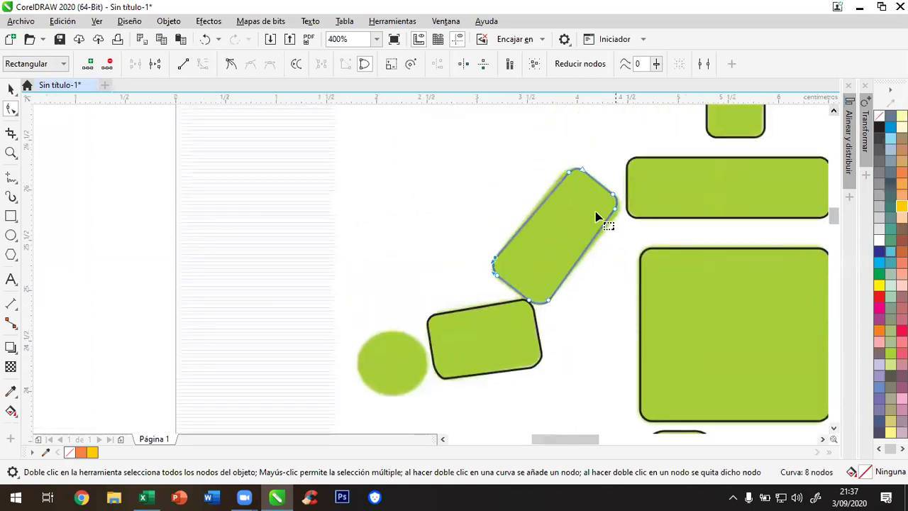
pyautogui.scroll(2, 604, 217)
pyautogui.moveTo(646, 222); pyautogui.dragTo(642, 218)
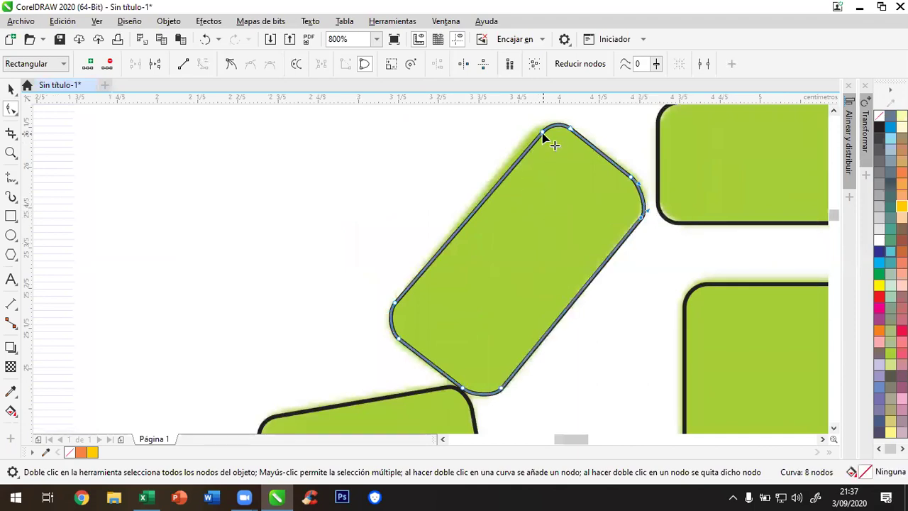
pyautogui.moveTo(543, 133); pyautogui.dragTo(535, 130)
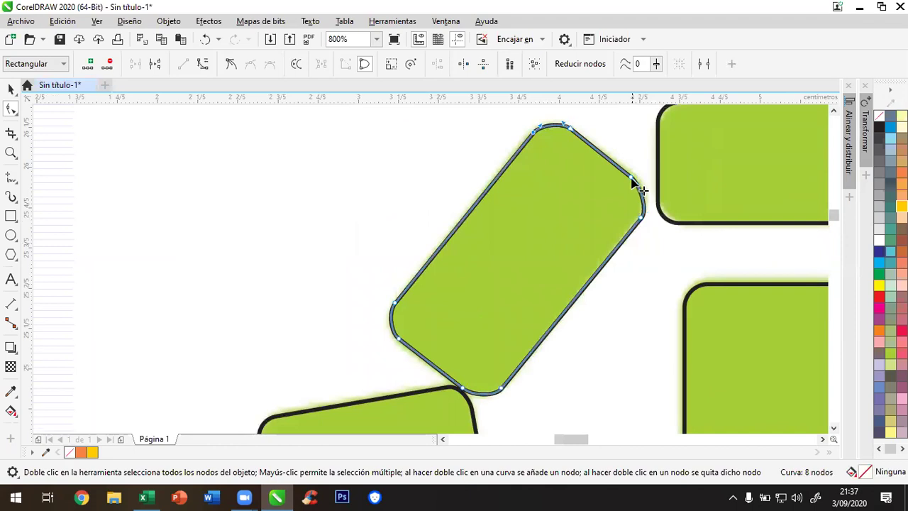
pyautogui.moveTo(623, 170); pyautogui.dragTo(637, 186)
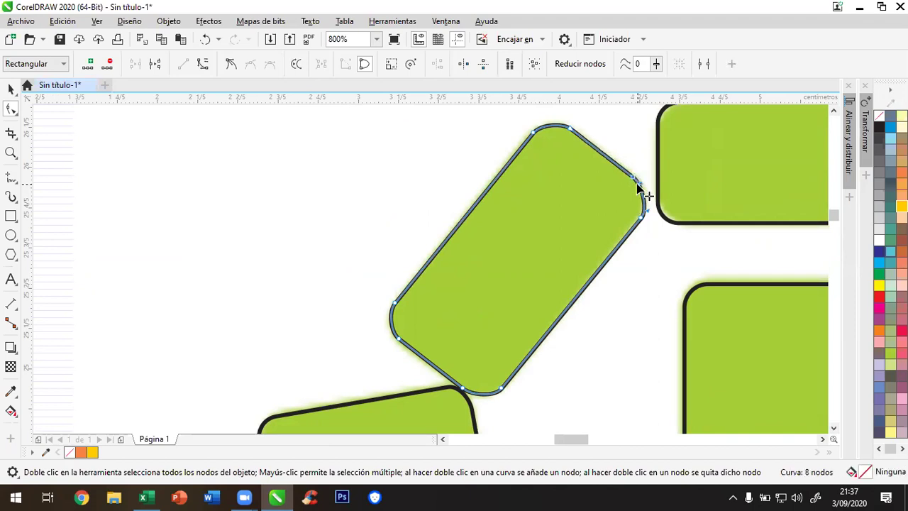
pyautogui.click(636, 290)
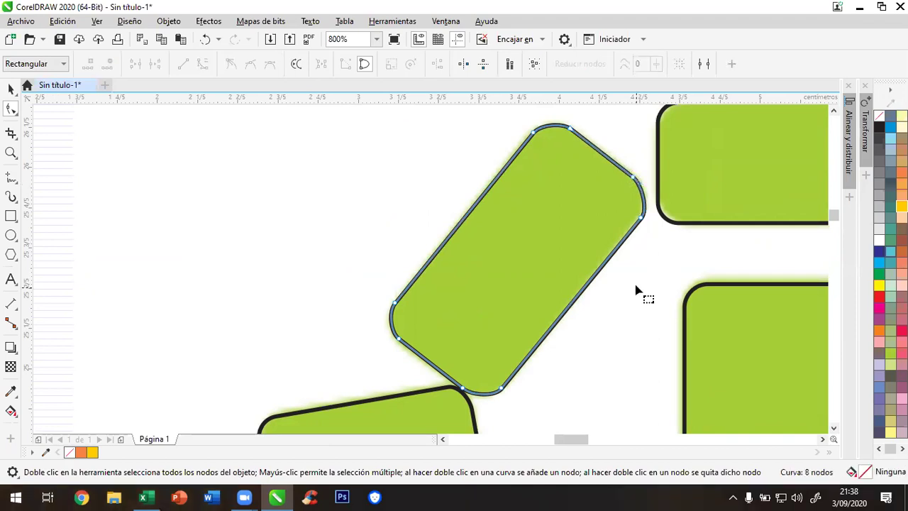
# Duplicate the right hand's ellipse and place the copy over the green left hand
pyautogui.press('space')
pyautogui.scroll(-2, 622, 280)
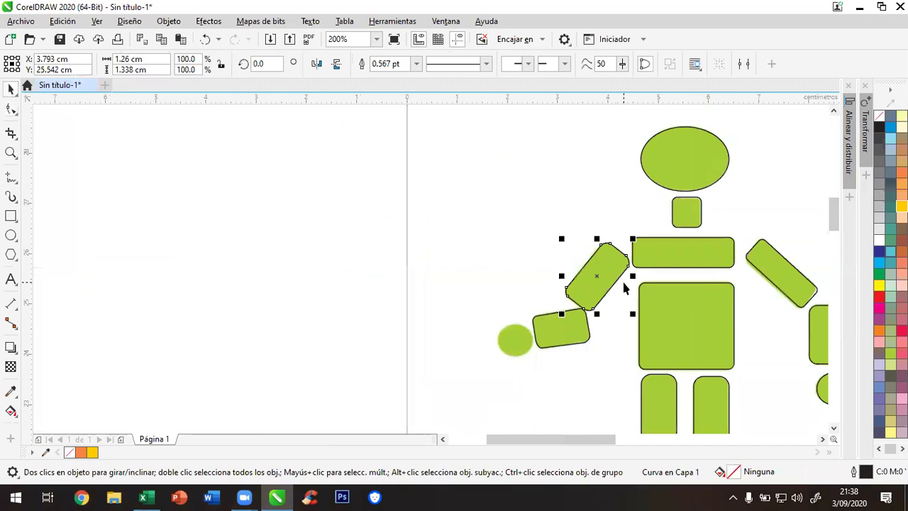
pyautogui.click(822, 438)
pyautogui.click(822, 438)
pyautogui.click(668, 388)
pyautogui.moveTo(669, 388); pyautogui.dragTo(356, 339)
pyautogui.click(423, 385)
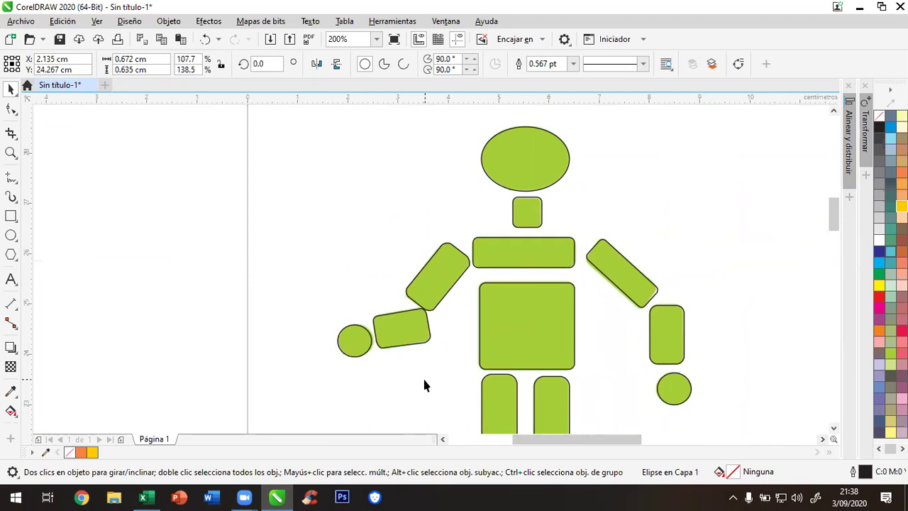
# Select all the traced shapes of the robot and group them
pyautogui.scroll(-2, 423, 384)
pyautogui.moveTo(833, 223); pyautogui.dragTo(833, 243)
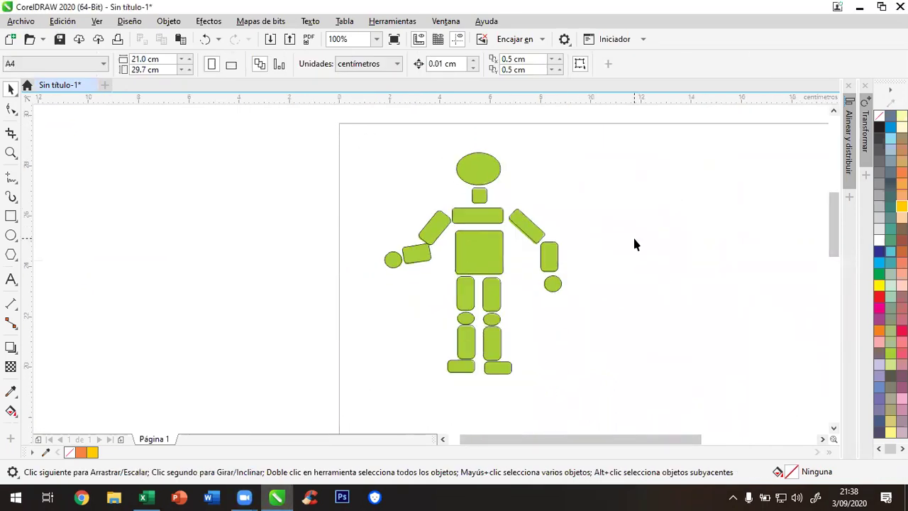
pyautogui.moveTo(332, 122); pyautogui.dragTo(628, 401)
pyautogui.click(687, 312)
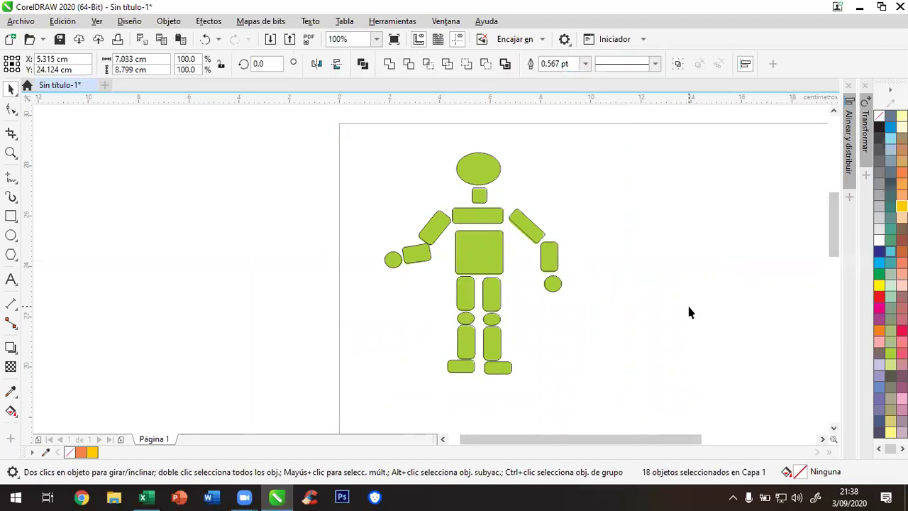
pyautogui.hotkey('ctrl', 'a')
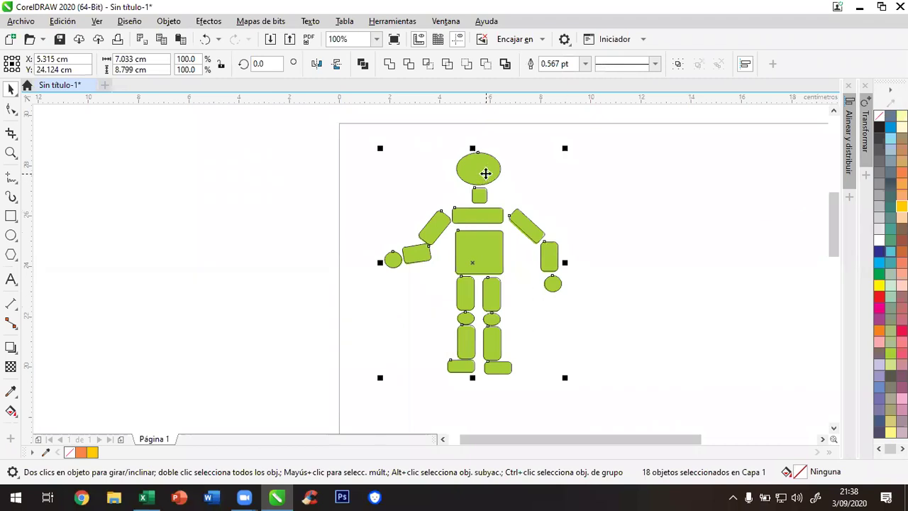
pyautogui.moveTo(307, 119); pyautogui.dragTo(601, 322)
pyautogui.moveTo(670, 405); pyautogui.dragTo(671, 406)
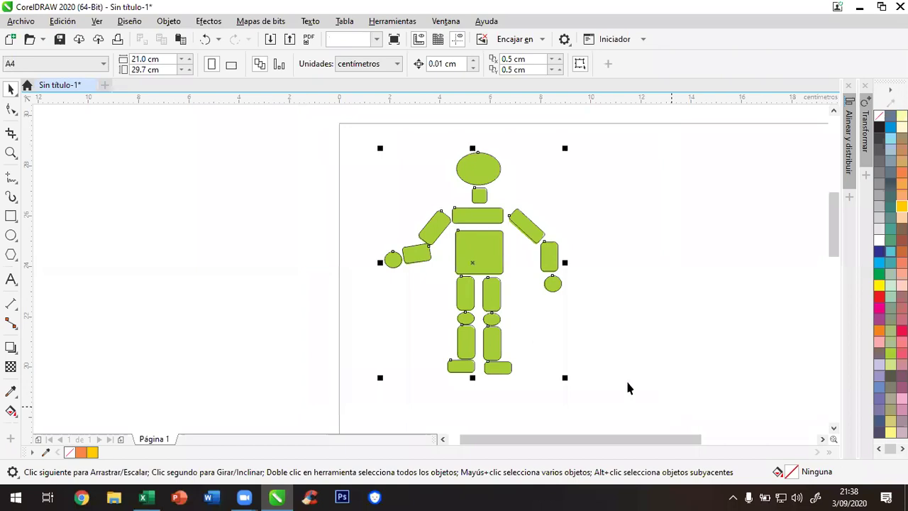
pyautogui.rightClick(488, 247)
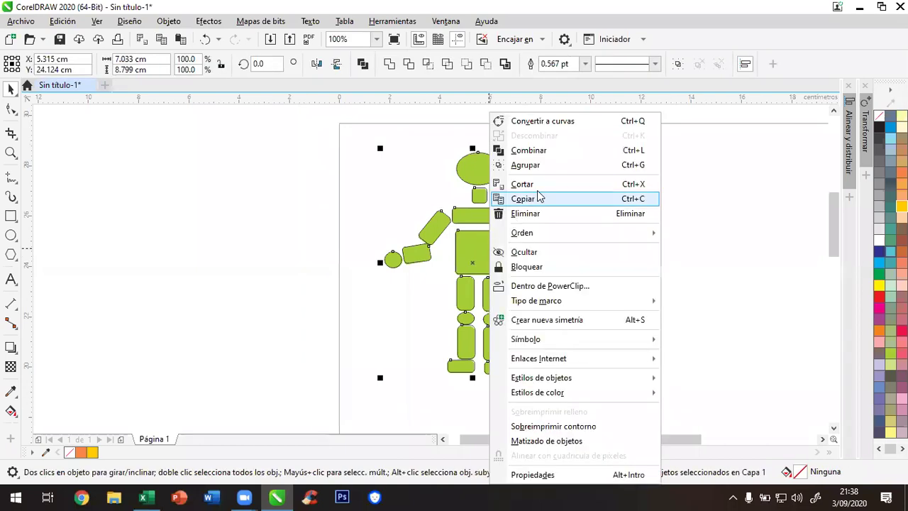
pyautogui.click(561, 166)
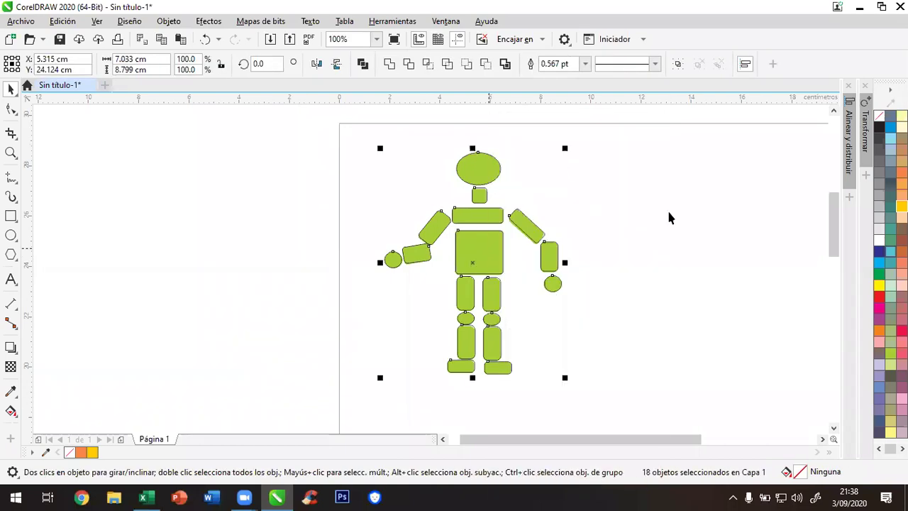
# Move the grouped robot outline off the green bitmap to the empty area on the right half of the page
pyautogui.click(630, 241)
pyautogui.scroll(-2, 630, 240)
pyautogui.moveTo(558, 253); pyautogui.dragTo(673, 249)
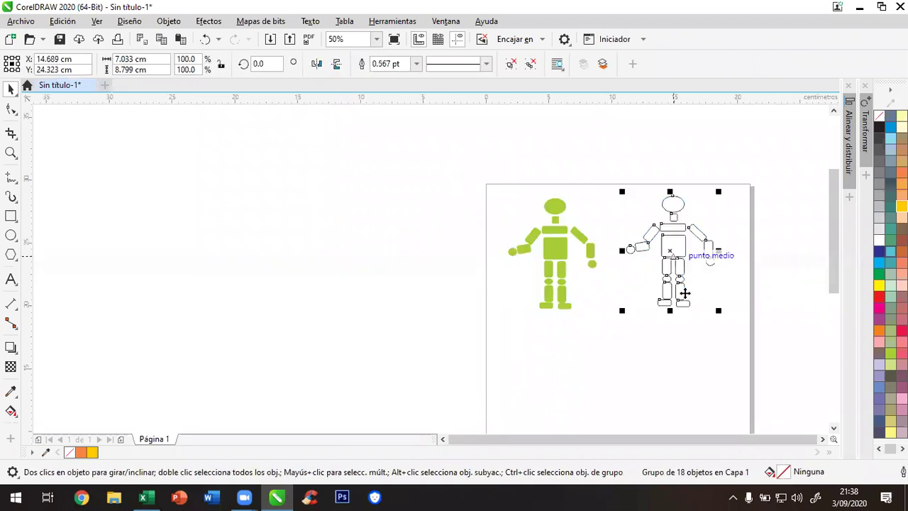
pyautogui.click(651, 361)
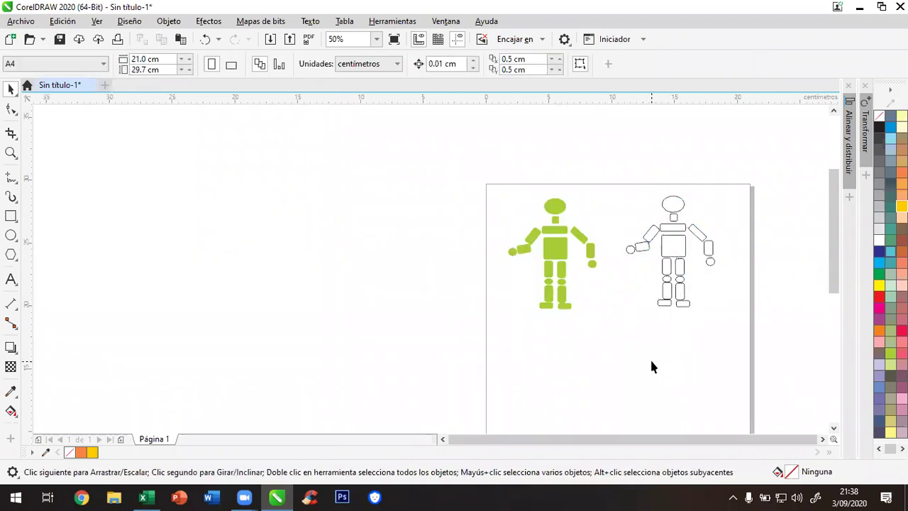
# Unlock the green robot bitmap and delete it from the drawing
pyautogui.rightClick(555, 247)
pyautogui.click(595, 270)
pyautogui.moveTo(554, 227); pyautogui.dragTo(354, 216)
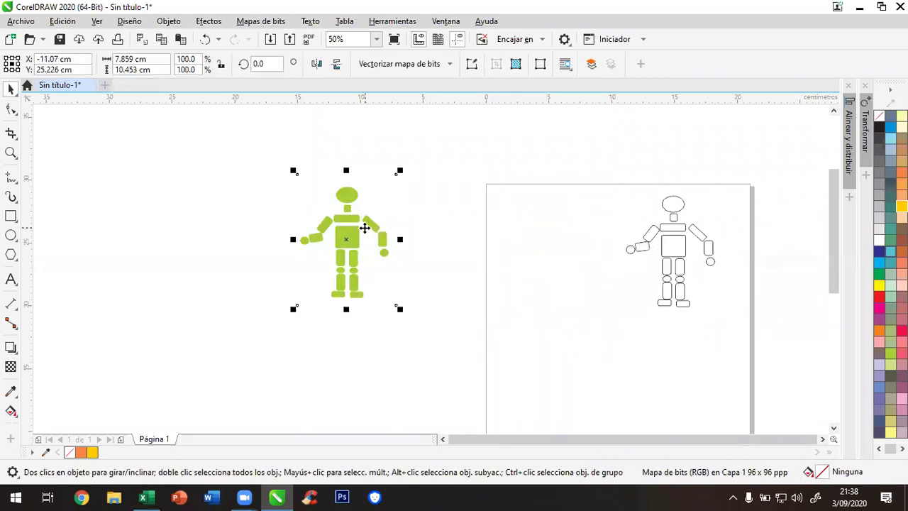
pyautogui.press('Delete')
# Enlarge the grouped robot outline to about 19.3 by 24.2 cm and position it centrally on the page
pyautogui.moveTo(549, 154); pyautogui.dragTo(745, 302)
pyautogui.moveTo(663, 247); pyautogui.dragTo(558, 243)
pyautogui.scroll(-2, 685, 286)
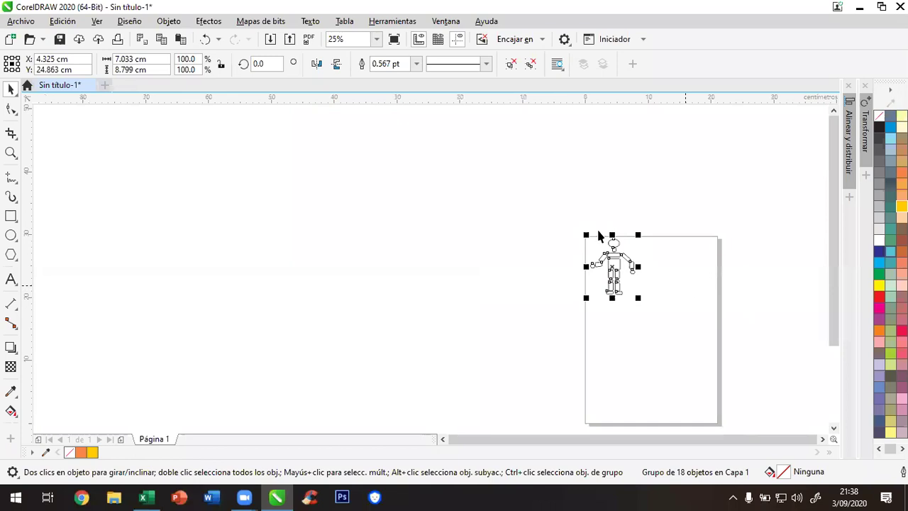
pyautogui.click(377, 39)
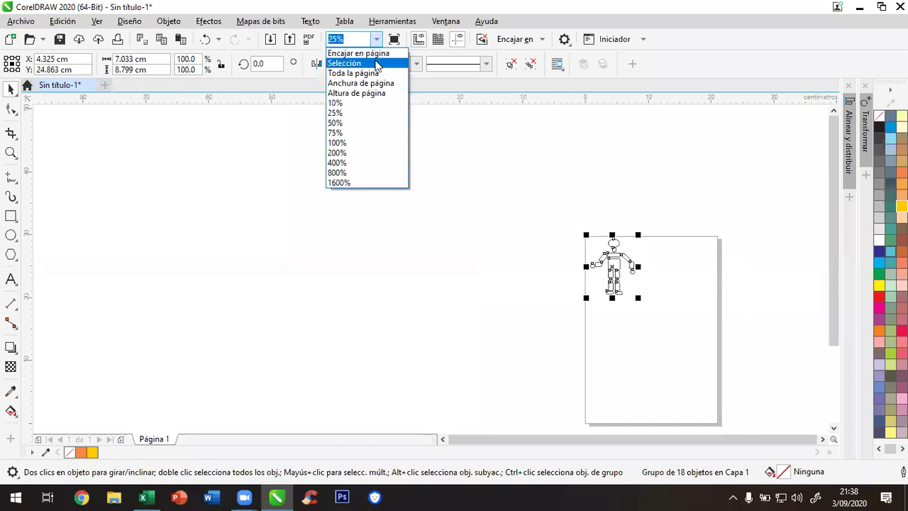
pyautogui.click(376, 73)
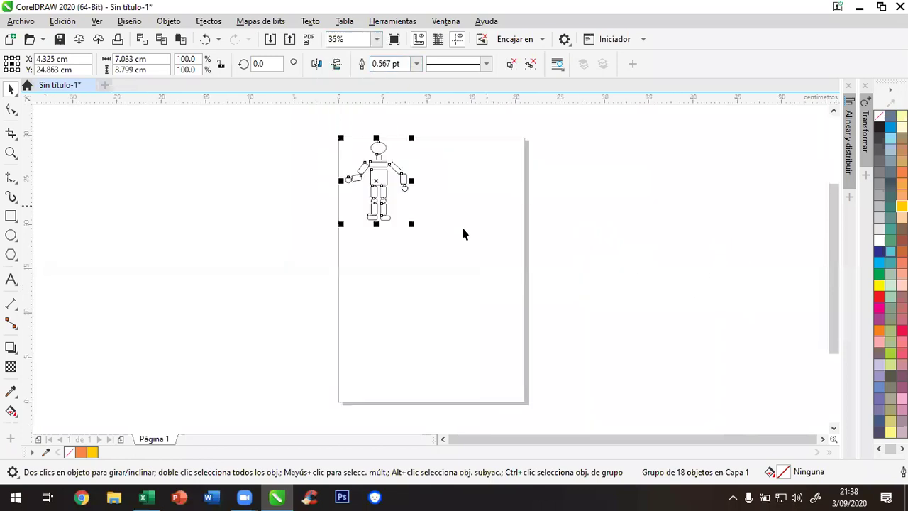
pyautogui.moveTo(413, 225); pyautogui.dragTo(521, 368)
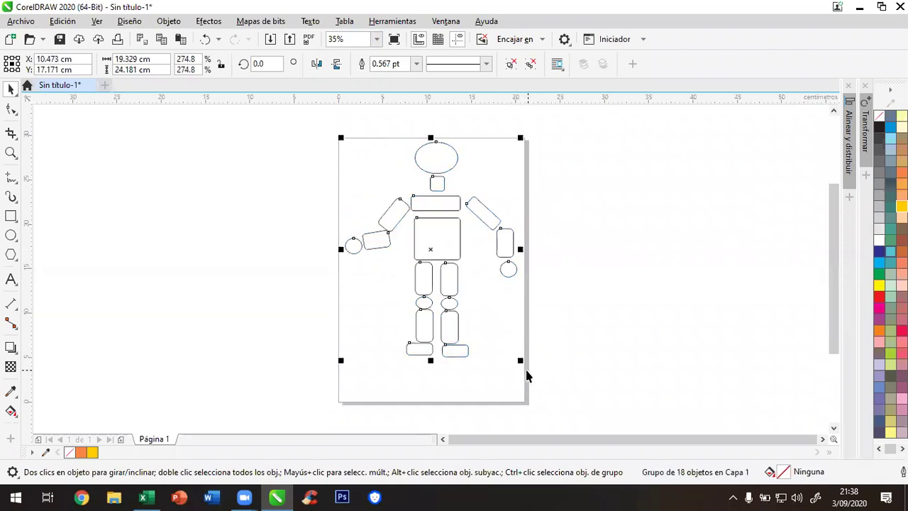
pyautogui.moveTo(454, 248); pyautogui.dragTo(453, 263)
pyautogui.click(595, 276)
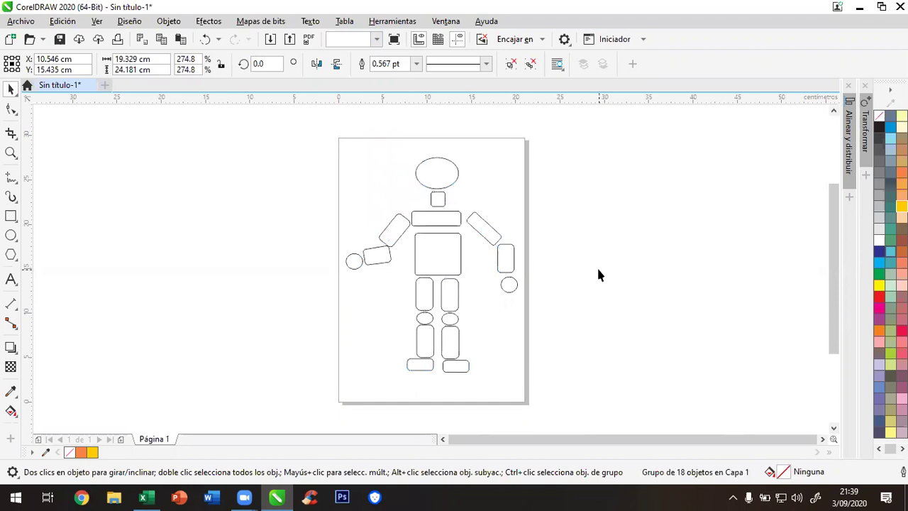
# Try several palette colours on the robot group, finishing with an Azul crepúsculo fill (C:40 M:40 Y:0 K:20)
pyautogui.click(446, 181)
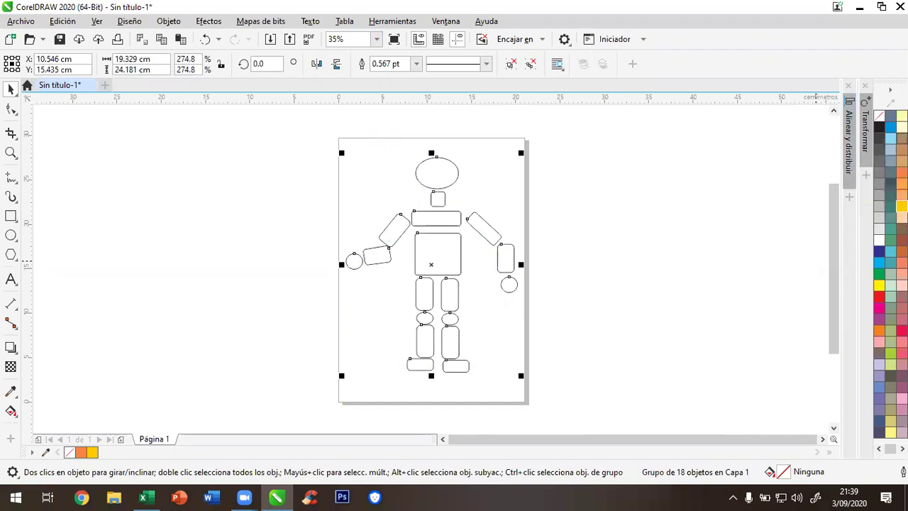
pyautogui.click(879, 239)
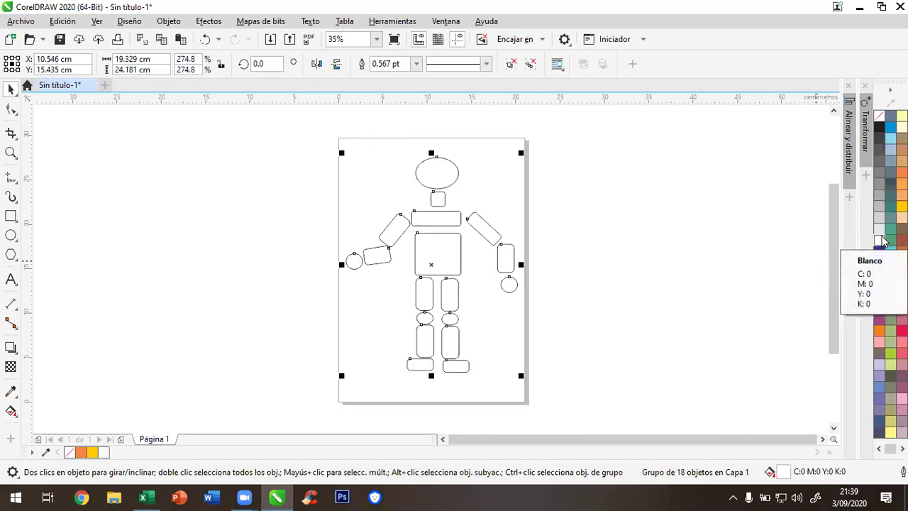
pyautogui.click(901, 217)
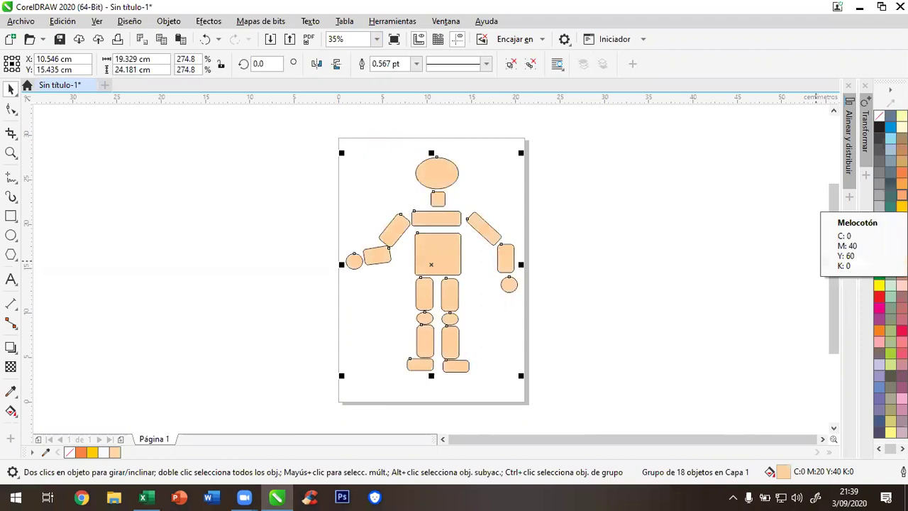
pyautogui.click(901, 172)
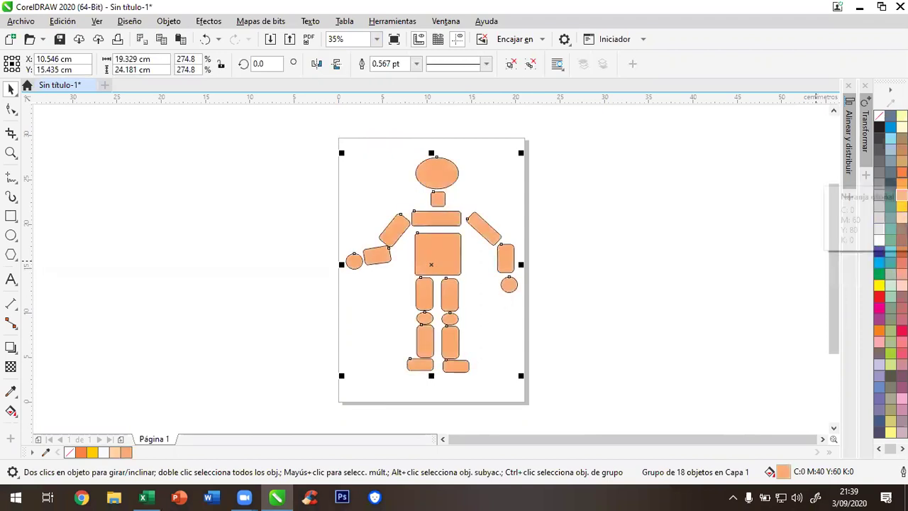
pyautogui.click(878, 276)
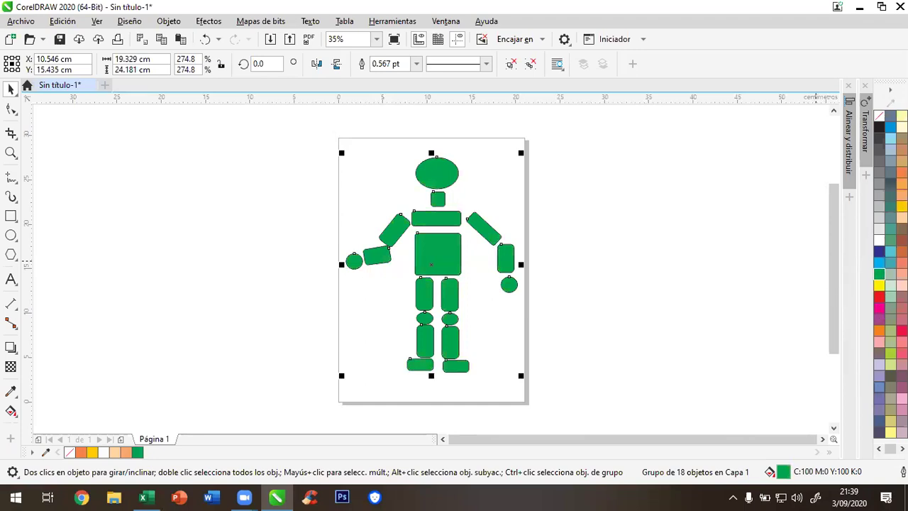
pyautogui.click(879, 424)
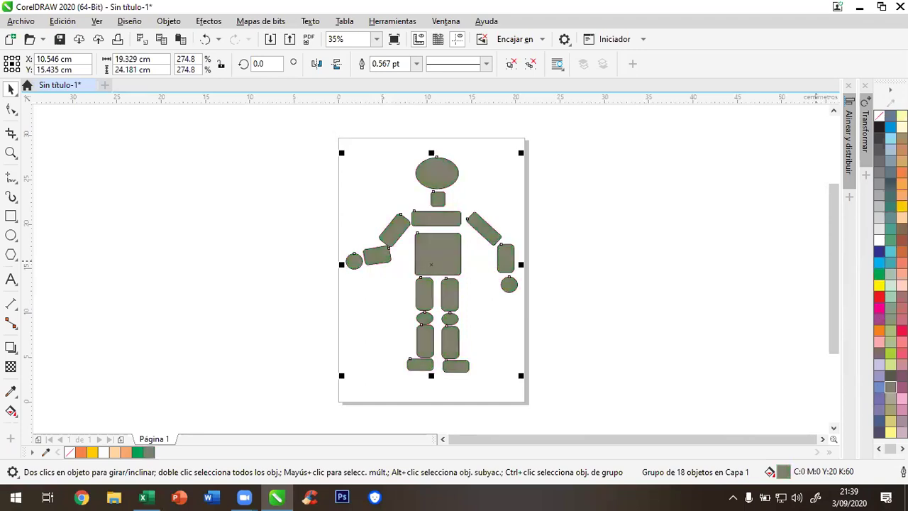
pyautogui.click(880, 400)
pyautogui.click(879, 409)
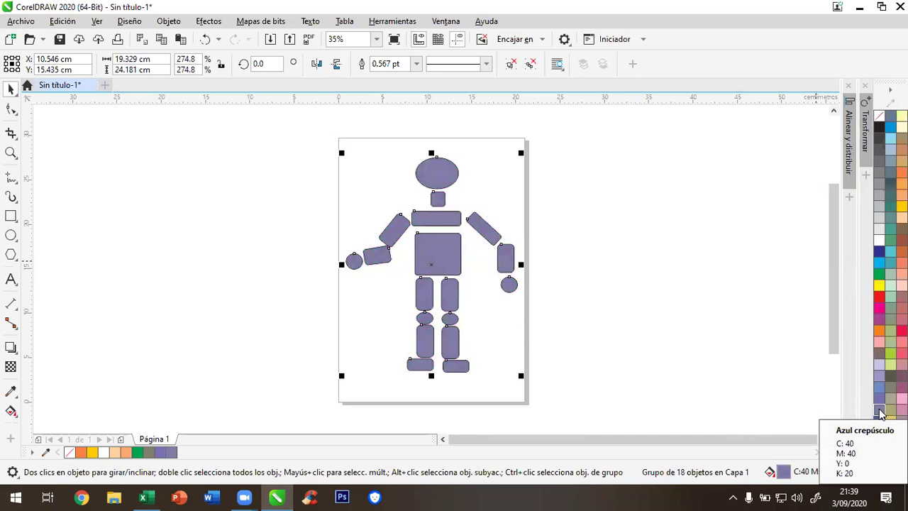
pyautogui.click(631, 258)
# Place a yellow copy (C:0 M:20 Y:100 K:0) of the robot right of the page and an orange copy (C:0 M:60 Y:80 K:0) left of it
pyautogui.click(441, 219)
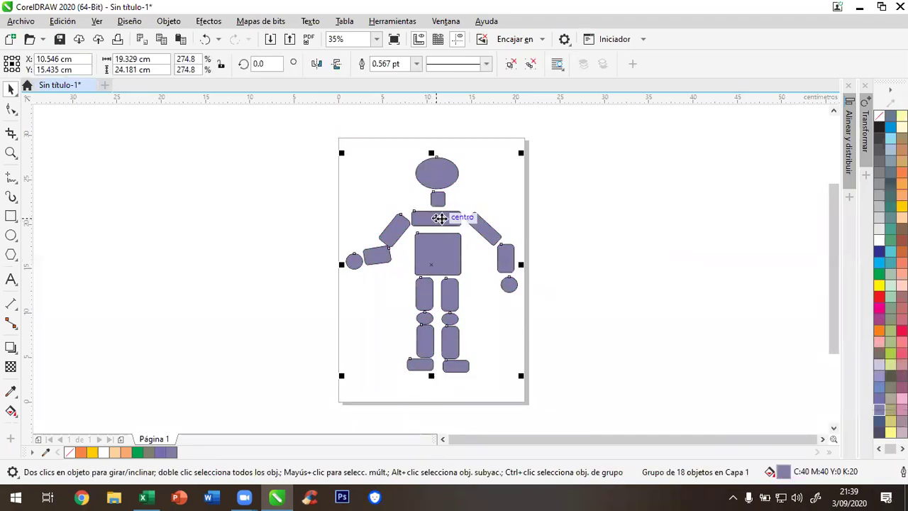
pyautogui.moveTo(440, 218); pyautogui.dragTo(643, 224)
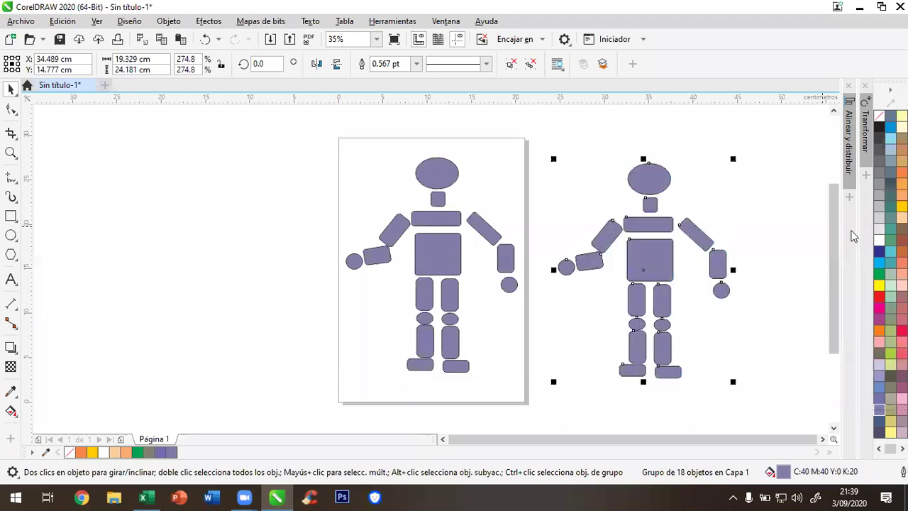
pyautogui.click(812, 228)
pyautogui.click(901, 206)
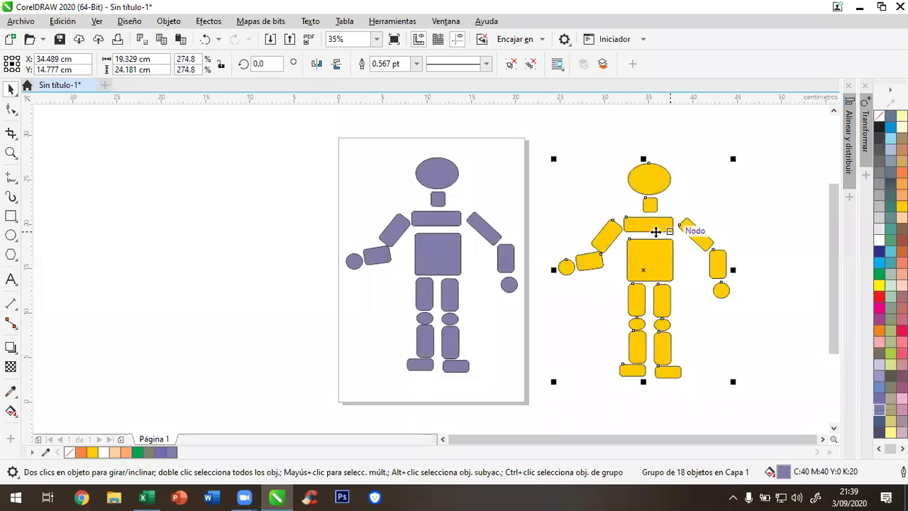
pyautogui.moveTo(643, 228); pyautogui.dragTo(260, 228)
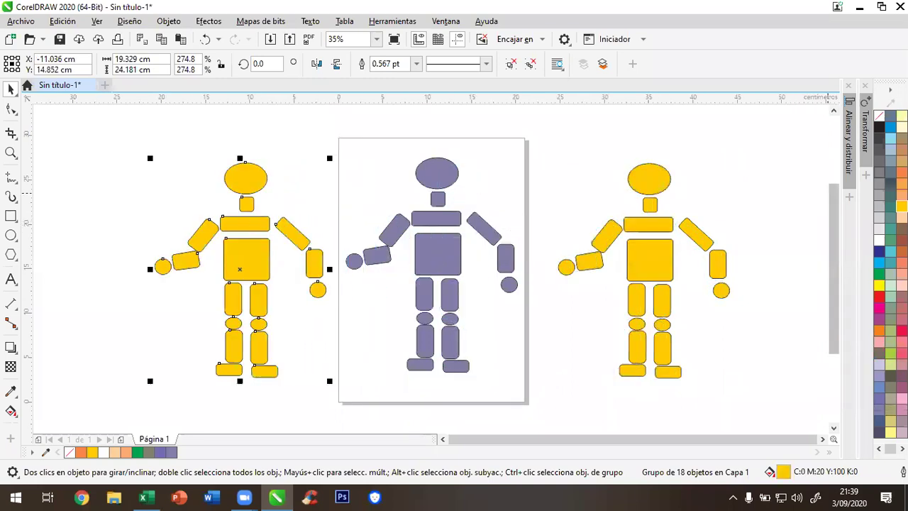
pyautogui.click(901, 172)
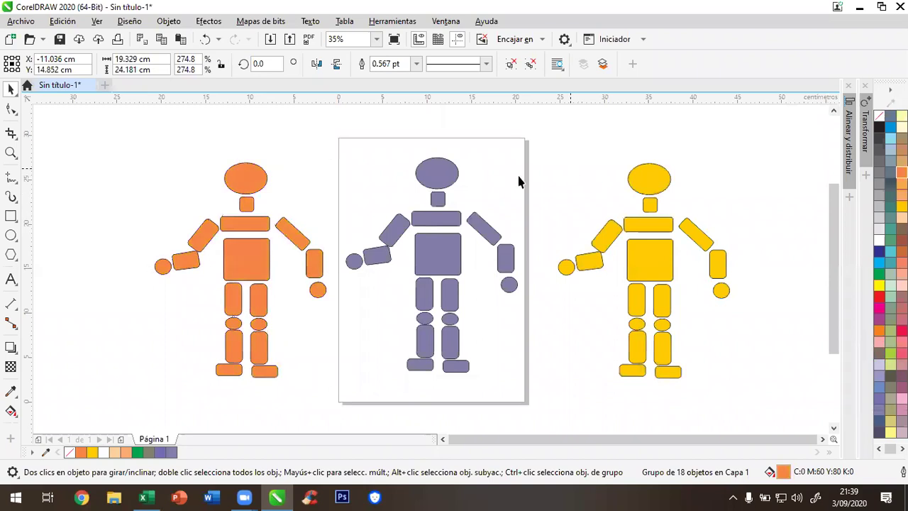
# Shrink the orange robot to about 1.8 by 2.3 cm and place copies in the four corners of the page
pyautogui.moveTo(329, 157); pyautogui.dragTo(172, 326)
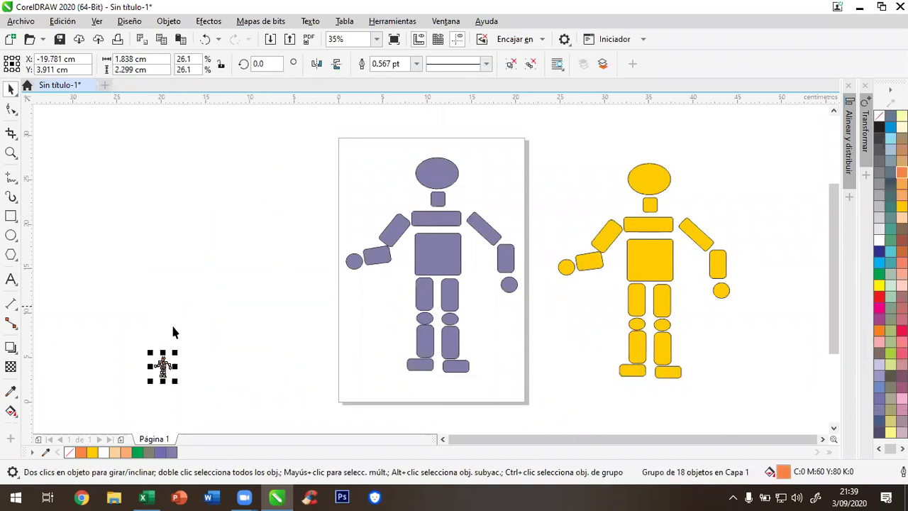
pyautogui.moveTo(162, 365); pyautogui.dragTo(357, 361)
pyautogui.click(369, 192)
pyautogui.click(389, 313)
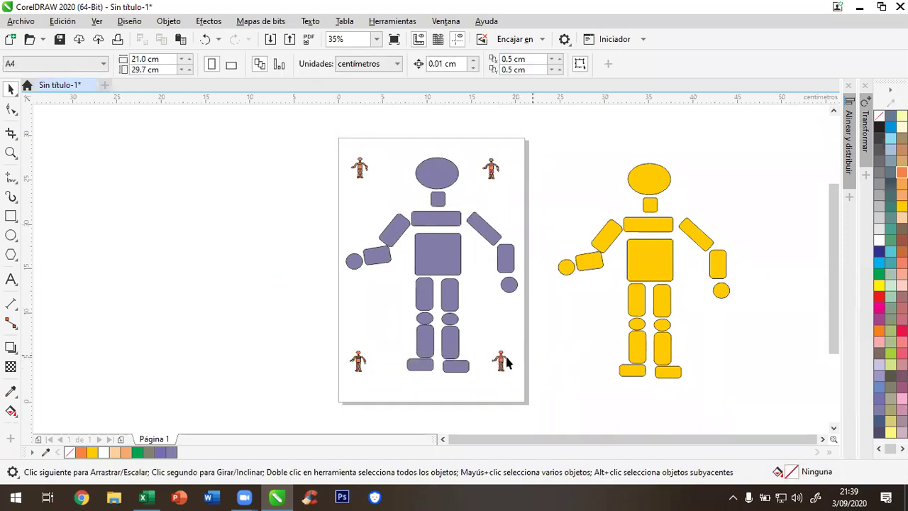
# Place a copy of a small orange robot left of the page and enlarge it to about 20 by 25 cm
pyautogui.moveTo(501, 363); pyautogui.dragTo(331, 178)
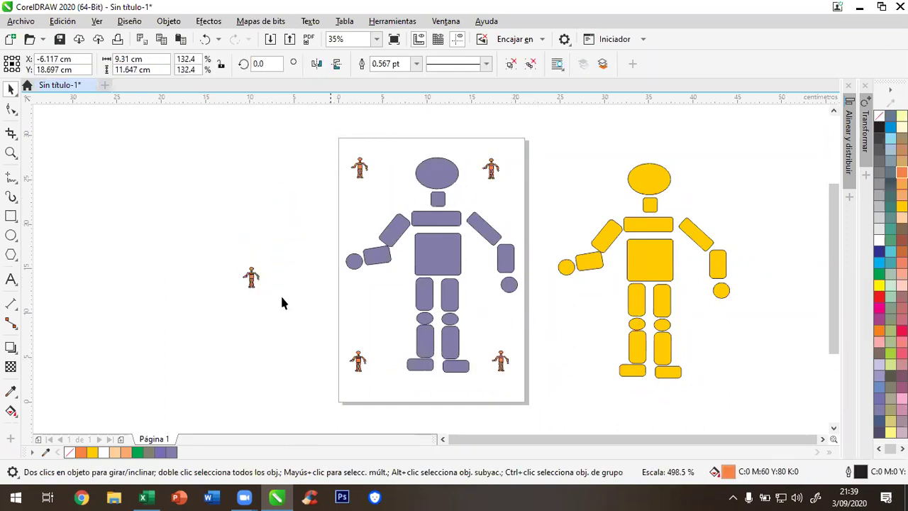
pyautogui.moveTo(239, 292); pyautogui.dragTo(91, 403)
pyautogui.moveTo(235, 288); pyautogui.dragTo(194, 290)
pyautogui.moveTo(290, 178); pyautogui.dragTo(299, 169)
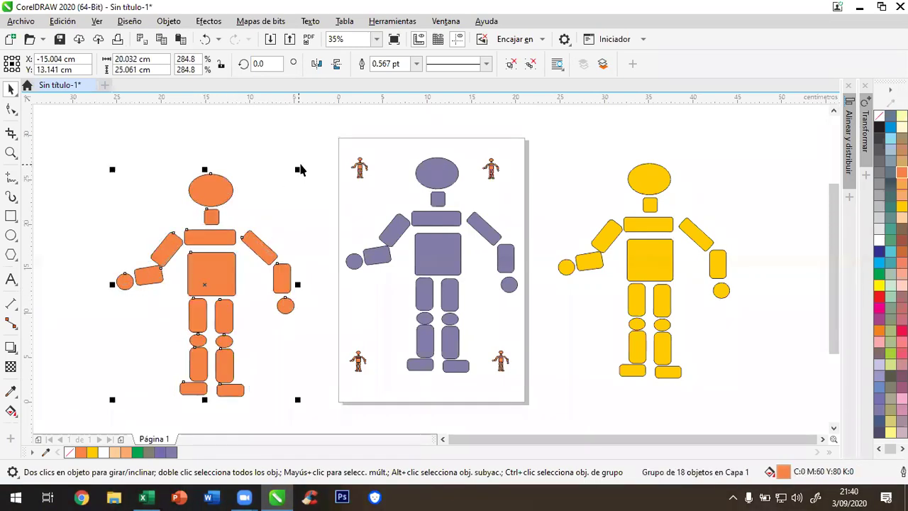
pyautogui.click(573, 239)
# Change the document units to metres and set the page size to 5 m wide by 3 m high
pyautogui.scroll(-3, 571, 245)
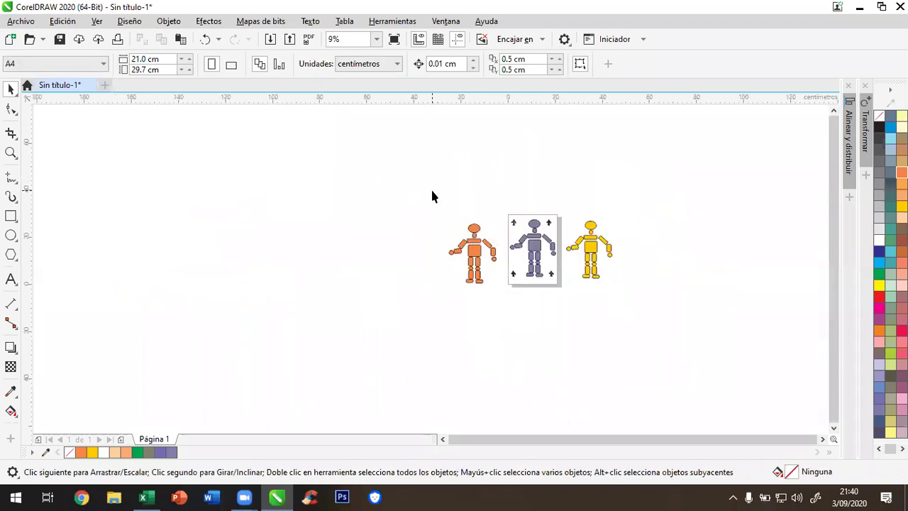
pyautogui.click(367, 63)
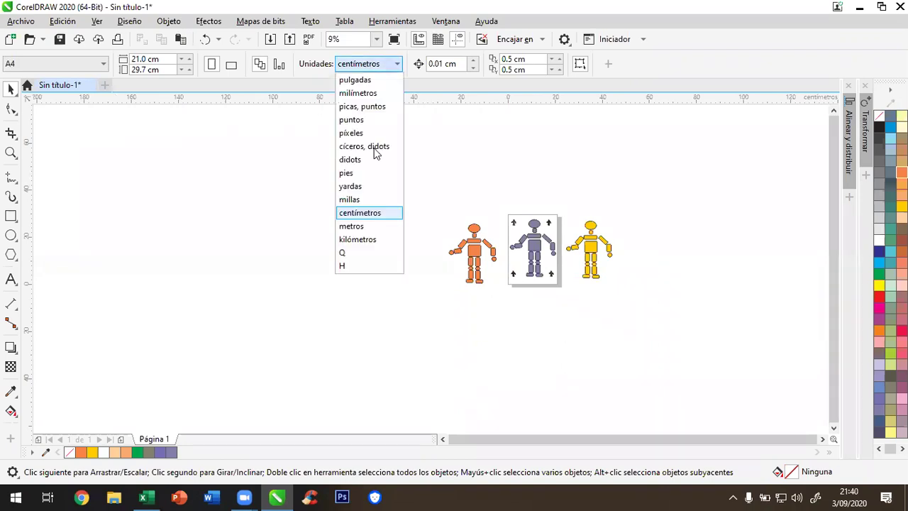
pyautogui.click(372, 228)
pyautogui.click(167, 62)
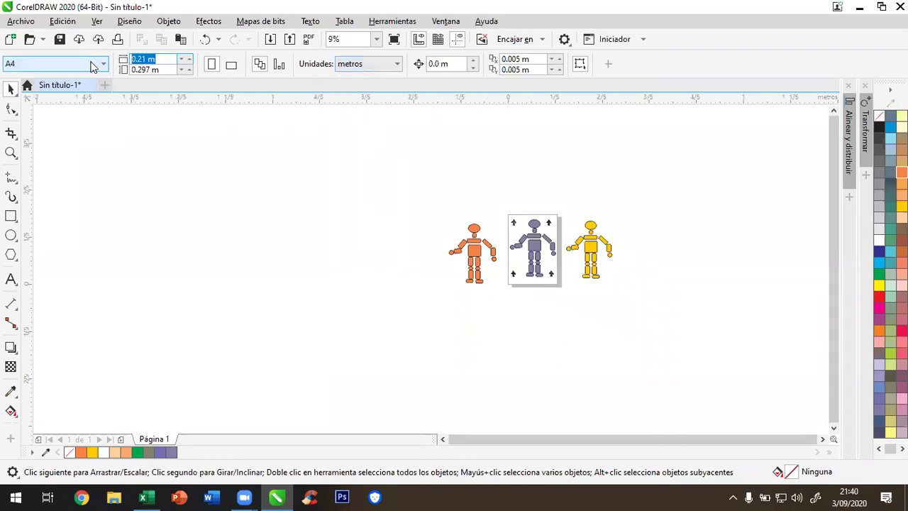
pyautogui.write('5')
pyautogui.press('Tab')
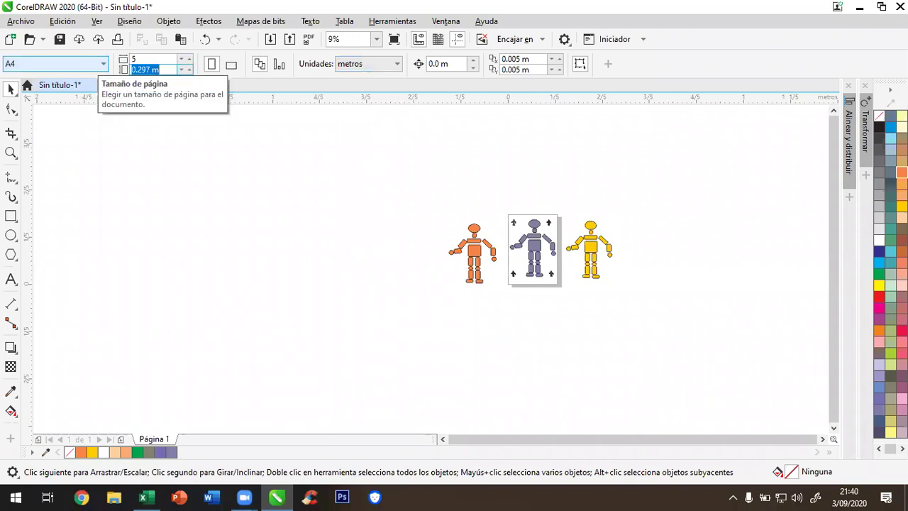
pyautogui.write('3')
pyautogui.press('Return')
pyautogui.scroll(-4, 370, 206)
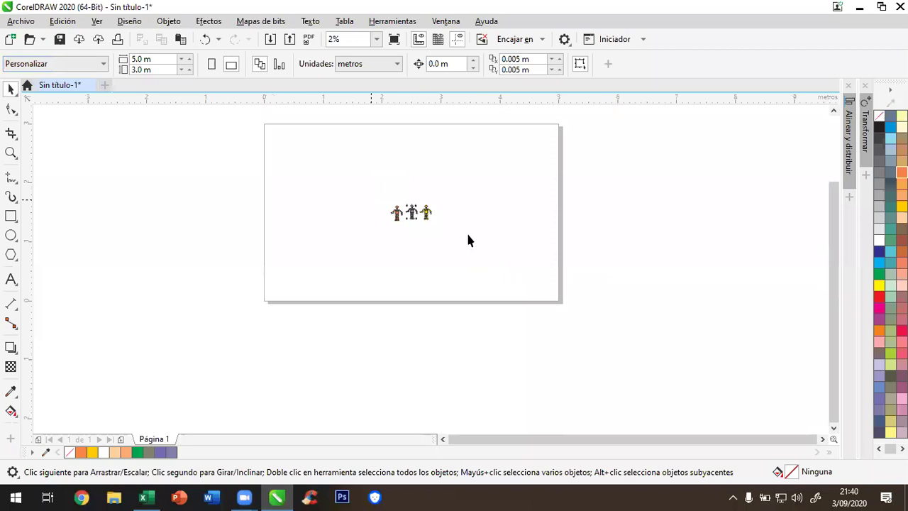
# Enlarge all seven robots together to about 4.66 by 1.82 m and position them to fill the page's width
pyautogui.moveTo(436, 195); pyautogui.dragTo(437, 196)
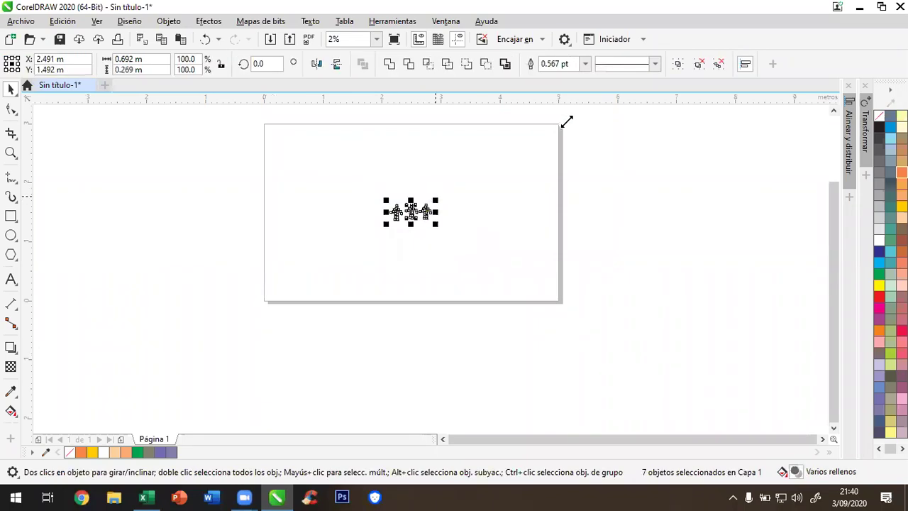
pyautogui.moveTo(566, 122); pyautogui.dragTo(553, 132)
pyautogui.moveTo(392, 231); pyautogui.dragTo(366, 244)
pyautogui.moveTo(250, 316); pyautogui.dragTo(270, 306)
pyautogui.moveTo(570, 145); pyautogui.dragTo(566, 156)
pyautogui.moveTo(616, 171); pyautogui.dragTo(616, 171)
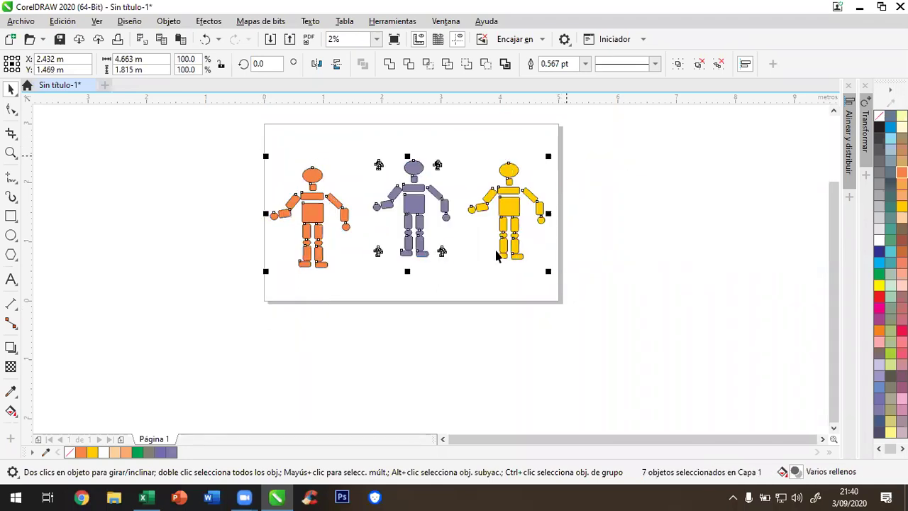
pyautogui.click(468, 313)
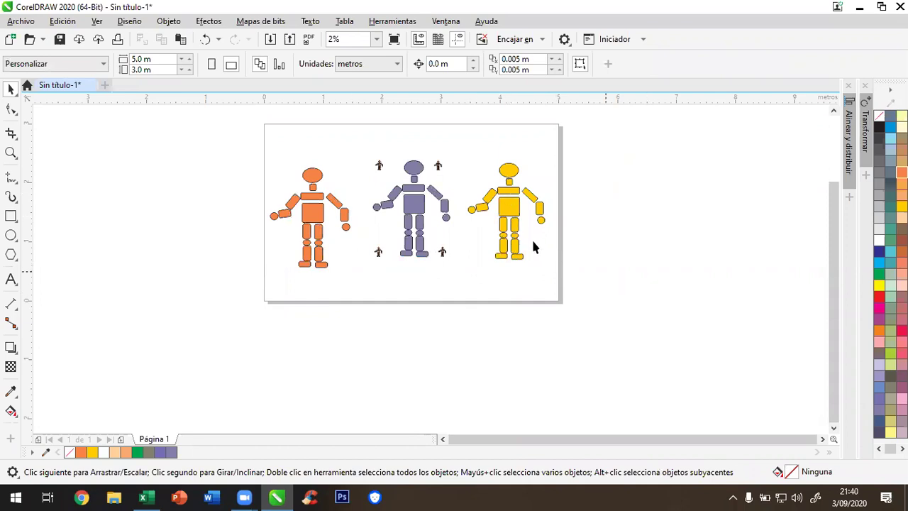
# Examine the edges of the enlarged yellow robot's legs up close, and view all the robots together
pyautogui.scroll(7, 532, 243)
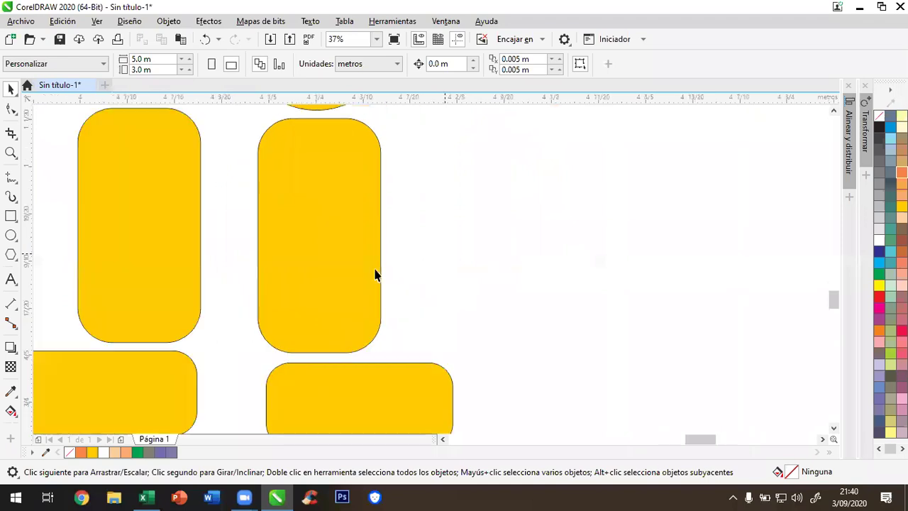
pyautogui.moveTo(699, 438); pyautogui.dragTo(680, 438)
pyautogui.scroll(-2, 624, 357)
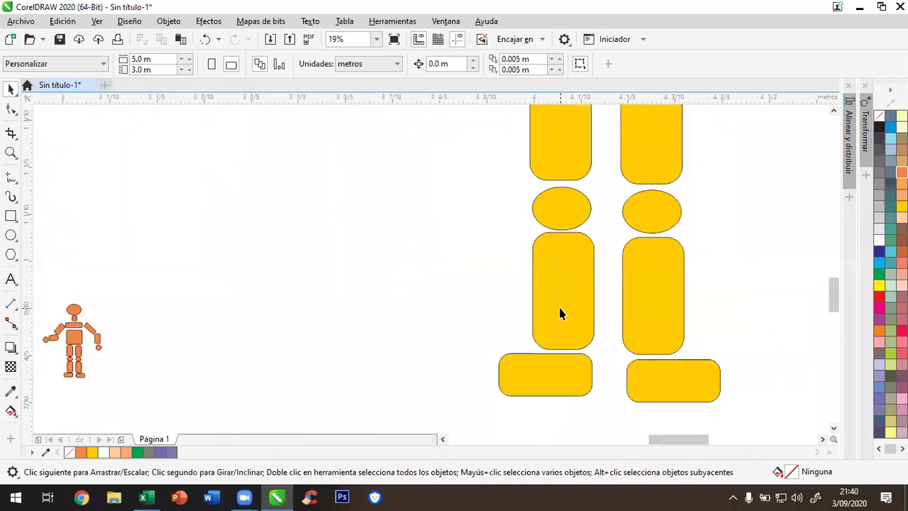
pyautogui.scroll(-4, 559, 313)
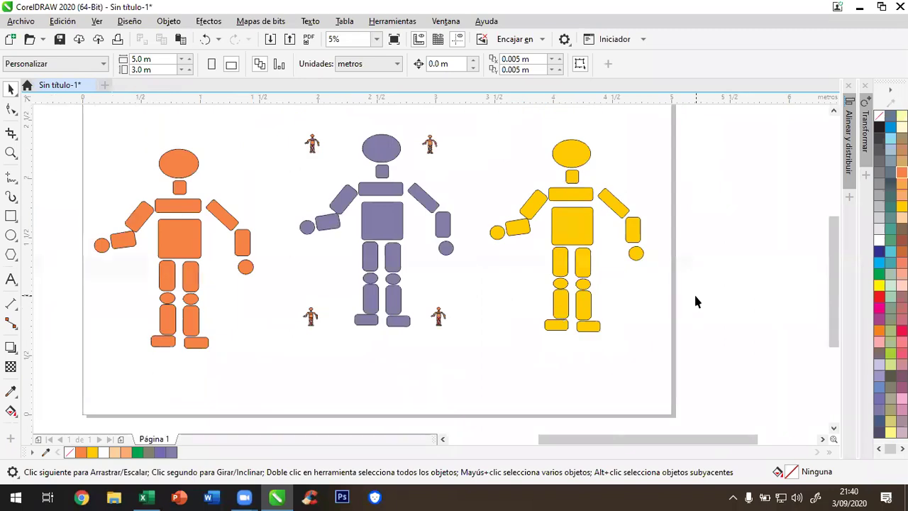
pyautogui.scroll(-1, 693, 292)
pyautogui.scroll(1, 685, 296)
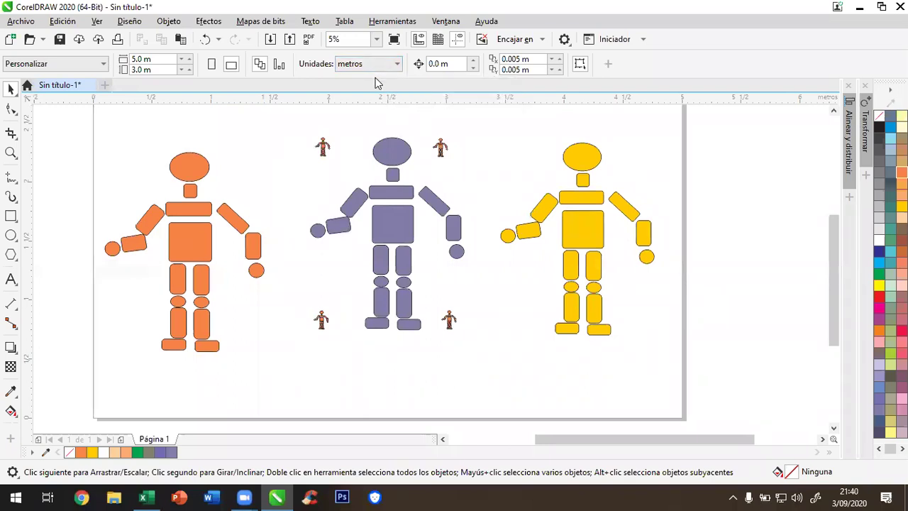
pyautogui.press('F4')
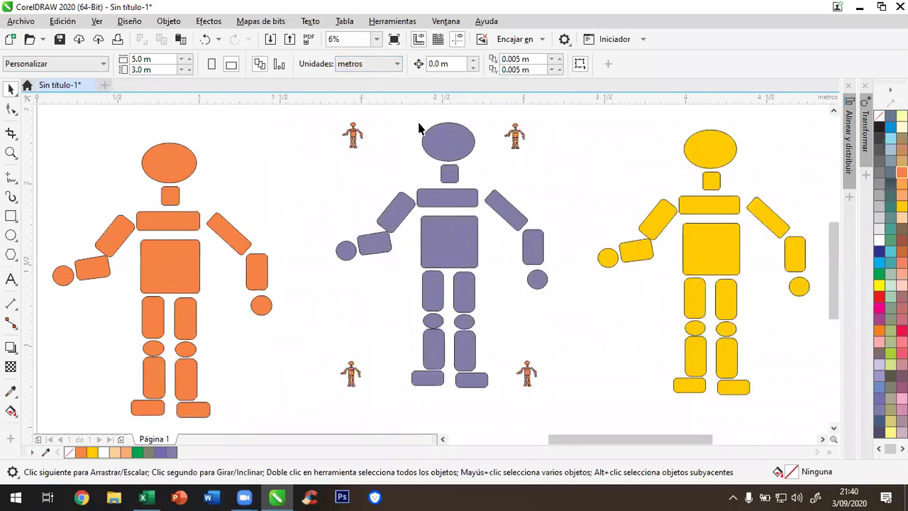